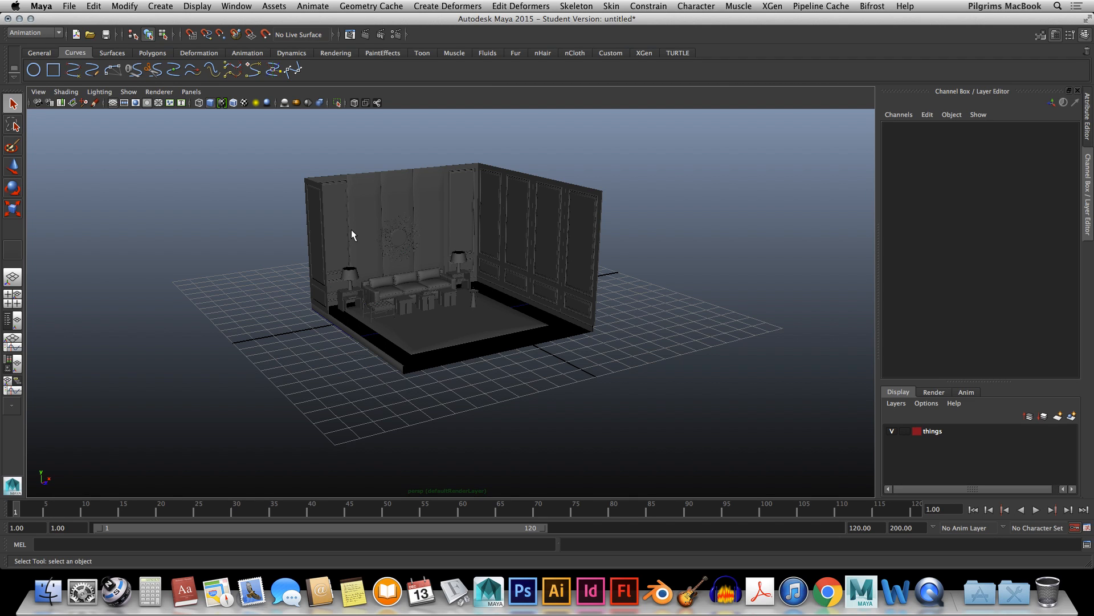
Switch the renderer to mental ray in the render settings and review its indirect lighting options
{"action": "left_click_drag", "start_coordinate": [342, 248], "coordinate": [360, 244], "text": "alt"}
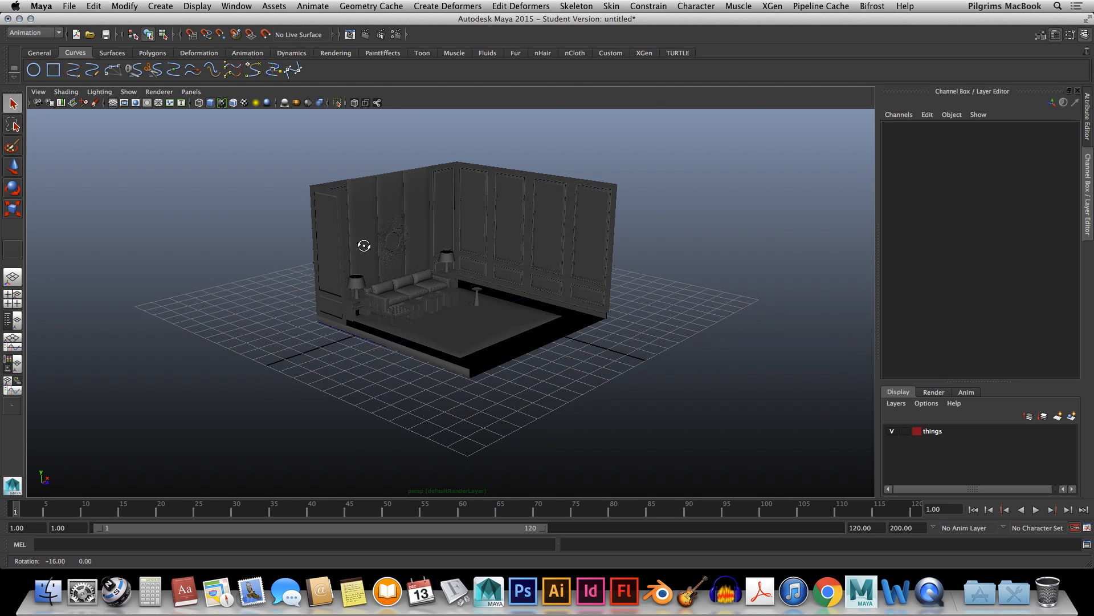
{"action": "left_click", "coordinate": [395, 35]}
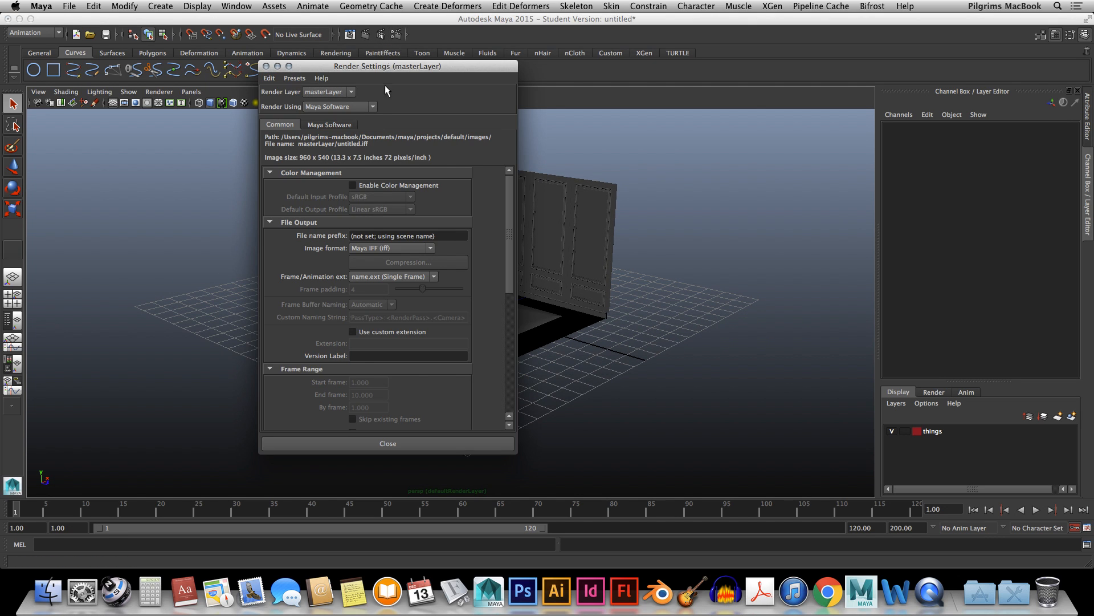
{"action": "left_click", "coordinate": [326, 124]}
{"action": "left_click", "coordinate": [340, 107]}
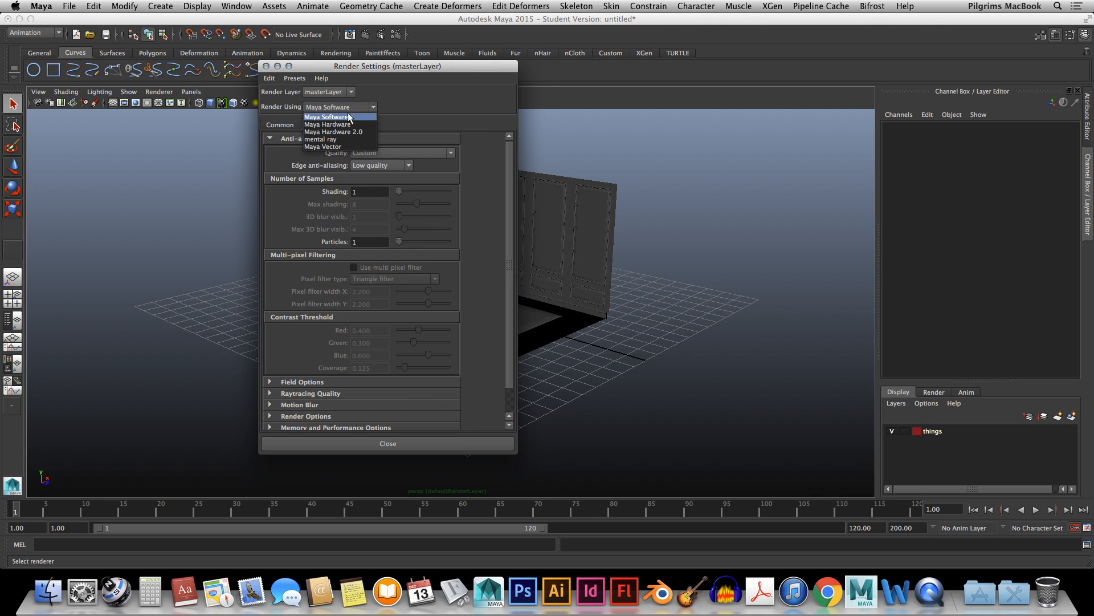
{"action": "left_click", "coordinate": [336, 140]}
{"action": "left_click", "coordinate": [437, 125]}
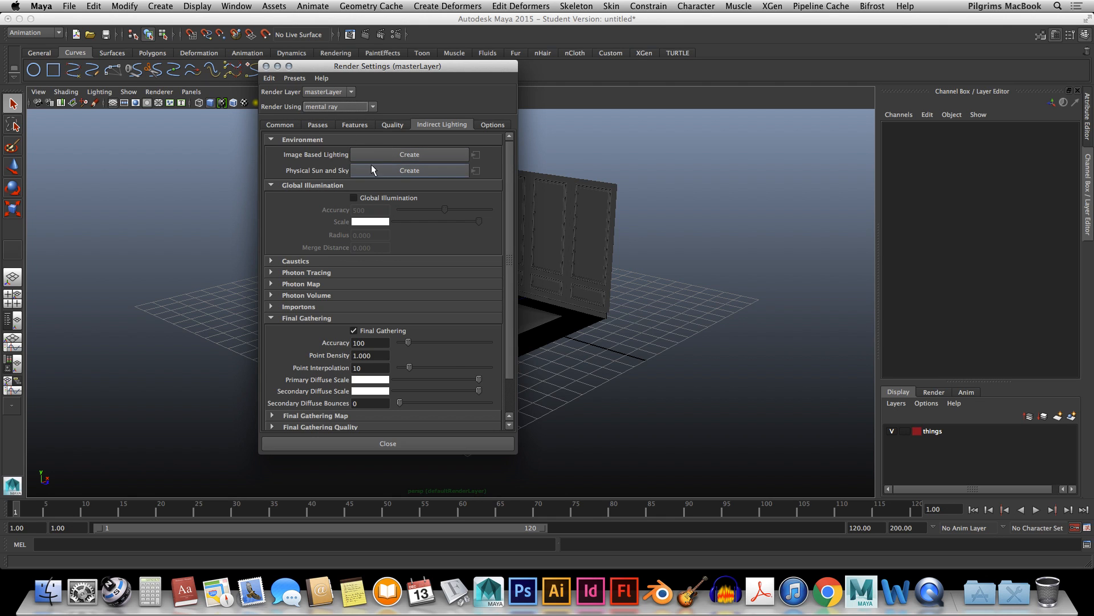
{"action": "left_click", "coordinate": [278, 125]}
{"action": "left_click", "coordinate": [266, 66]}
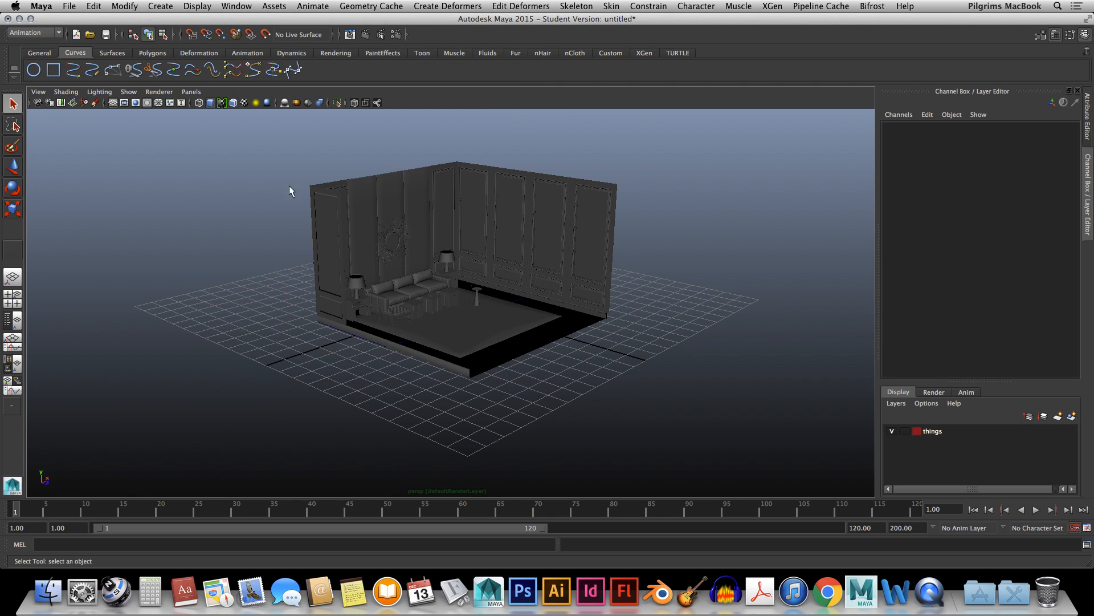
Select the tall inset panel on the short left side wall of the room
{"action": "scroll", "coordinate": [486, 234], "scroll_direction": "down", "scroll_amount": 5}
{"action": "scroll", "coordinate": [487, 234], "scroll_direction": "up", "scroll_amount": 10}
{"action": "left_click_drag", "start_coordinate": [488, 234], "coordinate": [464, 215], "text": "alt"}
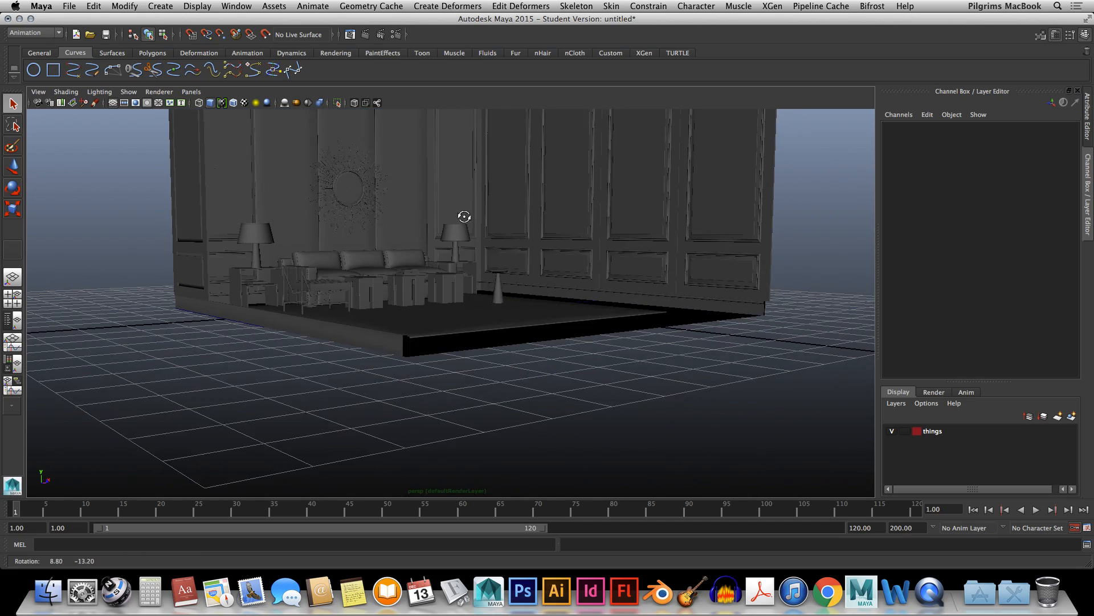
{"action": "middle_click_drag", "start_coordinate": [468, 216], "coordinate": [437, 349], "text": "alt"}
{"action": "left_click_drag", "start_coordinate": [436, 331], "coordinate": [459, 309], "text": "alt"}
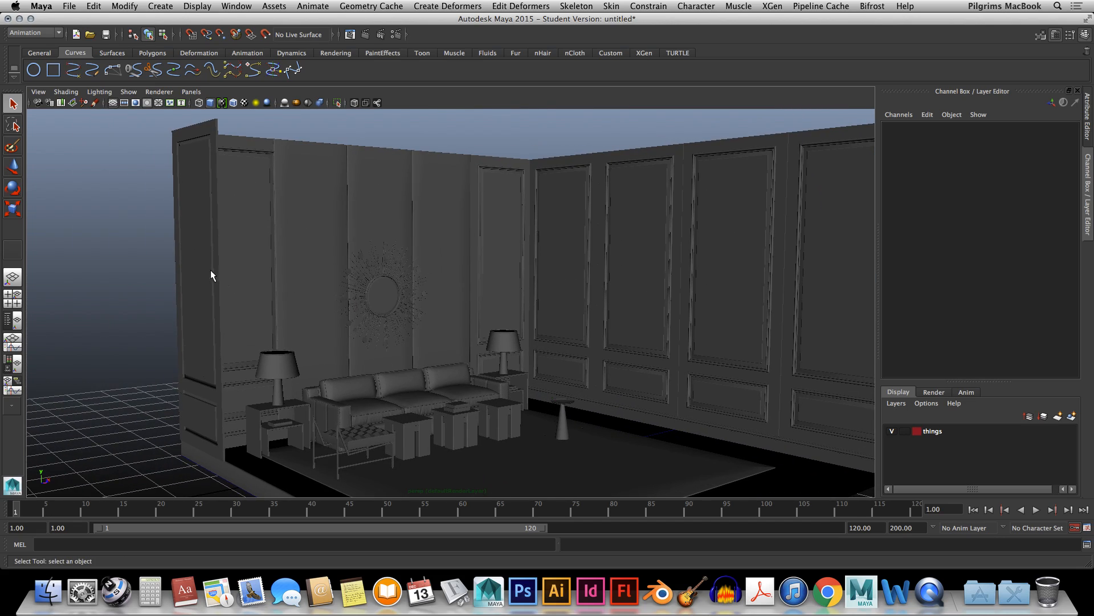
{"action": "left_click", "coordinate": [199, 239]}
{"action": "left_click_drag", "start_coordinate": [247, 242], "coordinate": [190, 251], "text": "alt"}
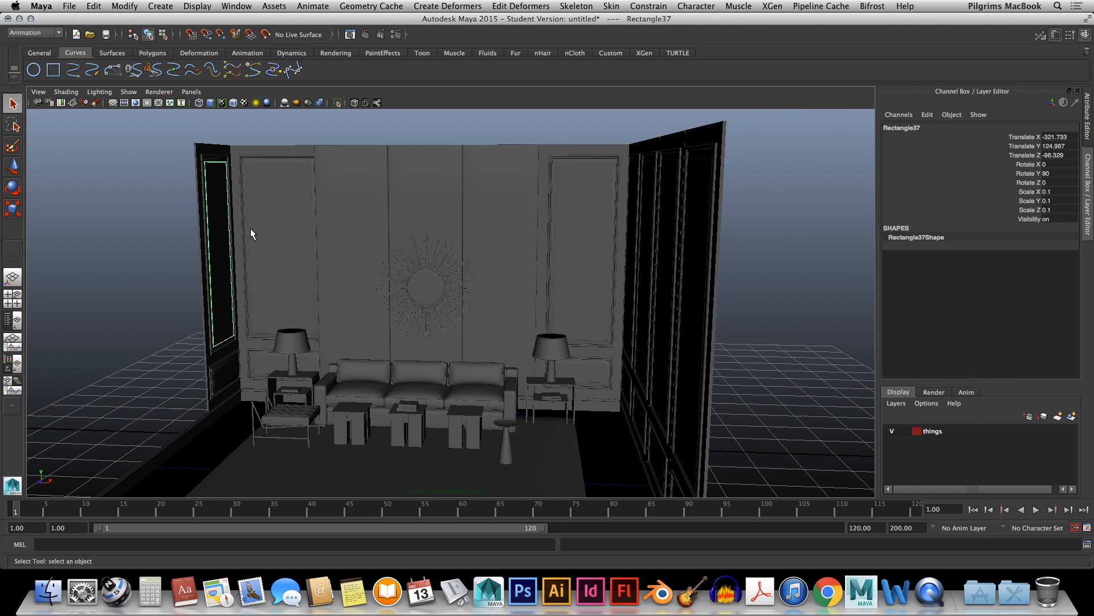
Add the back wall's left inset panel and the three plain centre panels behind the sofa to the selection
{"action": "key", "text": "w"}
{"action": "left_click", "coordinate": [315, 225], "text": "shift"}
{"action": "left_click", "coordinate": [352, 222], "text": "shift"}
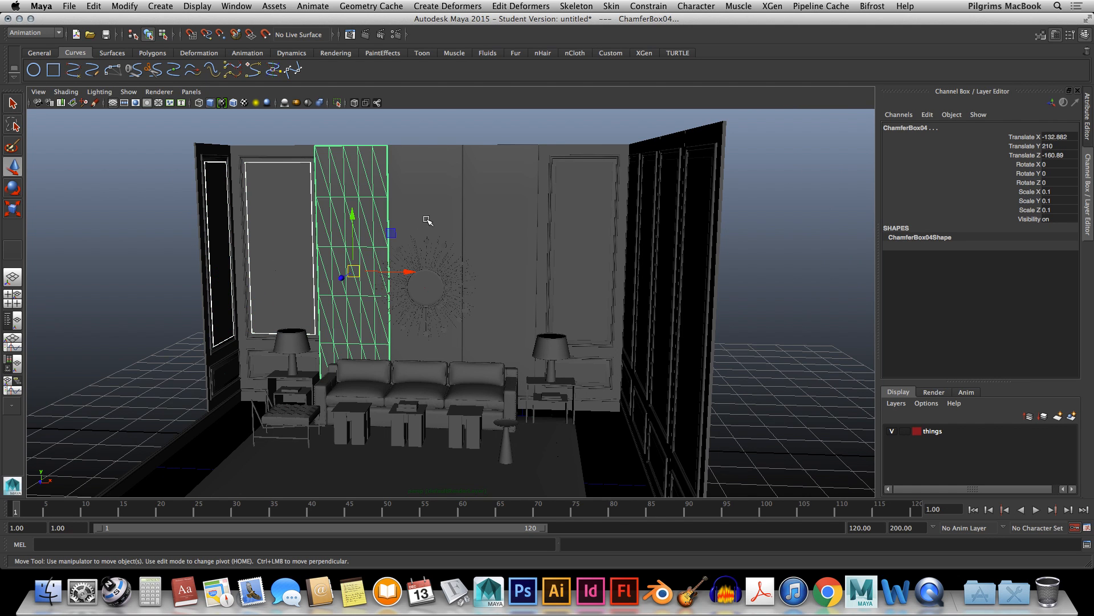
{"action": "left_click", "coordinate": [440, 211], "text": "shift"}
{"action": "left_click", "coordinate": [513, 210], "text": "shift"}
Add the back wall's right inset panel and the four tall inset panels of the right side wall to the selection
{"action": "left_click_drag", "start_coordinate": [513, 210], "coordinate": [549, 219], "text": "alt"}
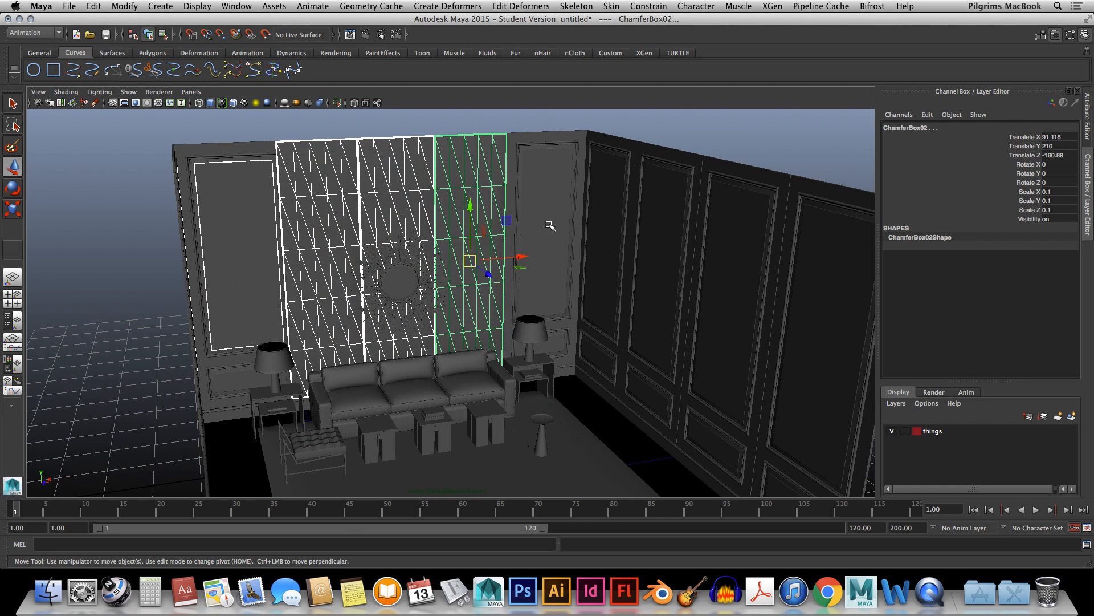
{"action": "left_click", "coordinate": [585, 225], "text": "shift"}
{"action": "left_click", "coordinate": [620, 233], "text": "shift"}
{"action": "left_click", "coordinate": [675, 245], "text": "shift"}
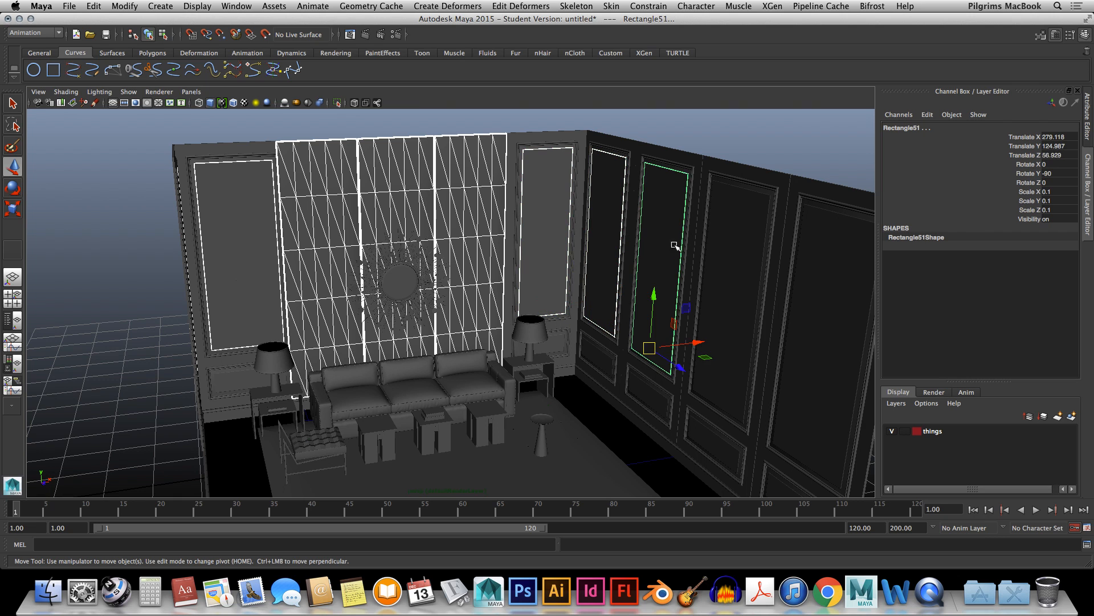
{"action": "left_click", "coordinate": [719, 259], "text": "shift"}
{"action": "left_click", "coordinate": [826, 295], "text": "shift"}
{"action": "left_click_drag", "start_coordinate": [826, 296], "coordinate": [672, 268], "text": "alt"}
Assign a new Lambert material to the selected wall panels
{"action": "right_click", "coordinate": [532, 230]}
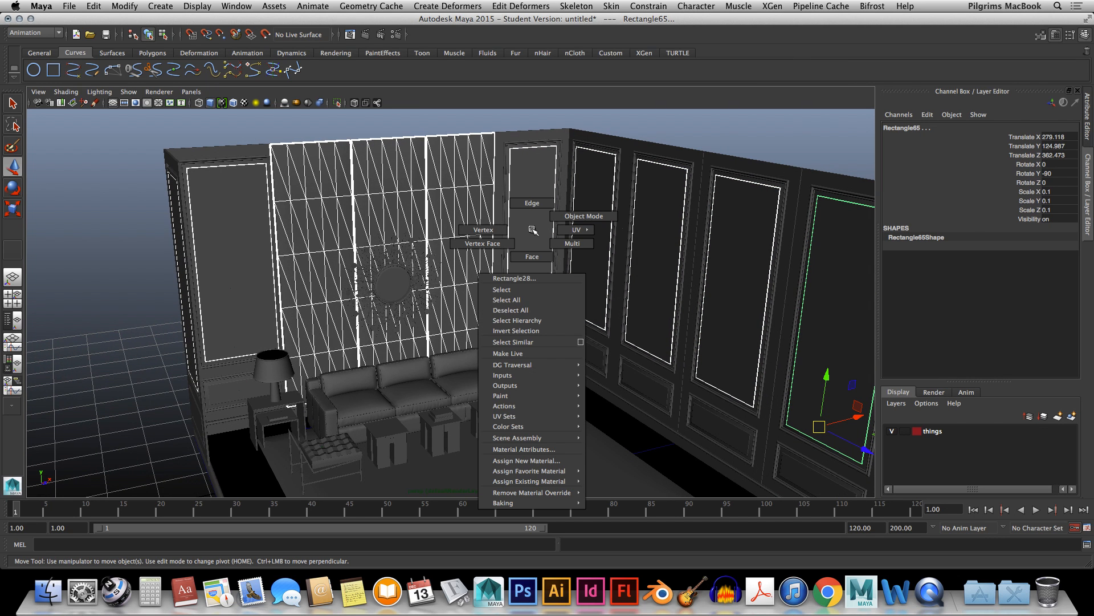
{"action": "left_click", "coordinate": [526, 461]}
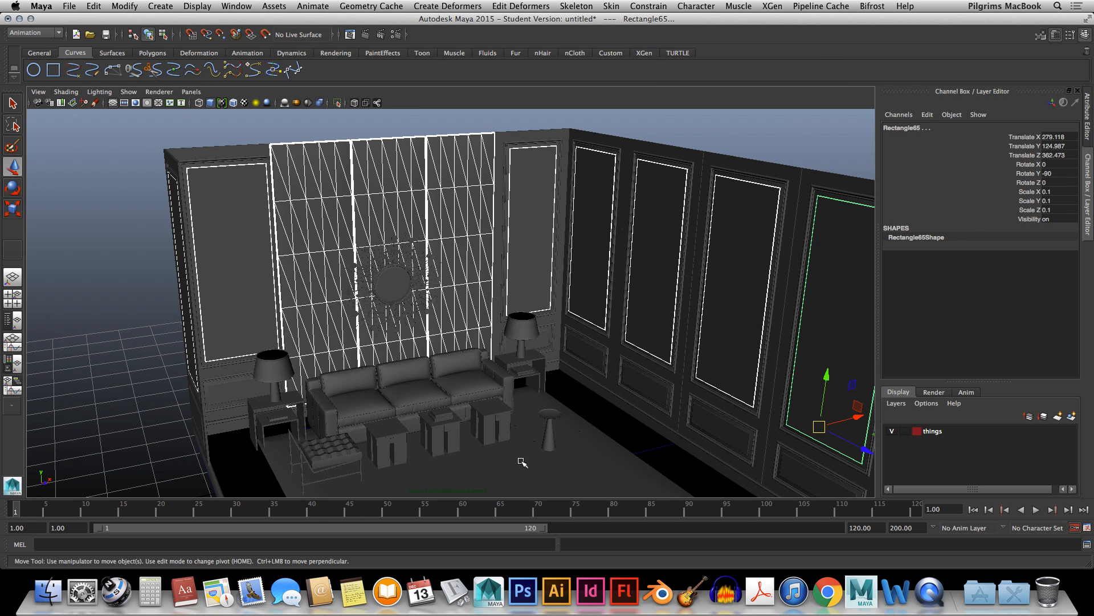
{"action": "left_click", "coordinate": [235, 216]}
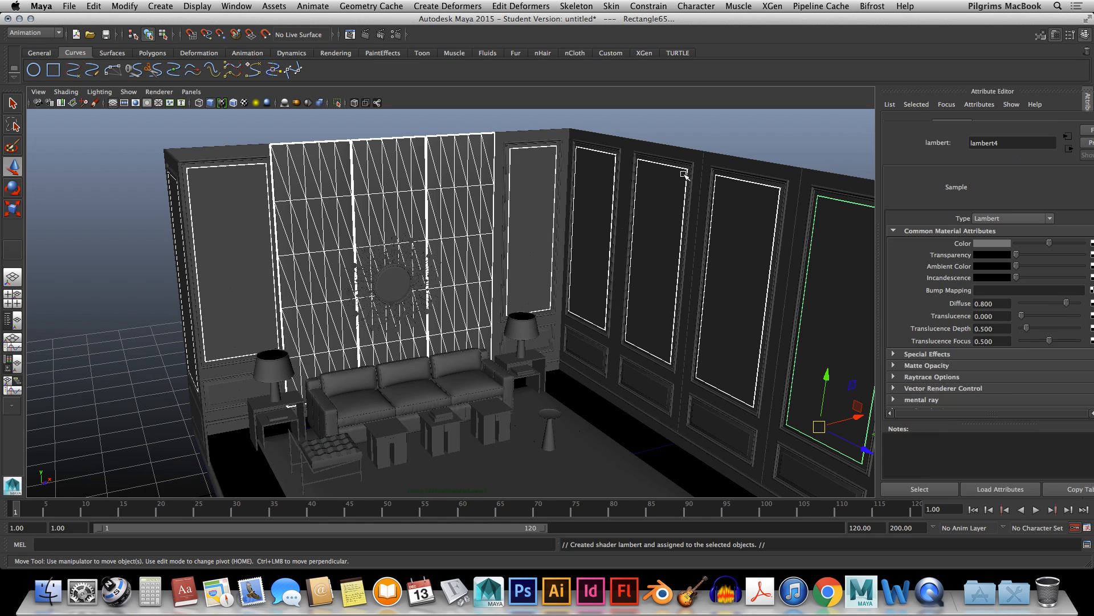
Name the new Lambert material front_and_side_wall and set its color to a dark reddish brown
{"action": "left_click", "coordinate": [986, 126]}
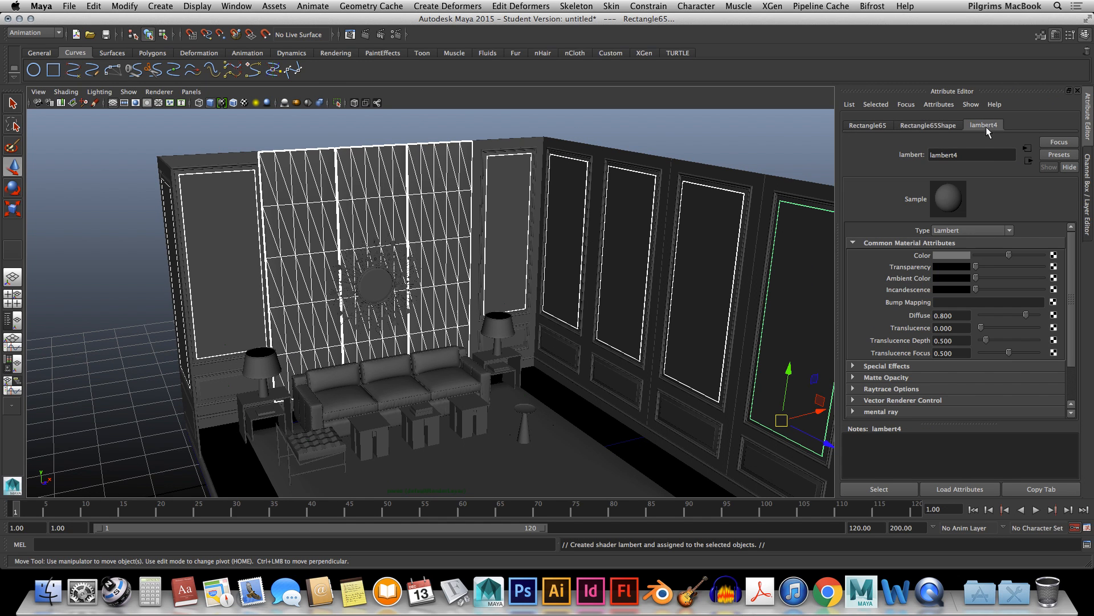
{"action": "double_click", "coordinate": [981, 155]}
{"action": "type", "text": "front and side wall"}
{"action": "left_click", "coordinate": [949, 253]}
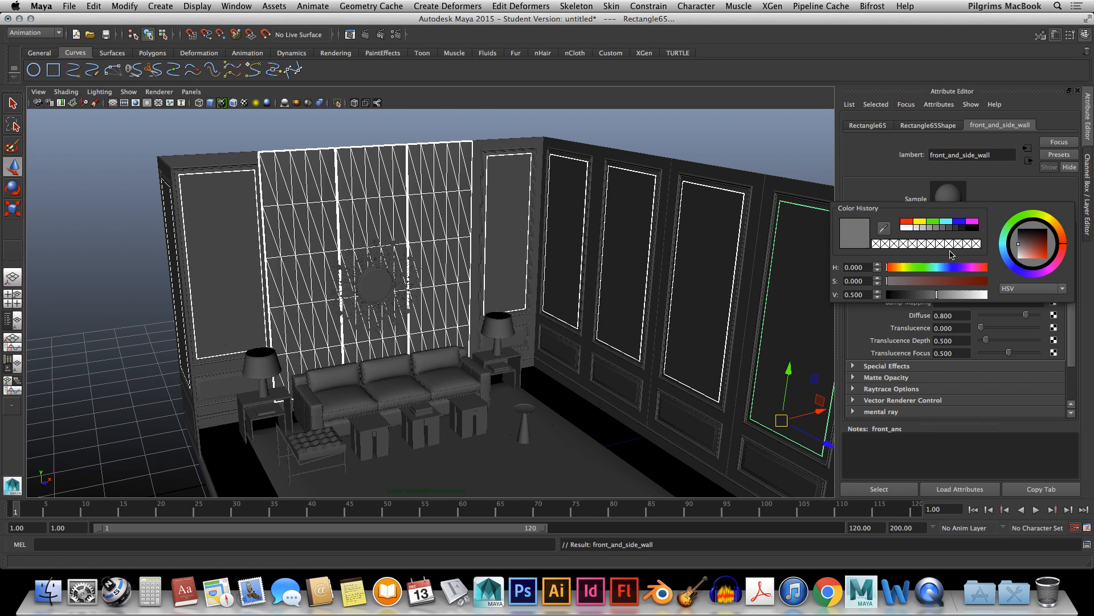
{"action": "mouse_move", "coordinate": [922, 281]}
{"action": "left_mouse_down"}
{"action": "mouse_move", "coordinate": [938, 281]}
{"action": "mouse_move", "coordinate": [927, 296]}
{"action": "left_mouse_up"}
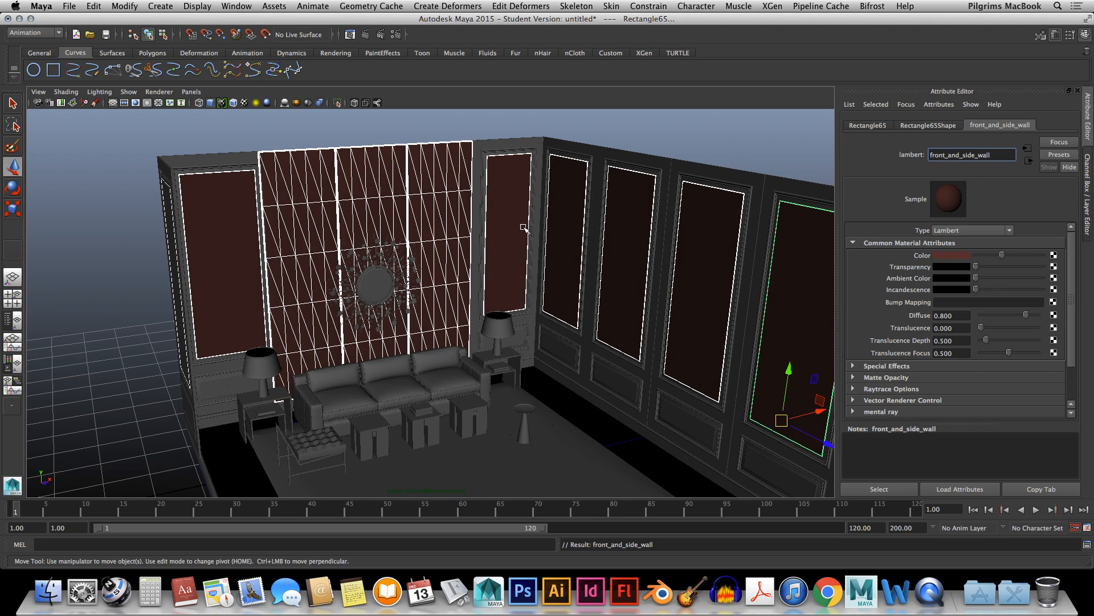
Select the frame and mouldings around the tall inset panel of the short left side wall
{"action": "left_click_drag", "start_coordinate": [361, 297], "coordinate": [337, 282], "text": "alt"}
{"action": "left_click", "coordinate": [210, 154]}
{"action": "left_click_drag", "start_coordinate": [237, 162], "coordinate": [308, 161], "text": "alt"}
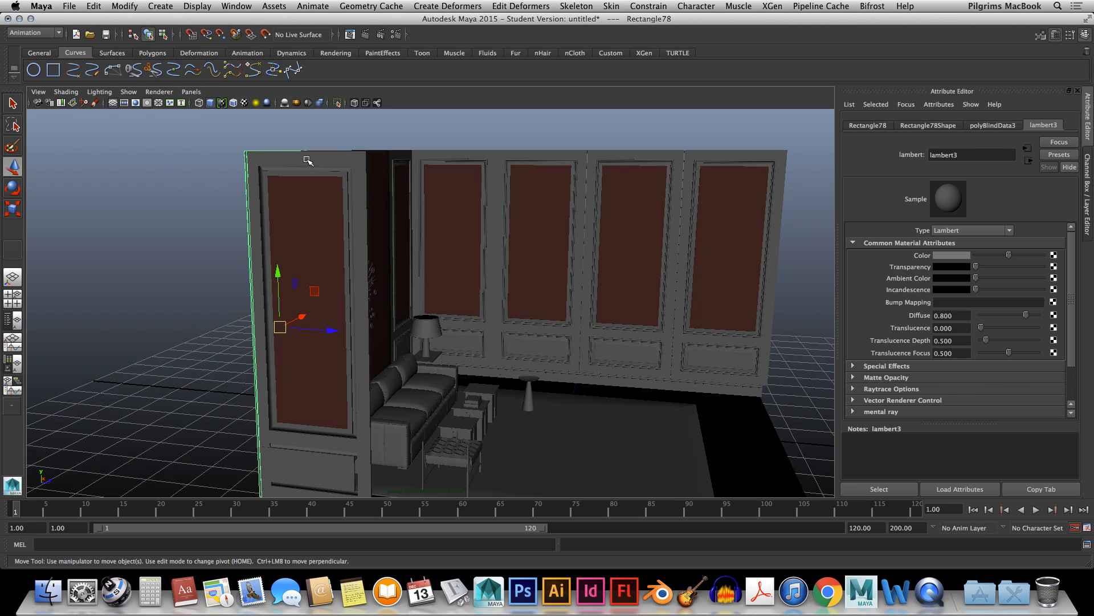
{"action": "left_click", "coordinate": [278, 171]}
{"action": "left_click", "coordinate": [273, 174], "text": "shift"}
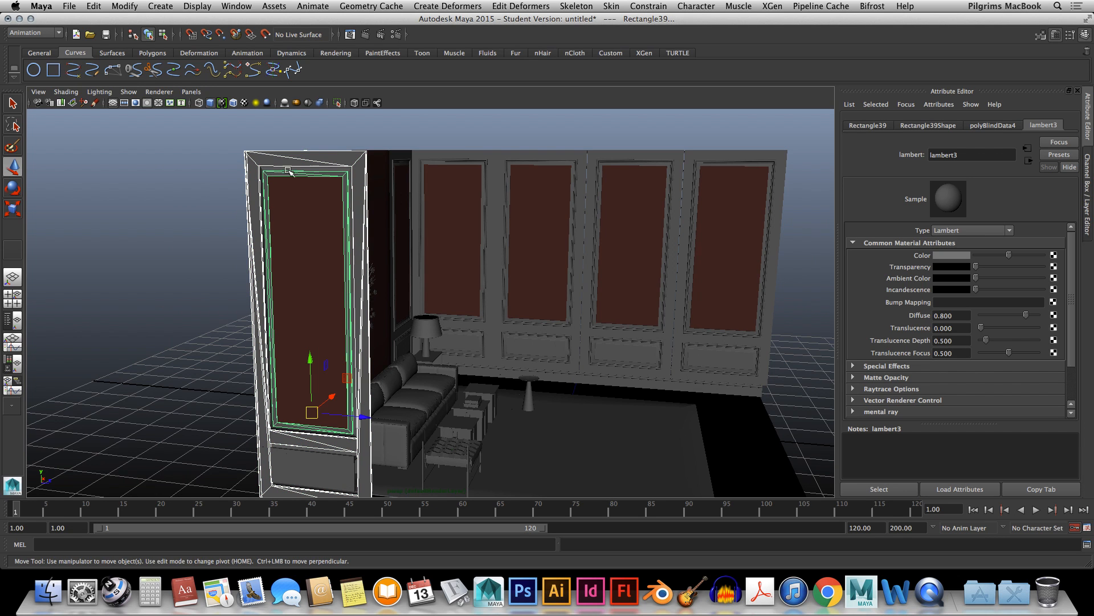
{"action": "left_click", "coordinate": [314, 169]}
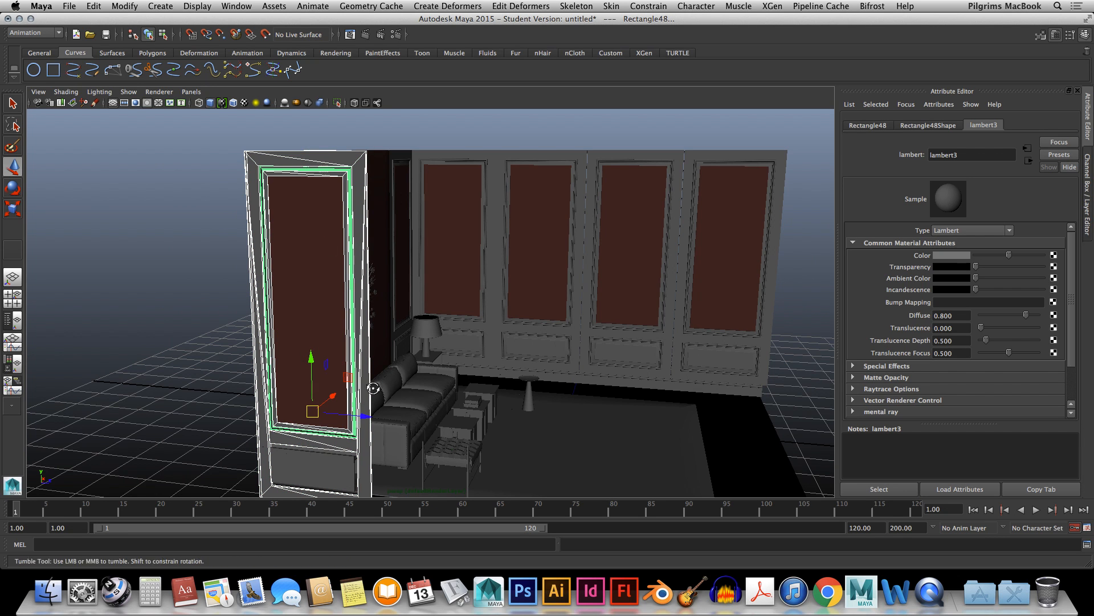
{"action": "left_click_drag", "start_coordinate": [303, 453], "coordinate": [436, 358], "text": "alt"}
Add the back wall's right frame and moulding and the right side wall's four frames to the selection
{"action": "left_click", "coordinate": [486, 151], "text": "shift"}
{"action": "left_click", "coordinate": [469, 159], "text": "shift"}
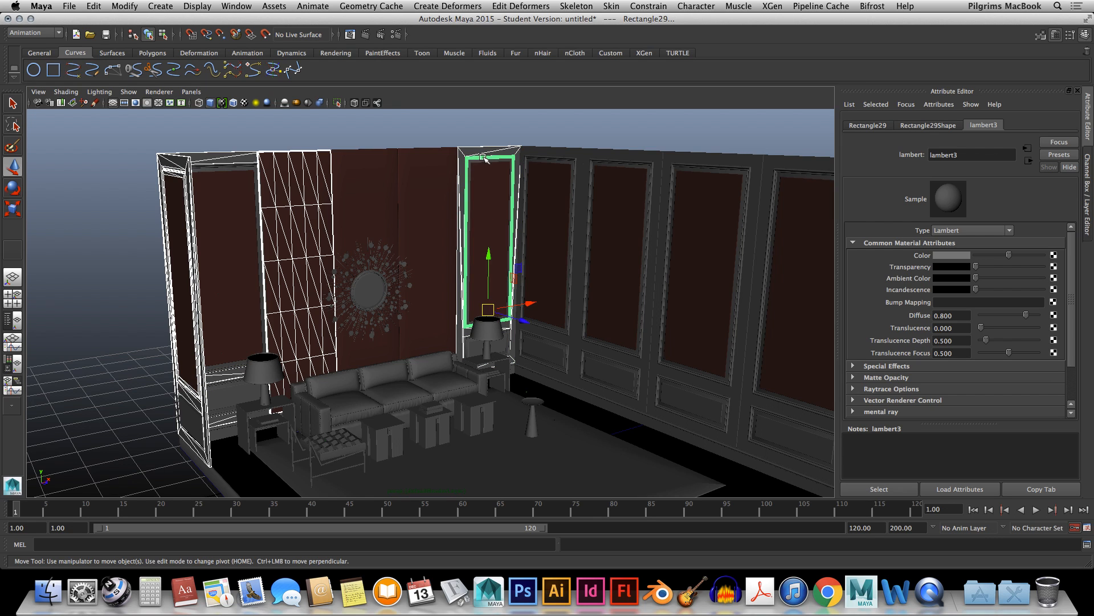
{"action": "left_click", "coordinate": [550, 150], "text": "shift"}
{"action": "left_click", "coordinate": [609, 155], "text": "shift"}
{"action": "left_click", "coordinate": [713, 162], "text": "shift"}
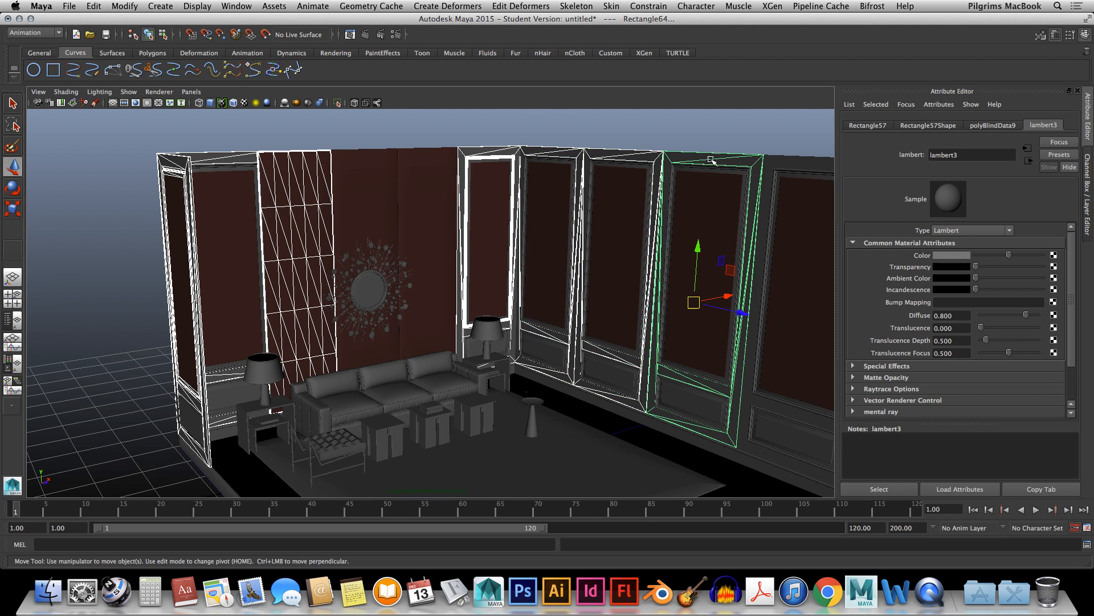
{"action": "left_click", "coordinate": [780, 159], "text": "shift"}
Add the outer mouldings of the four tall panels on the right side wall to the selection
{"action": "left_click", "coordinate": [772, 176], "text": "shift"}
{"action": "left_click", "coordinate": [774, 155], "text": "shift"}
{"action": "left_click", "coordinate": [775, 173], "text": "shift"}
{"action": "left_click", "coordinate": [733, 170], "text": "shift"}
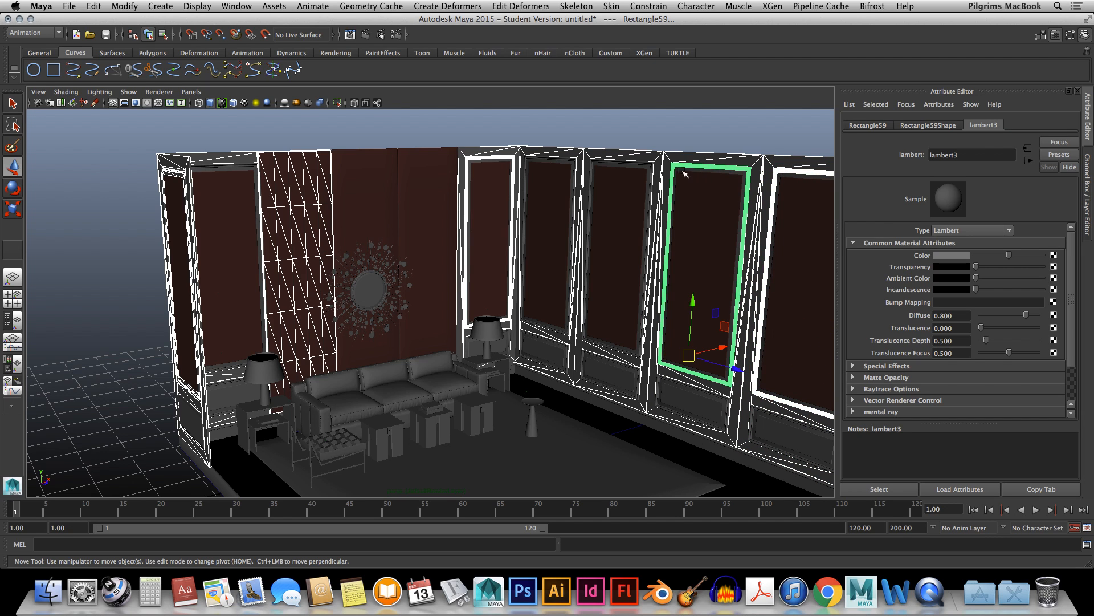
{"action": "left_click", "coordinate": [611, 165], "text": "shift"}
{"action": "left_click", "coordinate": [544, 162], "text": "shift"}
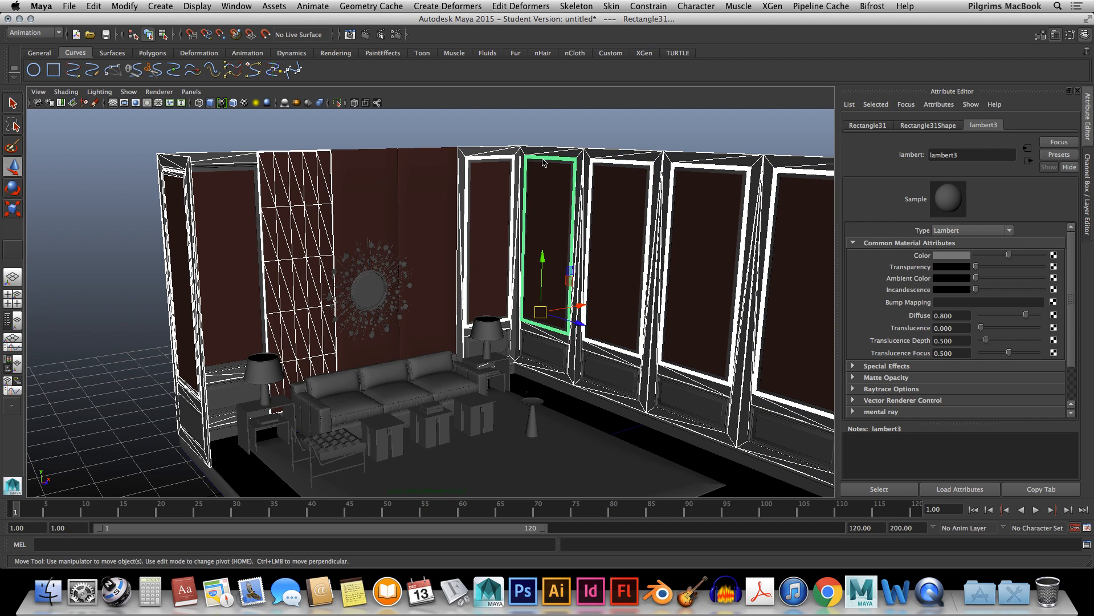
Add the frame and mouldings around the back wall's left inset panel to the selection
{"action": "left_click_drag", "start_coordinate": [506, 408], "coordinate": [422, 333], "text": "alt"}
{"action": "middle_click_drag", "start_coordinate": [414, 308], "coordinate": [479, 413], "text": "alt"}
{"action": "scroll", "coordinate": [366, 264], "scroll_direction": "down", "scroll_amount": 3}
{"action": "scroll", "coordinate": [365, 264], "scroll_direction": "up", "scroll_amount": 10}
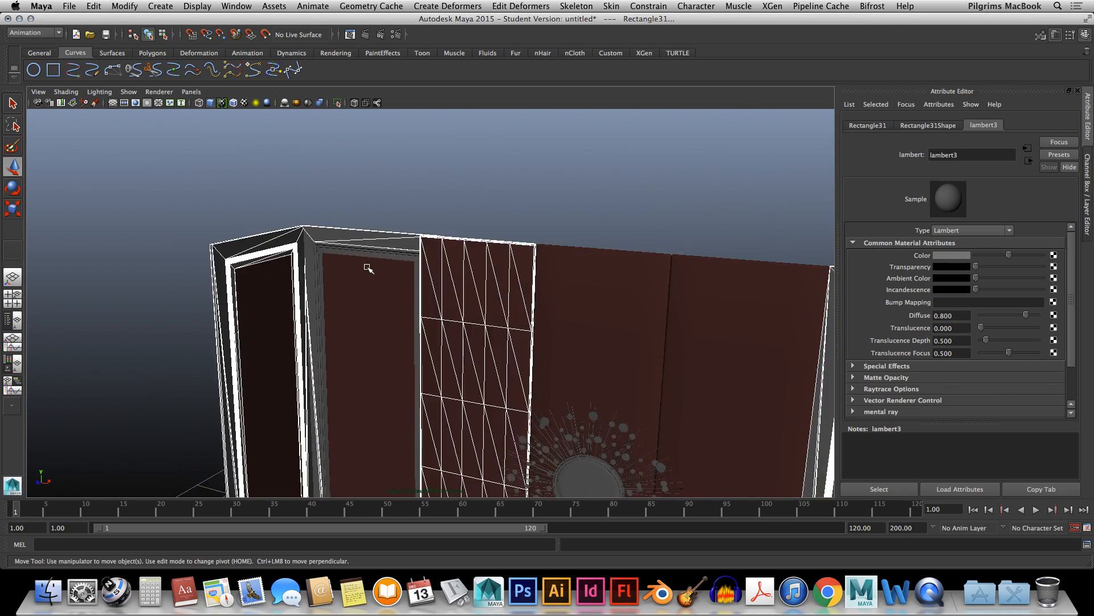
{"action": "left_click", "coordinate": [327, 238], "text": "shift"}
{"action": "left_click", "coordinate": [292, 240], "text": "shift"}
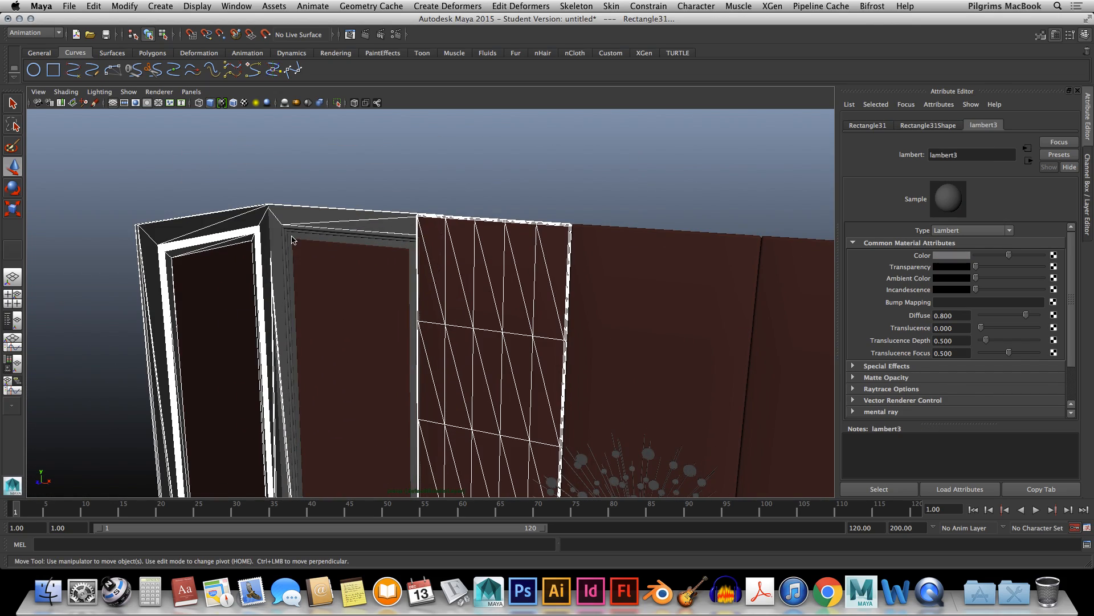
{"action": "left_click", "coordinate": [287, 231], "text": "shift"}
{"action": "left_click", "coordinate": [285, 231], "text": "shift"}
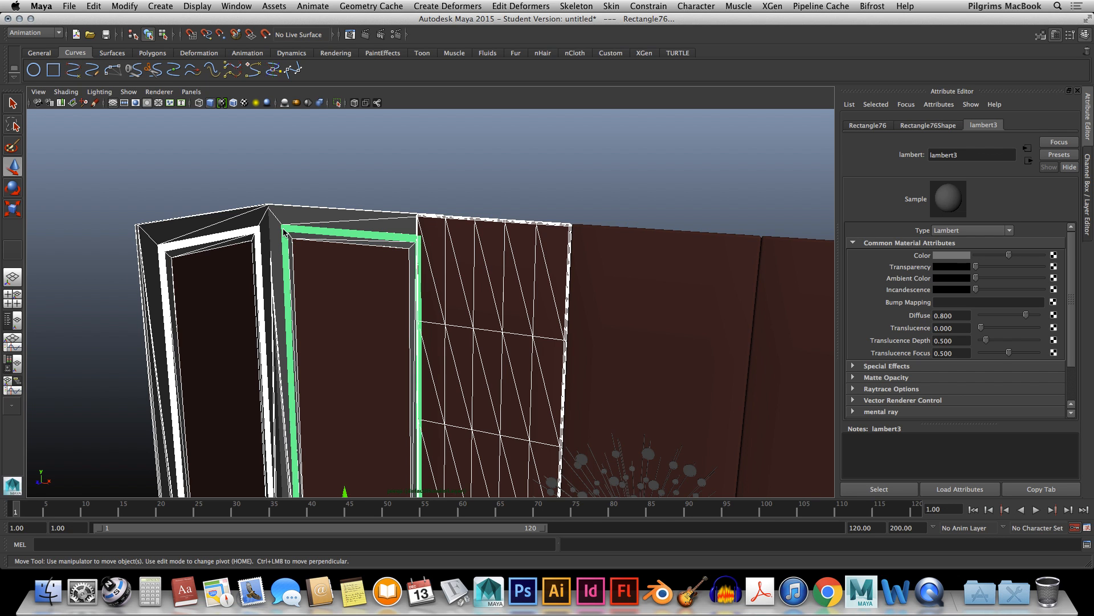
{"action": "left_click", "coordinate": [275, 231], "text": "shift"}
{"action": "left_click", "coordinate": [275, 225], "text": "shift"}
Undo the accidental move of the selected wall frames
{"action": "scroll", "coordinate": [410, 276], "scroll_direction": "down", "scroll_amount": 10}
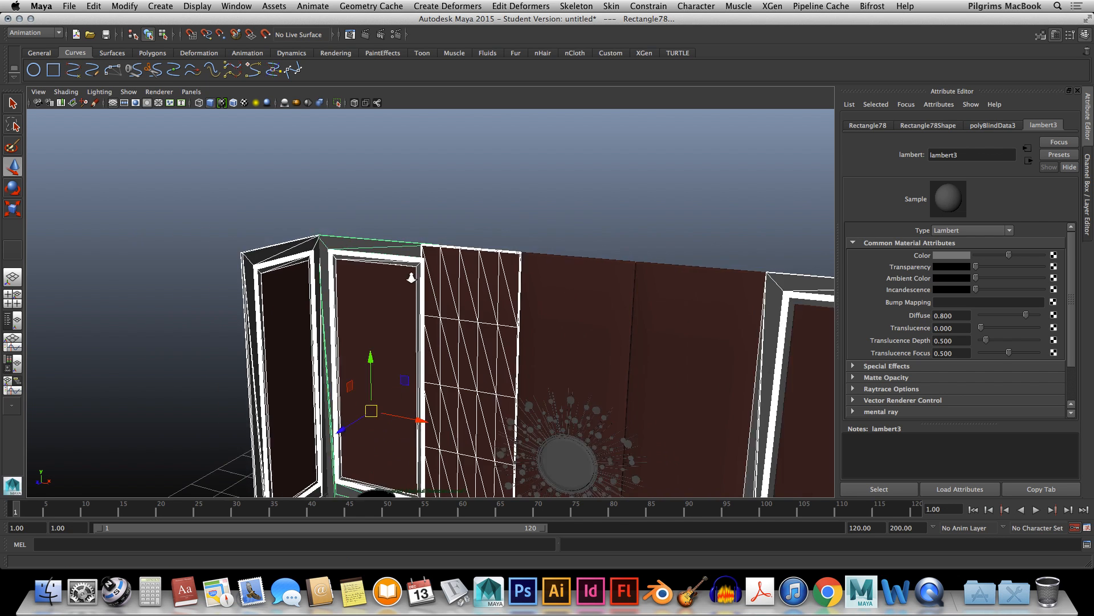
{"action": "left_click_drag", "start_coordinate": [430, 349], "coordinate": [199, 340], "text": "alt"}
{"action": "key", "text": "ctrl+z"}
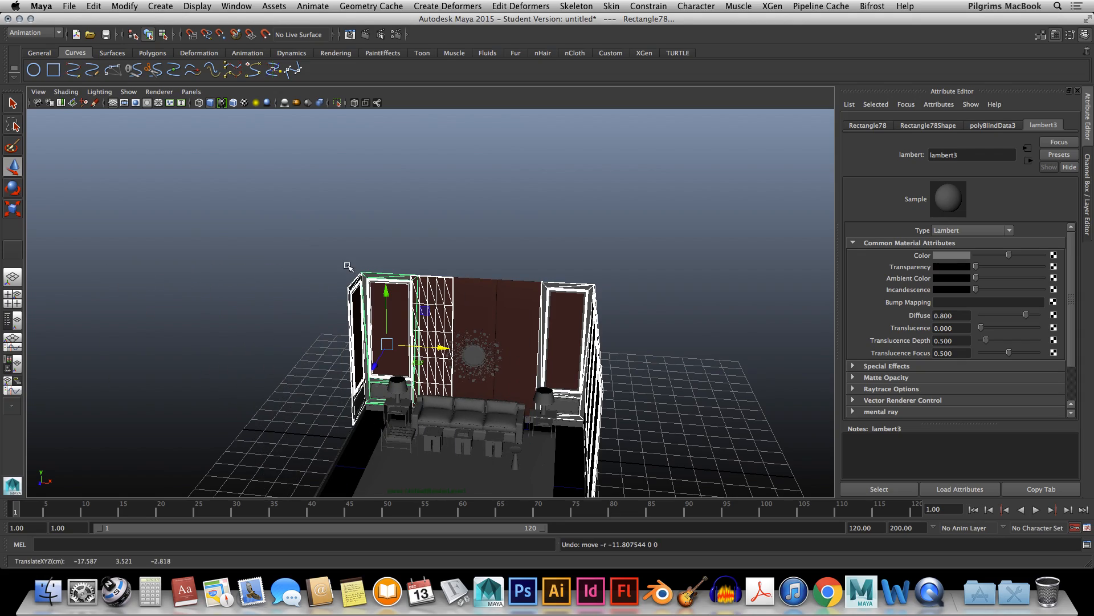
Add the inner mouldings of the right side wall's first two tall panels, nearest the back corner, to the selection
{"action": "left_click_drag", "start_coordinate": [358, 312], "coordinate": [454, 312], "text": "alt"}
{"action": "scroll", "coordinate": [682, 261], "scroll_direction": "up", "scroll_amount": 5}
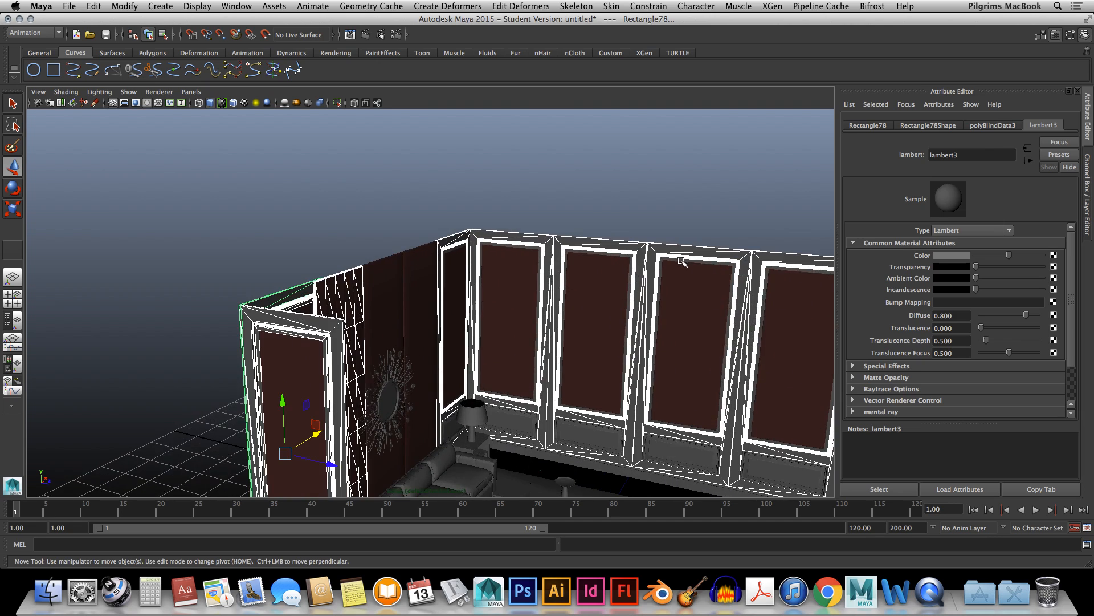
{"action": "scroll", "coordinate": [435, 193], "scroll_direction": "up", "scroll_amount": 3}
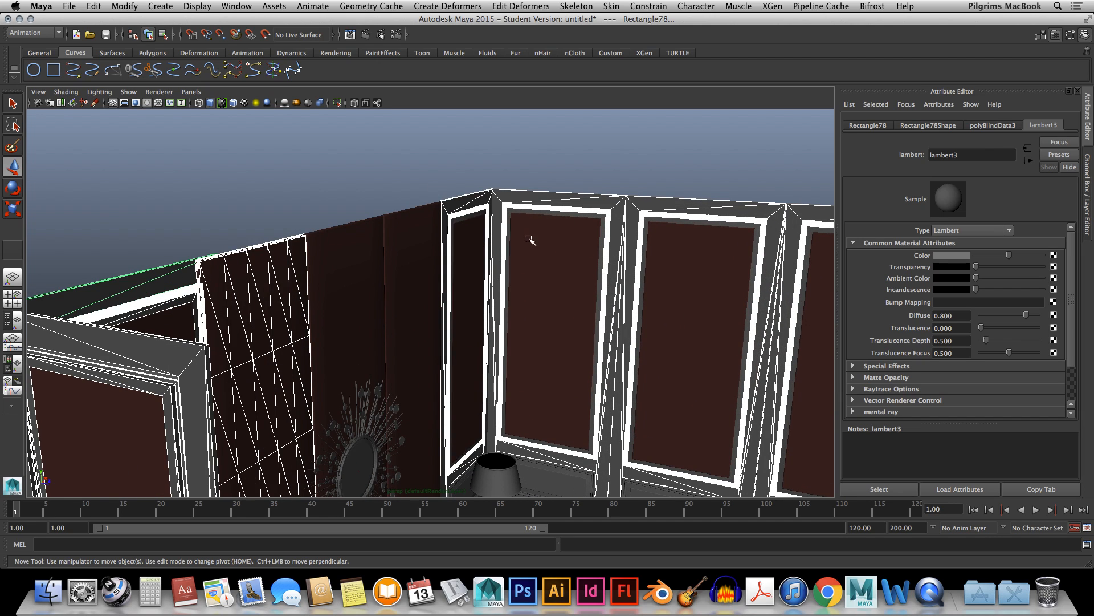
{"action": "scroll", "coordinate": [533, 248], "scroll_direction": "down", "scroll_amount": 6}
{"action": "scroll", "coordinate": [518, 336], "scroll_direction": "up", "scroll_amount": 9}
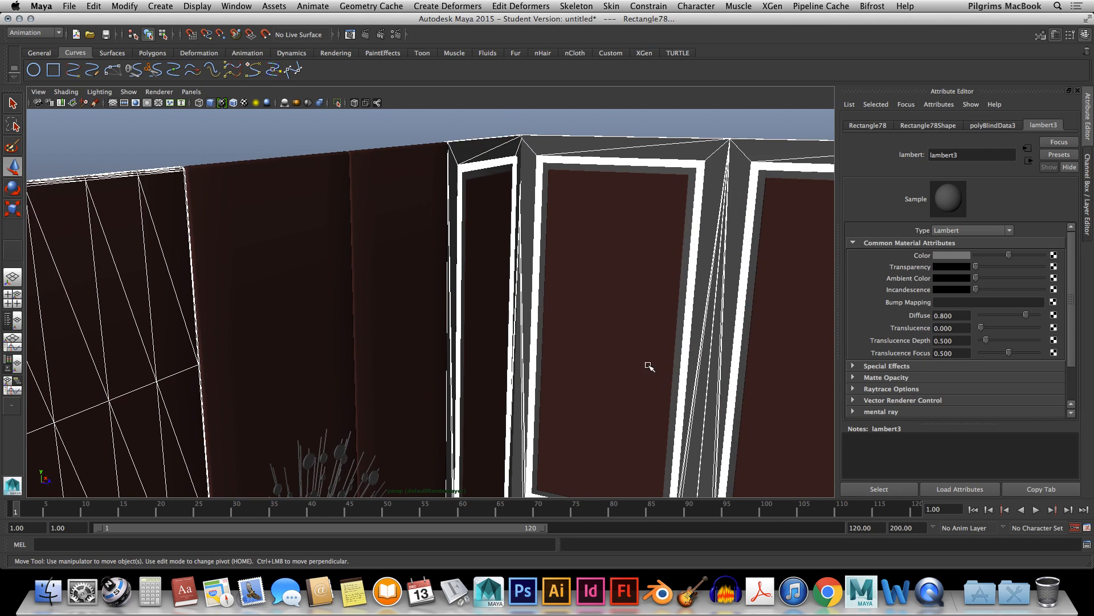
{"action": "left_click", "coordinate": [687, 244]}
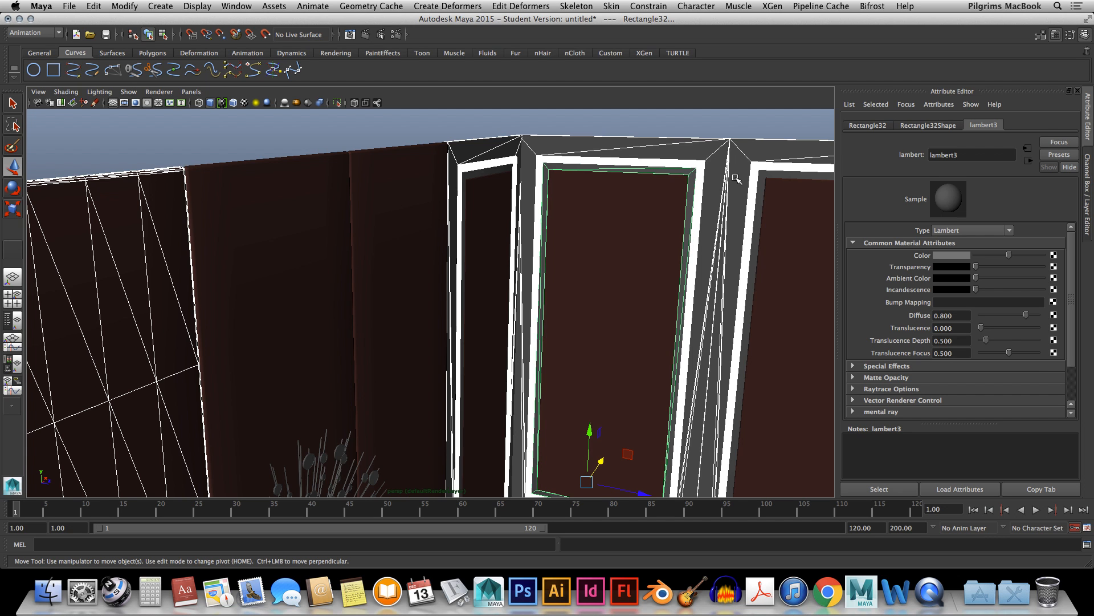
{"action": "left_click", "coordinate": [766, 181]}
{"action": "key", "text": "ctrl+z"}
{"action": "left_click", "coordinate": [763, 177], "text": "shift"}
Add the inner moulding of the back wall's right inset panel to the selection
{"action": "left_click_drag", "start_coordinate": [567, 209], "coordinate": [530, 206], "text": "alt"}
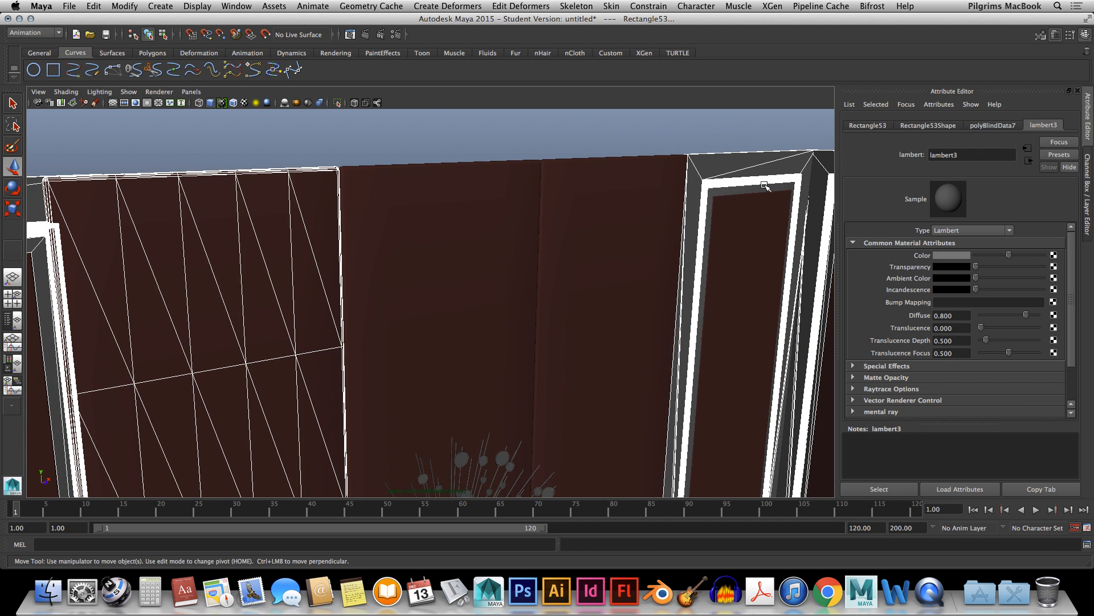
{"action": "left_click", "coordinate": [762, 189], "text": "shift"}
{"action": "left_click_drag", "start_coordinate": [692, 239], "coordinate": [560, 283], "text": "alt"}
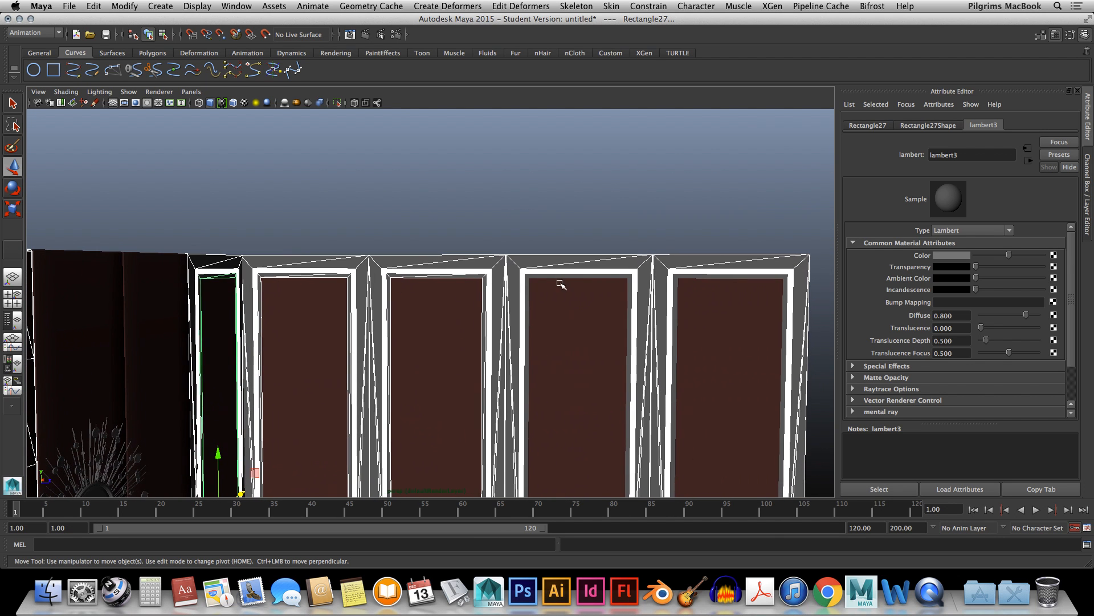
Add the inner mouldings of the right side wall's last two tall panels, farthest from the back corner, to the selection
{"action": "left_click", "coordinate": [676, 277], "text": "shift"}
{"action": "key", "text": "ctrl+z"}
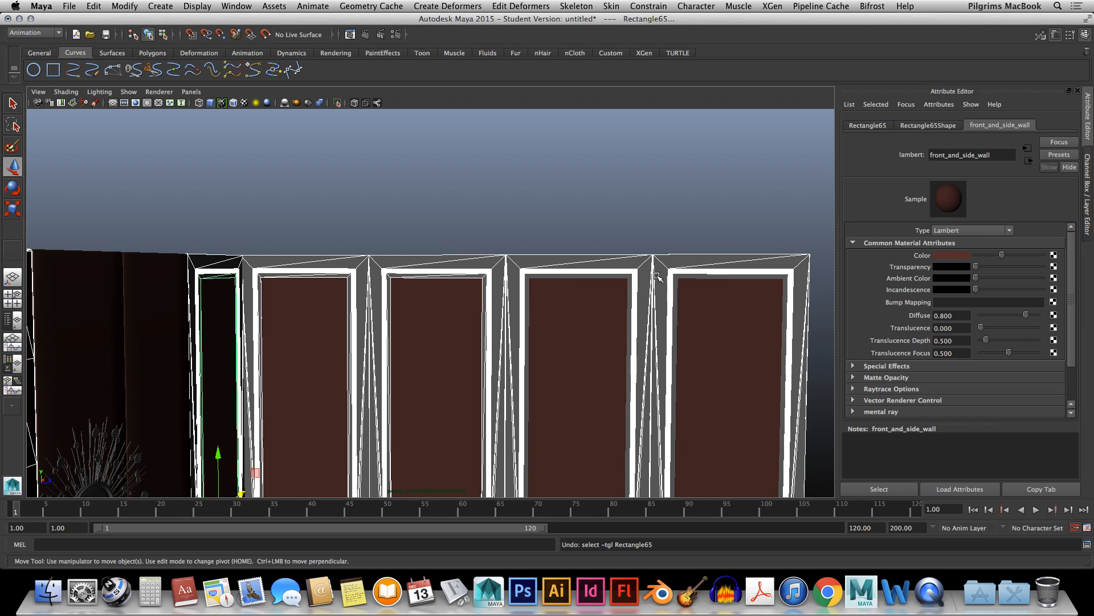
{"action": "left_click", "coordinate": [675, 276]}
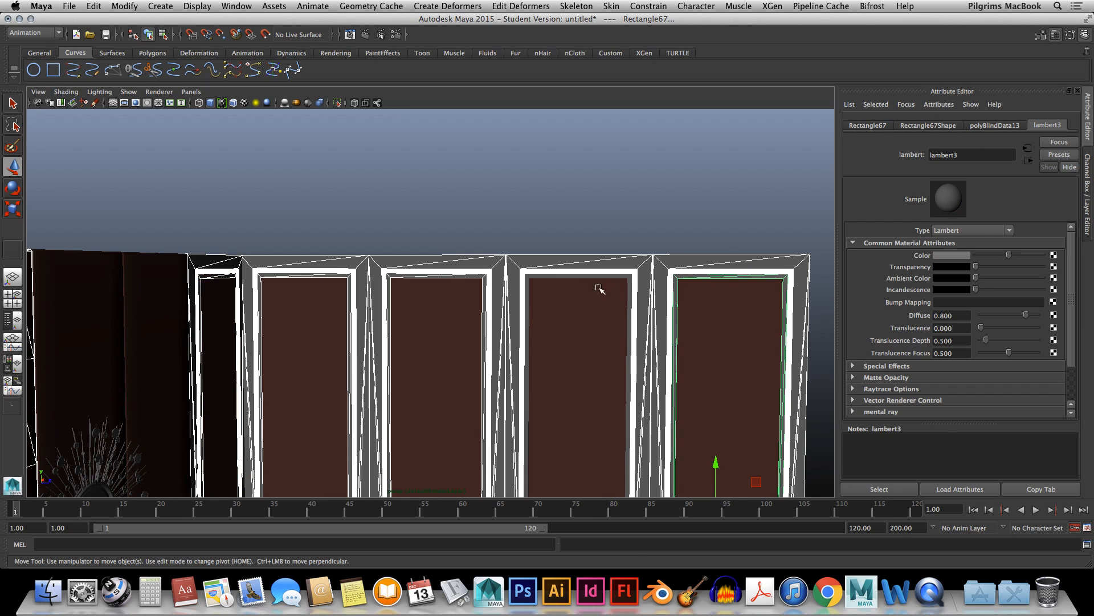
{"action": "left_click", "coordinate": [547, 278]}
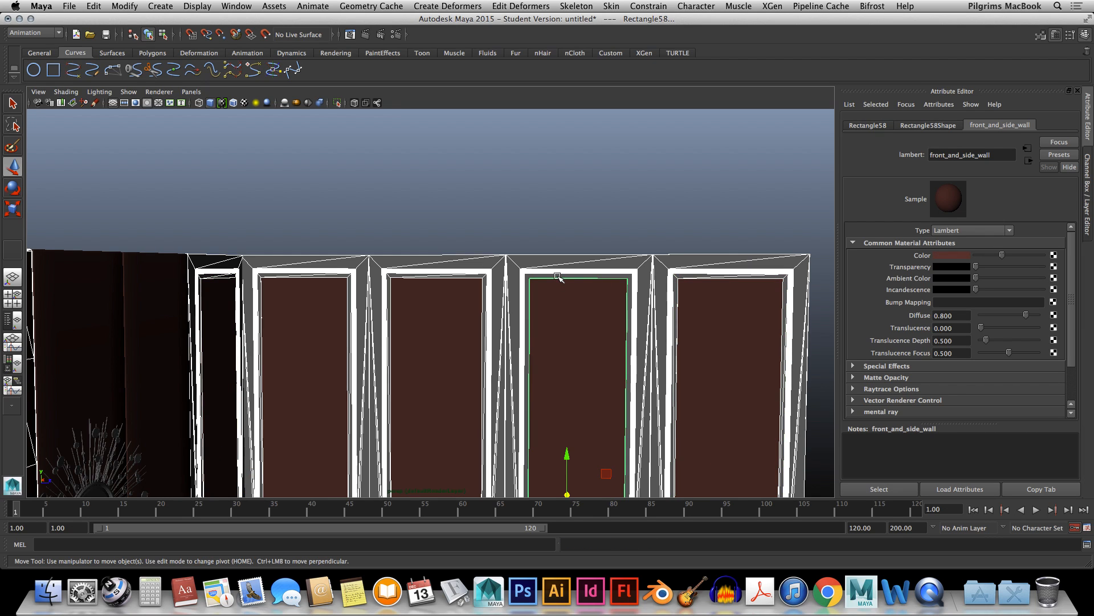
{"action": "left_click", "coordinate": [559, 277], "text": "shift"}
{"action": "key", "text": "ctrl+z"}
{"action": "left_click", "coordinate": [543, 279], "text": "shift"}
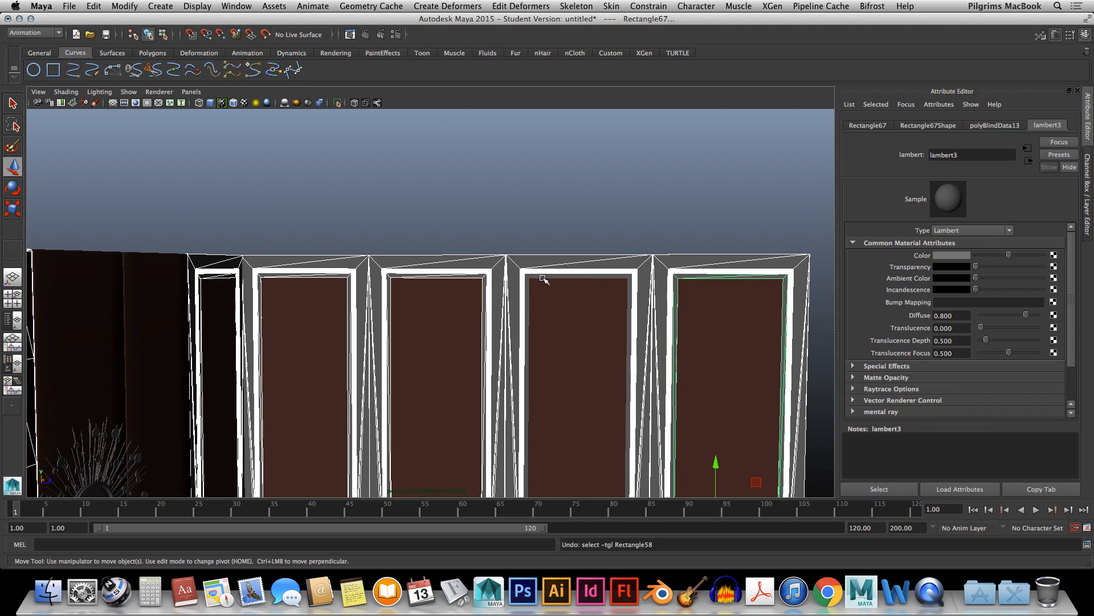
{"action": "scroll", "coordinate": [542, 279], "scroll_direction": "up", "scroll_amount": 5}
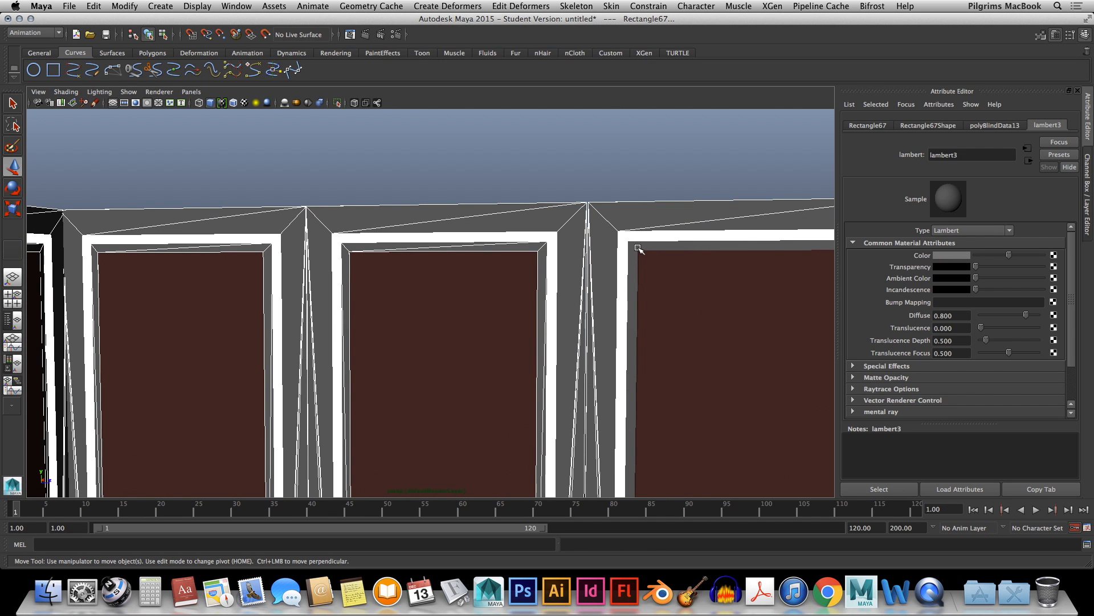
{"action": "left_click", "coordinate": [636, 248]}
{"action": "scroll", "coordinate": [635, 258], "scroll_direction": "down", "scroll_amount": 10}
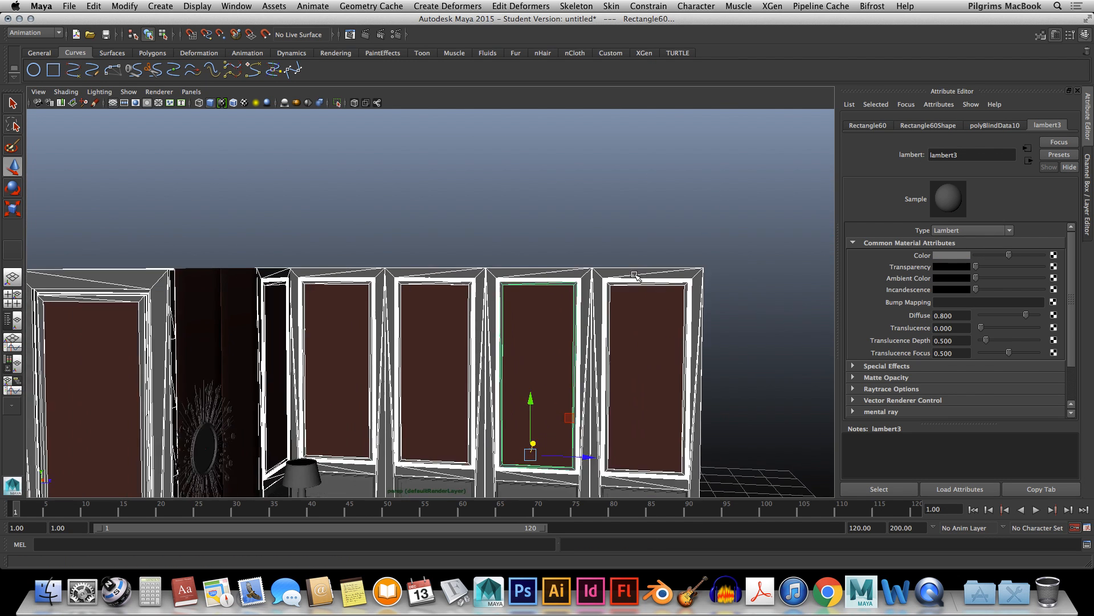
Remove the plain back wall panel next to the left inset panel from the selection
{"action": "left_click_drag", "start_coordinate": [587, 313], "coordinate": [758, 311], "text": "alt"}
{"action": "key", "text": "super+z"}
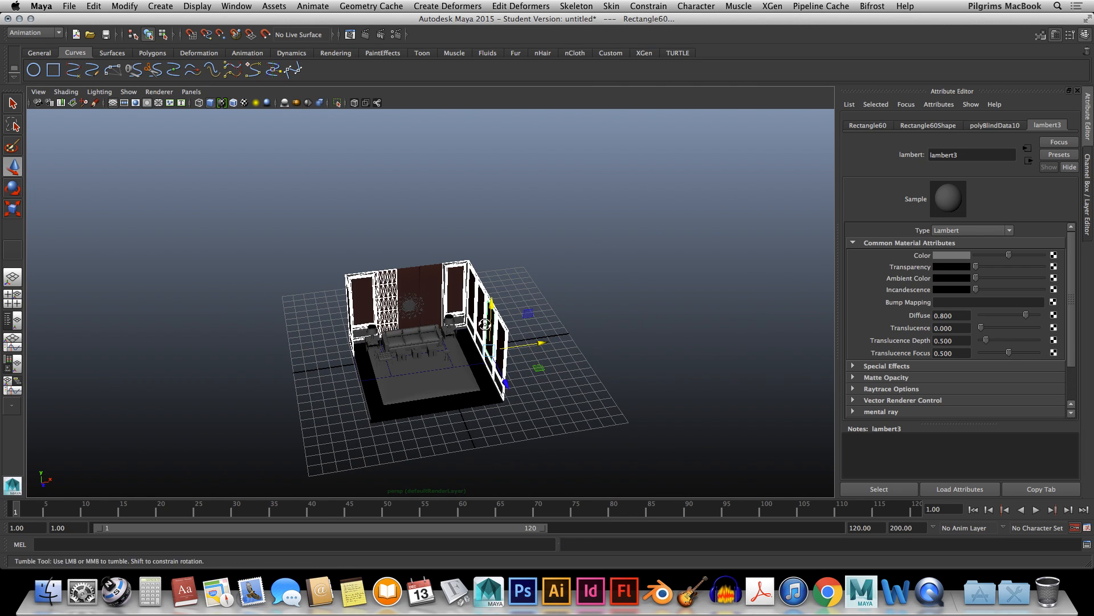
{"action": "left_click_drag", "start_coordinate": [485, 327], "coordinate": [539, 297], "text": "alt"}
{"action": "scroll", "coordinate": [368, 318], "scroll_direction": "down", "scroll_amount": 5}
{"action": "scroll", "coordinate": [369, 312], "scroll_direction": "up", "scroll_amount": 10}
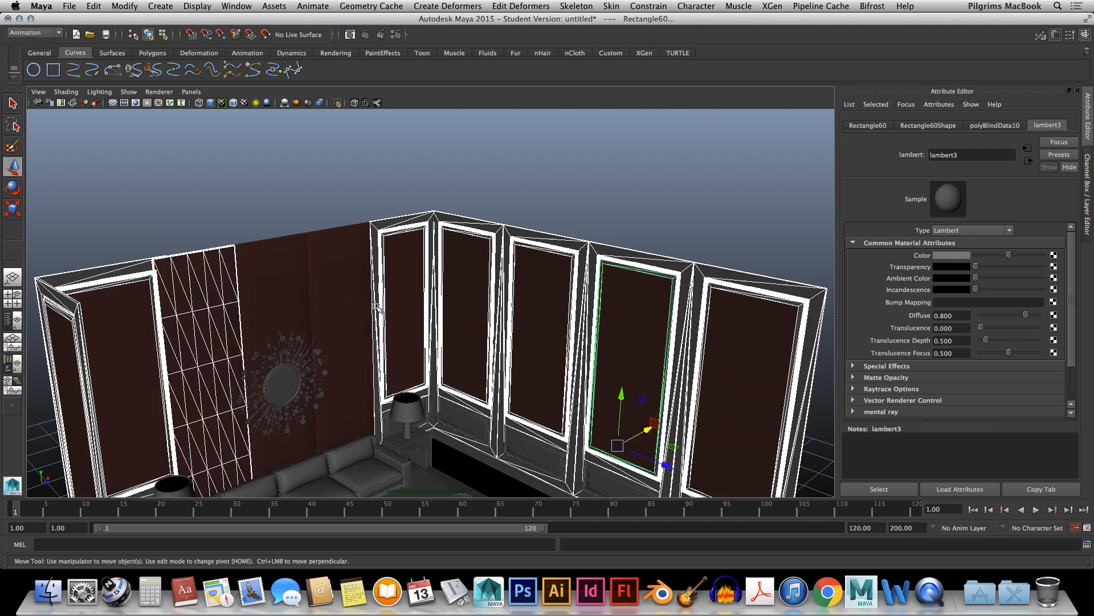
{"action": "left_click_drag", "start_coordinate": [422, 275], "coordinate": [444, 266], "text": "alt"}
{"action": "right_click", "coordinate": [448, 287]}
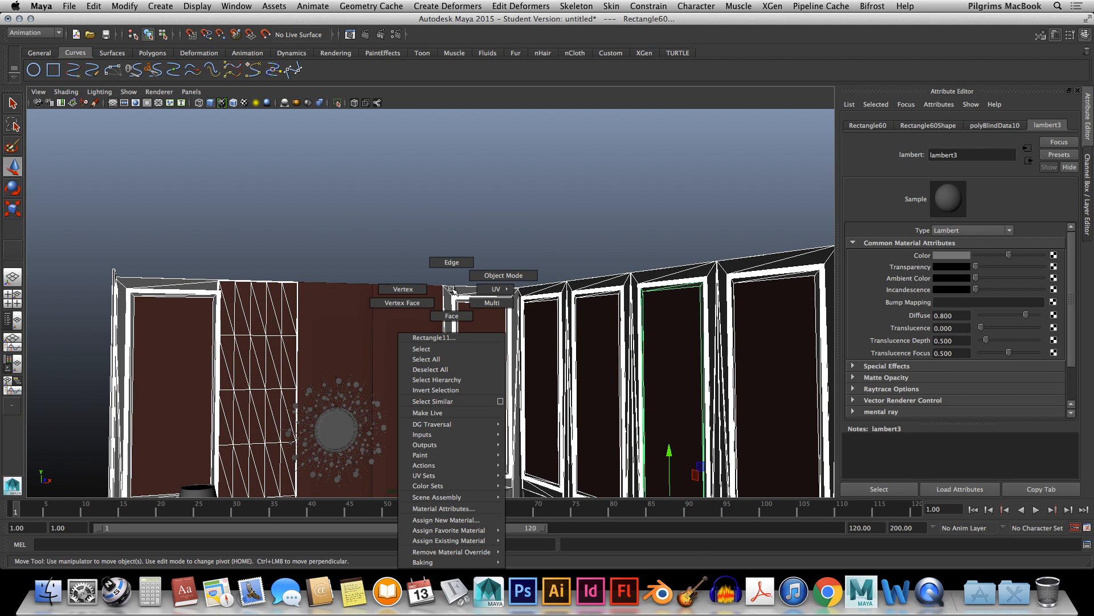
{"action": "left_click", "coordinate": [264, 320]}
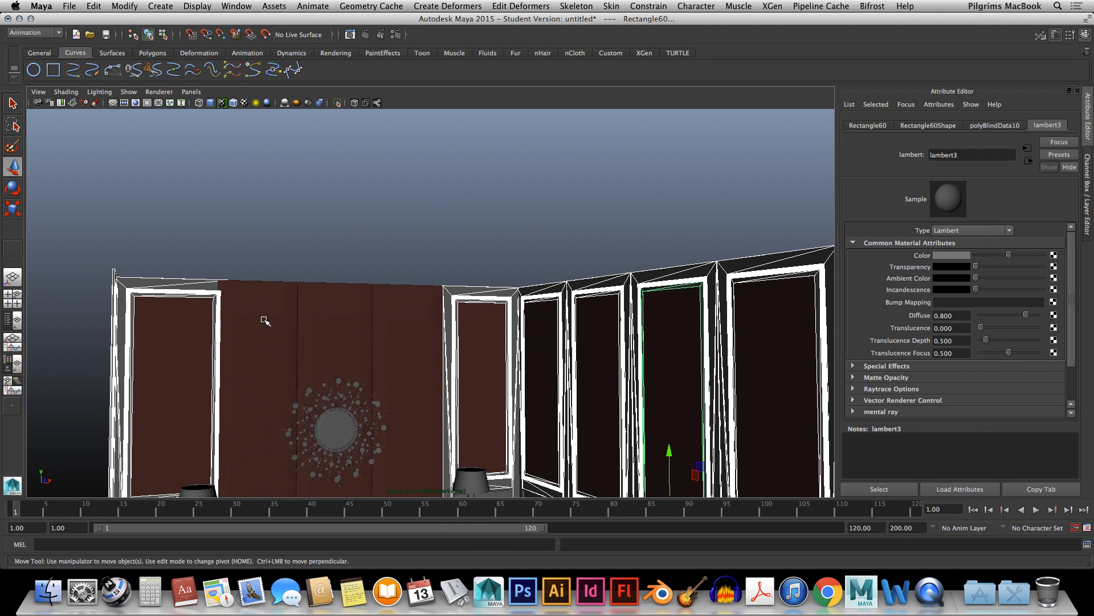
{"action": "left_click_drag", "start_coordinate": [264, 320], "coordinate": [334, 310], "text": "alt"}
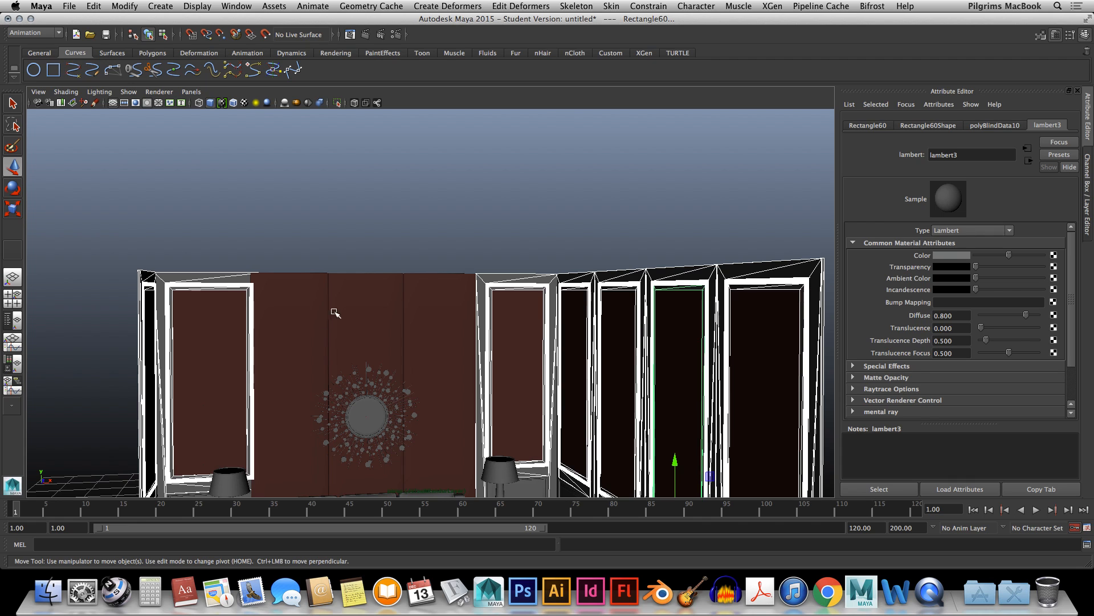
Assign a new Lambert material to the selected wall frames and mouldings
{"action": "right_click", "coordinate": [245, 279]}
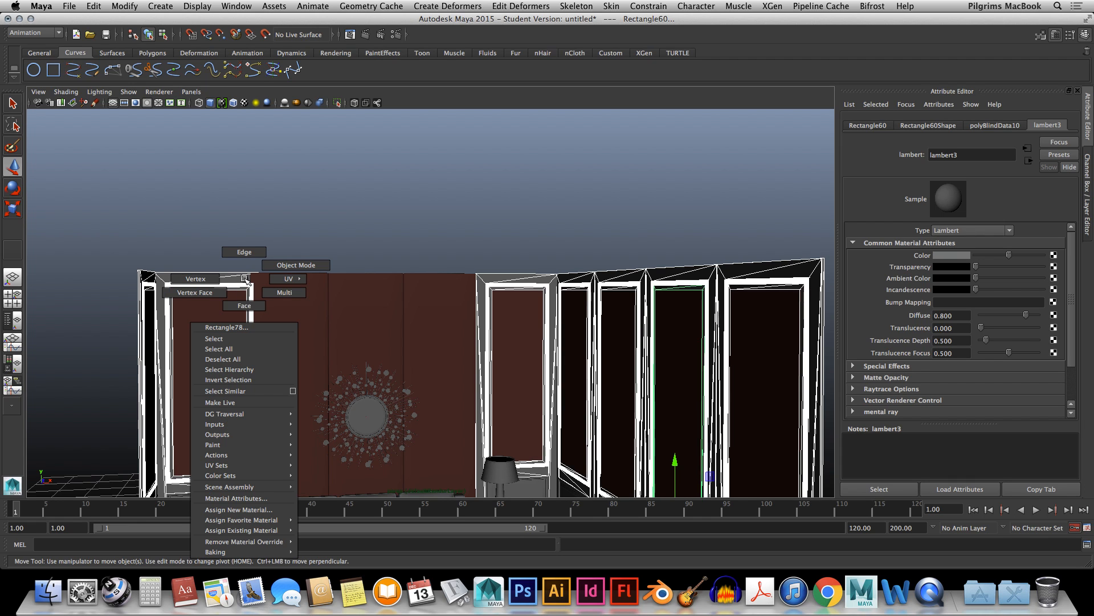
{"action": "left_click", "coordinate": [238, 510]}
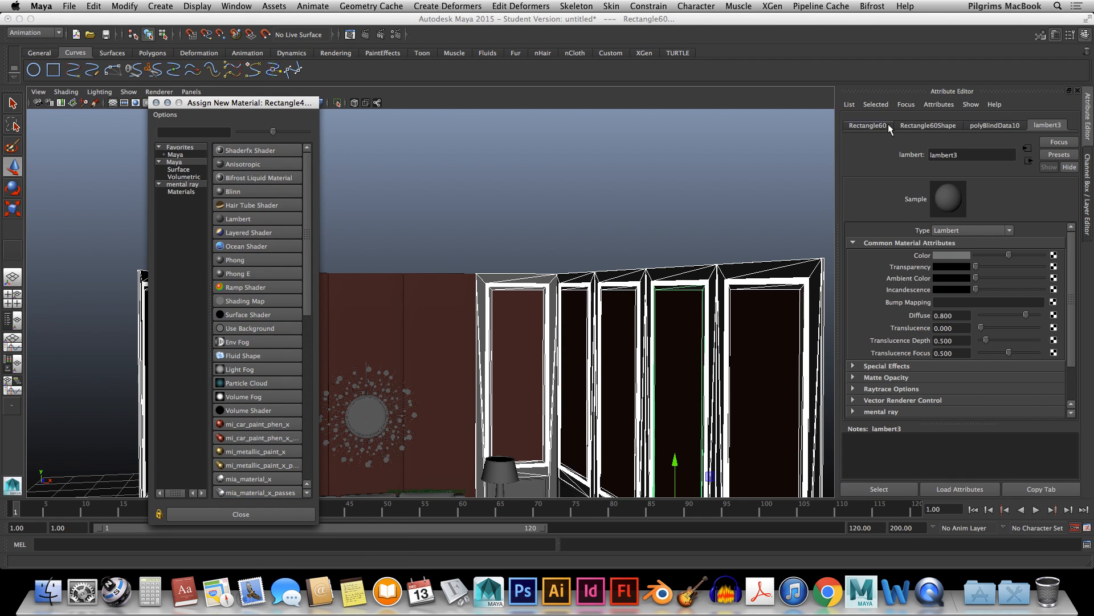
{"action": "left_click", "coordinate": [234, 218]}
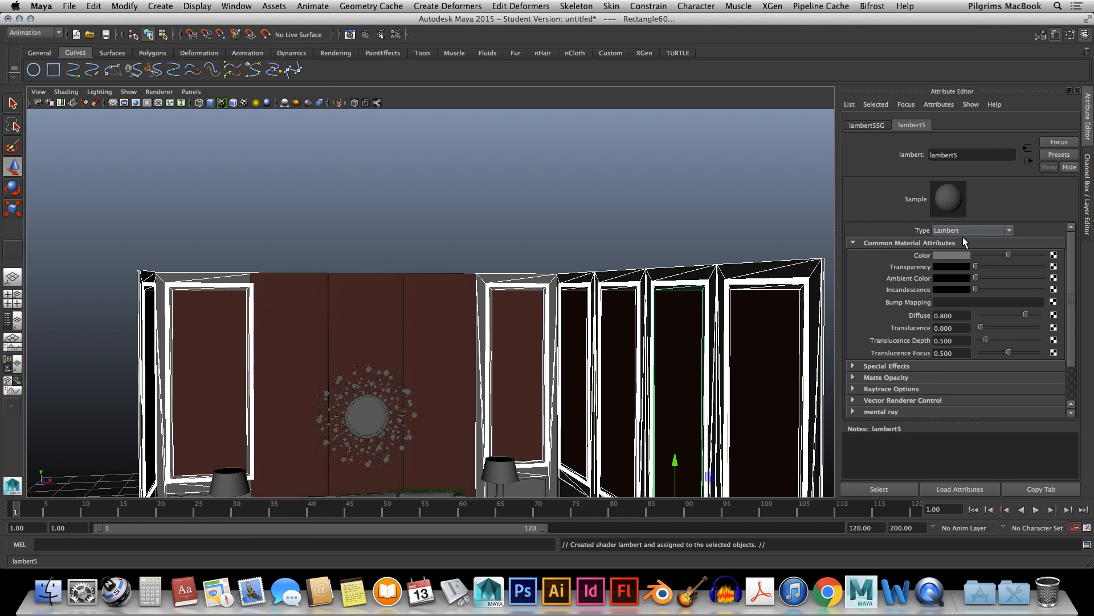
{"action": "left_click", "coordinate": [956, 254]}
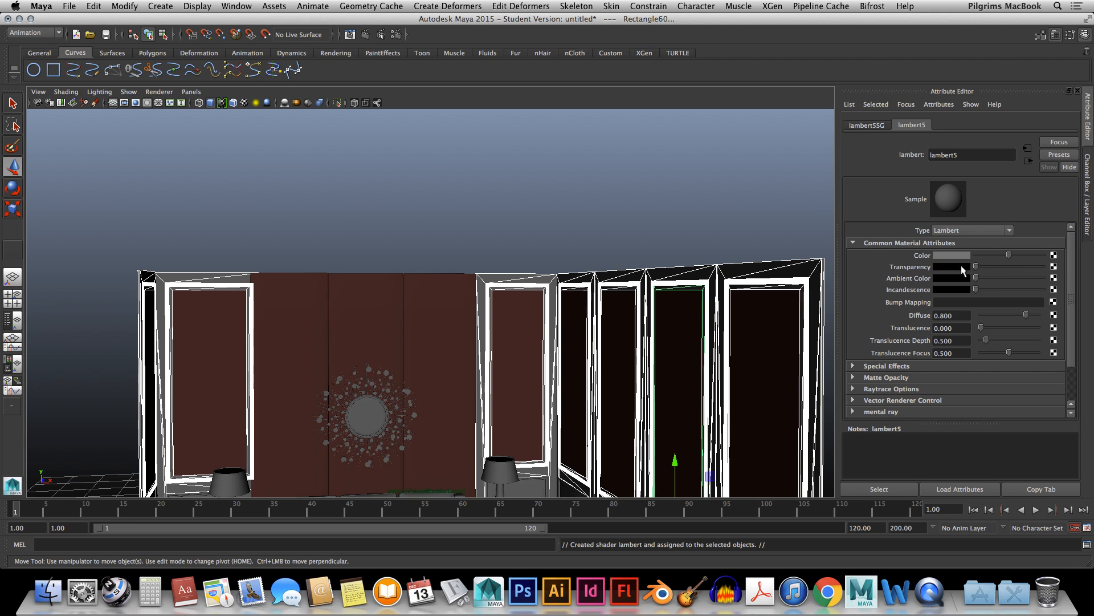
{"action": "left_click", "coordinate": [961, 266]}
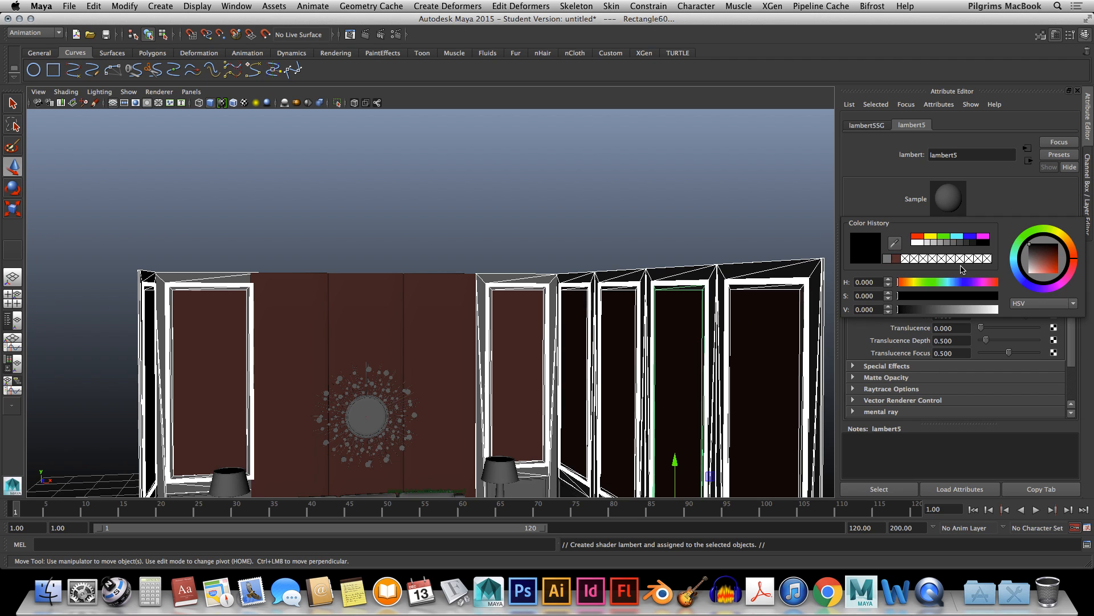
{"action": "left_click", "coordinate": [927, 243]}
{"action": "left_click", "coordinate": [926, 296]}
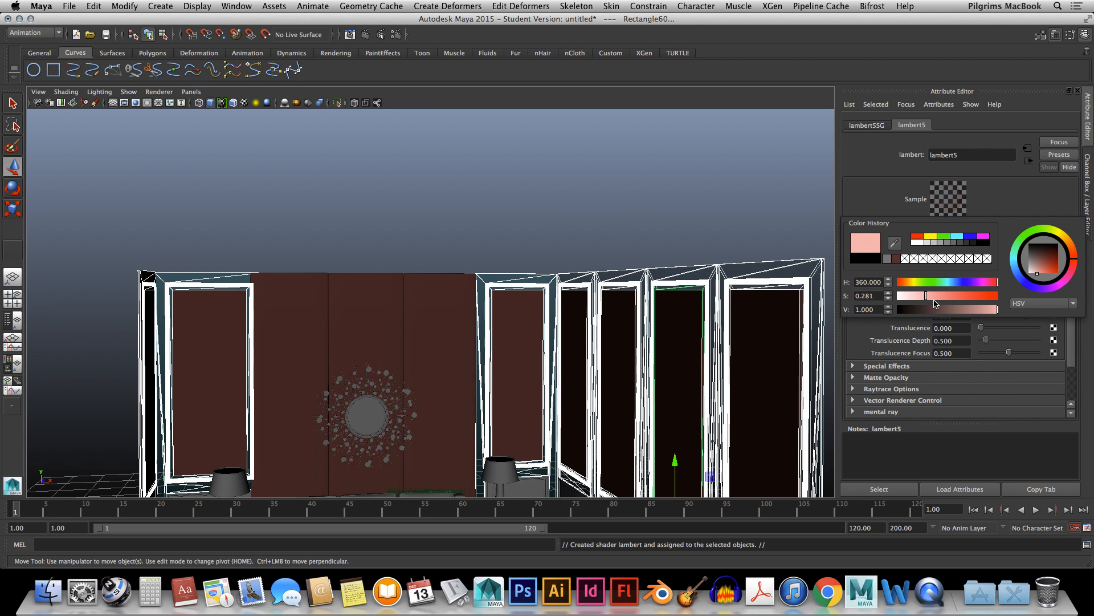
{"action": "left_click", "coordinate": [934, 300]}
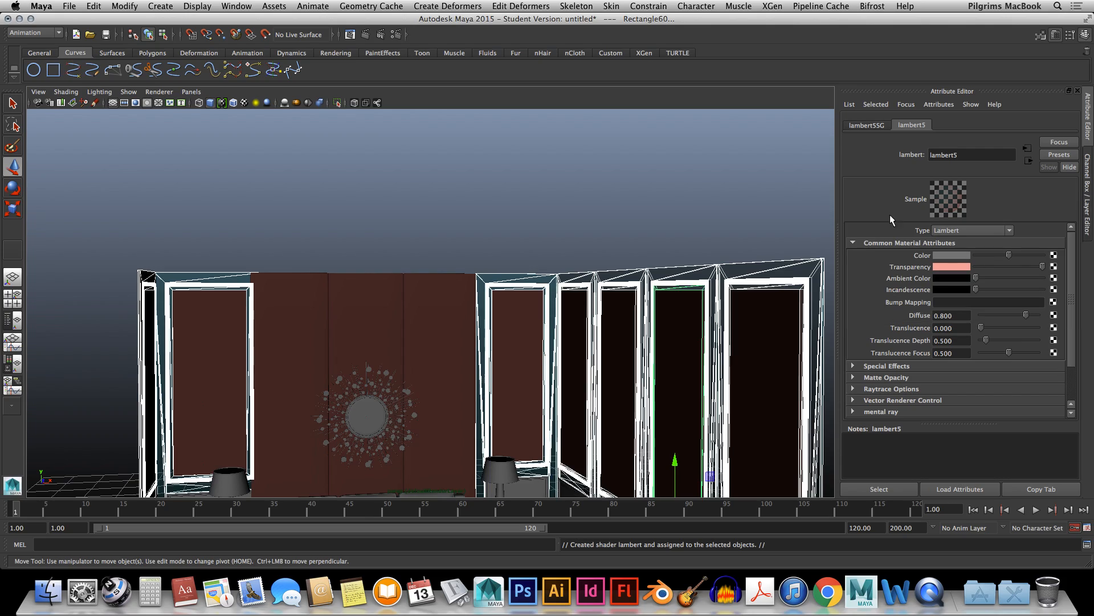
{"action": "left_click_drag", "start_coordinate": [513, 328], "coordinate": [428, 274], "text": "alt"}
{"action": "middle_click_drag", "start_coordinate": [428, 275], "coordinate": [529, 282], "text": "alt"}
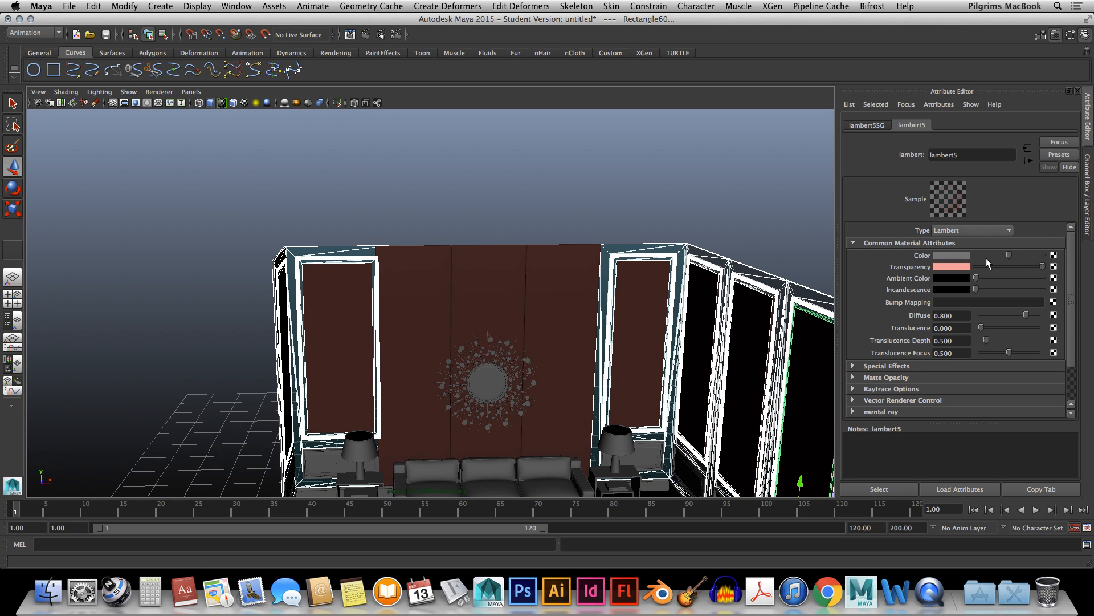
{"action": "left_click_drag", "start_coordinate": [994, 268], "coordinate": [960, 278]}
Set the new Lambert material's colour to a very pale pink
{"action": "left_click", "coordinate": [953, 255]}
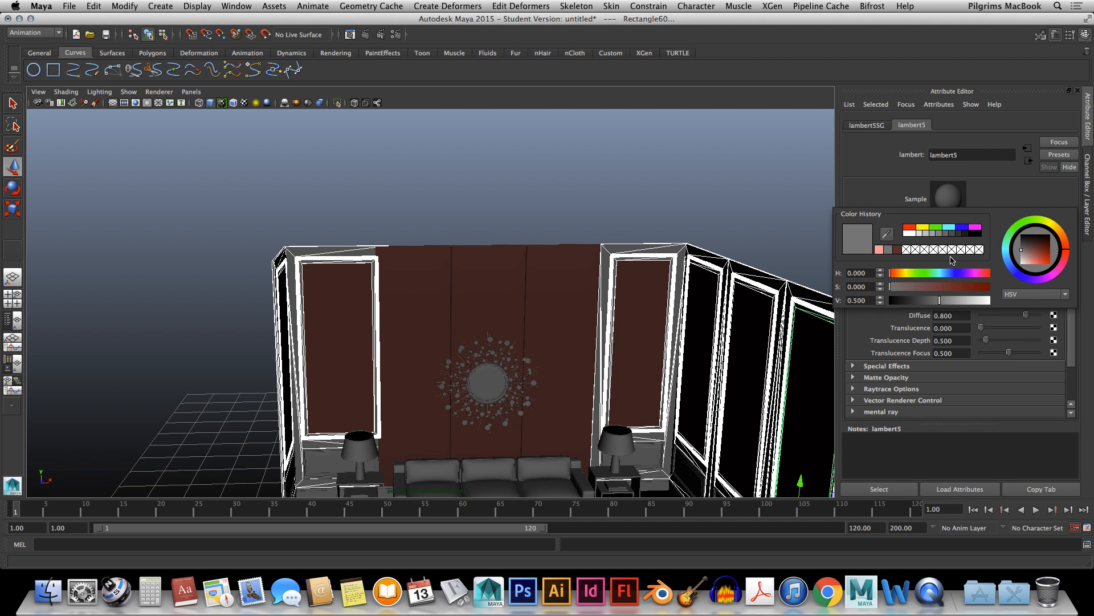
{"action": "left_click_drag", "start_coordinate": [902, 272], "coordinate": [1009, 307]}
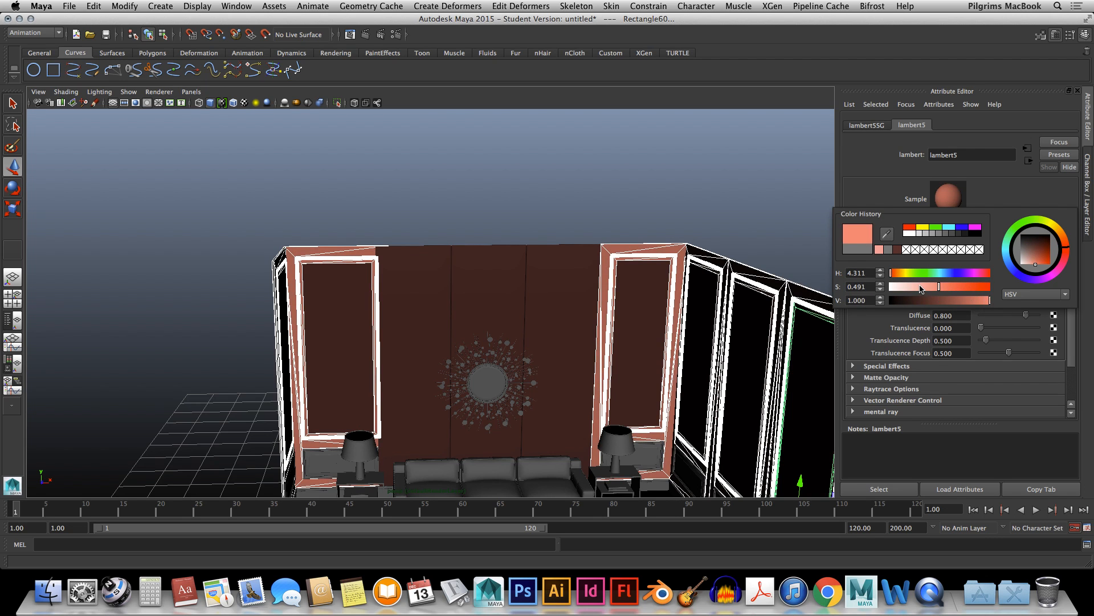
{"action": "left_click_drag", "start_coordinate": [650, 272], "coordinate": [633, 258], "text": "alt"}
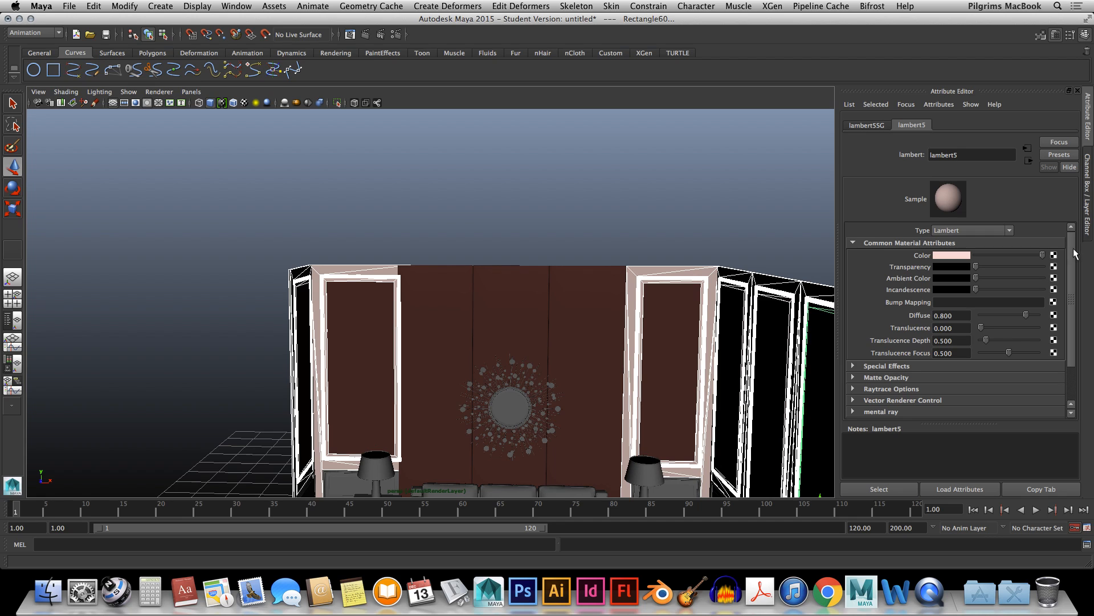
Rename the pale pink Lambert material as "wall and frames"
{"action": "double_click", "coordinate": [980, 162]}
{"action": "type", "text": "wall and fr"}
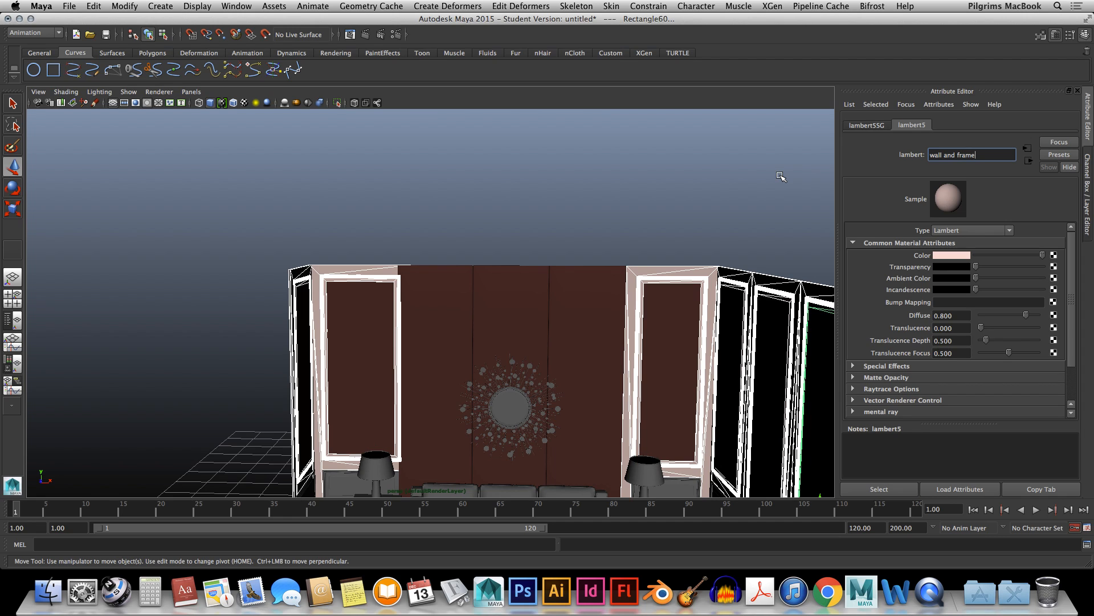
{"action": "type", "text": "ames"}
{"action": "key", "text": "Return"}
Delete the duplicate outer frame that overlaps another one on the short left side wall
{"action": "left_click_drag", "start_coordinate": [375, 276], "coordinate": [408, 290], "text": "alt"}
{"action": "scroll", "coordinate": [481, 244], "scroll_direction": "down", "scroll_amount": 4}
{"action": "scroll", "coordinate": [482, 245], "scroll_direction": "up", "scroll_amount": 6}
{"action": "left_click_drag", "start_coordinate": [530, 261], "coordinate": [366, 216], "text": "alt"}
{"action": "left_click", "coordinate": [351, 195]}
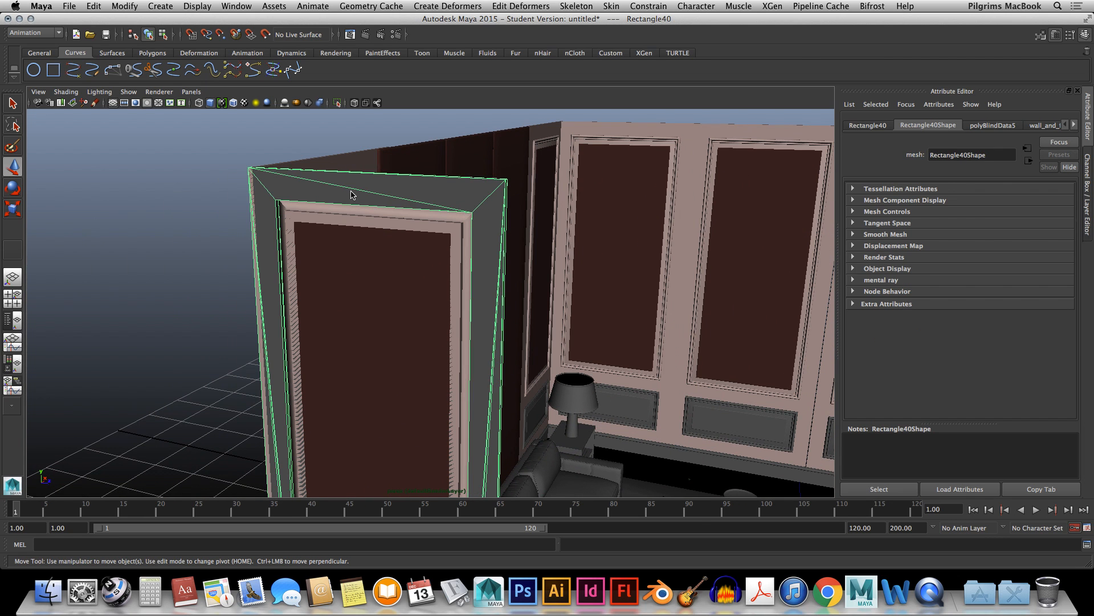
{"action": "key", "text": "Delete"}
{"action": "left_click", "coordinate": [337, 188]}
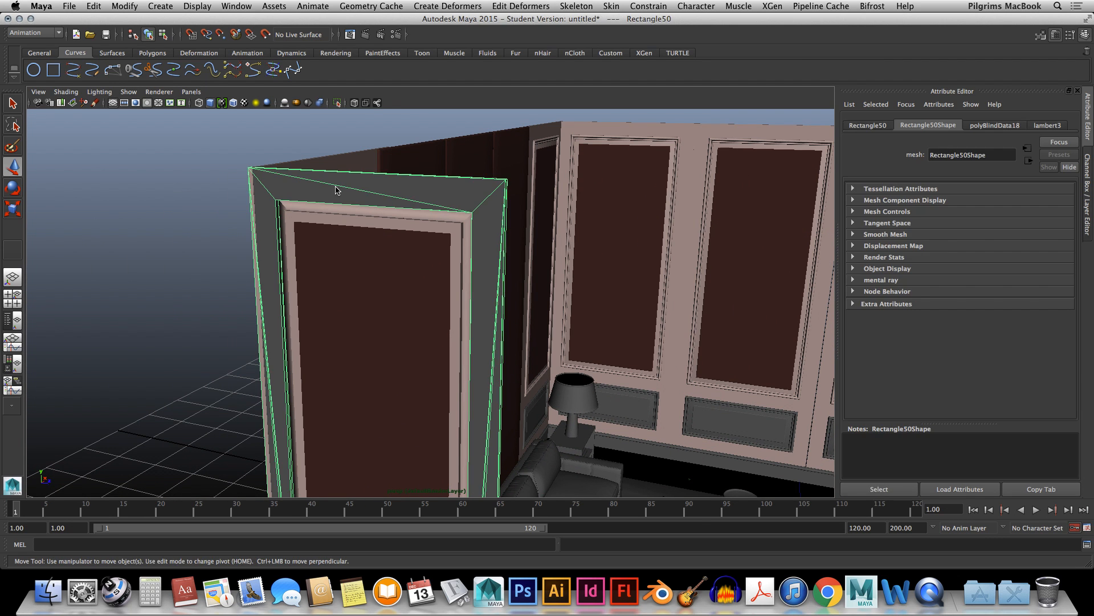
{"action": "key", "text": "Delete"}
{"action": "key", "text": "super+z"}
Delete the overlapping duplicate inset panel on the short left side wall, undoing the excess deletion
{"action": "left_click", "coordinate": [346, 269]}
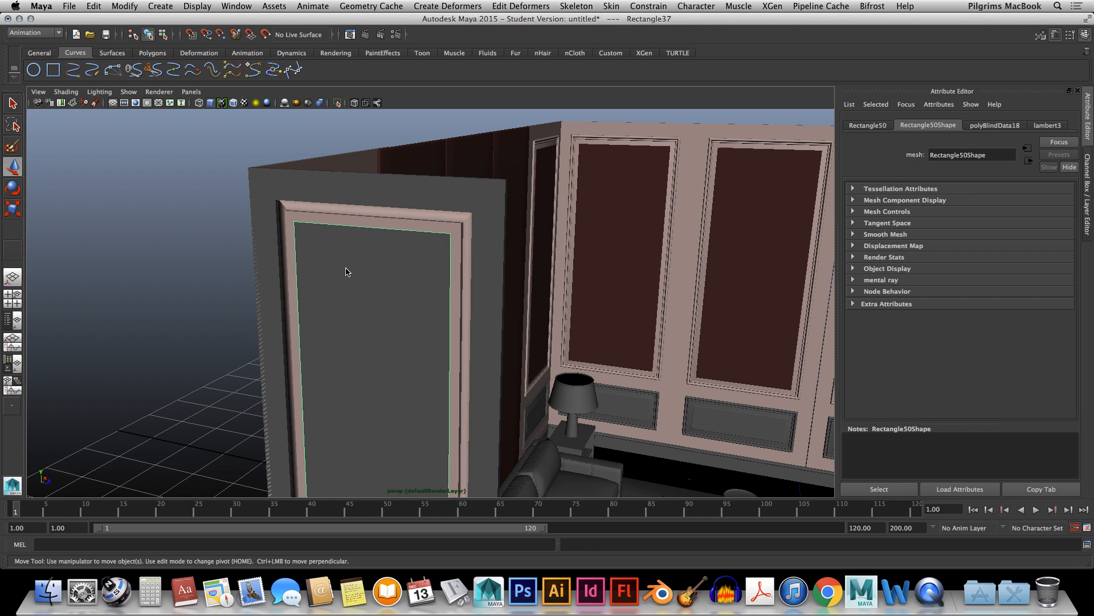
{"action": "key", "text": "Delete"}
{"action": "left_click", "coordinate": [374, 288]}
{"action": "key", "text": "Delete"}
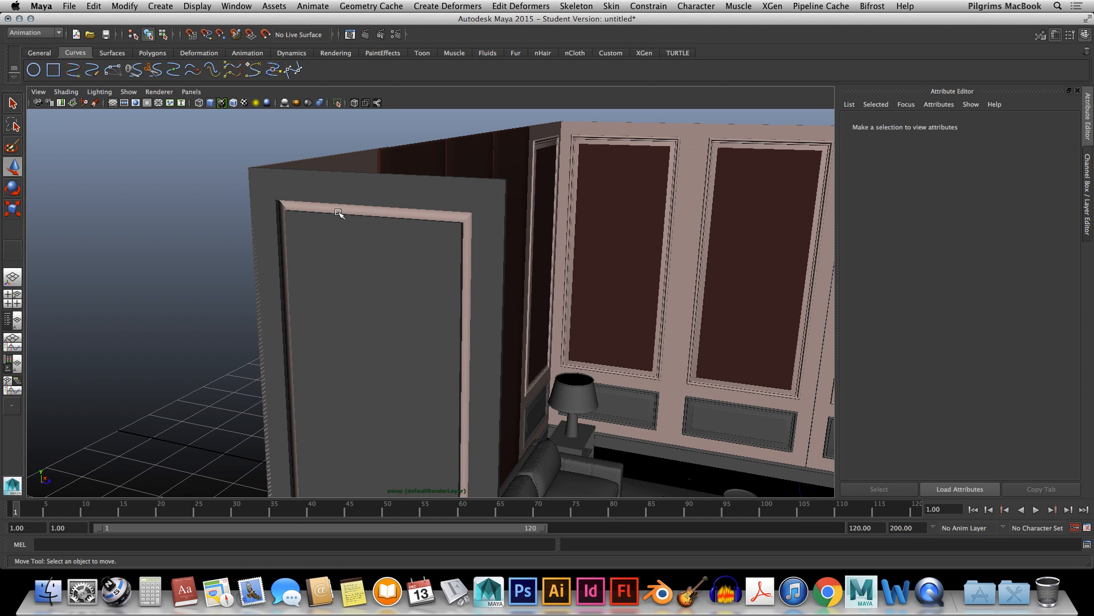
{"action": "key", "text": "super+z"}
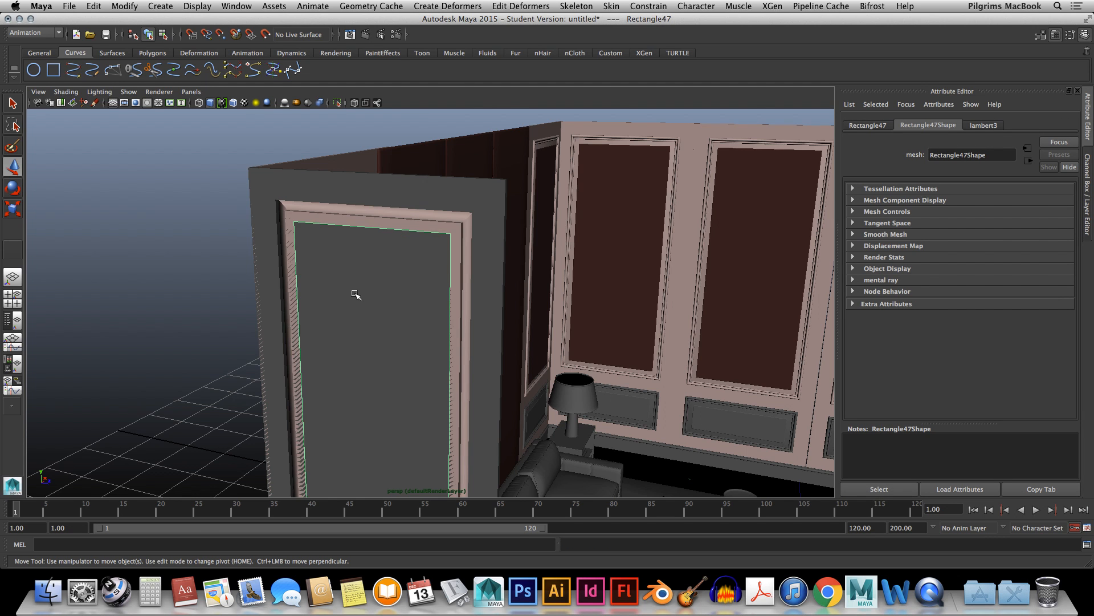
{"action": "left_click_drag", "start_coordinate": [357, 295], "coordinate": [336, 293], "text": "alt"}
{"action": "right_click", "coordinate": [352, 294]}
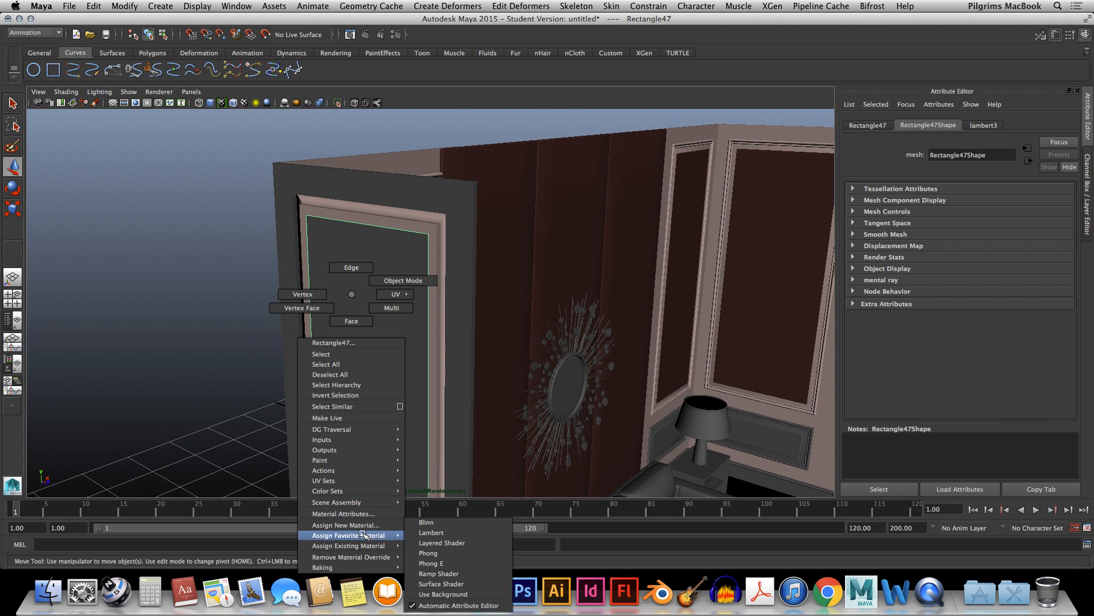
{"action": "mouse_move", "coordinate": [360, 543]}
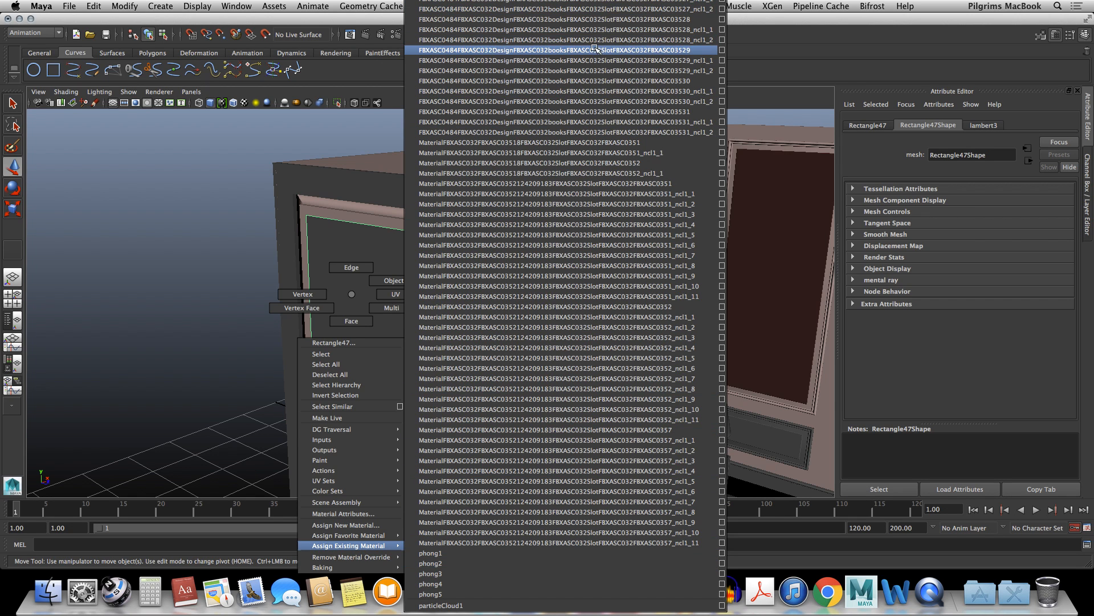
{"action": "right_click_drag", "start_coordinate": [595, 49], "coordinate": [245, 290]}
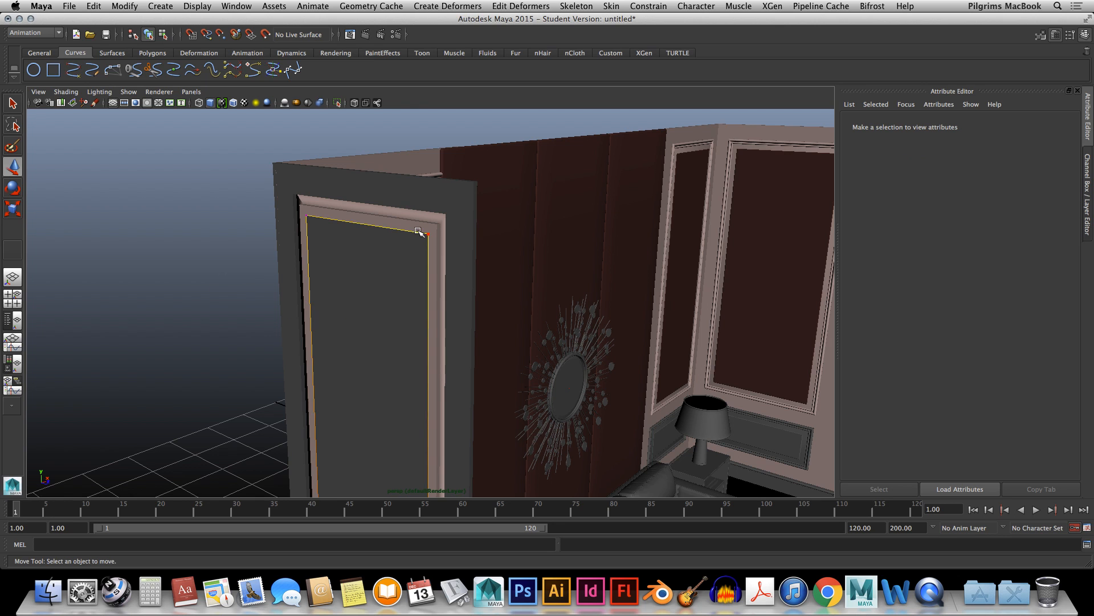
{"action": "scroll", "coordinate": [419, 231], "scroll_direction": "up", "scroll_amount": 5}
{"action": "right_click_drag", "start_coordinate": [420, 232], "coordinate": [480, 224]}
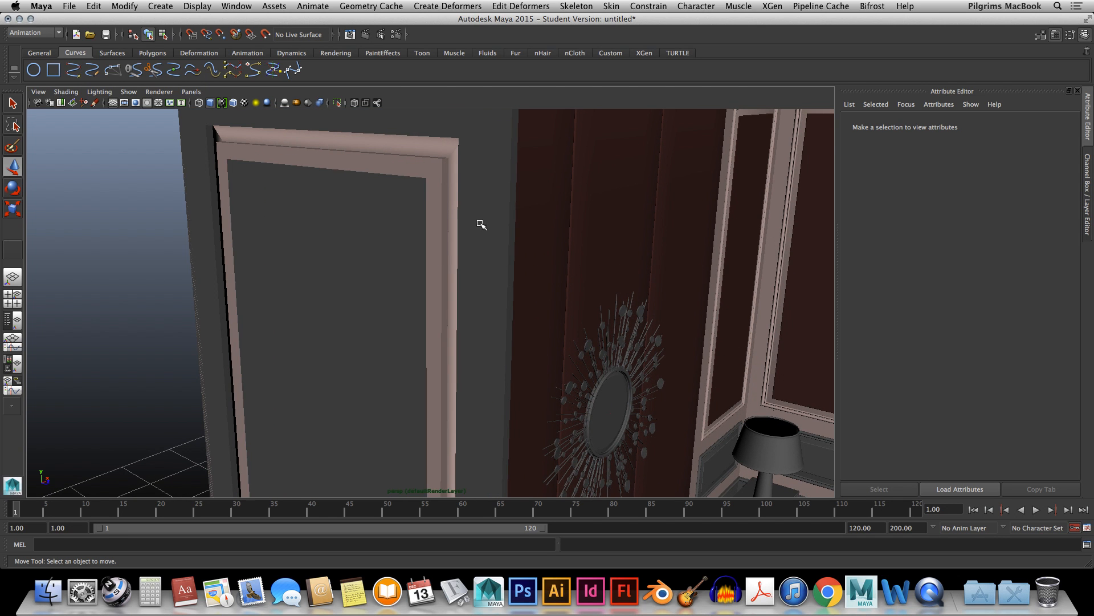
Select the whole room model and delete the history of all its objects
{"action": "scroll", "coordinate": [488, 230], "scroll_direction": "down", "scroll_amount": 10}
{"action": "scroll", "coordinate": [488, 230], "scroll_direction": "down", "scroll_amount": 10}
{"action": "left_click_drag", "start_coordinate": [328, 229], "coordinate": [744, 446]}
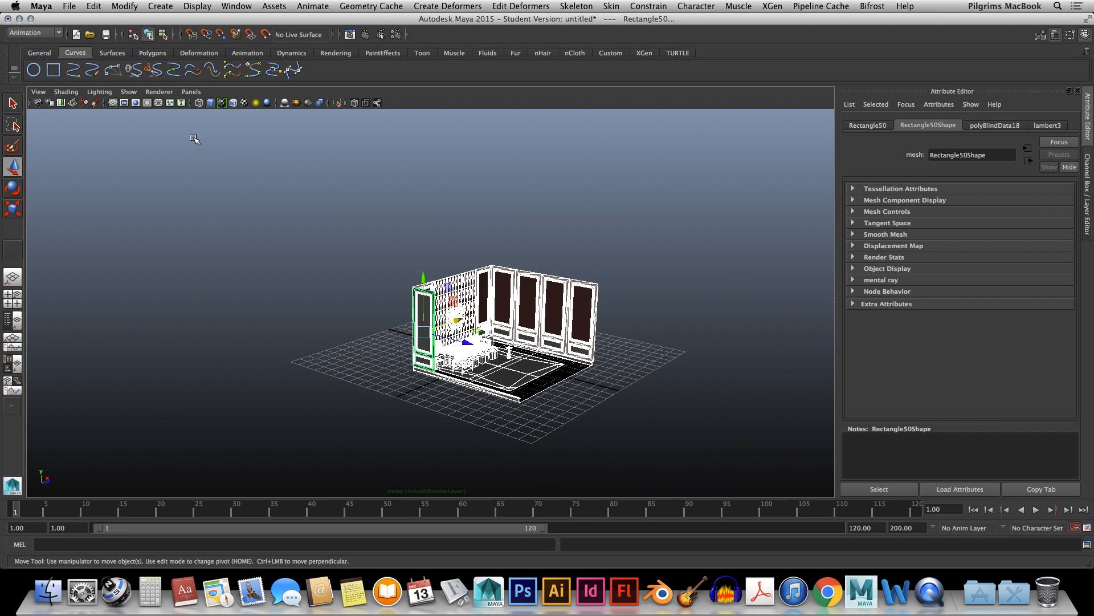
{"action": "left_click", "coordinate": [94, 6]}
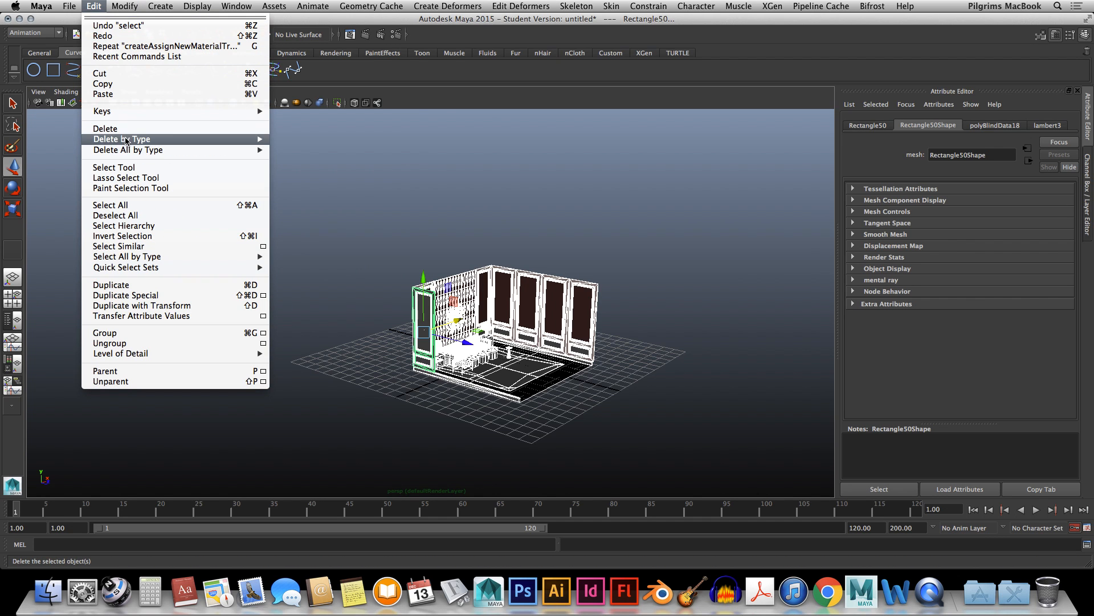
{"action": "mouse_move", "coordinate": [130, 140]}
{"action": "left_click", "coordinate": [313, 144]}
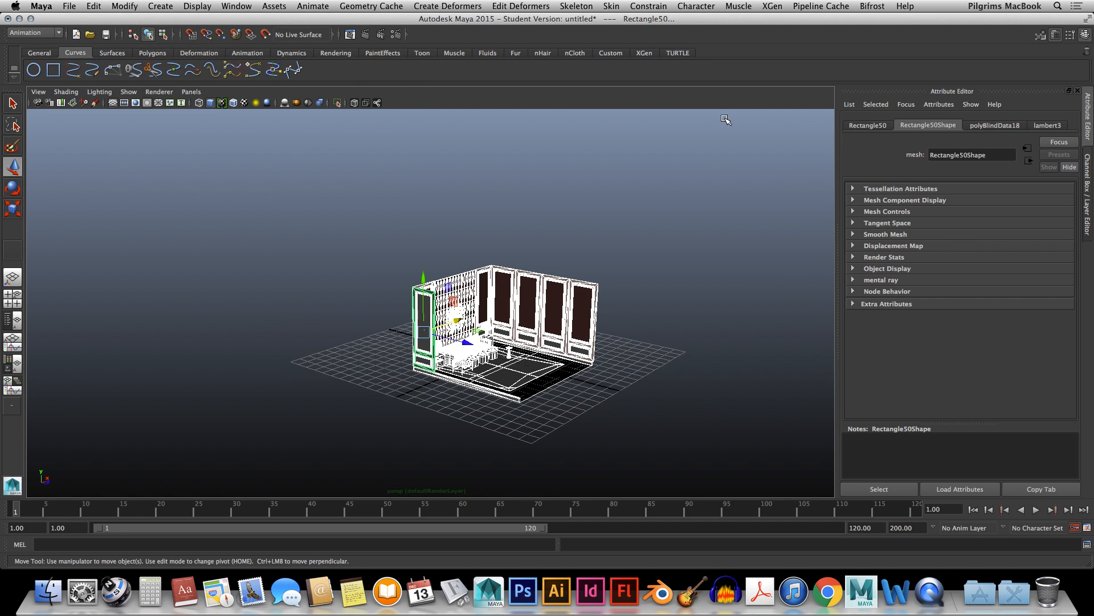
Delete the outer frame, upper moulding and upper inset panel of the short left side wall
{"action": "left_click", "coordinate": [673, 194]}
{"action": "scroll", "coordinate": [424, 306], "scroll_direction": "up", "scroll_amount": 5}
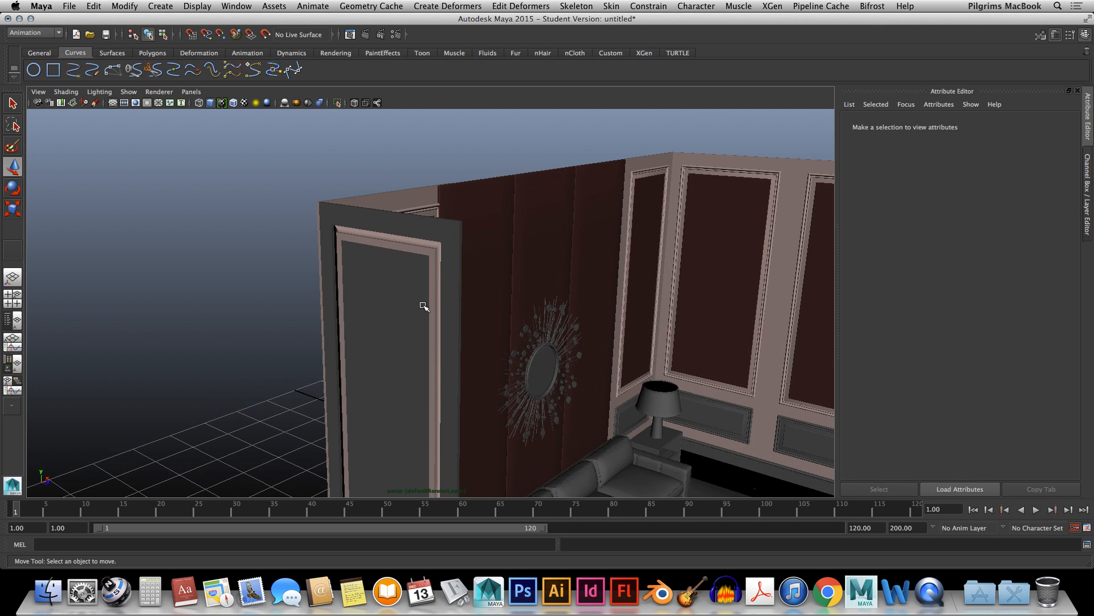
{"action": "left_click", "coordinate": [443, 225]}
{"action": "left_click_drag", "start_coordinate": [449, 233], "coordinate": [314, 249], "text": "alt"}
{"action": "right_click_drag", "start_coordinate": [357, 237], "coordinate": [191, 314]}
{"action": "right_click_drag", "start_coordinate": [353, 238], "coordinate": [345, 228]}
{"action": "left_click", "coordinate": [339, 221]}
{"action": "left_click_drag", "start_coordinate": [379, 296], "coordinate": [385, 311]}
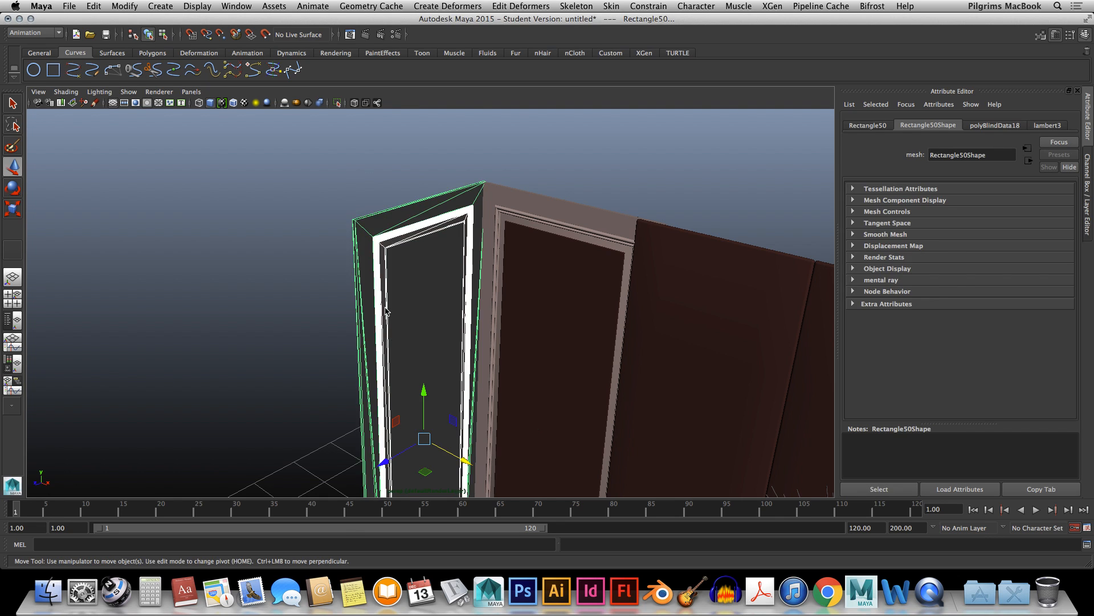
{"action": "key", "text": "Delete"}
Select the inset panel and surrounding moulding of the lower panel at the open end of the long side wall
{"action": "scroll", "coordinate": [499, 285], "scroll_direction": "down", "scroll_amount": 10}
{"action": "left_click_drag", "start_coordinate": [499, 293], "coordinate": [622, 305], "text": "alt"}
{"action": "scroll", "coordinate": [500, 285], "scroll_direction": "down", "scroll_amount": 5}
{"action": "scroll", "coordinate": [531, 265], "scroll_direction": "up", "scroll_amount": 10}
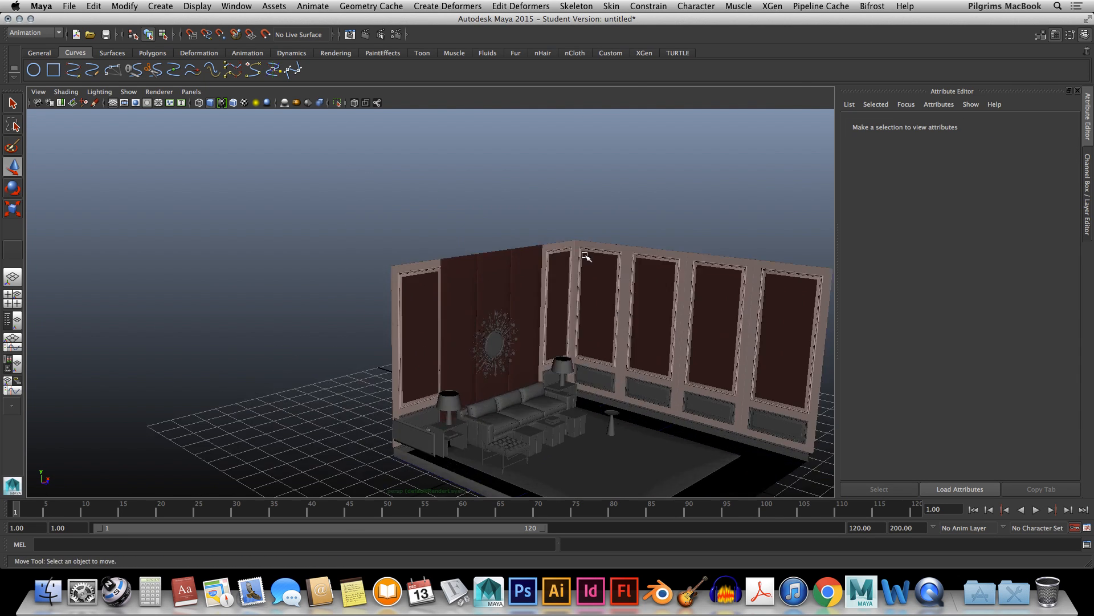
{"action": "middle_click_drag", "start_coordinate": [657, 317], "coordinate": [390, 303], "text": "alt"}
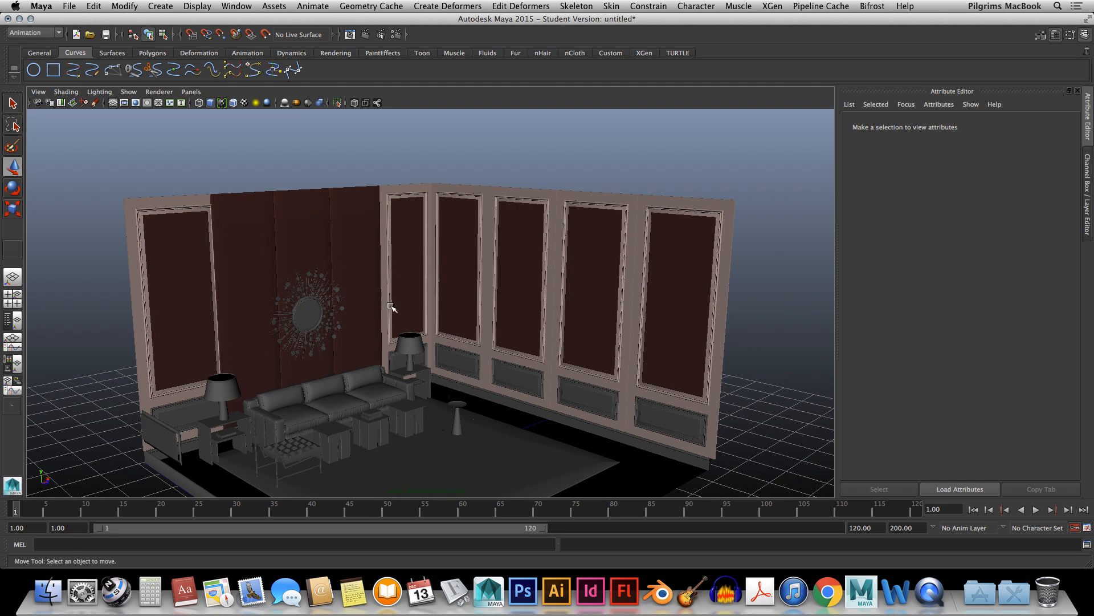
{"action": "scroll", "coordinate": [473, 354], "scroll_direction": "down", "scroll_amount": 5}
{"action": "scroll", "coordinate": [695, 366], "scroll_direction": "up", "scroll_amount": 10}
{"action": "middle_click_drag", "start_coordinate": [656, 329], "coordinate": [479, 342], "text": "alt"}
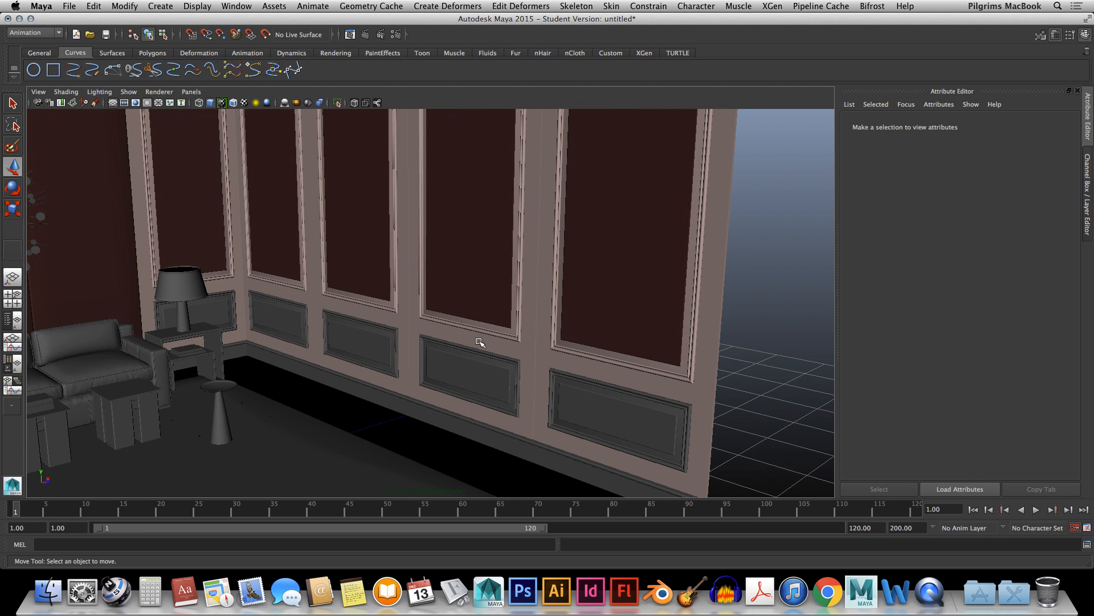
{"action": "left_click", "coordinate": [581, 414]}
{"action": "left_click", "coordinate": [560, 384]}
{"action": "scroll", "coordinate": [590, 404], "scroll_direction": "up", "scroll_amount": 3}
{"action": "middle_click_drag", "start_coordinate": [659, 374], "coordinate": [510, 322], "text": "alt"}
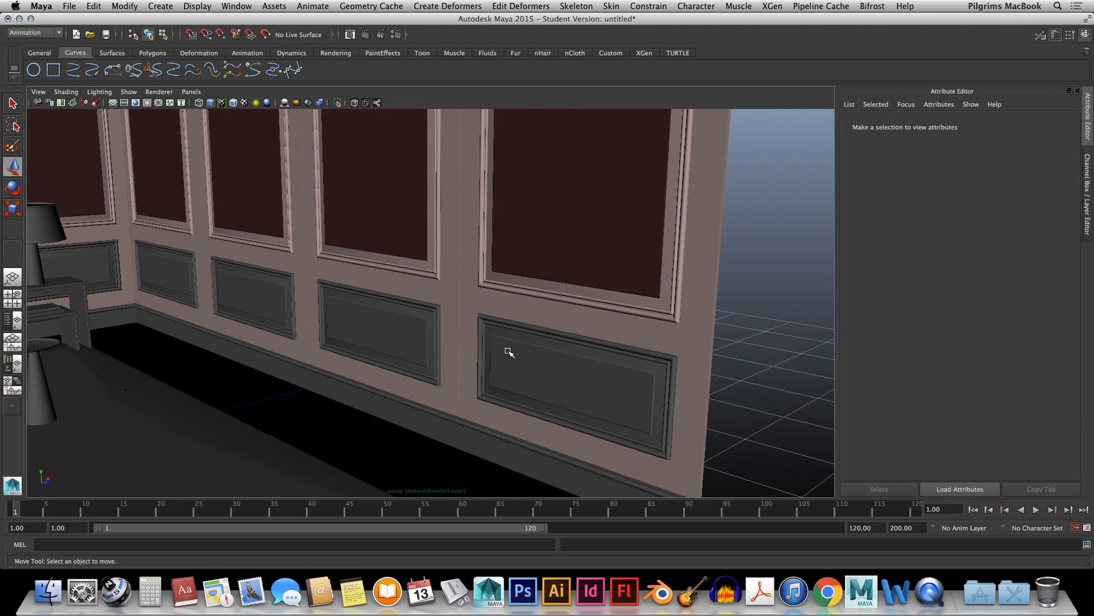
{"action": "left_click", "coordinate": [546, 356]}
{"action": "left_click", "coordinate": [491, 329], "text": "shift"}
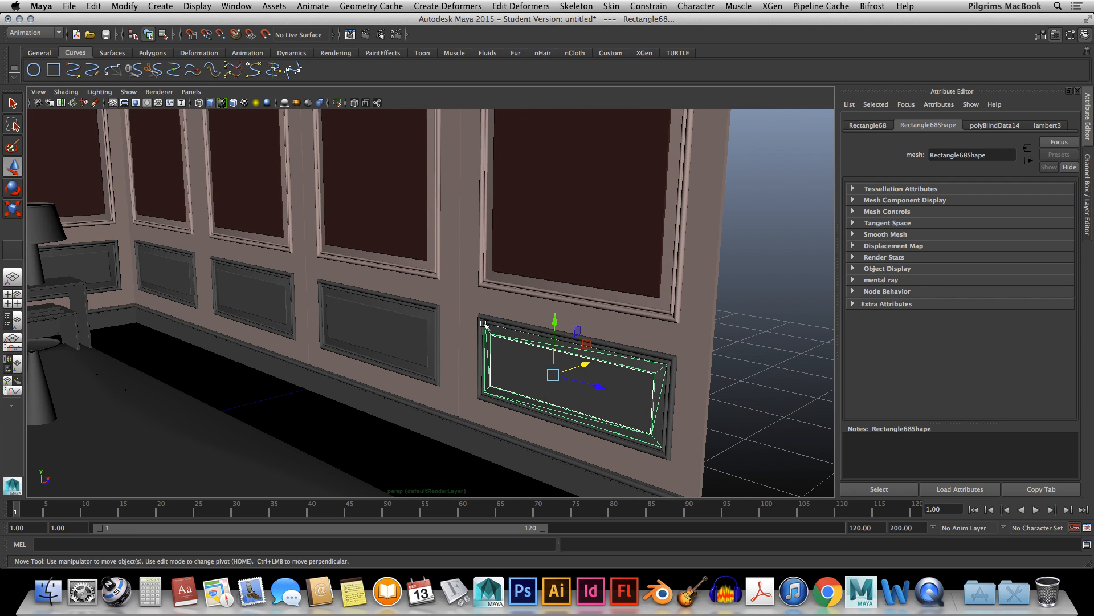
Add the inset panels and mouldings of the other three lower panels on the long side wall to the selection
{"action": "left_click", "coordinate": [374, 312]}
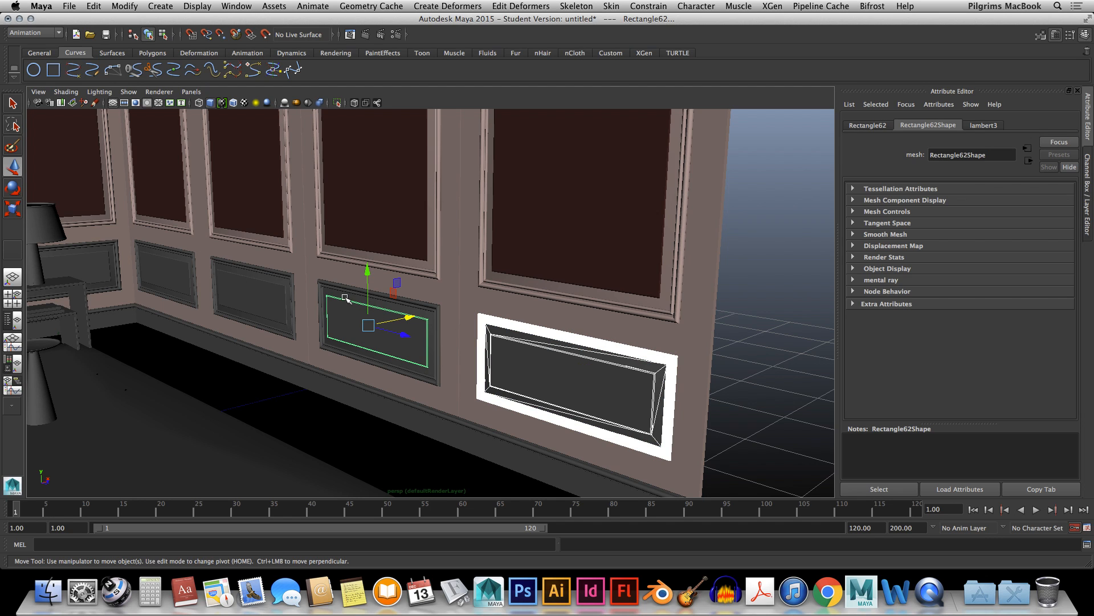
{"action": "left_click", "coordinate": [328, 290], "text": "shift"}
{"action": "left_click", "coordinate": [229, 281], "text": "shift"}
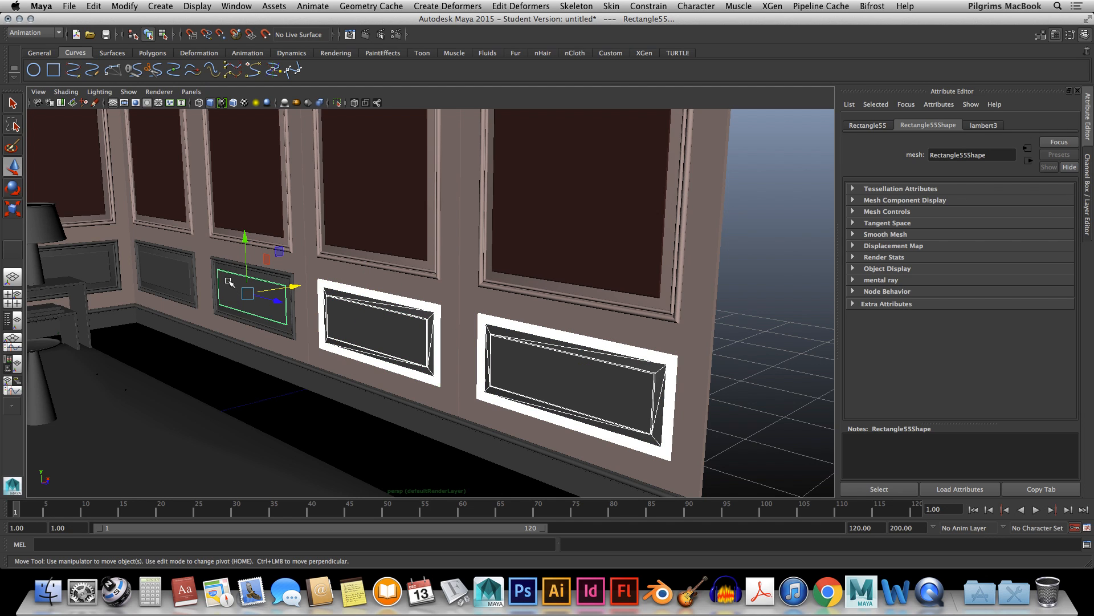
{"action": "left_click", "coordinate": [221, 269], "text": "shift"}
{"action": "left_click", "coordinate": [231, 279], "text": "shift"}
{"action": "left_click", "coordinate": [220, 264], "text": "shift"}
{"action": "left_click", "coordinate": [147, 255], "text": "shift"}
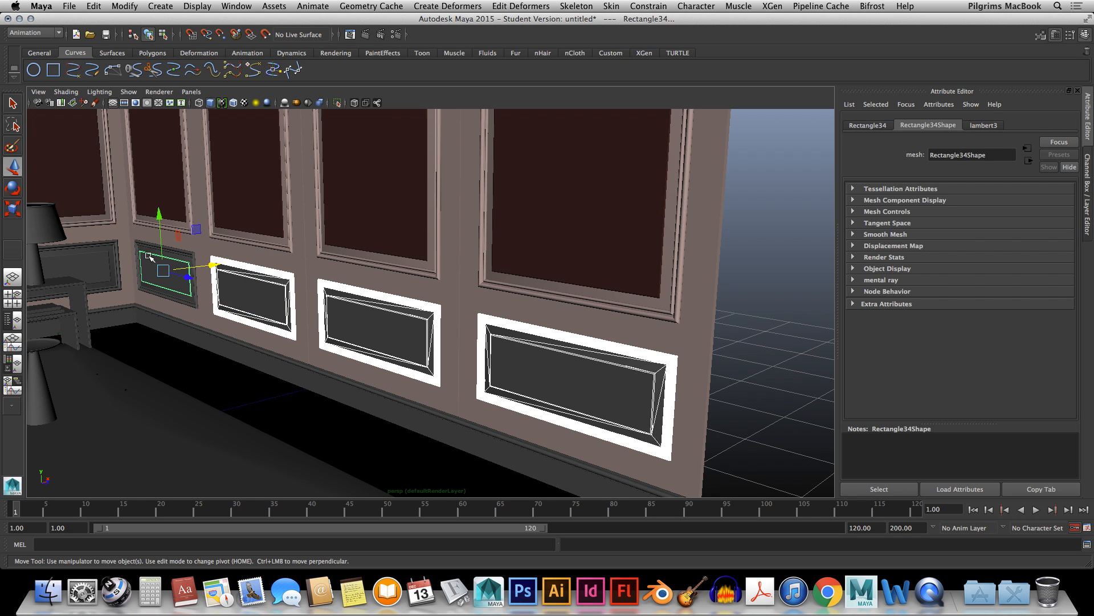
{"action": "left_click", "coordinate": [140, 245], "text": "shift"}
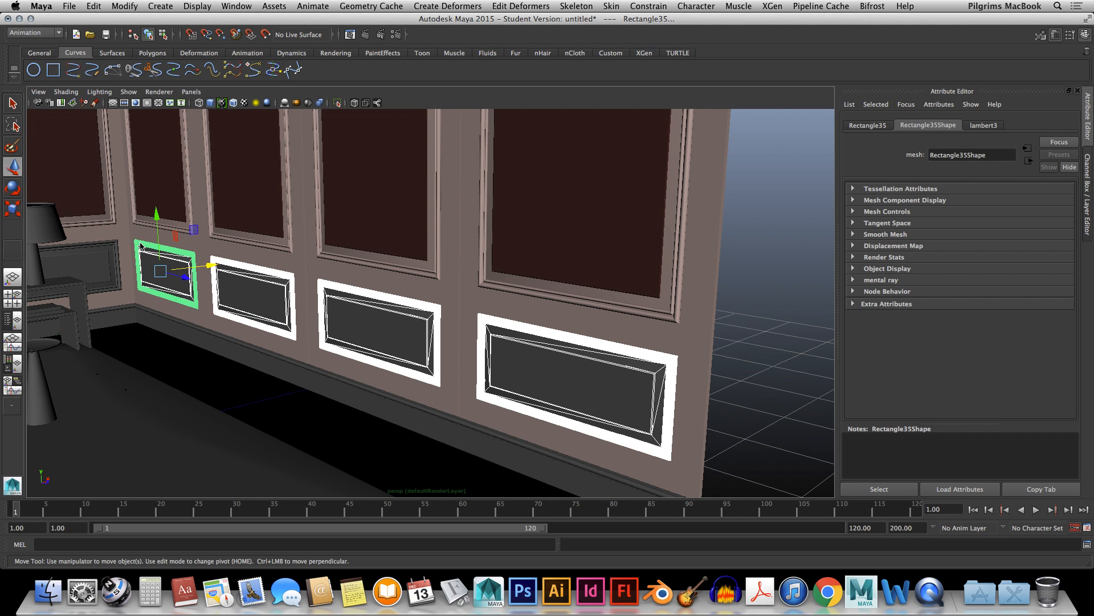
Add the lower inset panel and moulding behind the lamp near the room's corner to the selection
{"action": "left_click_drag", "start_coordinate": [196, 287], "coordinate": [509, 324], "text": "alt"}
{"action": "right_click_drag", "start_coordinate": [509, 324], "coordinate": [640, 337], "text": "alt"}
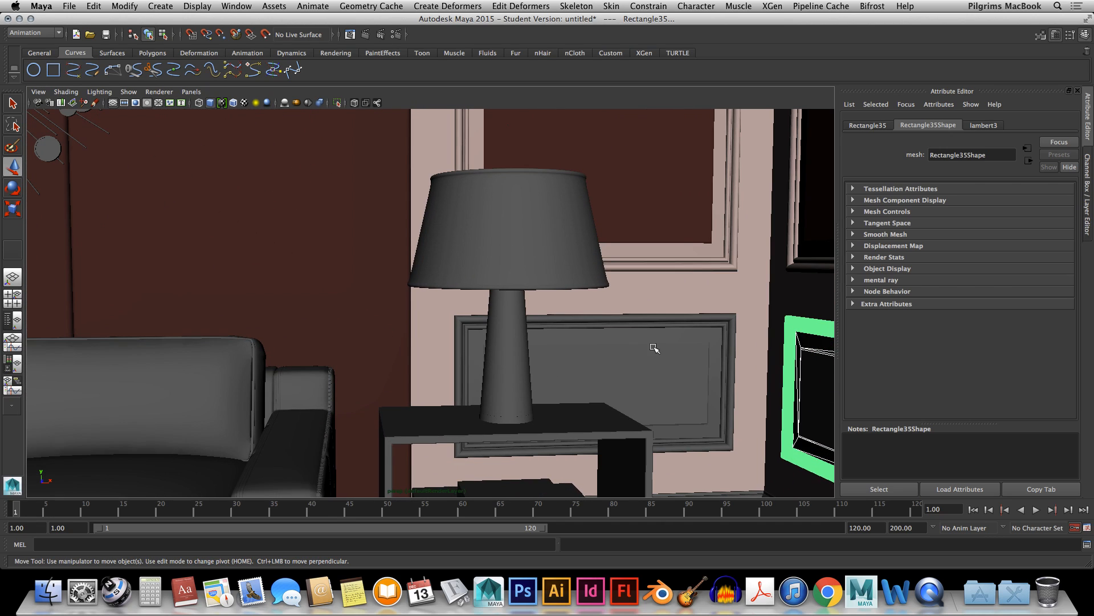
{"action": "left_click", "coordinate": [653, 346], "text": "shift"}
{"action": "left_click", "coordinate": [720, 329], "text": "shift"}
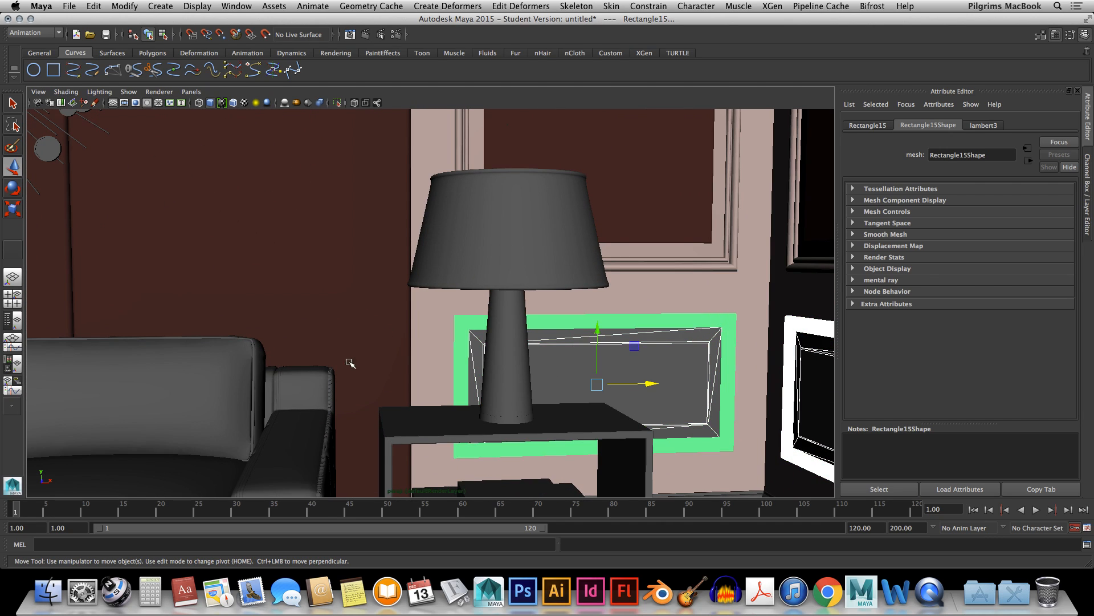
Add the lower inset panel and moulding behind the lamp at the sofa wall's open end to the selection
{"action": "right_click_drag", "start_coordinate": [349, 362], "coordinate": [276, 361], "text": "alt"}
{"action": "middle_click_drag", "start_coordinate": [276, 361], "coordinate": [522, 337], "text": "alt"}
{"action": "middle_click_drag", "start_coordinate": [244, 333], "coordinate": [542, 342], "text": "alt"}
{"action": "middle_click_drag", "start_coordinate": [320, 343], "coordinate": [428, 346], "text": "alt"}
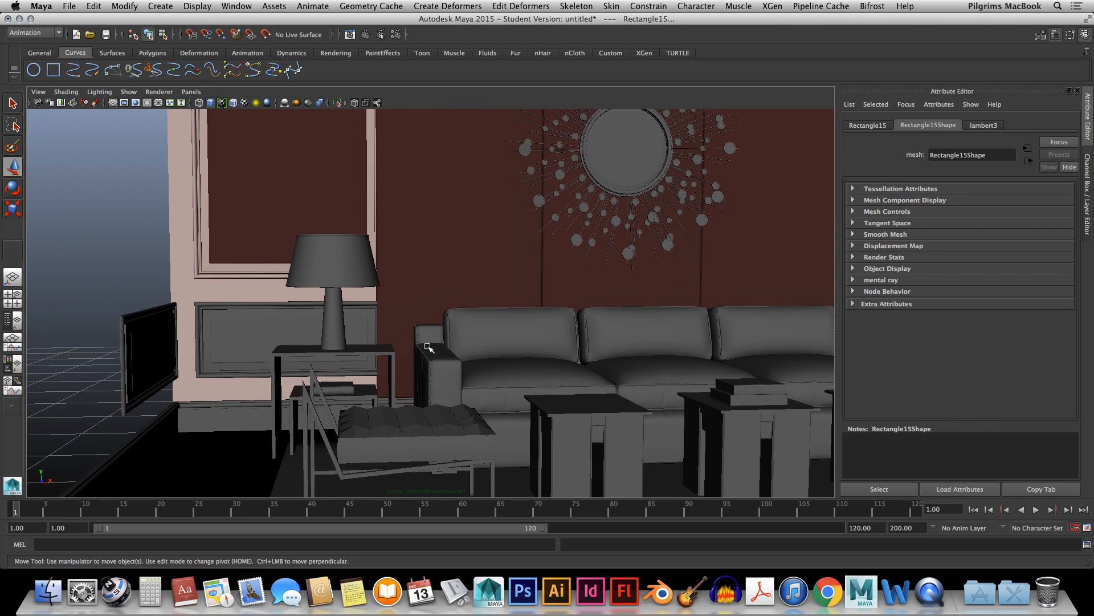
{"action": "scroll", "coordinate": [429, 347], "scroll_direction": "up", "scroll_amount": 6}
{"action": "left_click", "coordinate": [132, 343]}
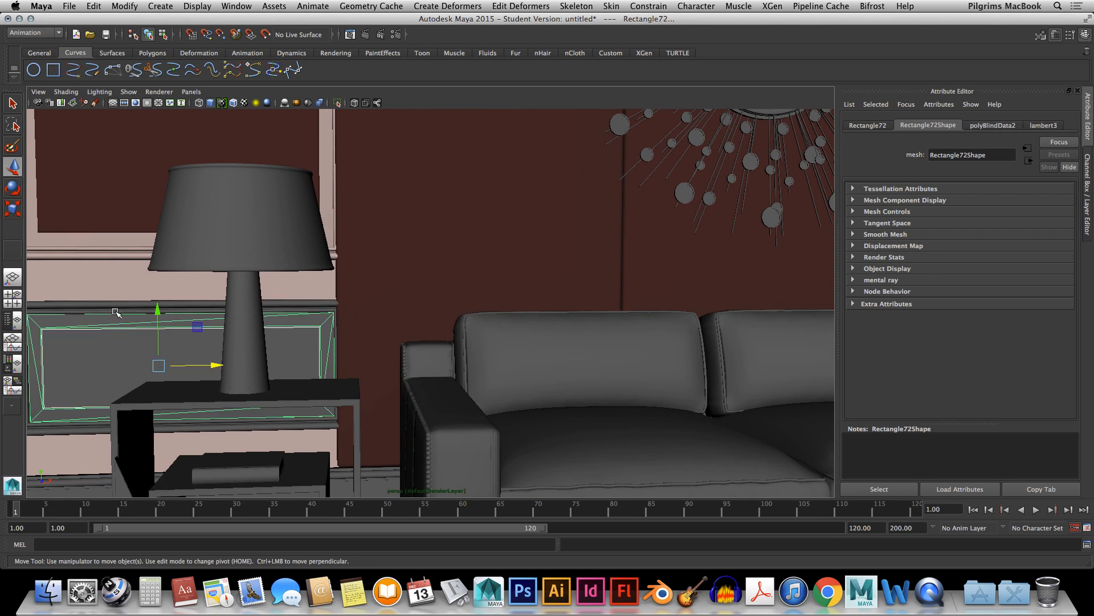
{"action": "left_click", "coordinate": [114, 310]}
Assign a new Lambert material to the selected lower panels and mouldings, coloured with the dark red from the colour history
{"action": "scroll", "coordinate": [206, 343], "scroll_direction": "down", "scroll_amount": 15}
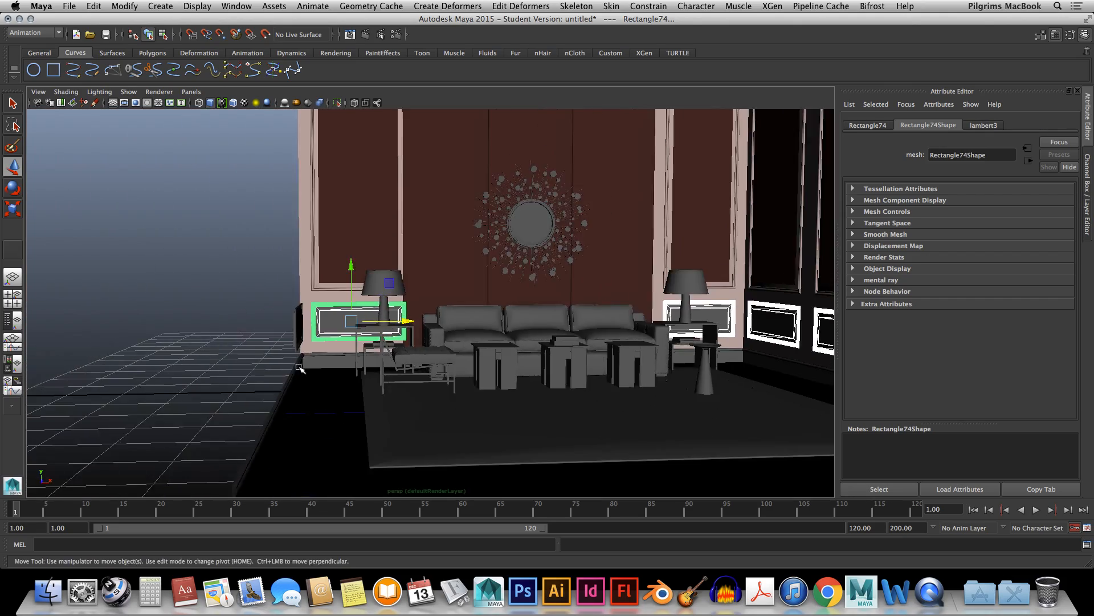
{"action": "left_click_drag", "start_coordinate": [218, 348], "coordinate": [117, 379], "text": "alt"}
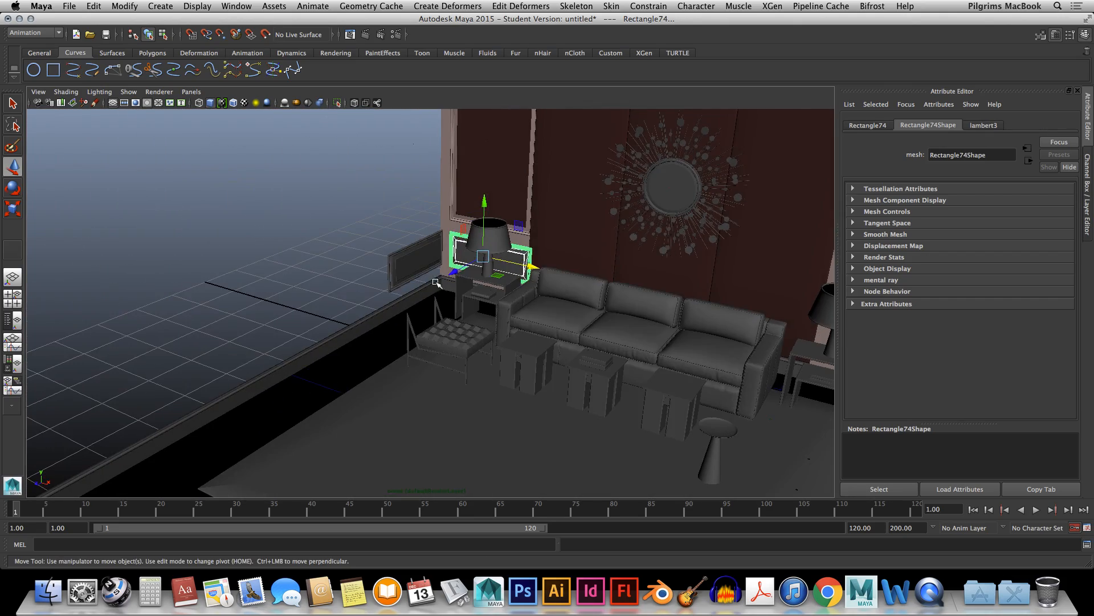
{"action": "left_click_drag", "start_coordinate": [436, 283], "coordinate": [475, 344], "text": "alt"}
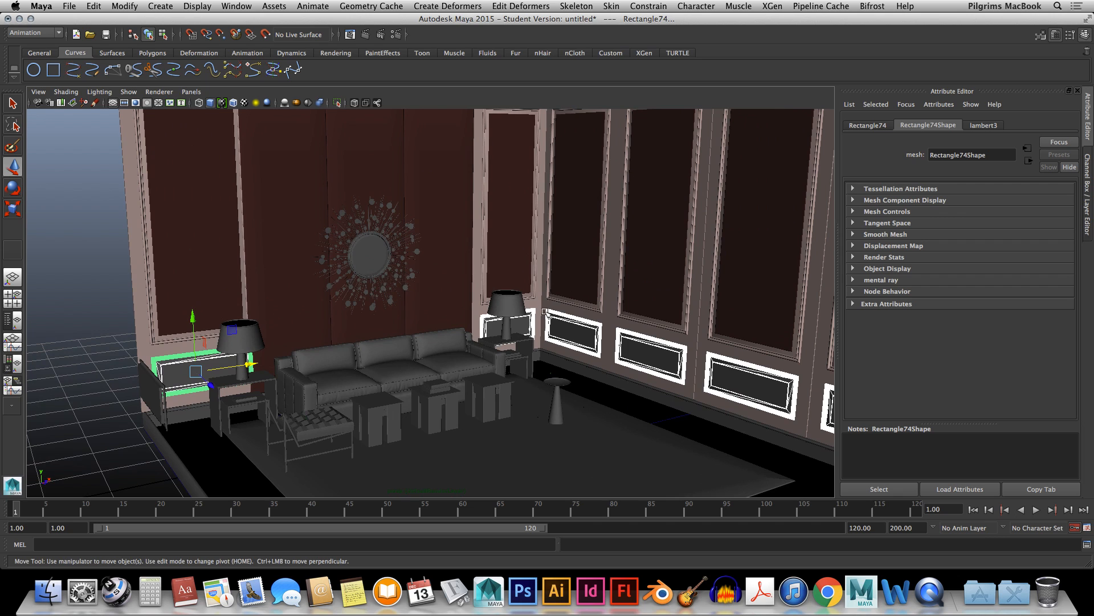
{"action": "middle_click_drag", "start_coordinate": [614, 296], "coordinate": [539, 335], "text": "alt"}
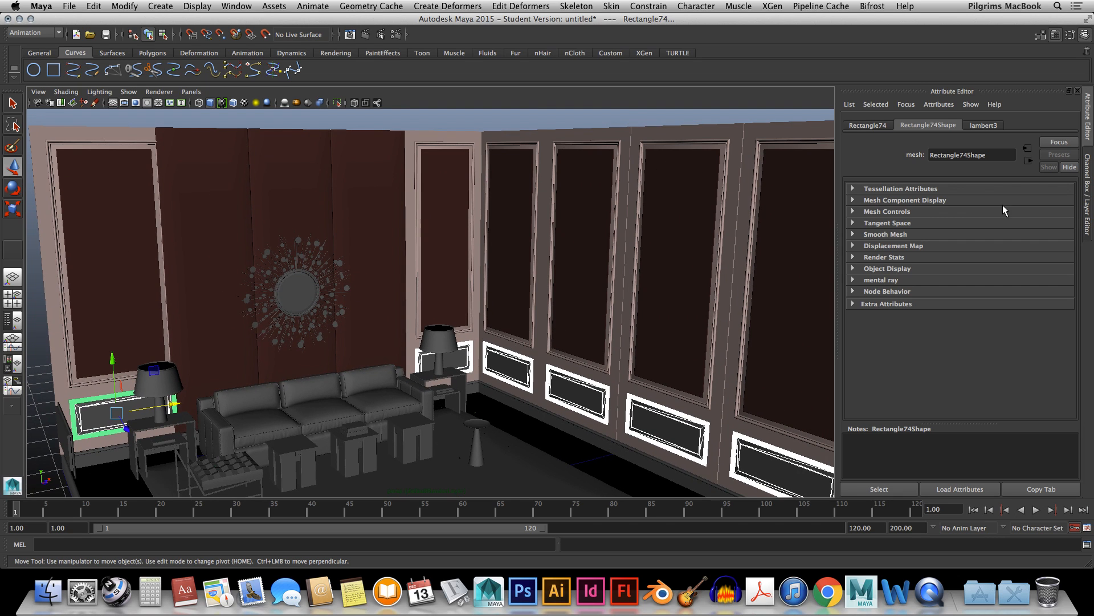
{"action": "right_click", "coordinate": [551, 384]}
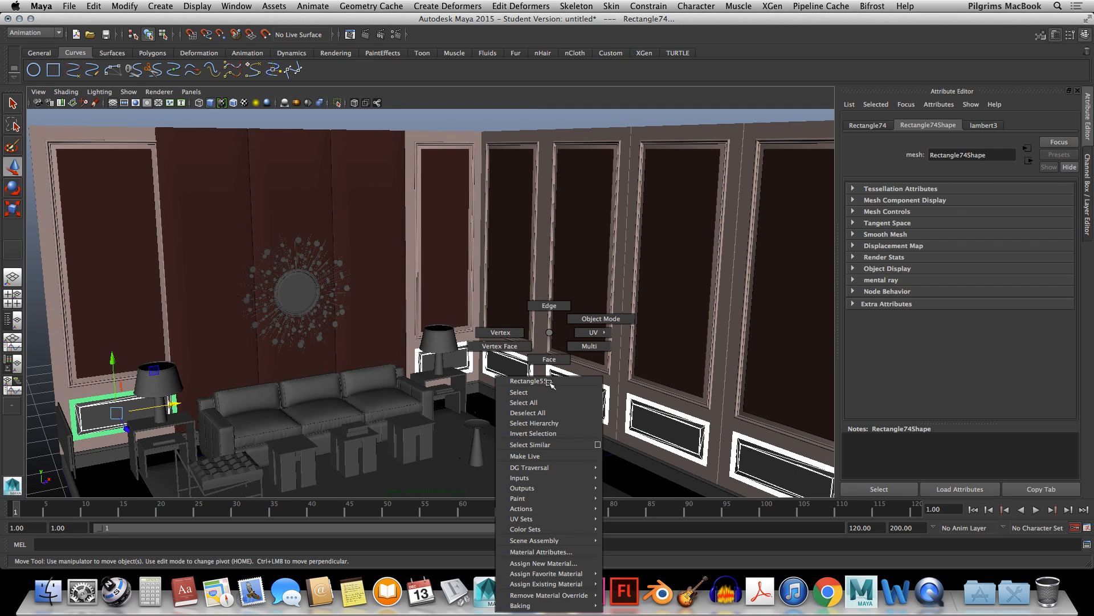
{"action": "left_click", "coordinate": [542, 563]}
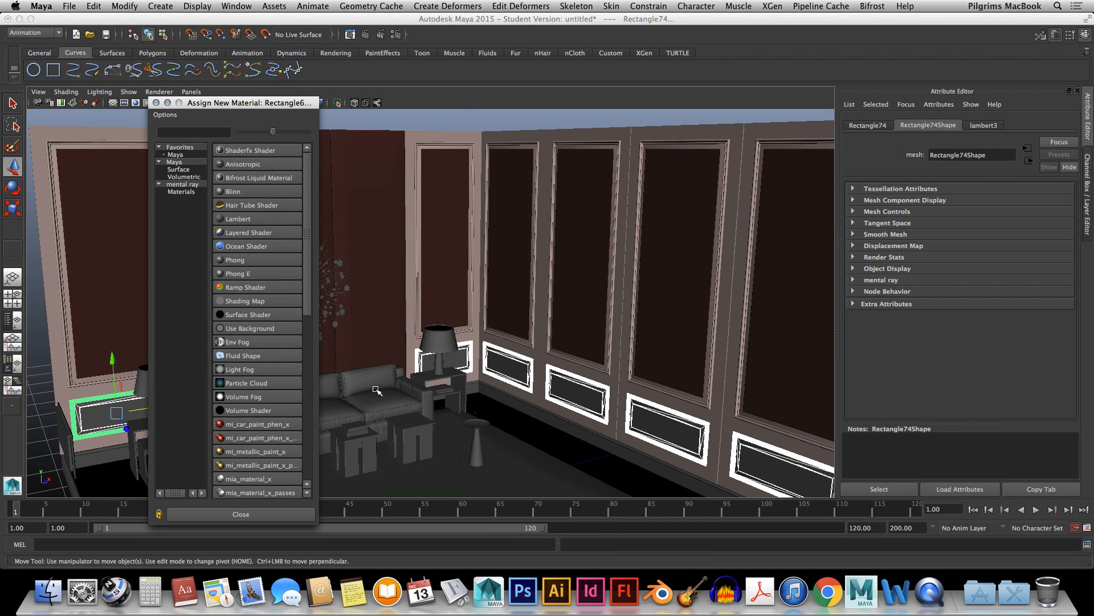
{"action": "left_click", "coordinate": [237, 219]}
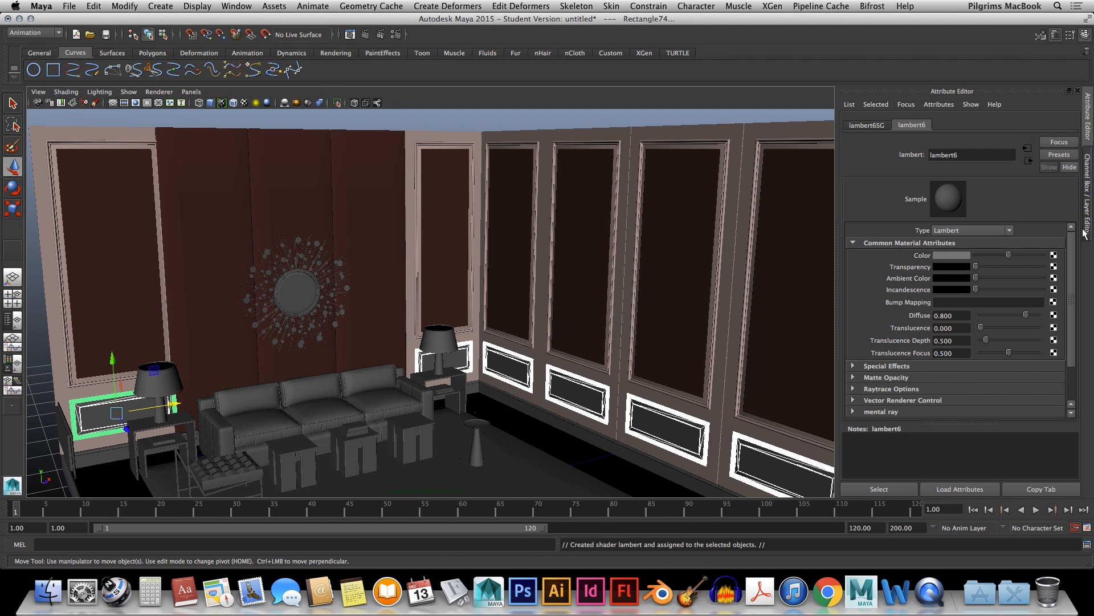
{"action": "left_click", "coordinate": [938, 255]}
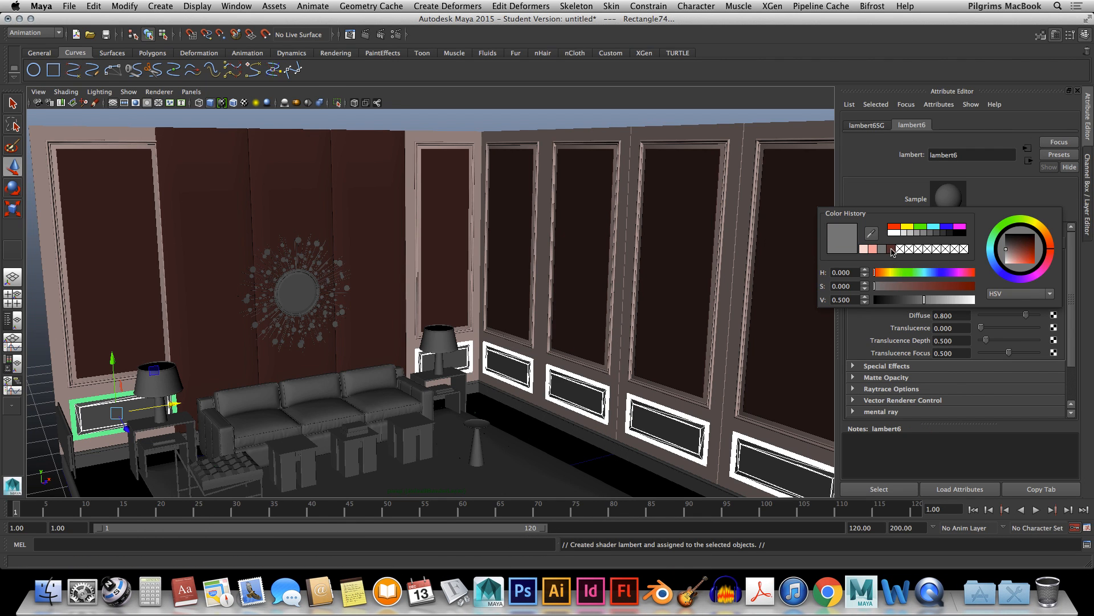
{"action": "left_click", "coordinate": [893, 250]}
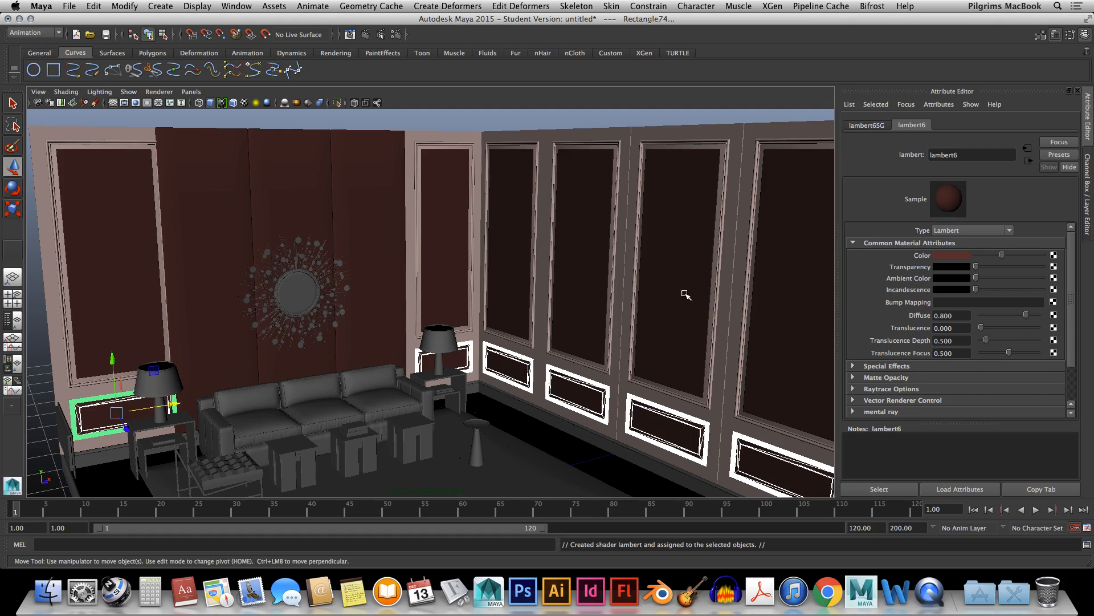
Clear the selection and inspect the recoloured lower panels from several angles
{"action": "left_click_drag", "start_coordinate": [509, 331], "coordinate": [376, 342], "text": "alt"}
{"action": "middle_click_drag", "start_coordinate": [376, 342], "coordinate": [770, 227], "text": "alt"}
{"action": "left_click_drag", "start_coordinate": [770, 227], "coordinate": [533, 299], "text": "alt"}
{"action": "left_click_drag", "start_coordinate": [581, 390], "coordinate": [789, 367]}
{"action": "left_click", "coordinate": [583, 392]}
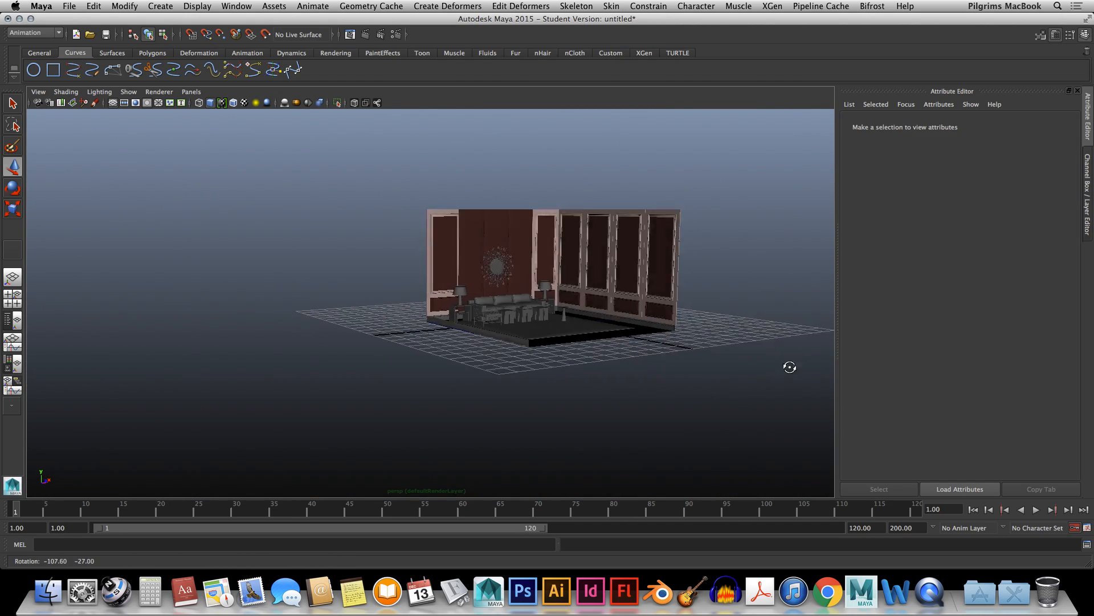
{"action": "middle_click_drag", "start_coordinate": [575, 242], "coordinate": [542, 258], "text": "alt"}
{"action": "scroll", "coordinate": [572, 270], "scroll_direction": "up", "scroll_amount": 5}
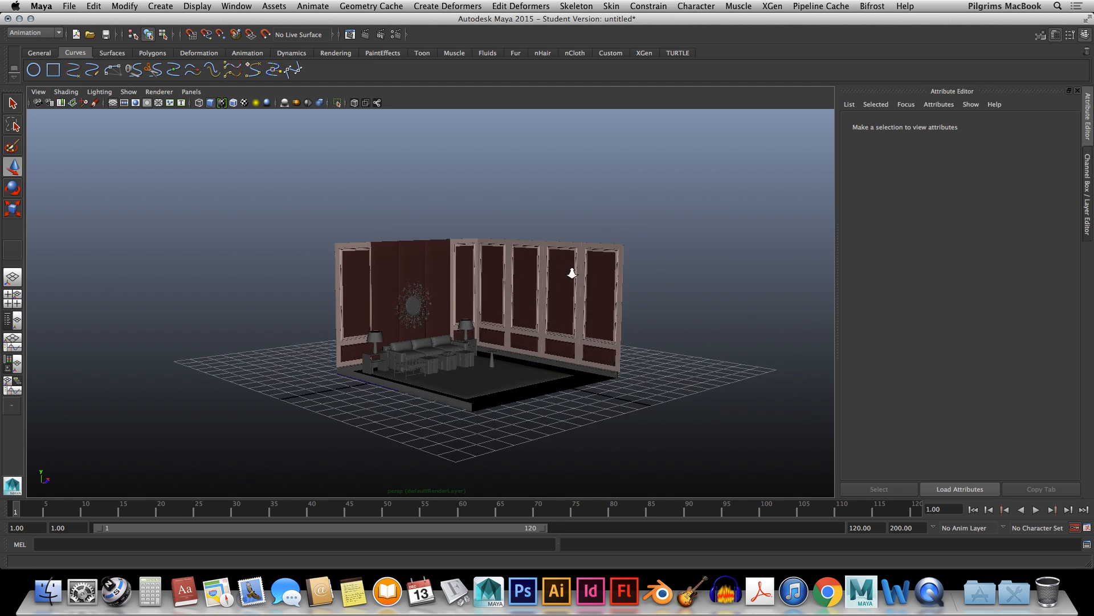
{"action": "scroll", "coordinate": [572, 274], "scroll_direction": "down", "scroll_amount": 5}
{"action": "scroll", "coordinate": [579, 267], "scroll_direction": "up", "scroll_amount": 10}
{"action": "scroll", "coordinate": [579, 266], "scroll_direction": "up", "scroll_amount": 5}
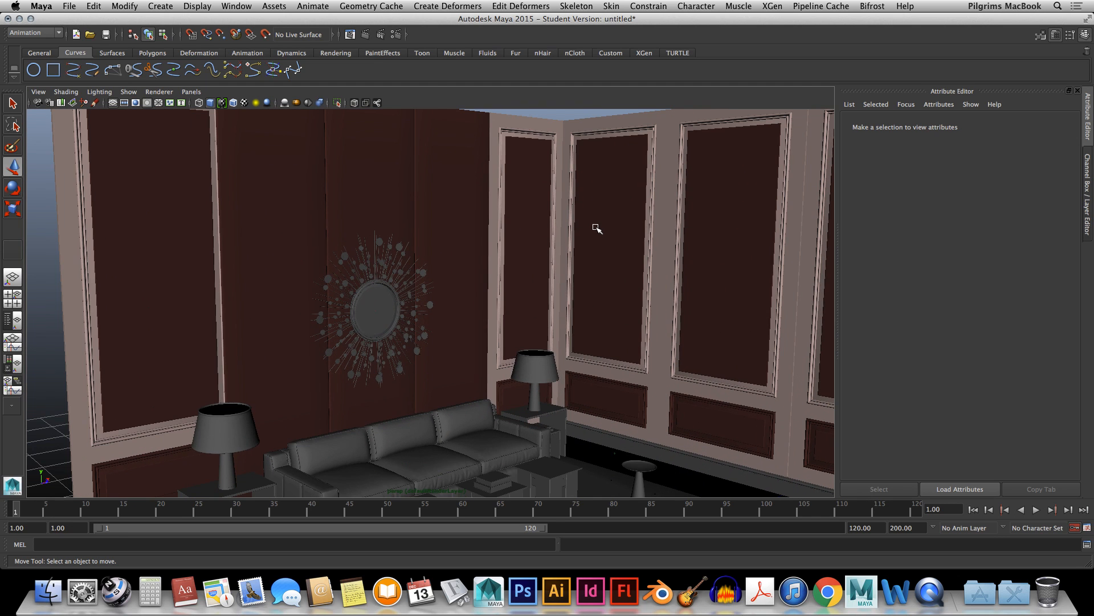
Duplicate the long side wall's section nearest the corner, including its panels and mouldings, and move the copy to the opposite side of the room
{"action": "left_click_drag", "start_coordinate": [591, 155], "coordinate": [579, 357]}
{"action": "scroll", "coordinate": [579, 357], "scroll_direction": "down", "scroll_amount": 10}
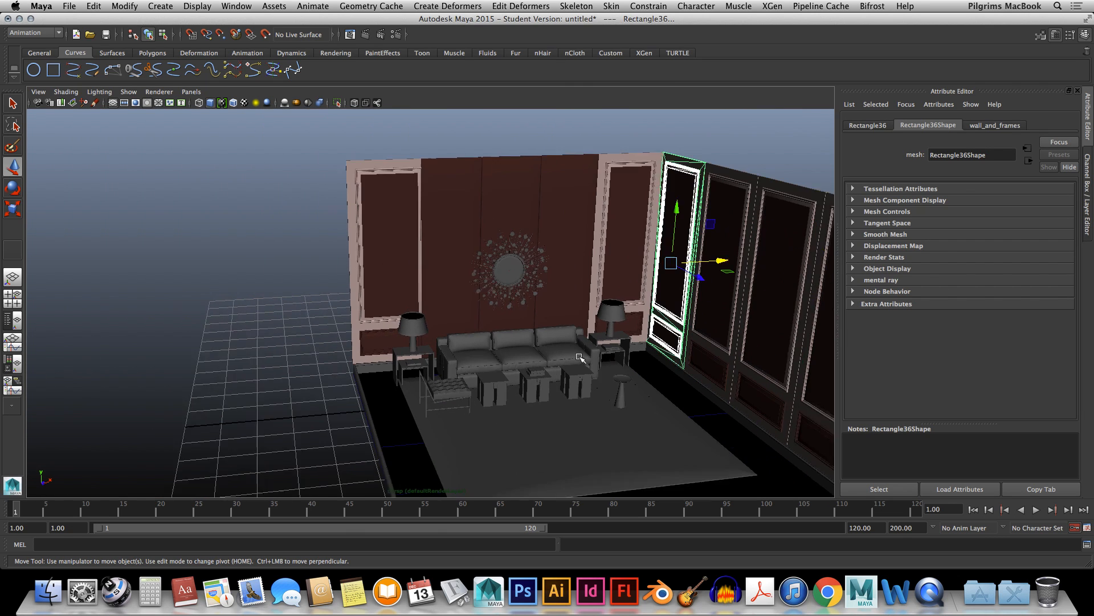
{"action": "key", "text": "super+d"}
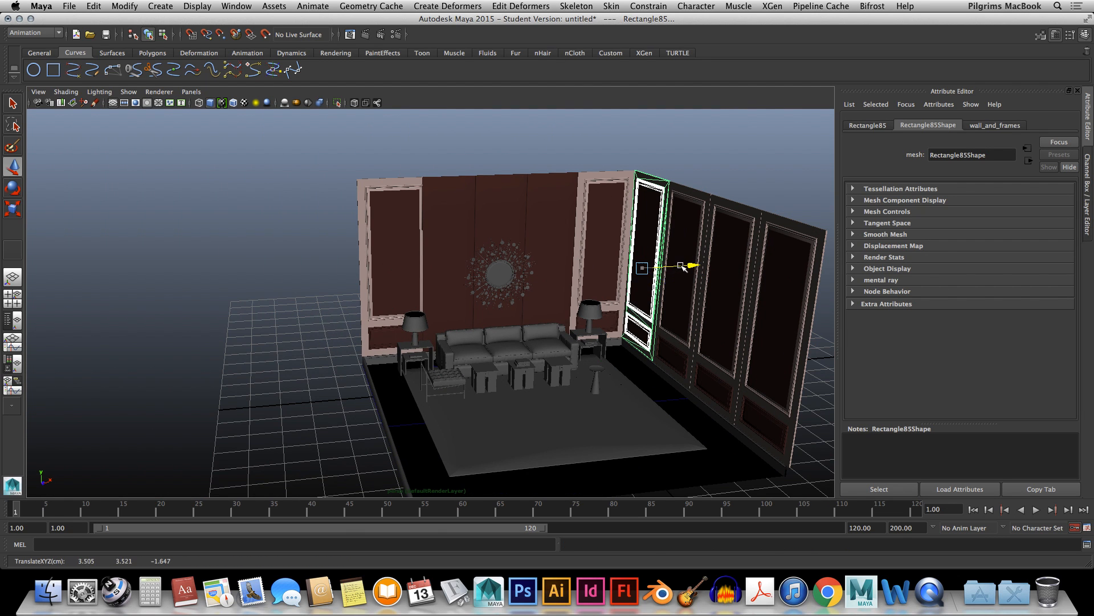
{"action": "left_click_drag", "start_coordinate": [676, 271], "coordinate": [411, 297]}
Group the copied wall section's pieces and rotate the group 180 degrees about the Y axis
{"action": "key", "text": "super+g"}
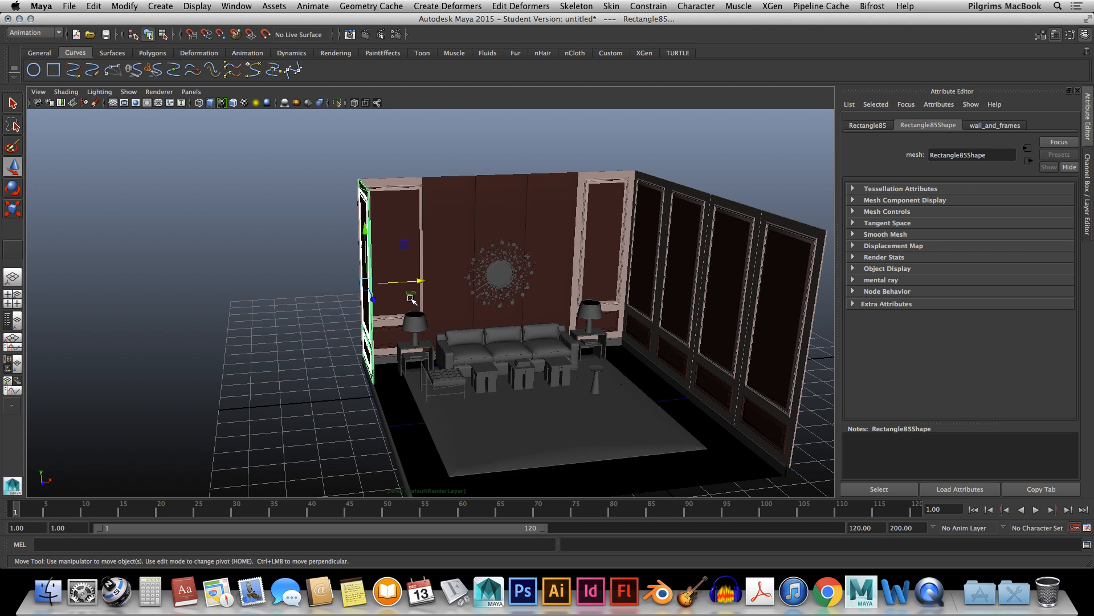
{"action": "left_click_drag", "start_coordinate": [493, 369], "coordinate": [437, 396], "text": "alt"}
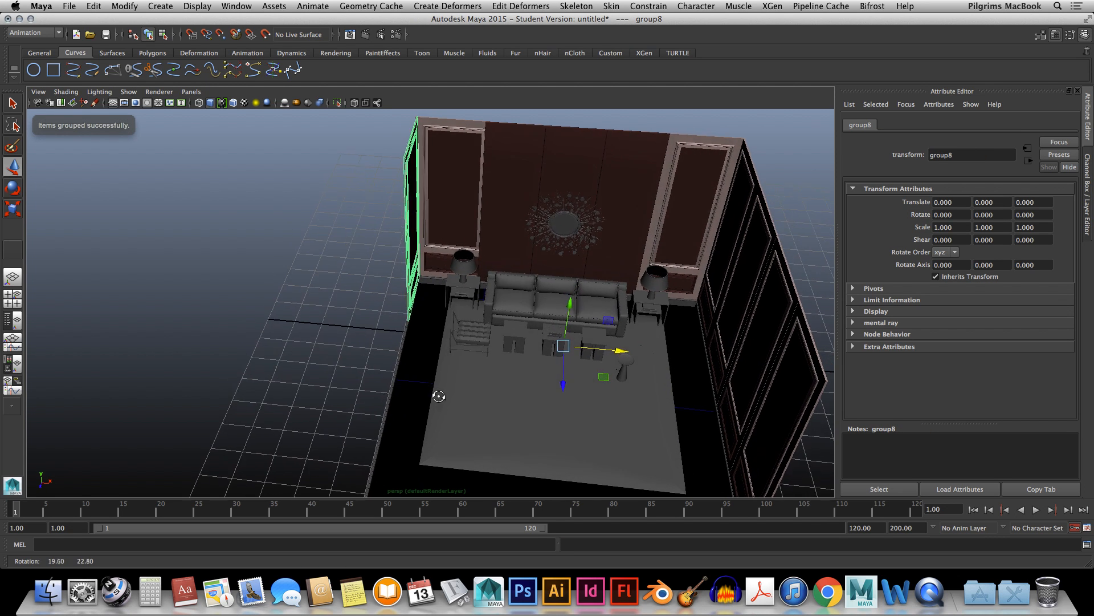
{"action": "key", "text": "e"}
{"action": "left_click", "coordinate": [1087, 135]}
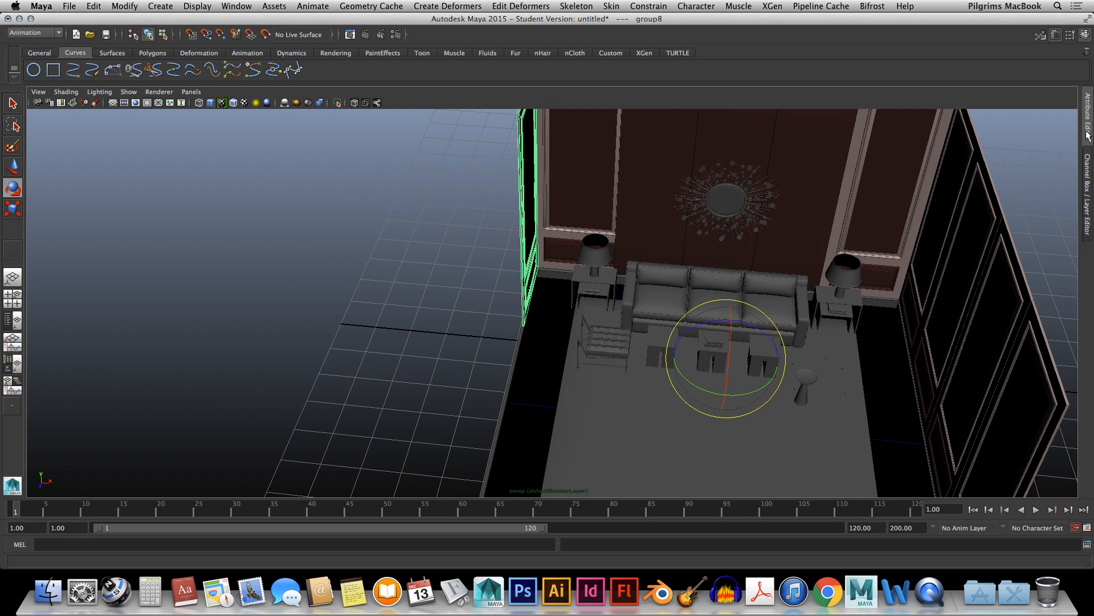
{"action": "left_click", "coordinate": [1088, 168]}
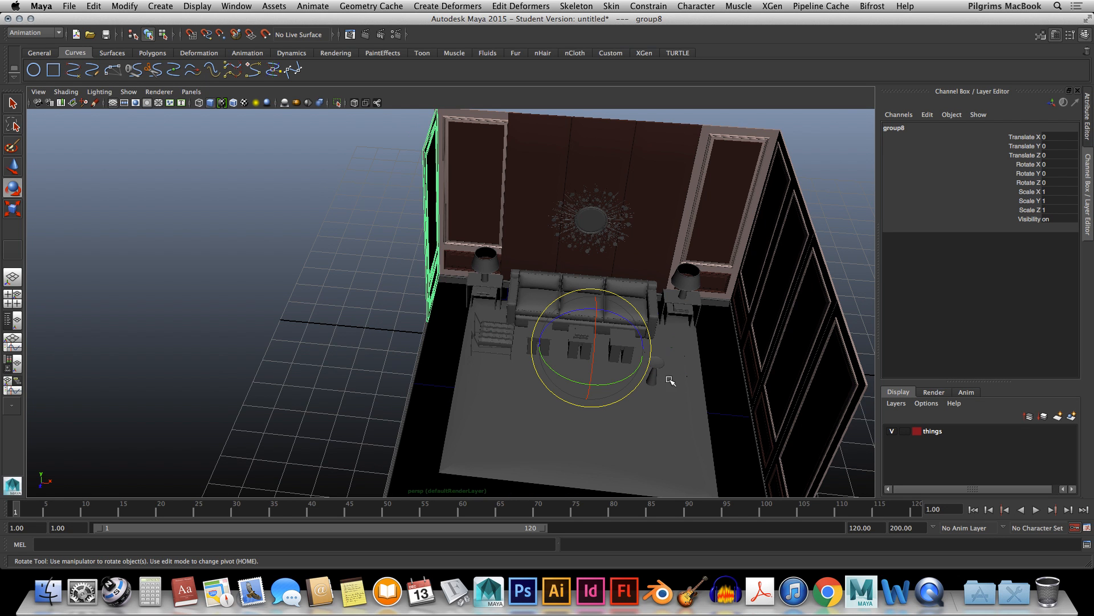
{"action": "left_click_drag", "start_coordinate": [556, 373], "coordinate": [708, 351]}
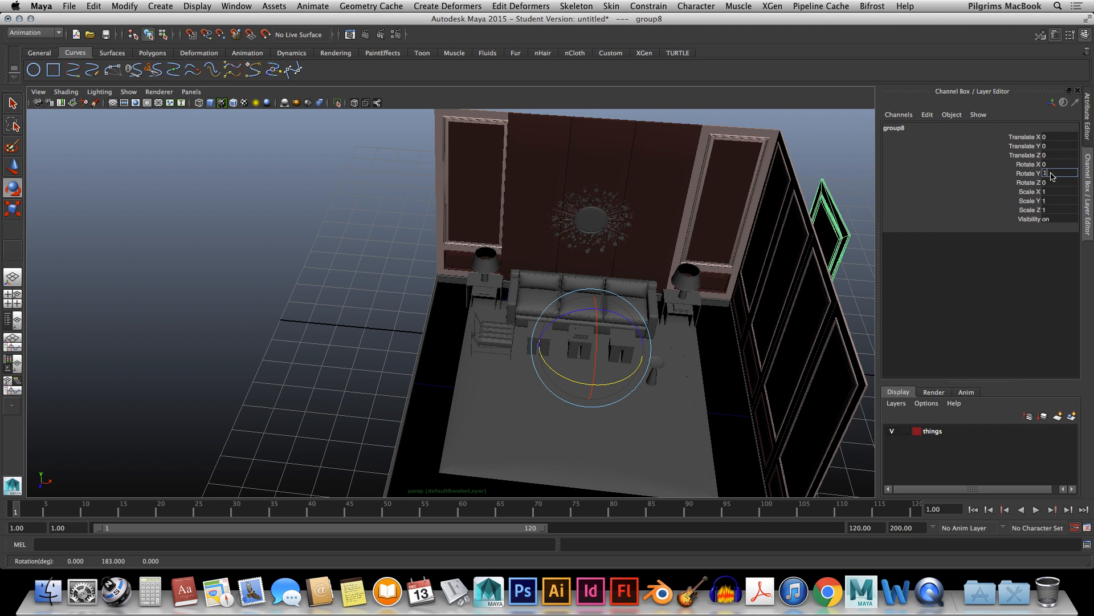
{"action": "key", "text": "Return"}
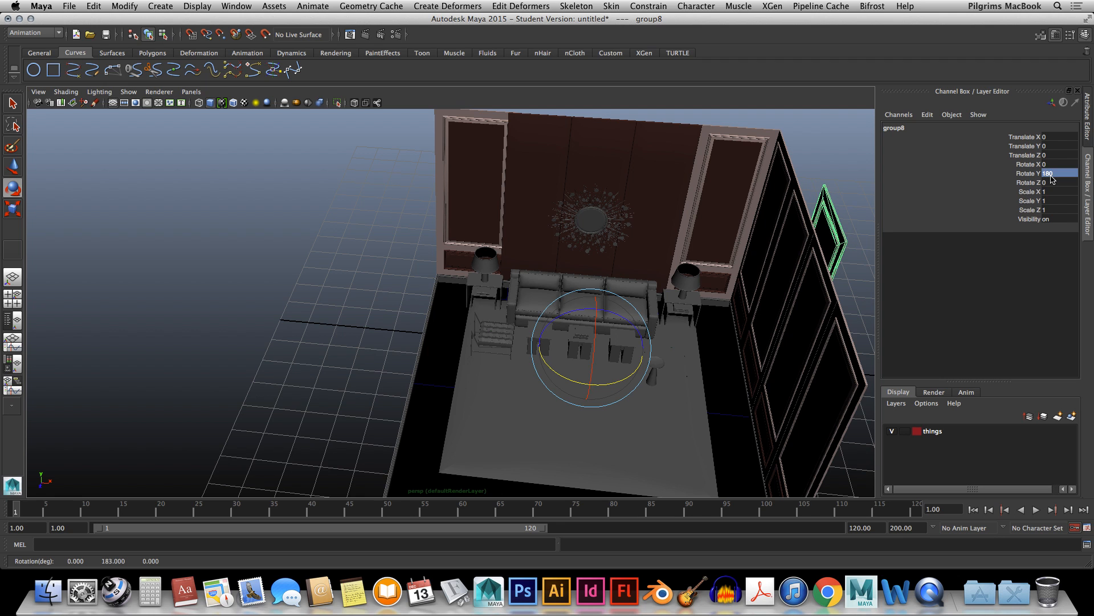
Move the rotated wall group across the room onto the open side edge of the floor, clear the selection and check its fit
{"action": "key", "text": "w"}
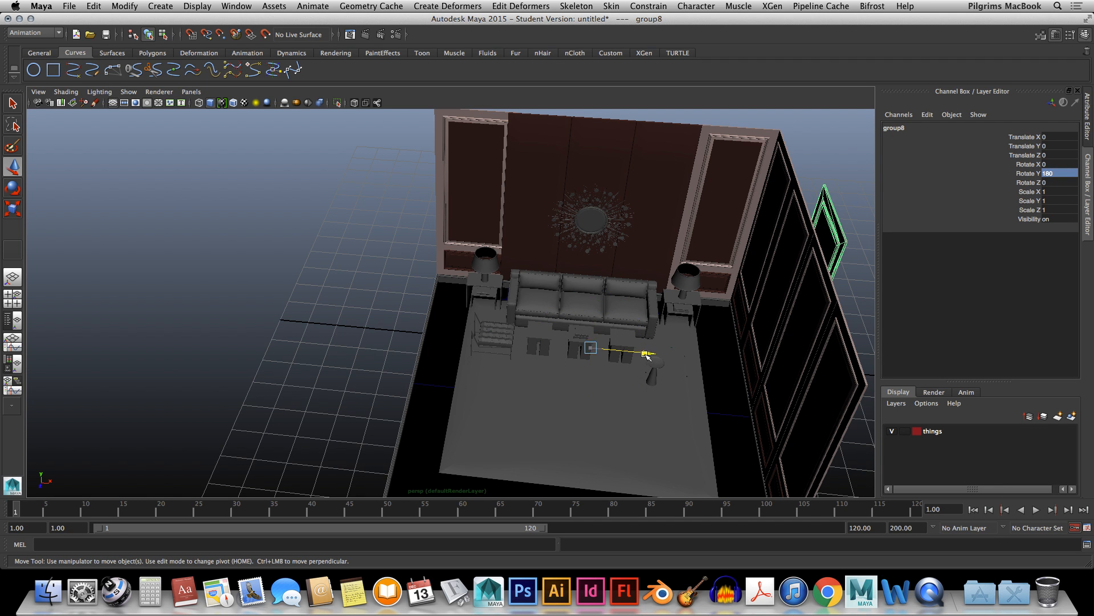
{"action": "left_click_drag", "start_coordinate": [647, 355], "coordinate": [469, 330]}
{"action": "middle_click_drag", "start_coordinate": [330, 433], "coordinate": [370, 336], "text": "alt"}
{"action": "left_click_drag", "start_coordinate": [341, 432], "coordinate": [203, 424]}
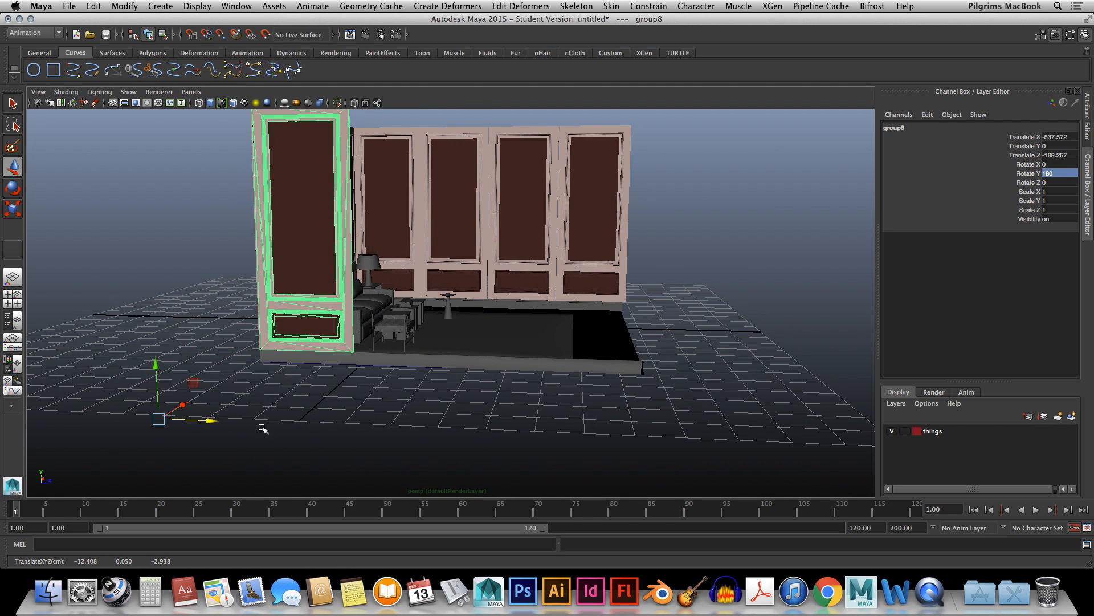
{"action": "left_click", "coordinate": [568, 386]}
{"action": "left_click_drag", "start_coordinate": [569, 386], "coordinate": [554, 298], "text": "alt"}
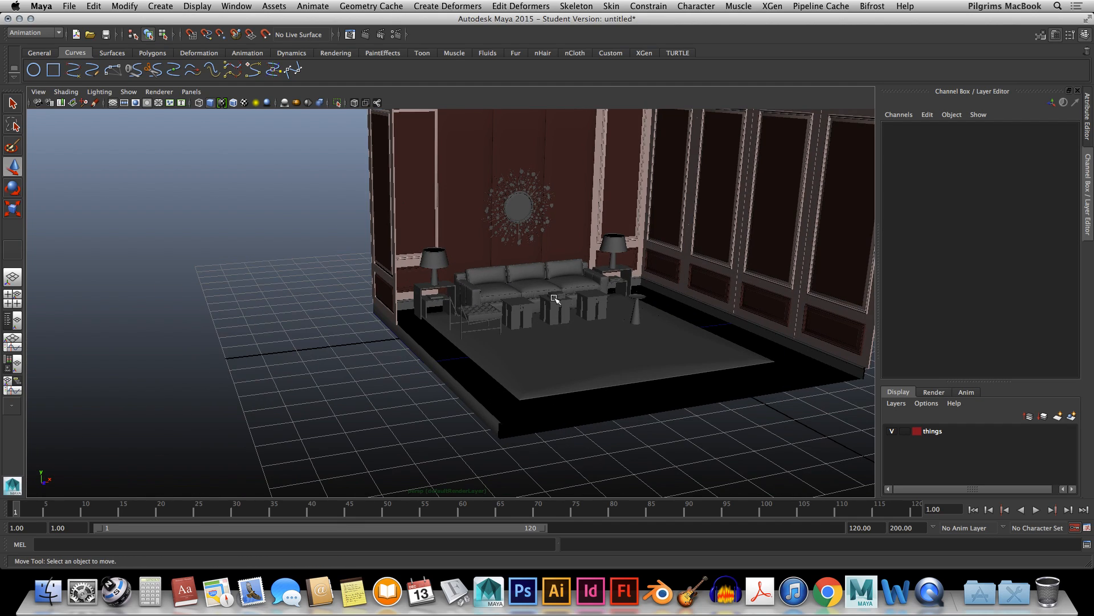
{"action": "middle_click_drag", "start_coordinate": [566, 287], "coordinate": [491, 358], "text": "alt"}
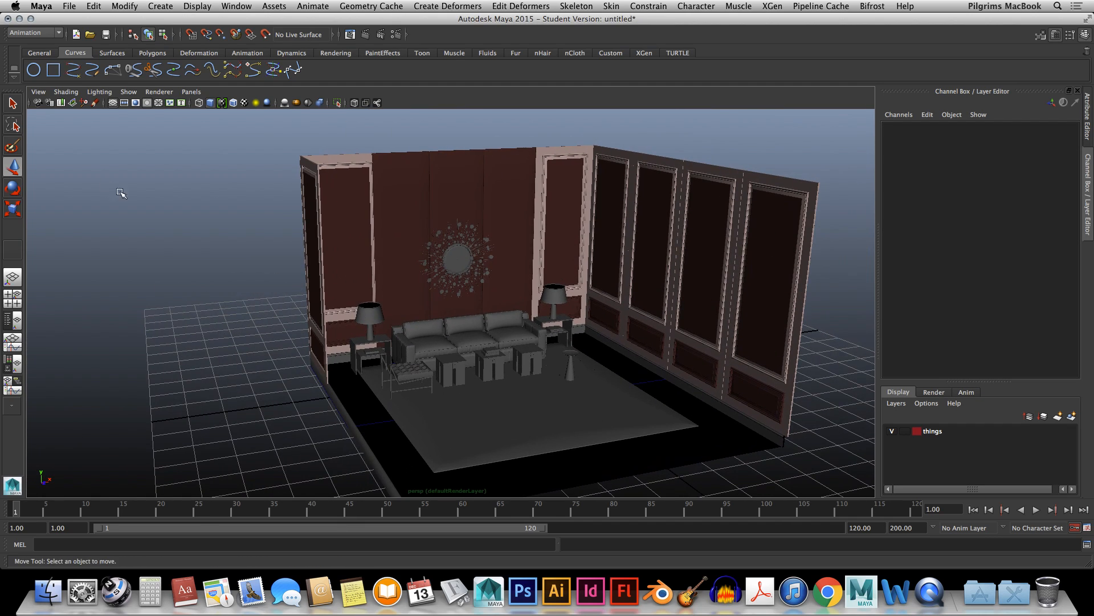
Save the scene to the Desktop as a Maya ASCII file named batch render_001, accepting the student version notice
{"action": "left_click", "coordinate": [69, 6]}
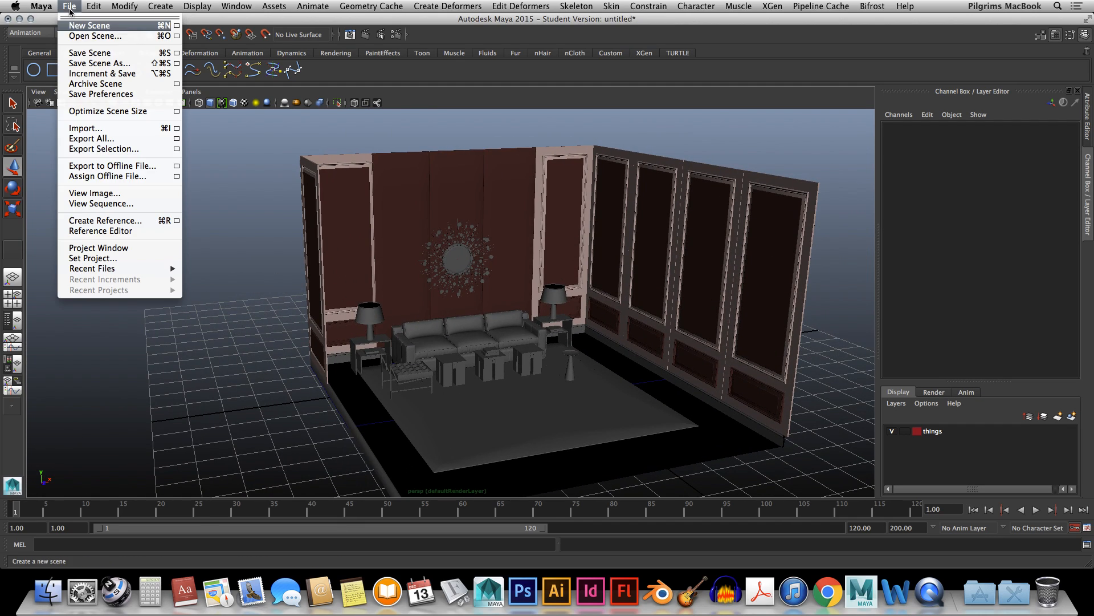
{"action": "left_click", "coordinate": [91, 54]}
{"action": "left_click", "coordinate": [150, 187]}
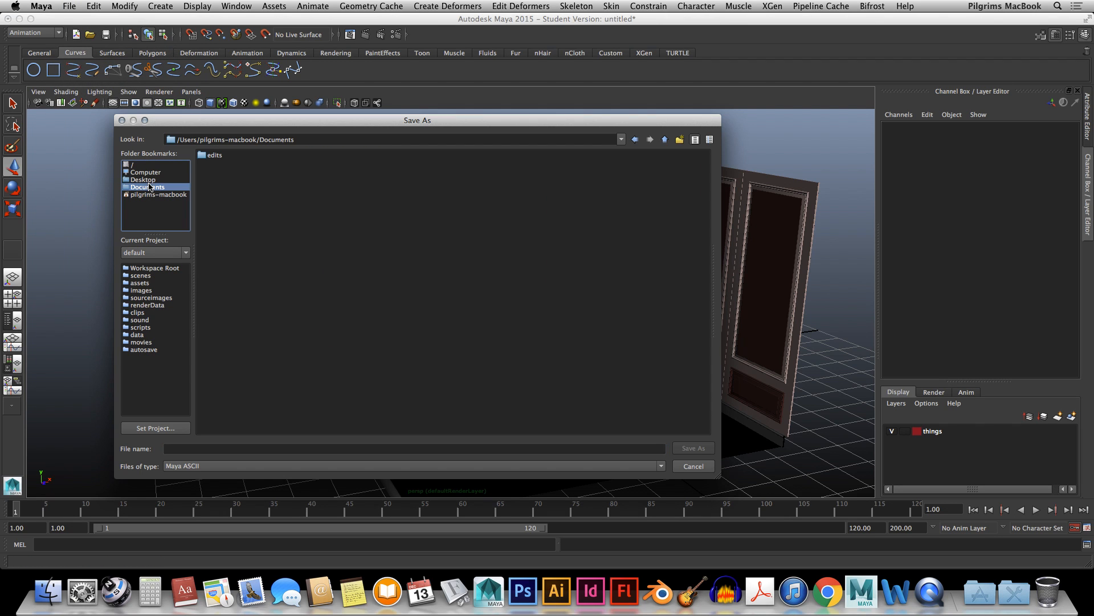
{"action": "left_click", "coordinate": [144, 180]}
{"action": "left_click", "coordinate": [186, 448]}
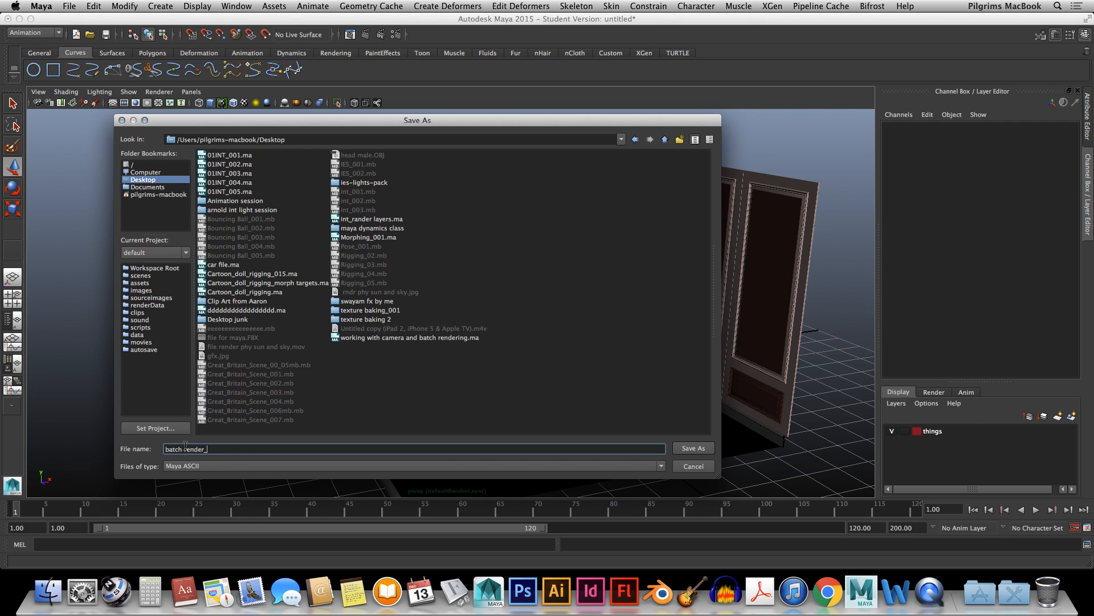
{"action": "key", "text": "Return"}
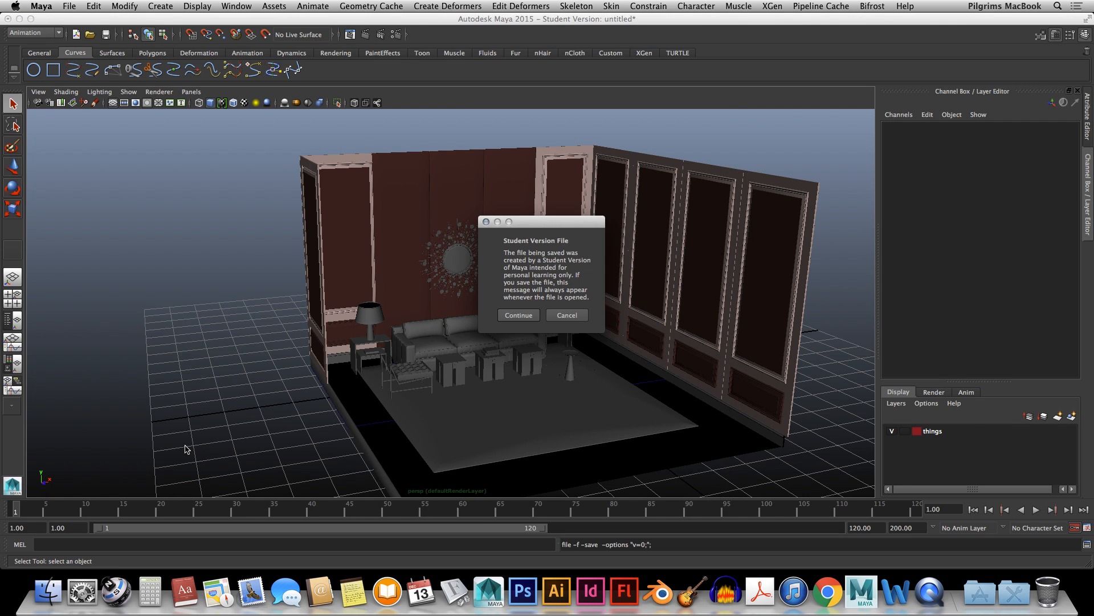
{"action": "left_click", "coordinate": [517, 316]}
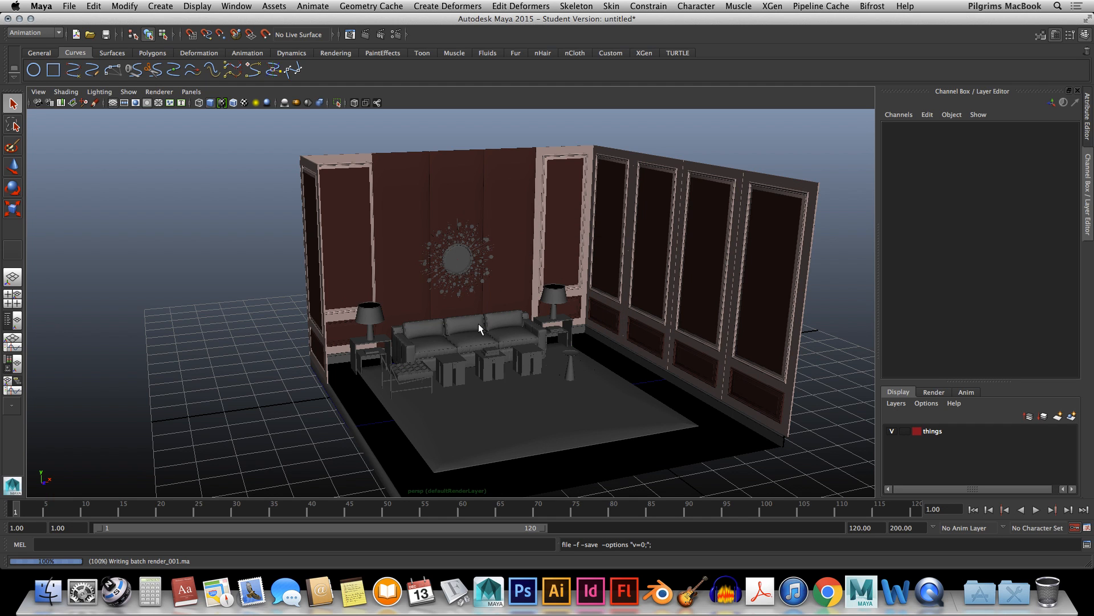
Assign a new Blinn material to the three-seat sofa
{"action": "key", "text": "w"}
{"action": "scroll", "coordinate": [478, 323], "scroll_direction": "down", "scroll_amount": 5}
{"action": "scroll", "coordinate": [480, 326], "scroll_direction": "up", "scroll_amount": 15}
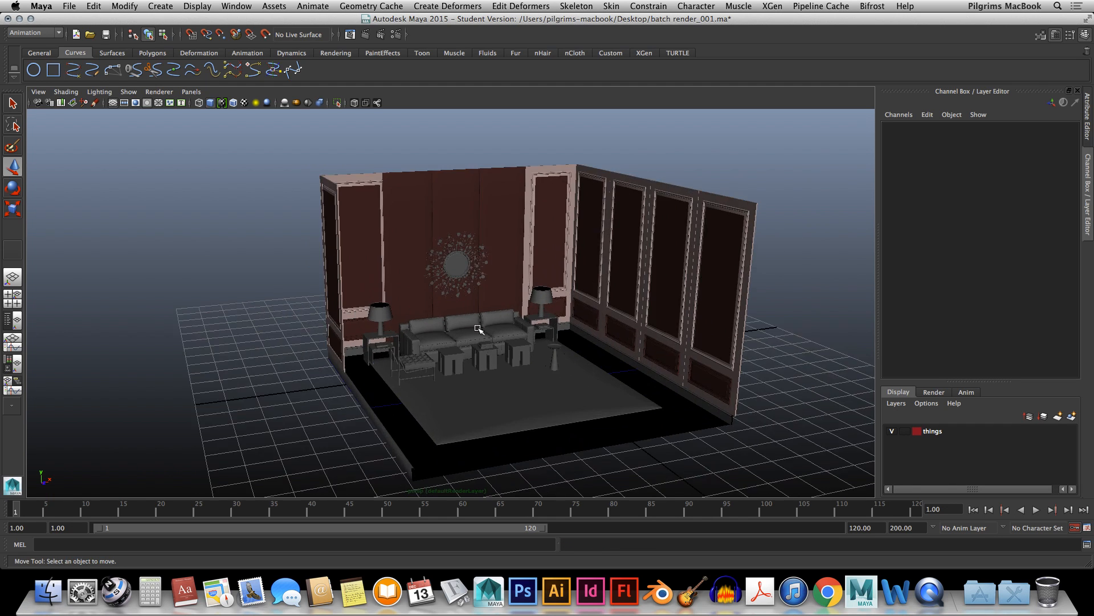
{"action": "scroll", "coordinate": [490, 360], "scroll_direction": "up", "scroll_amount": 3}
{"action": "left_click", "coordinate": [496, 372]}
{"action": "scroll", "coordinate": [581, 291], "scroll_direction": "up", "scroll_amount": 8}
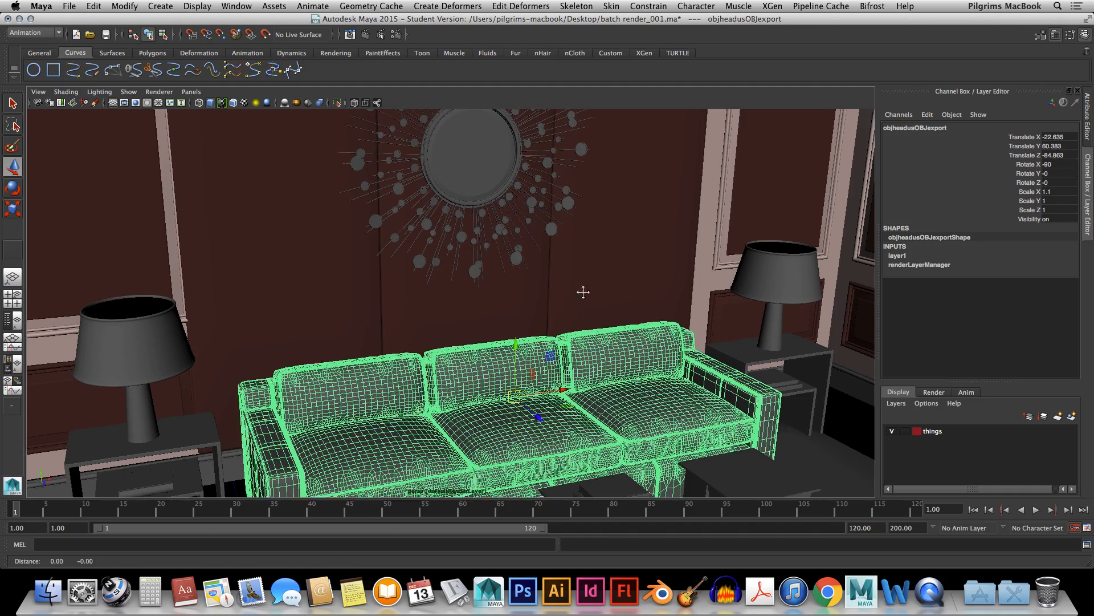
{"action": "scroll", "coordinate": [515, 284], "scroll_direction": "down", "scroll_amount": 3}
{"action": "right_click", "coordinate": [484, 267]}
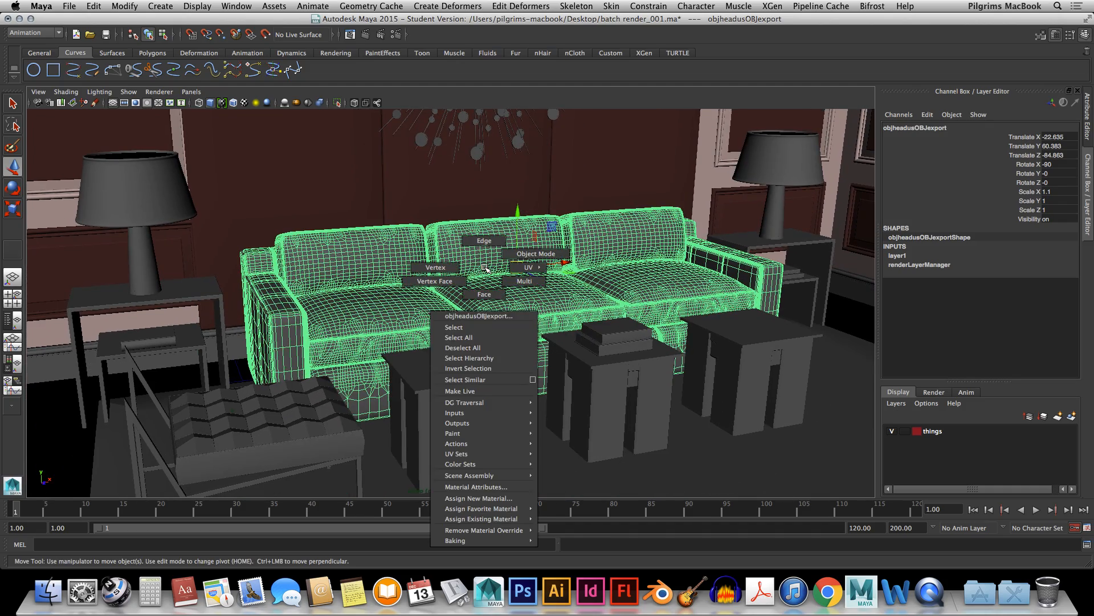
{"action": "left_click", "coordinate": [485, 498]}
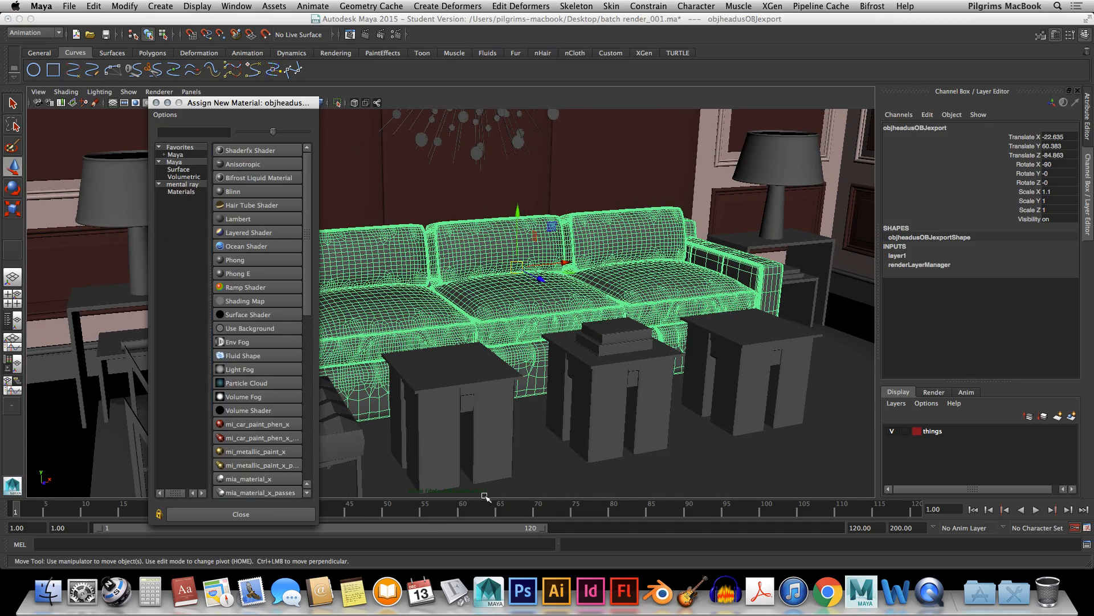
{"action": "left_click", "coordinate": [233, 192]}
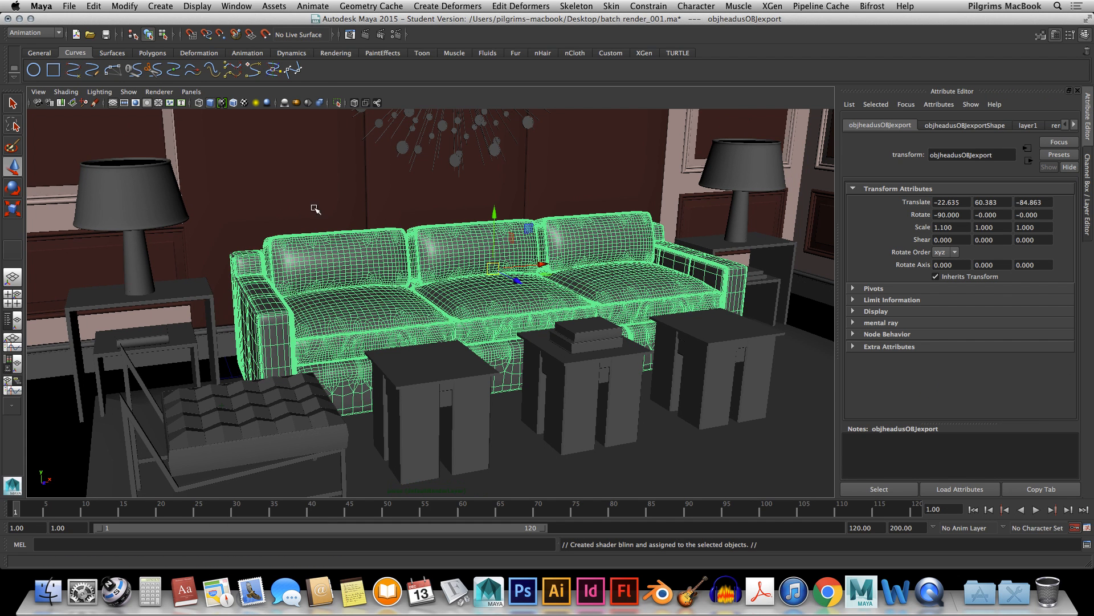
Colour the sofa's Blinn material dark red, with saturation 1.000 and value about 0.389, and deselect the sofa
{"action": "left_click", "coordinate": [1090, 165]}
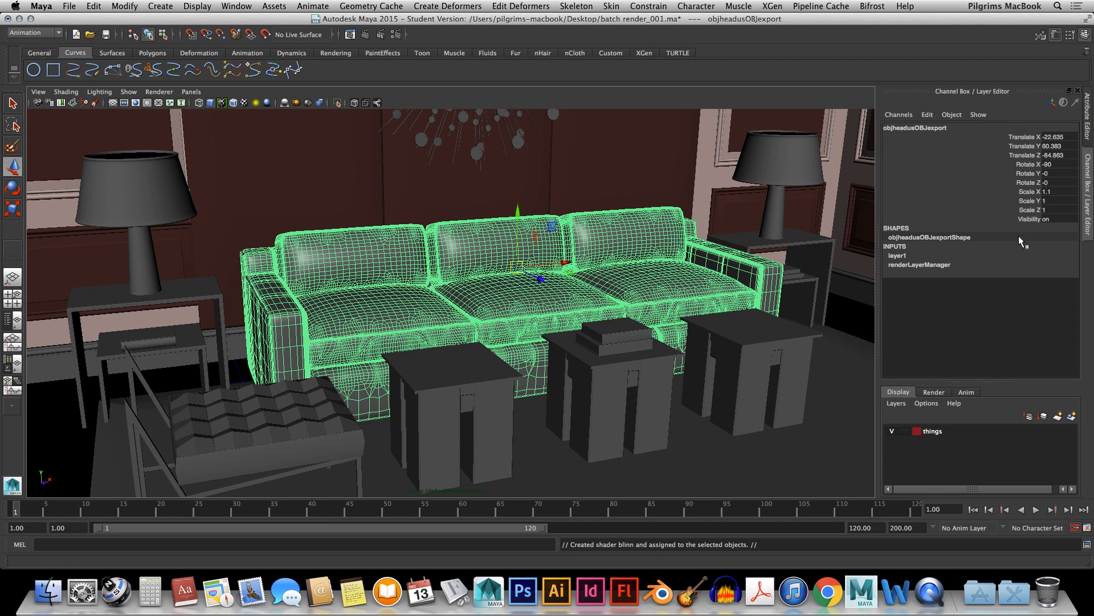
{"action": "left_click", "coordinate": [1089, 114]}
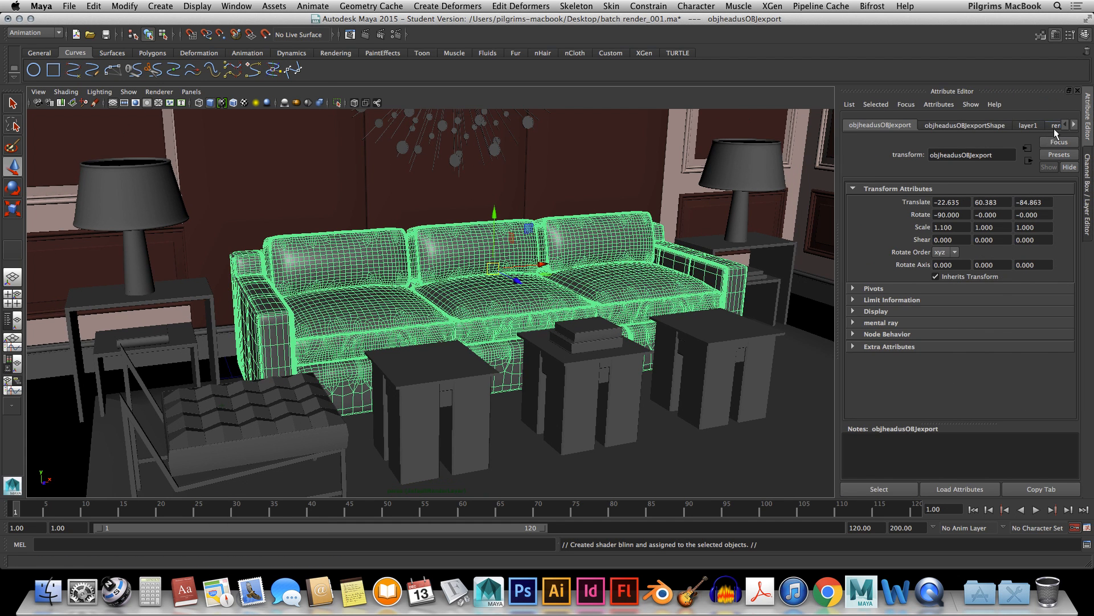
{"action": "left_click", "coordinate": [1074, 125]}
{"action": "left_click", "coordinate": [1074, 124]}
{"action": "left_click", "coordinate": [1045, 125]}
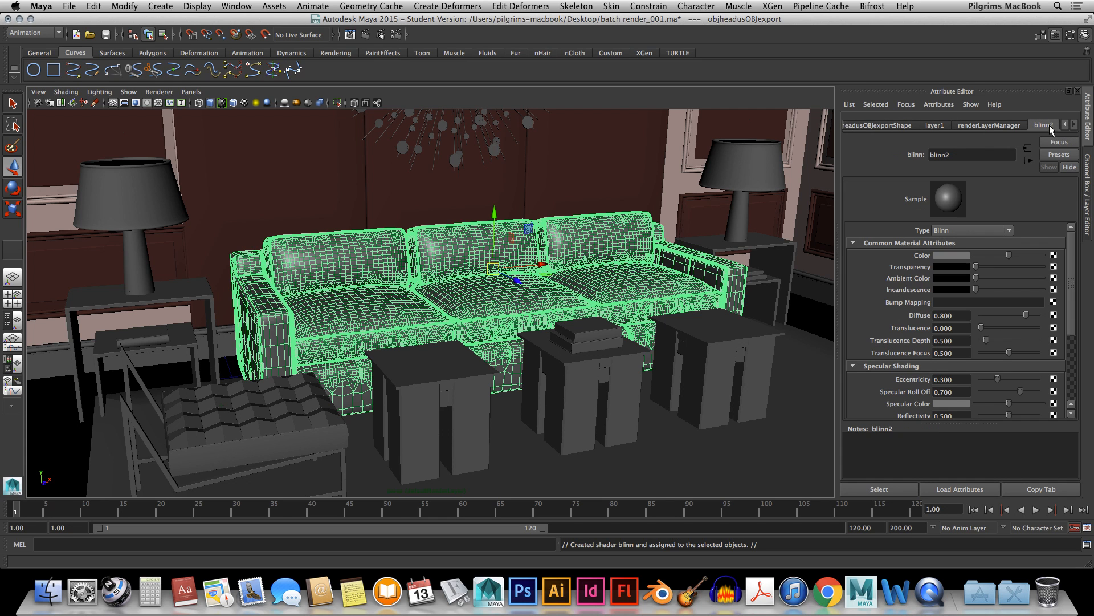
{"action": "left_click", "coordinate": [948, 255]}
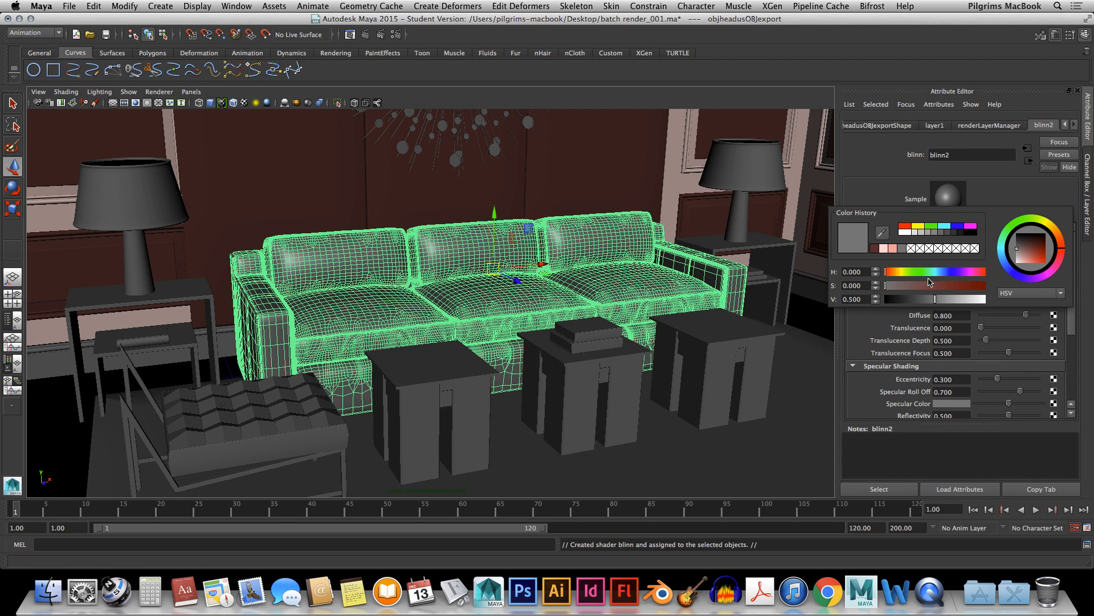
{"action": "left_click_drag", "start_coordinate": [930, 285], "coordinate": [1003, 288]}
{"action": "left_click_drag", "start_coordinate": [925, 299], "coordinate": [926, 300]}
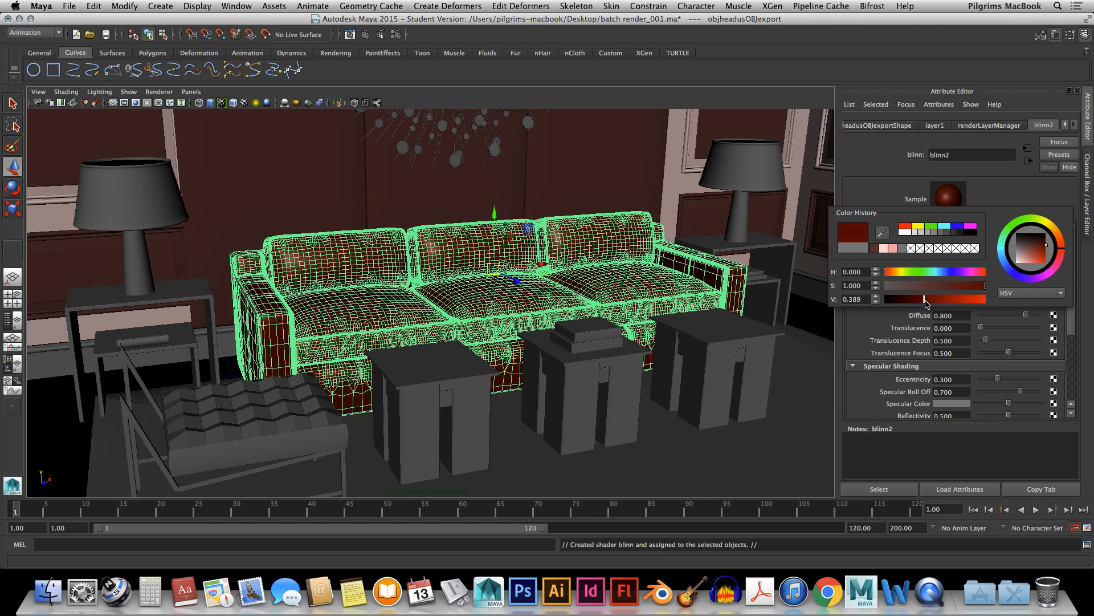
{"action": "left_click", "coordinate": [663, 427]}
Select the flat tops of the three small tables in front of the sofa and assign them a new Blinn material
{"action": "left_click_drag", "start_coordinate": [504, 342], "coordinate": [513, 257], "text": "alt"}
{"action": "middle_click_drag", "start_coordinate": [513, 257], "coordinate": [716, 298], "text": "alt"}
{"action": "left_click", "coordinate": [434, 387]}
{"action": "left_click_drag", "start_coordinate": [472, 388], "coordinate": [611, 294], "text": "alt"}
{"action": "left_click", "coordinate": [714, 257]}
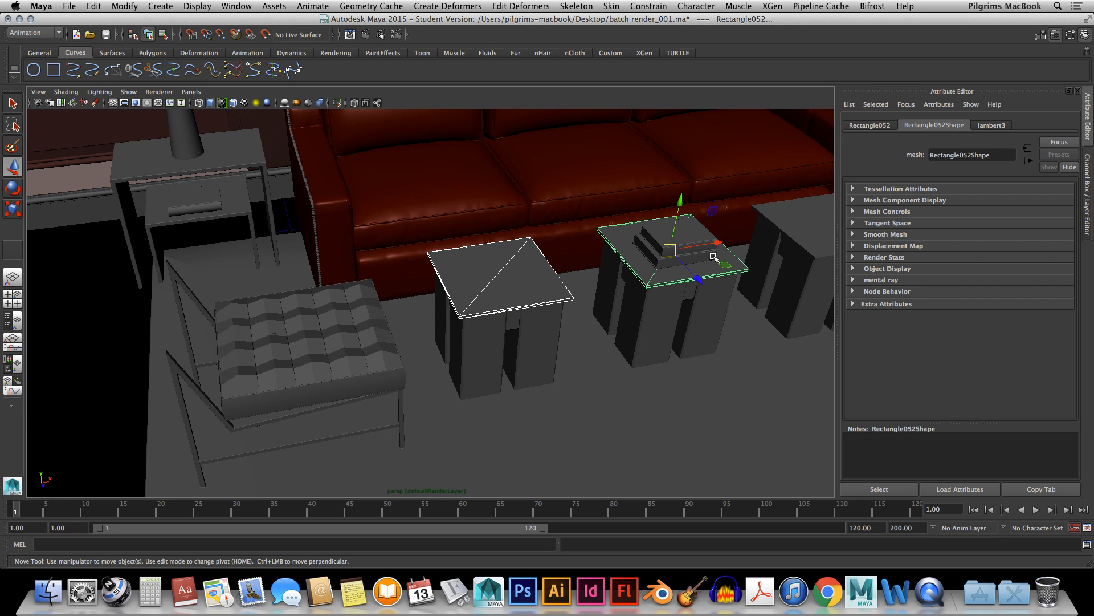
{"action": "left_click", "coordinate": [795, 229], "text": "shift"}
{"action": "middle_click_drag", "start_coordinate": [593, 257], "coordinate": [390, 293], "text": "alt"}
{"action": "right_click_drag", "start_coordinate": [596, 253], "coordinate": [585, 485]}
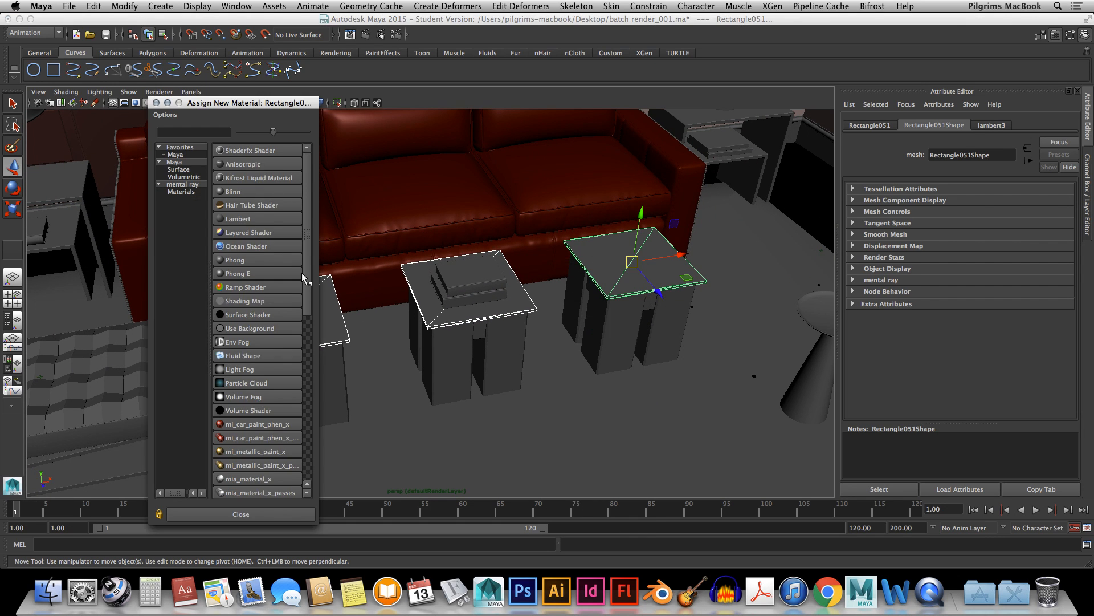
{"action": "left_click", "coordinate": [244, 193]}
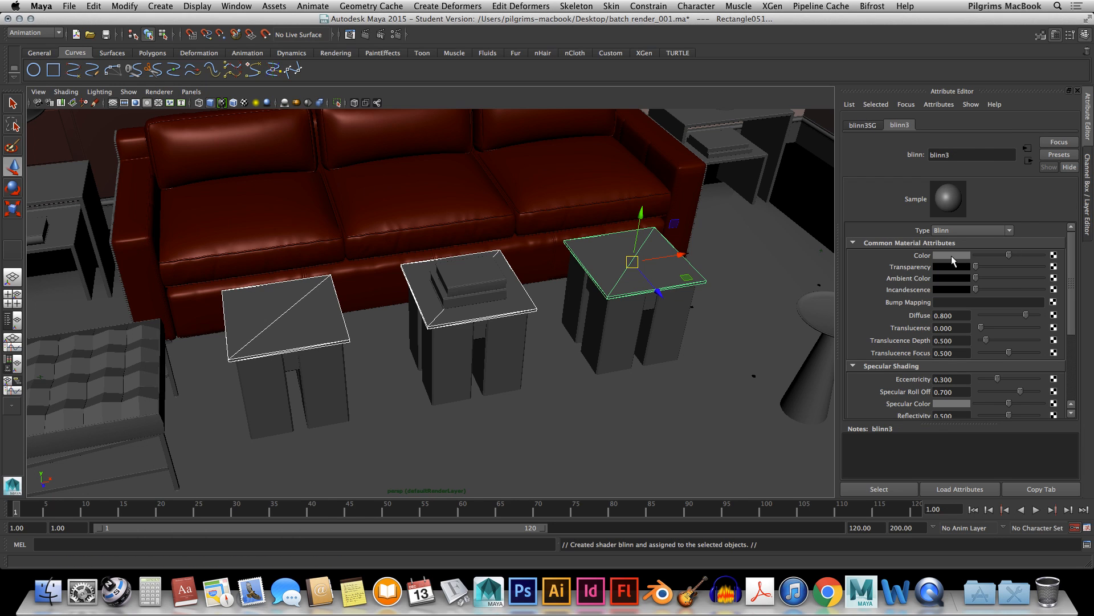
Colour the table tops' Blinn material light blue, with hue about 188 and saturation about 0.66, and make it partly transparent
{"action": "left_click", "coordinate": [946, 254]}
{"action": "left_click", "coordinate": [926, 269]}
{"action": "left_click", "coordinate": [935, 283]}
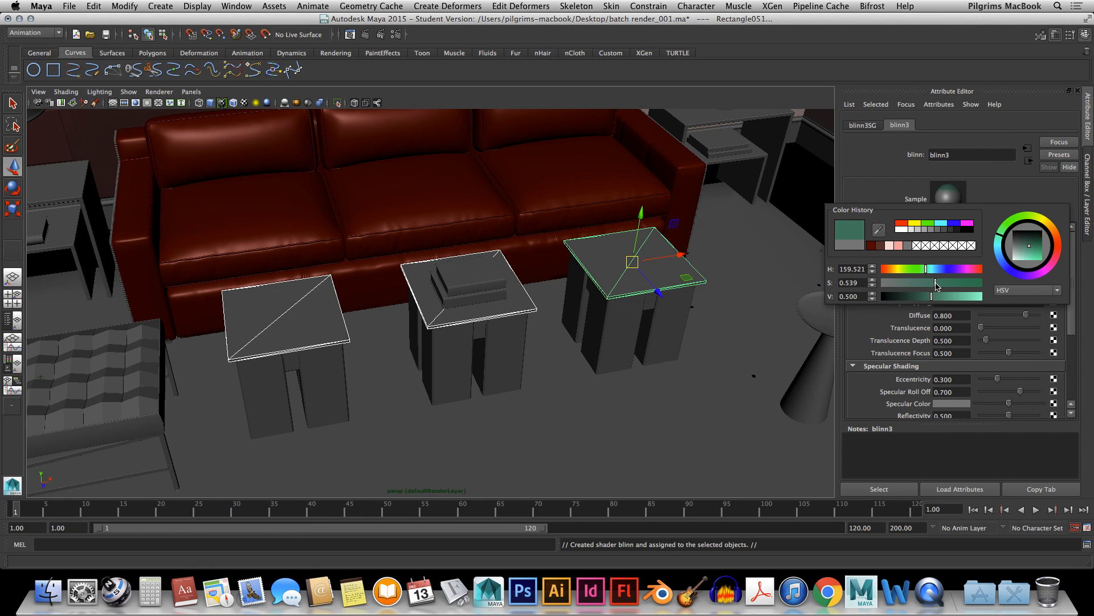
{"action": "left_click", "coordinate": [934, 269]}
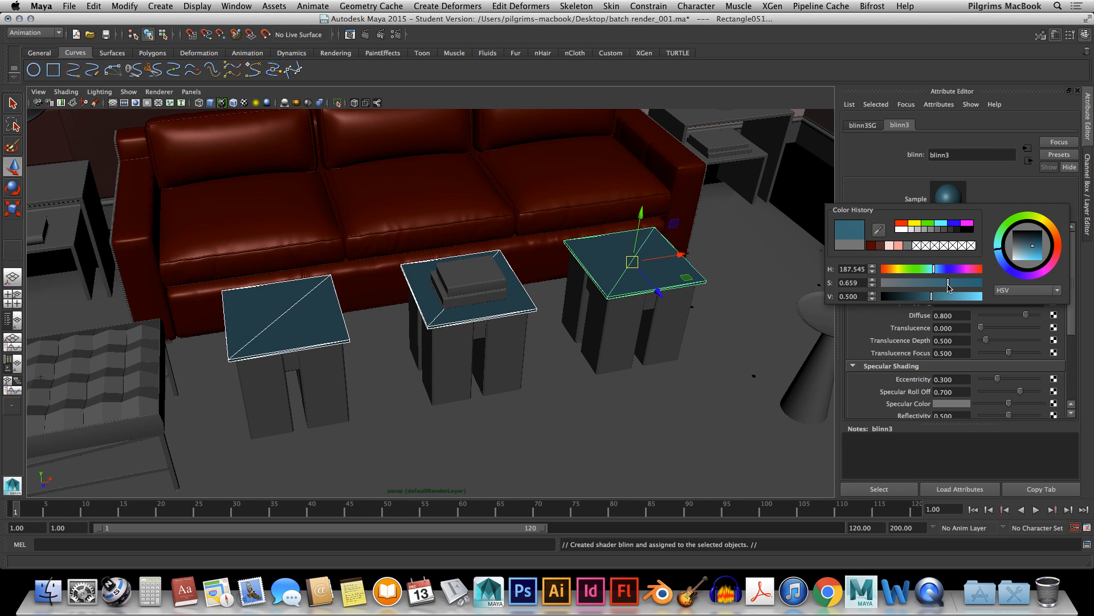
{"action": "left_click", "coordinate": [958, 296]}
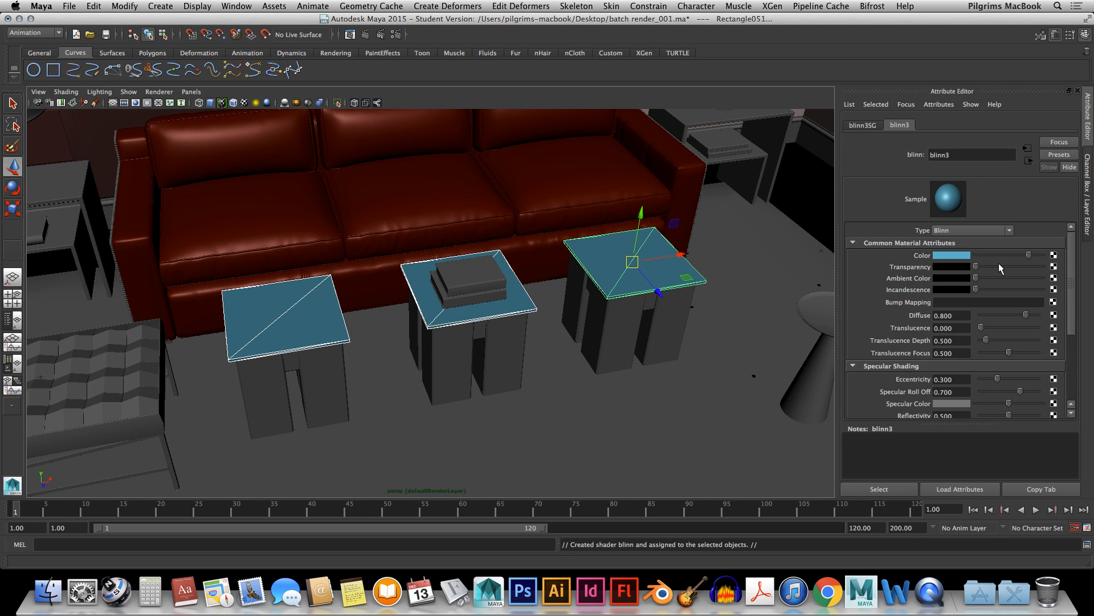
{"action": "left_click_drag", "start_coordinate": [977, 267], "coordinate": [1001, 268]}
Select the legs and crosspieces of the small table nearest the chair
{"action": "left_click_drag", "start_coordinate": [374, 388], "coordinate": [390, 293], "text": "alt"}
{"action": "left_click", "coordinate": [298, 459]}
{"action": "left_click_drag", "start_coordinate": [335, 386], "coordinate": [369, 290], "text": "alt"}
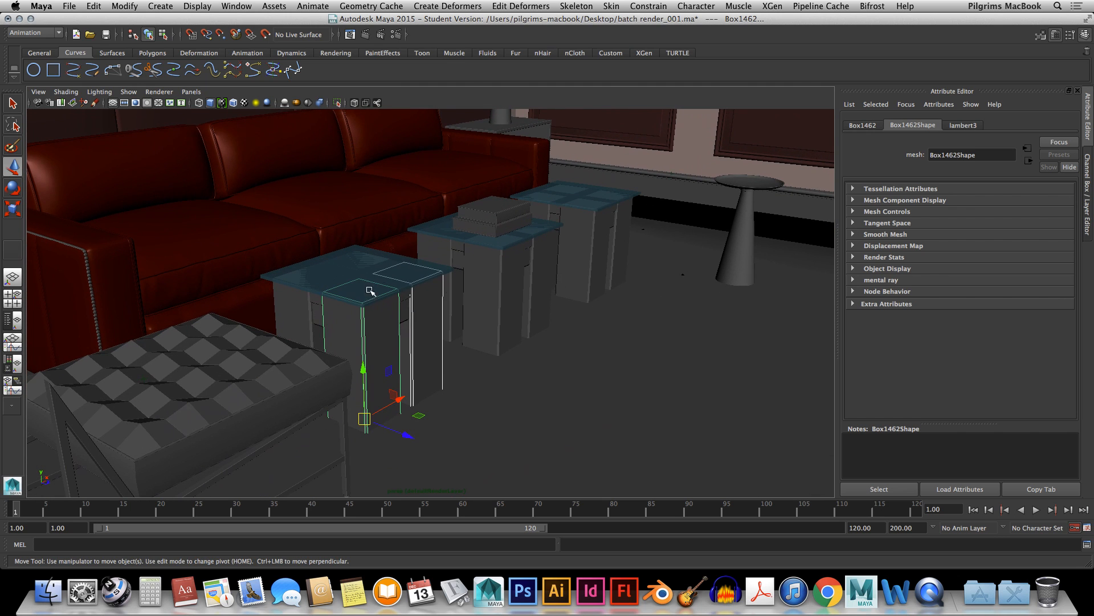
{"action": "left_click", "coordinate": [317, 305]}
{"action": "left_click", "coordinate": [317, 305]}
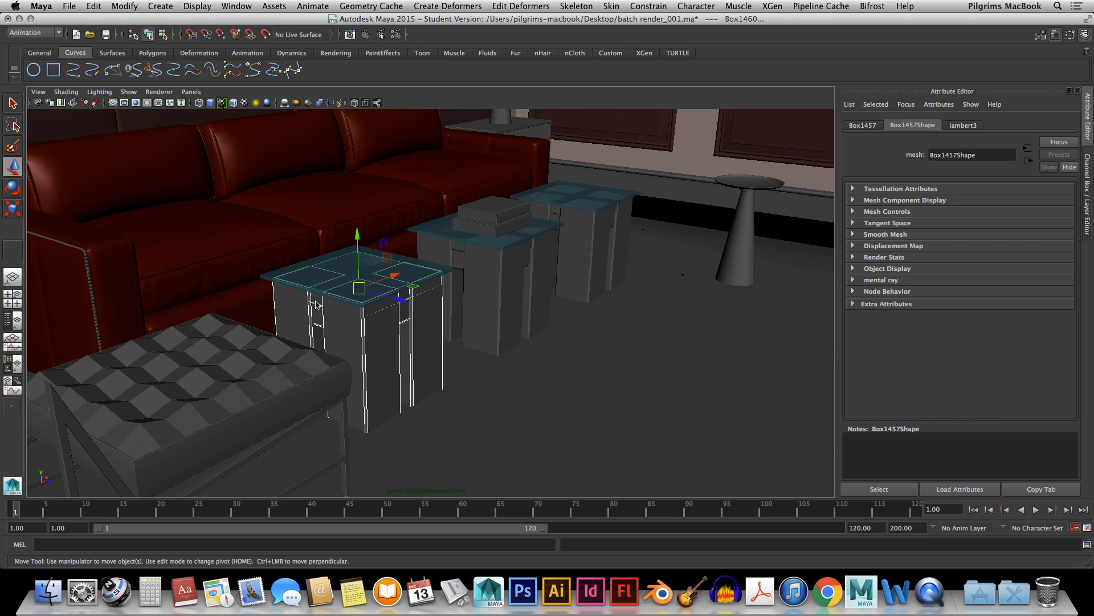
{"action": "left_click_drag", "start_coordinate": [464, 307], "coordinate": [348, 311], "text": "alt"}
{"action": "middle_click_drag", "start_coordinate": [498, 315], "coordinate": [326, 210], "text": "alt"}
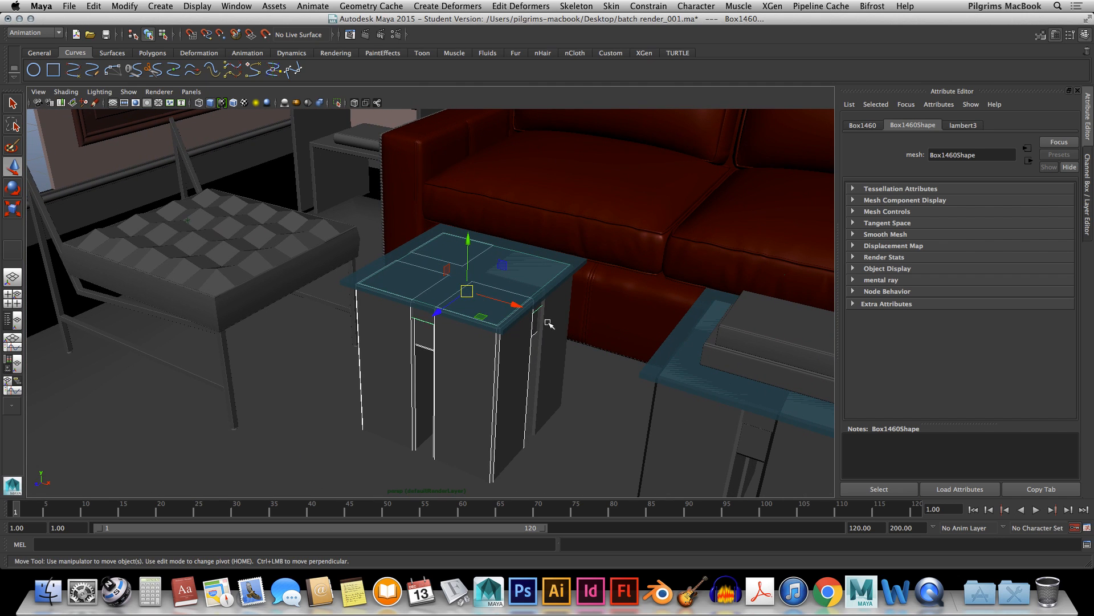
{"action": "left_click", "coordinate": [552, 322]}
{"action": "left_click_drag", "start_coordinate": [671, 401], "coordinate": [640, 332], "text": "alt"}
Add the visible legs and crosspieces of the middle and far small tables to the selection
{"action": "left_click", "coordinate": [600, 314]}
{"action": "left_click", "coordinate": [601, 302], "text": "shift"}
{"action": "left_click_drag", "start_coordinate": [553, 309], "coordinate": [617, 328], "text": "alt"}
{"action": "left_click", "coordinate": [396, 309], "text": "shift"}
{"action": "left_click", "coordinate": [582, 244]}
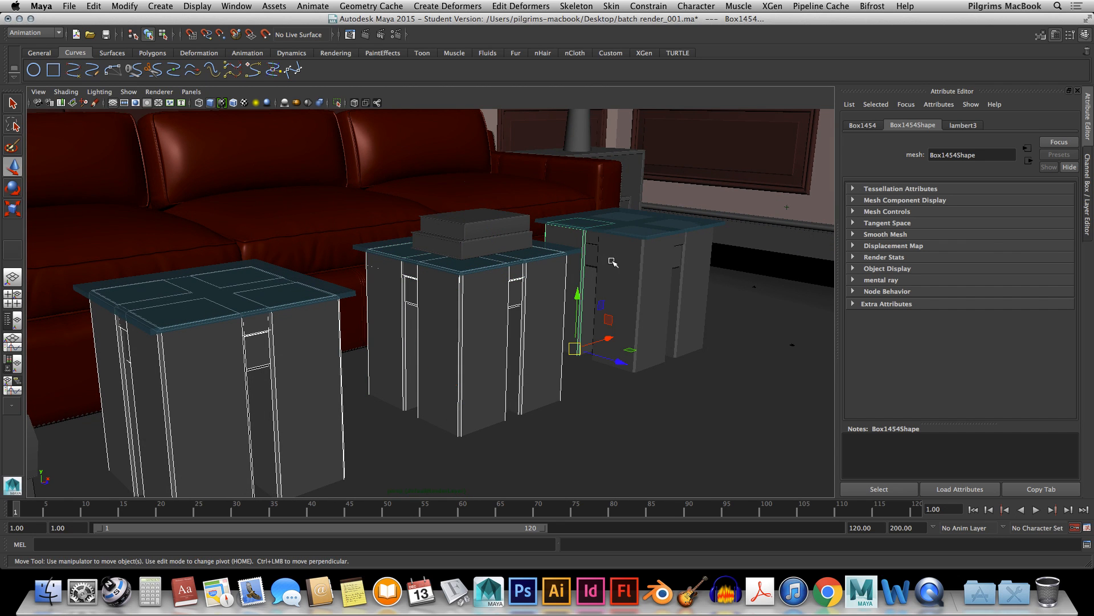
{"action": "left_click", "coordinate": [650, 260]}
{"action": "left_click", "coordinate": [695, 244]}
{"action": "left_click", "coordinate": [696, 260]}
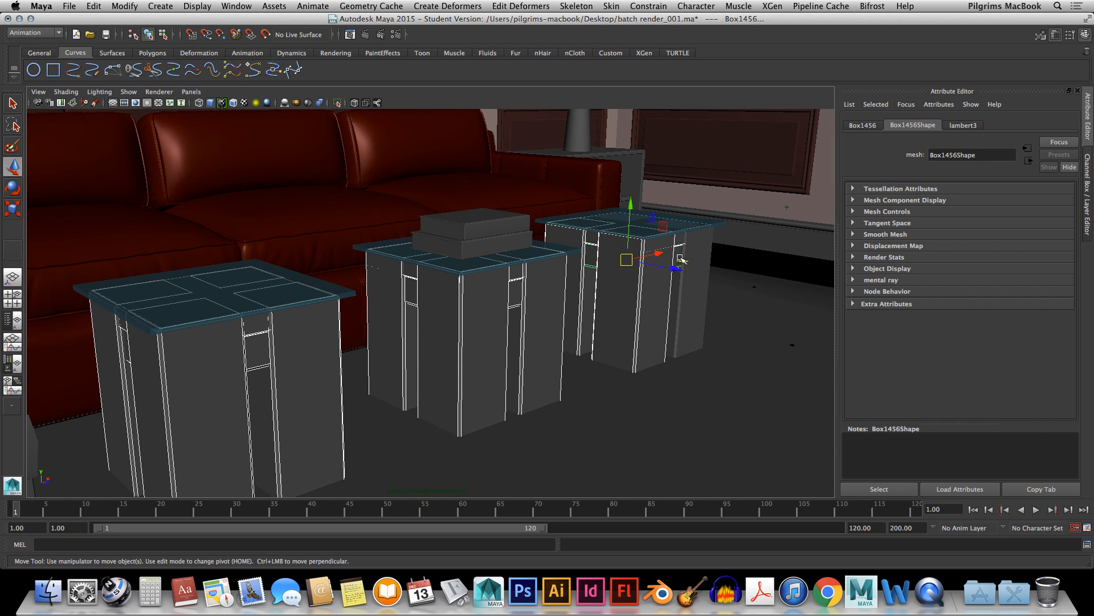
Add the remaining legs and crosspieces on the hidden sides of the small tables to the selection
{"action": "left_click_drag", "start_coordinate": [701, 269], "coordinate": [479, 308], "text": "alt"}
{"action": "left_click", "coordinate": [705, 292], "text": "shift"}
{"action": "middle_click_drag", "start_coordinate": [479, 308], "coordinate": [483, 111], "text": "alt"}
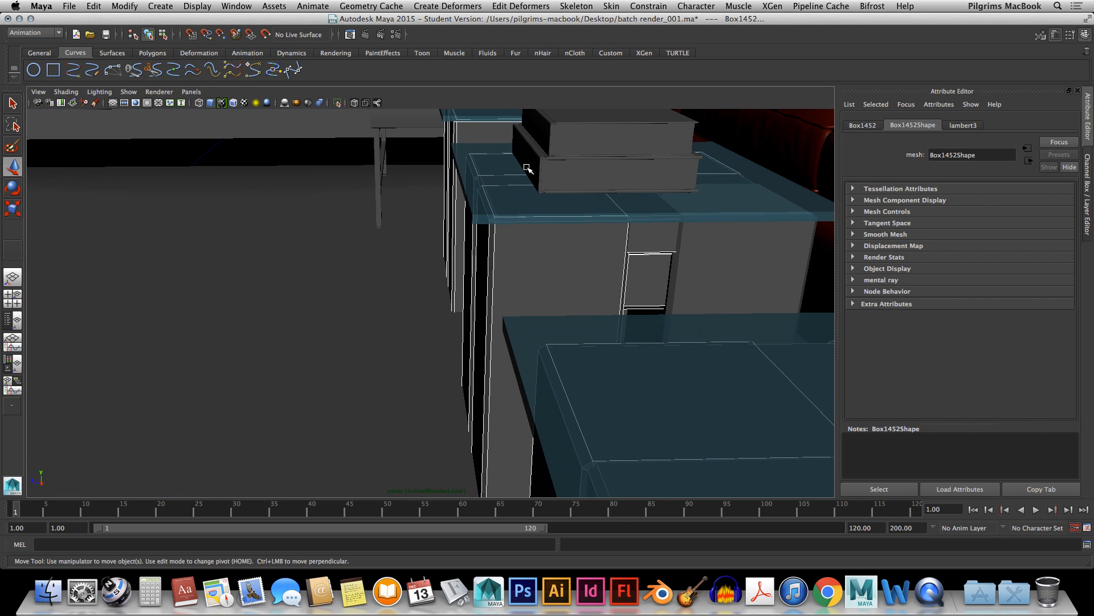
{"action": "left_click", "coordinate": [704, 253], "text": "shift"}
{"action": "right_click_drag", "start_coordinate": [704, 253], "coordinate": [574, 361], "text": "alt"}
{"action": "left_click", "coordinate": [590, 399], "text": "shift"}
{"action": "left_click_drag", "start_coordinate": [641, 400], "coordinate": [717, 396], "text": "alt"}
Assign a new Blinn material to the selected table legs and crosspieces and colour it dark yellow, with hue about 45 and saturation 1
{"action": "right_click_drag", "start_coordinate": [553, 256], "coordinate": [549, 486]}
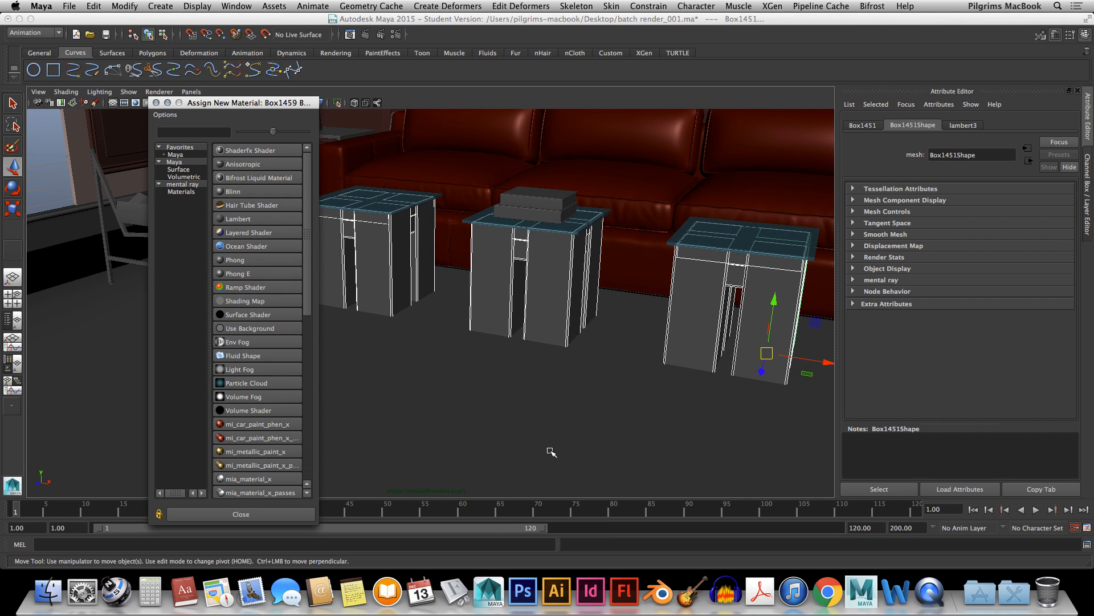
{"action": "left_click", "coordinate": [237, 193]}
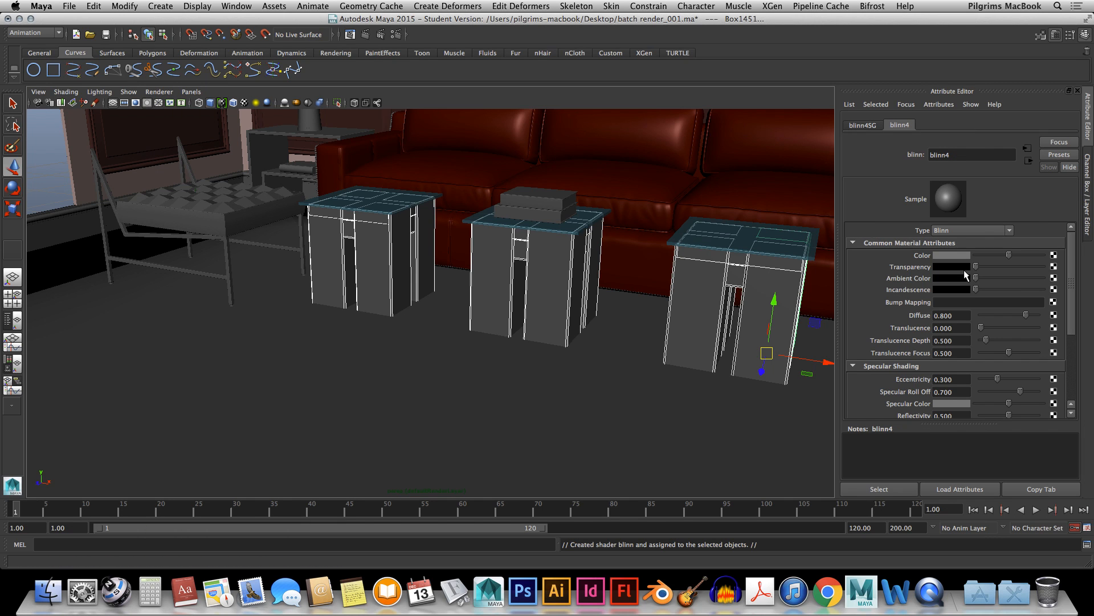
{"action": "left_click", "coordinate": [957, 259]}
{"action": "left_click", "coordinate": [909, 273]}
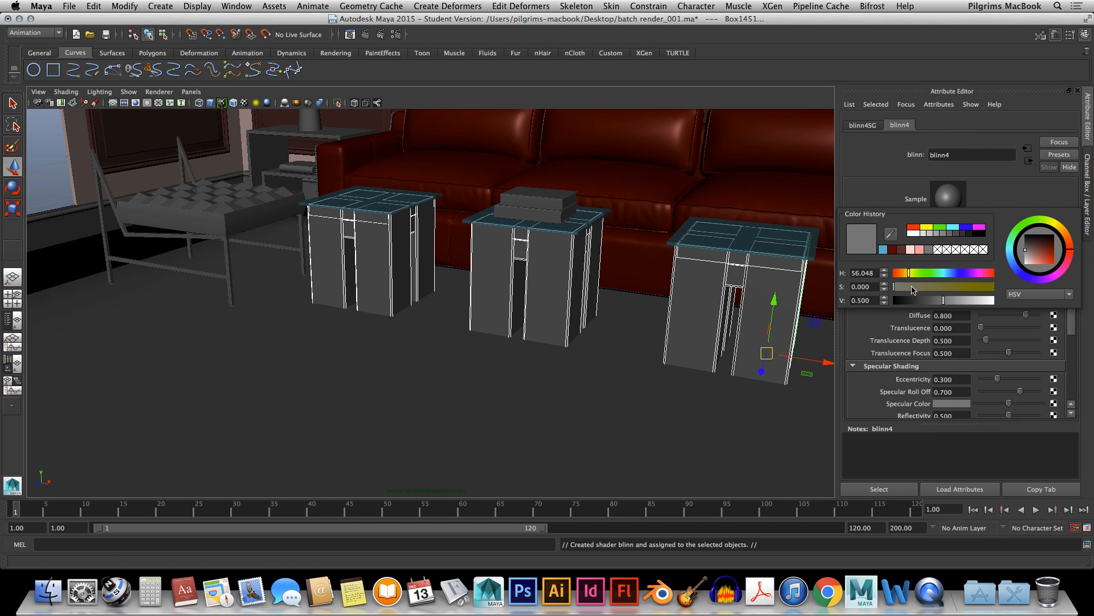
{"action": "left_click", "coordinate": [919, 287]}
{"action": "left_click_drag", "start_coordinate": [907, 275], "coordinate": [971, 291]}
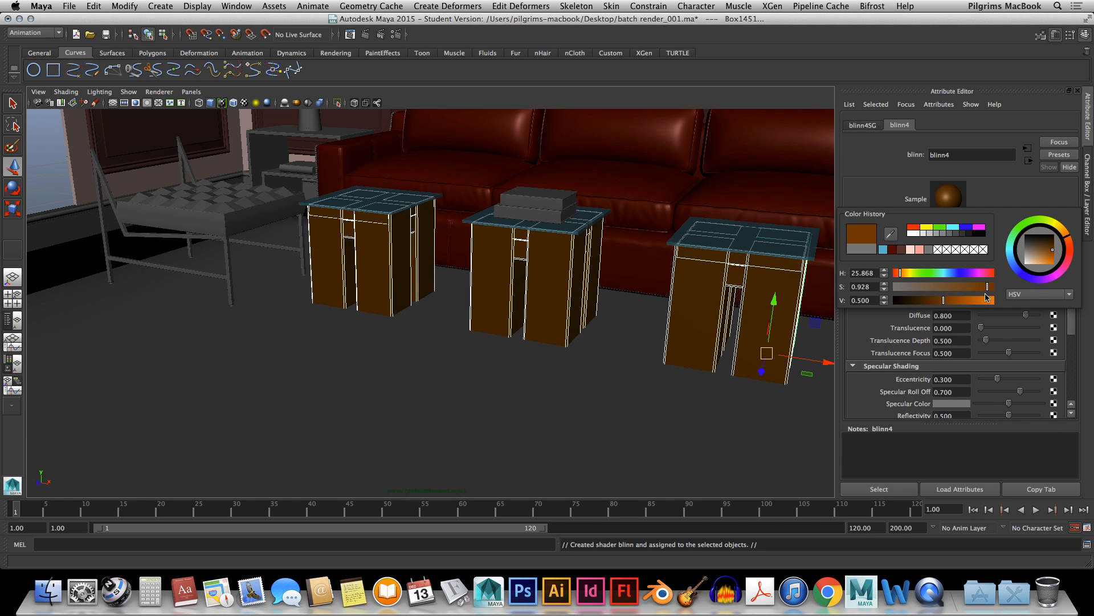
{"action": "left_click", "coordinate": [905, 273]}
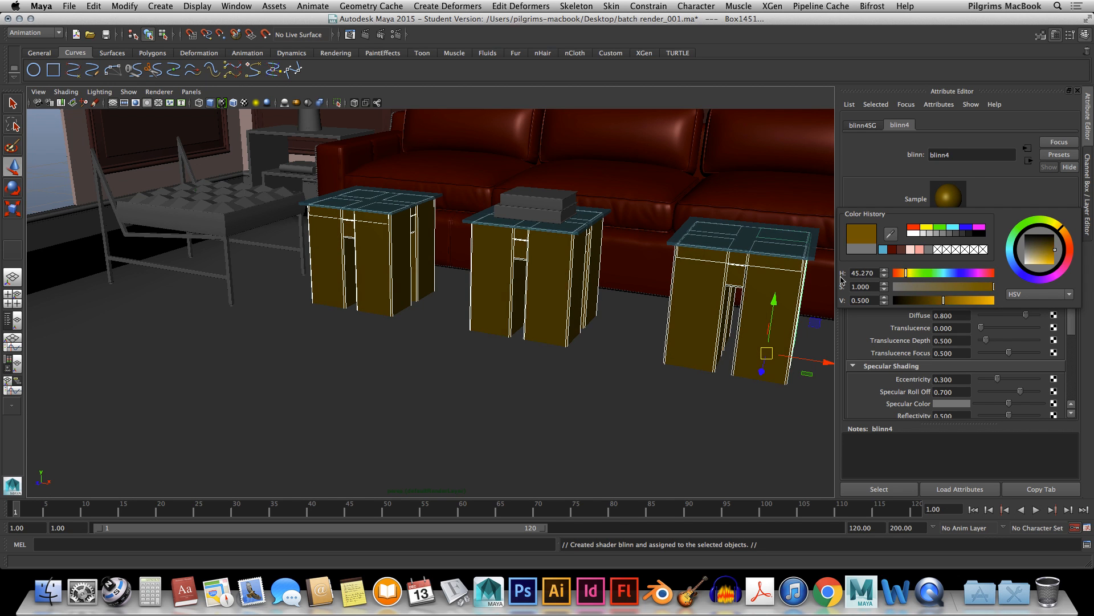
Return to object mode, clear the selection and look over the coloured tables and the whole room
{"action": "left_click_drag", "start_coordinate": [561, 284], "coordinate": [635, 301], "text": "alt"}
{"action": "middle_click_drag", "start_coordinate": [430, 217], "coordinate": [460, 295], "text": "alt"}
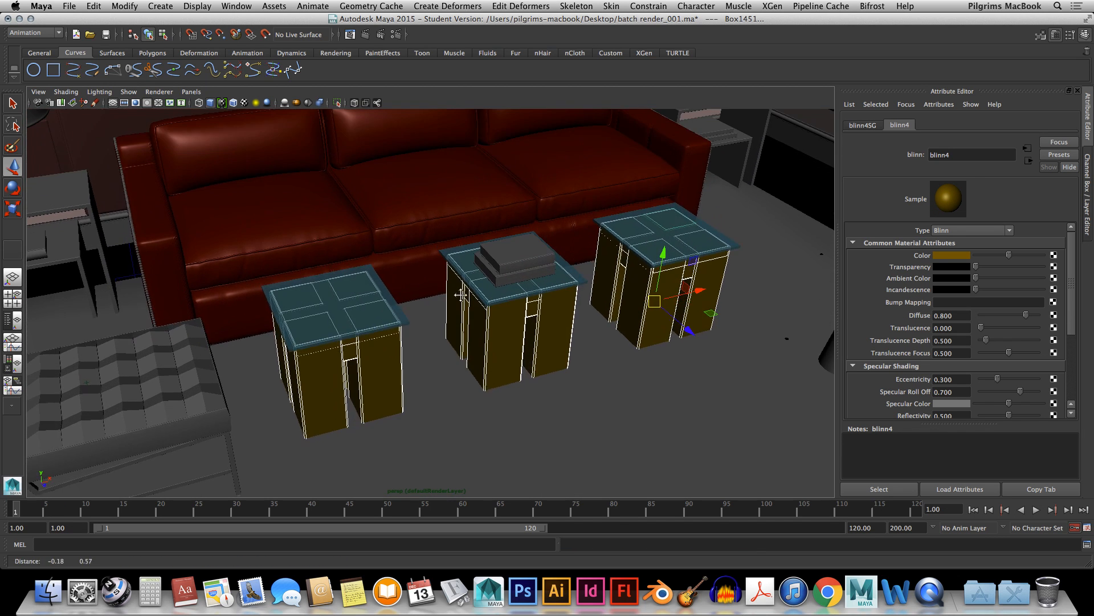
{"action": "left_click_drag", "start_coordinate": [548, 338], "coordinate": [563, 294], "text": "alt"}
{"action": "right_click", "coordinate": [558, 318]}
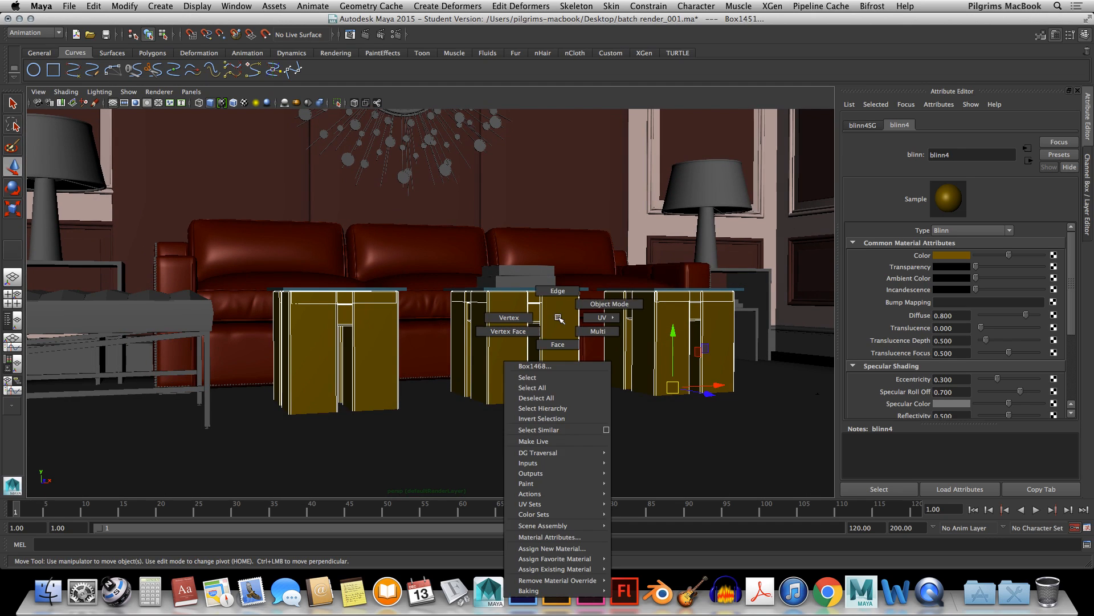
{"action": "right_click_drag", "start_coordinate": [558, 318], "coordinate": [605, 309]}
{"action": "scroll", "coordinate": [600, 367], "scroll_direction": "down", "scroll_amount": 10}
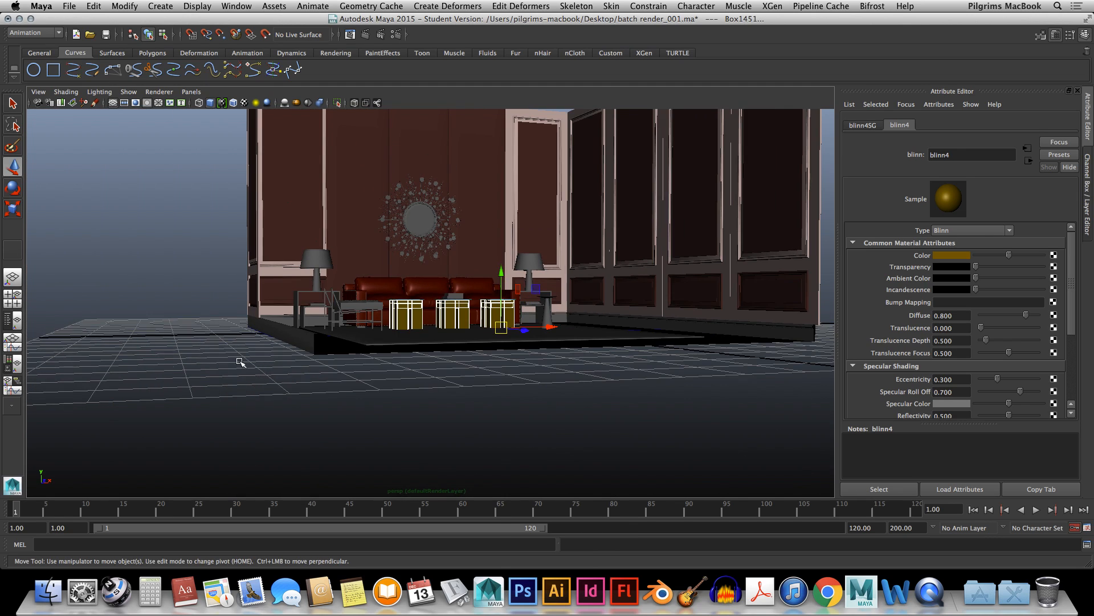
{"action": "left_click", "coordinate": [166, 360]}
{"action": "left_click_drag", "start_coordinate": [367, 288], "coordinate": [357, 342], "text": "alt"}
{"action": "middle_click_drag", "start_coordinate": [384, 266], "coordinate": [420, 319], "text": "alt"}
{"action": "scroll", "coordinate": [433, 305], "scroll_direction": "down", "scroll_amount": 3}
{"action": "scroll", "coordinate": [437, 303], "scroll_direction": "up", "scroll_amount": 5}
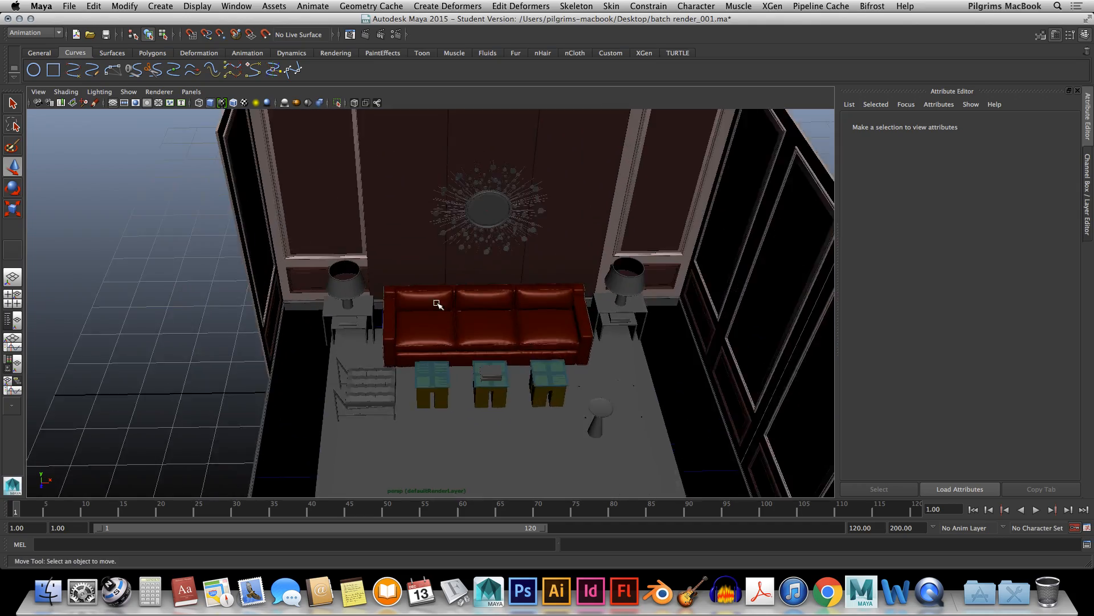
Delete the lounge chair beside the small tables, including both its frame and its woven cushion
{"action": "left_click_drag", "start_coordinate": [437, 304], "coordinate": [394, 320], "text": "alt"}
{"action": "scroll", "coordinate": [282, 336], "scroll_direction": "up", "scroll_amount": 3}
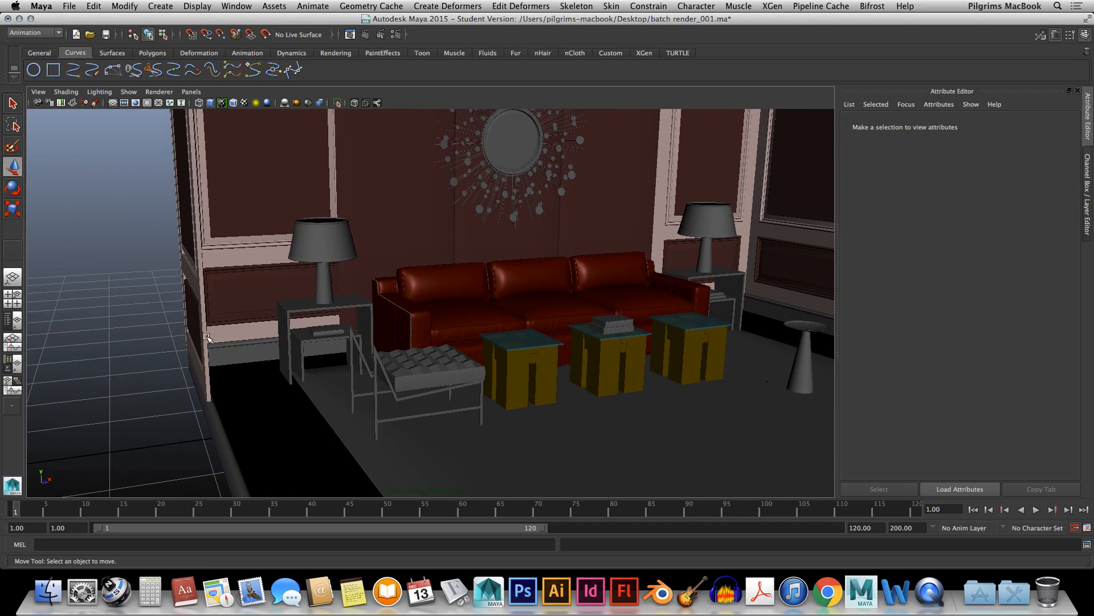
{"action": "left_click", "coordinate": [400, 371]}
{"action": "left_click_drag", "start_coordinate": [399, 371], "coordinate": [341, 391], "text": "alt"}
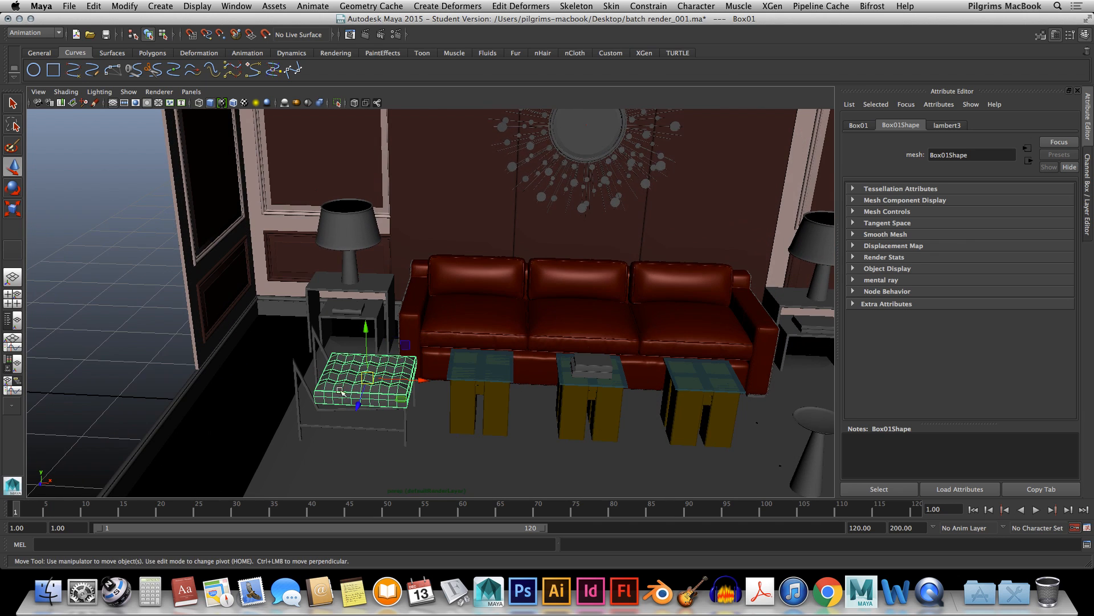
{"action": "left_click", "coordinate": [297, 374]}
{"action": "left_click", "coordinate": [313, 387]}
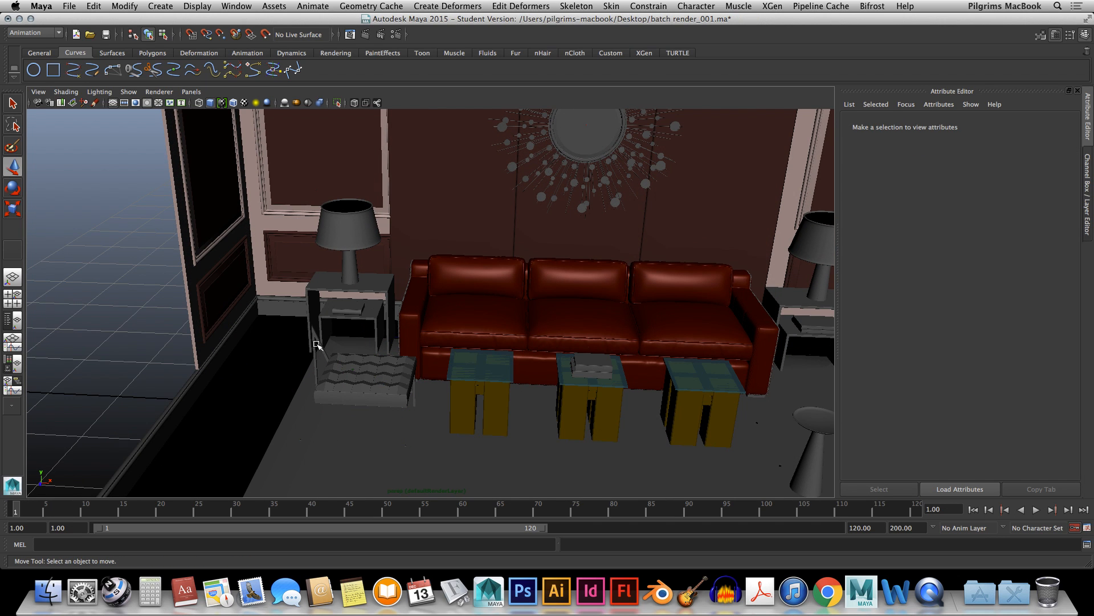
{"action": "left_click", "coordinate": [378, 373]}
{"action": "key", "text": "Delete"}
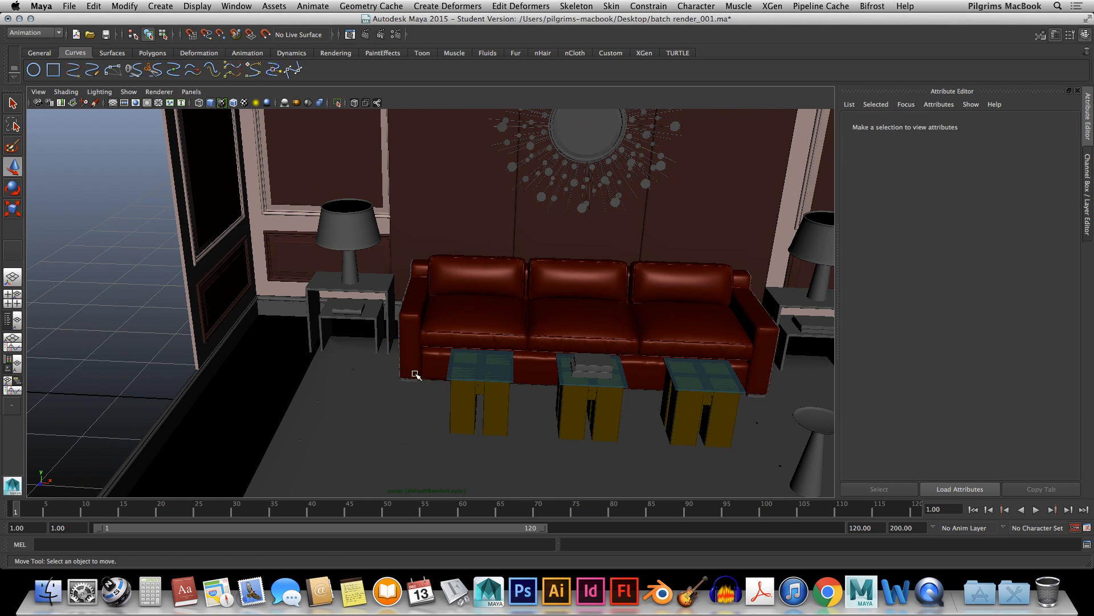
{"action": "left_click_drag", "start_coordinate": [415, 374], "coordinate": [501, 349], "text": "alt"}
{"action": "middle_click_drag", "start_coordinate": [522, 338], "coordinate": [481, 320], "text": "alt"}
{"action": "left_click_drag", "start_coordinate": [481, 319], "coordinate": [428, 375], "text": "alt"}
{"action": "middle_click_drag", "start_coordinate": [429, 375], "coordinate": [434, 379], "text": "alt"}
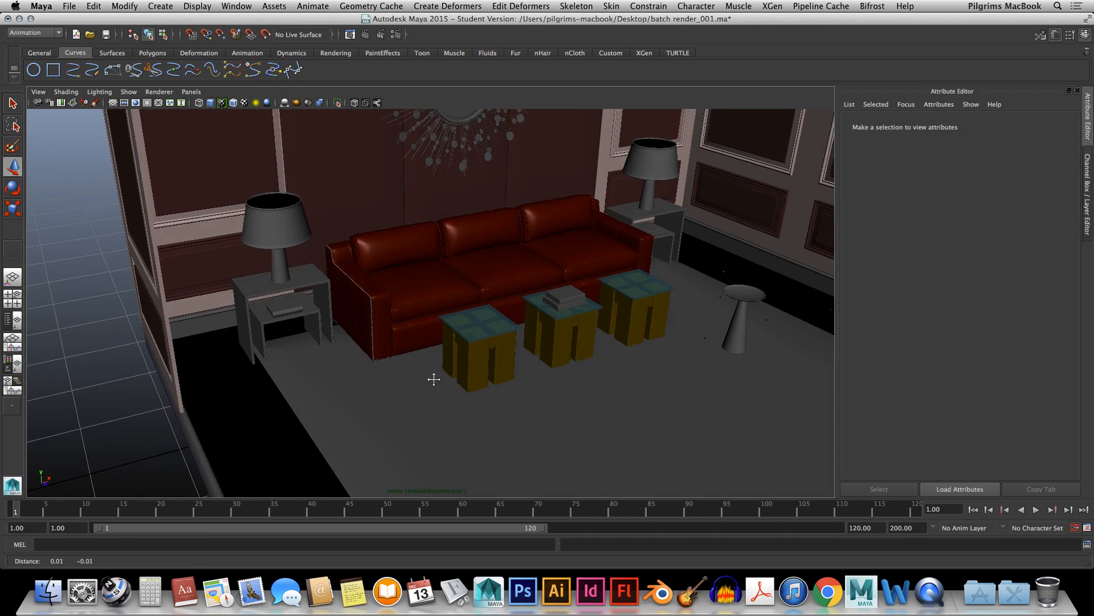
{"action": "left_click_drag", "start_coordinate": [433, 379], "coordinate": [366, 307], "text": "alt"}
{"action": "left_click", "coordinate": [368, 255]}
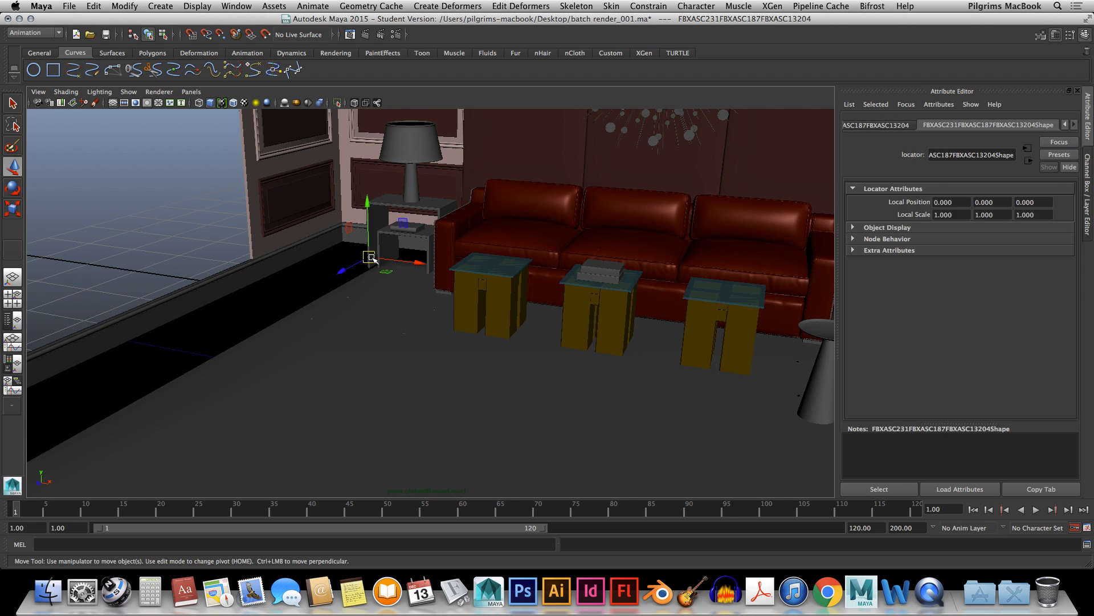
{"action": "key", "text": "super+z"}
{"action": "left_click", "coordinate": [324, 285]}
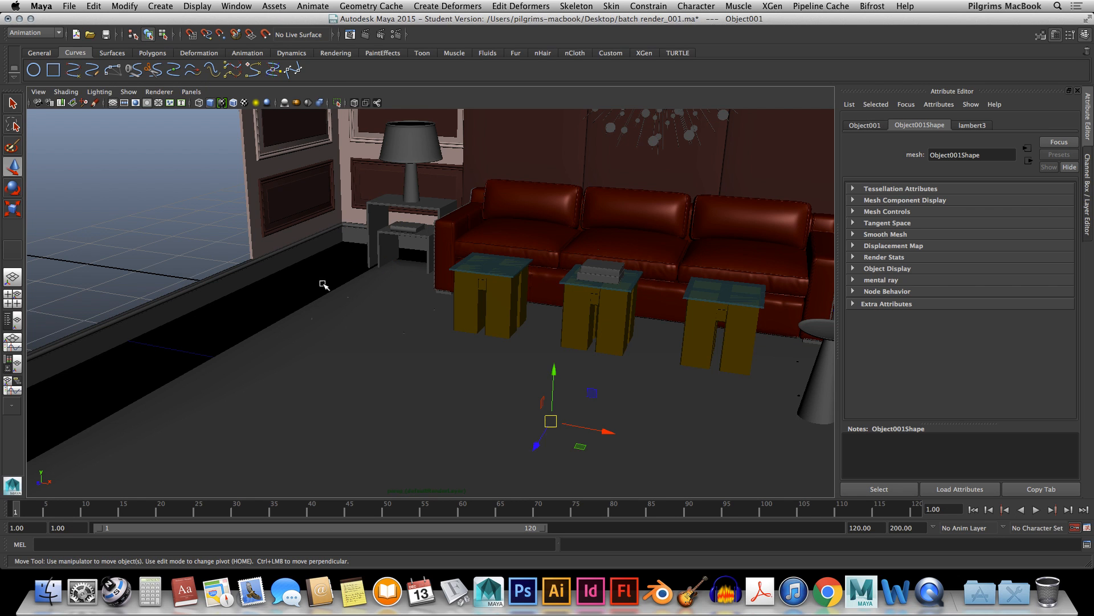
{"action": "left_click", "coordinate": [313, 318]}
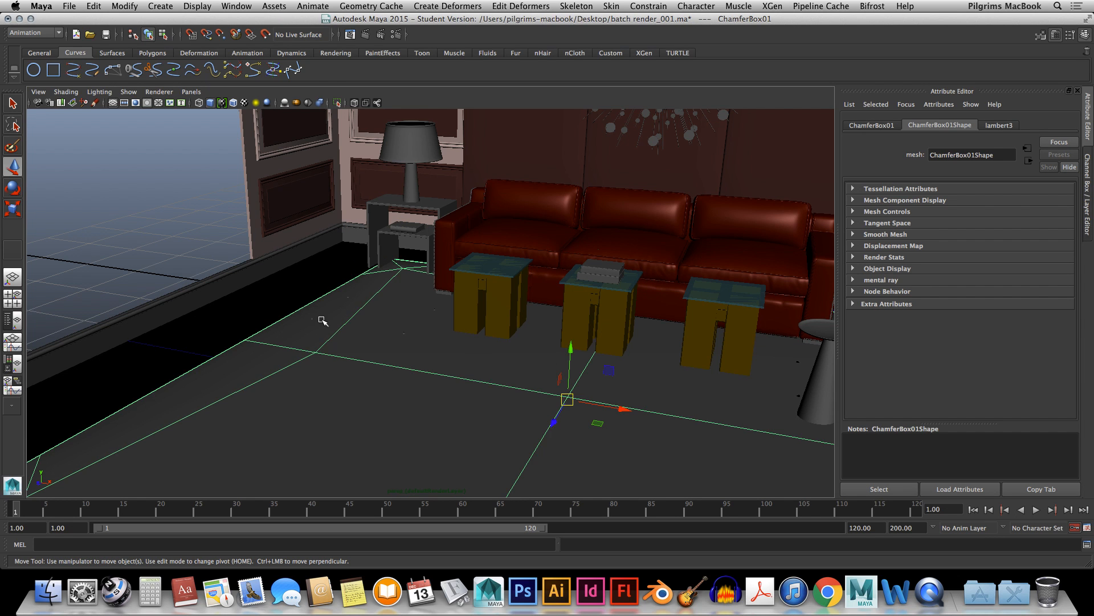
Delete the tiny leftover chair part on the rug in front of the sofa's end
{"action": "scroll", "coordinate": [320, 318], "scroll_direction": "up", "scroll_amount": 10}
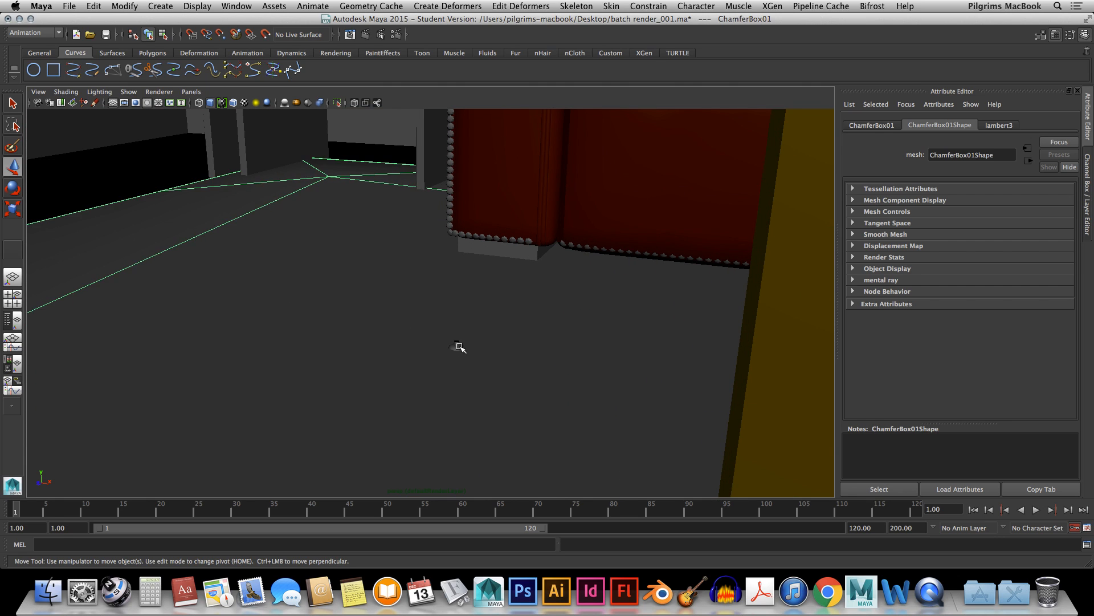
{"action": "left_click", "coordinate": [459, 346]}
{"action": "key", "text": "Delete"}
{"action": "scroll", "coordinate": [394, 341], "scroll_direction": "down", "scroll_amount": 8}
{"action": "middle_click_drag", "start_coordinate": [317, 318], "coordinate": [400, 291], "text": "alt"}
{"action": "scroll", "coordinate": [404, 327], "scroll_direction": "down", "scroll_amount": 3}
{"action": "left_click", "coordinate": [463, 339]}
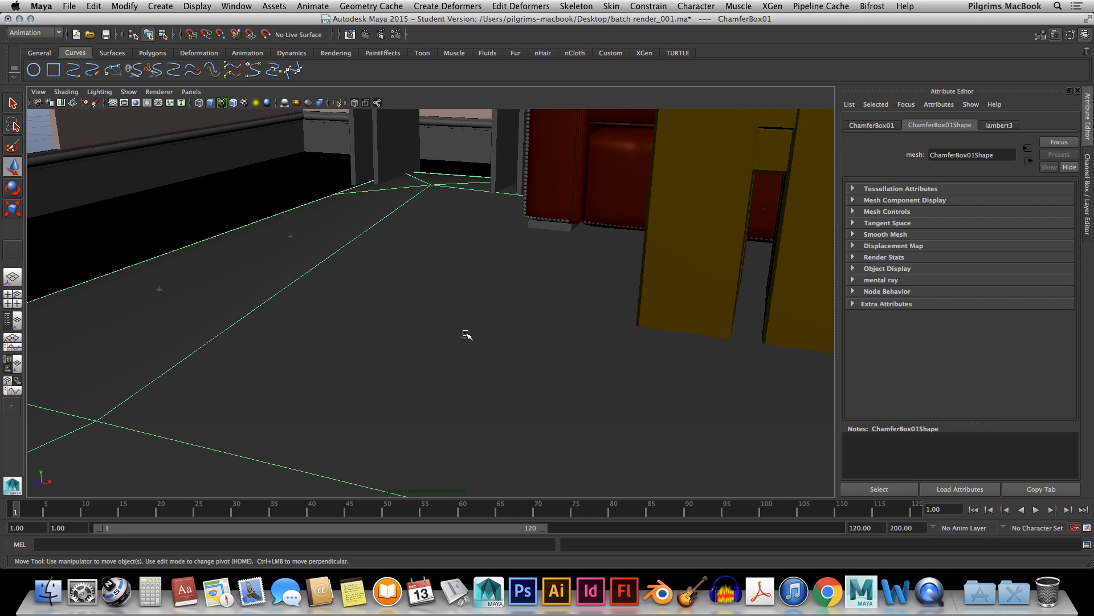
{"action": "left_click", "coordinate": [466, 336]}
{"action": "key", "text": "Delete"}
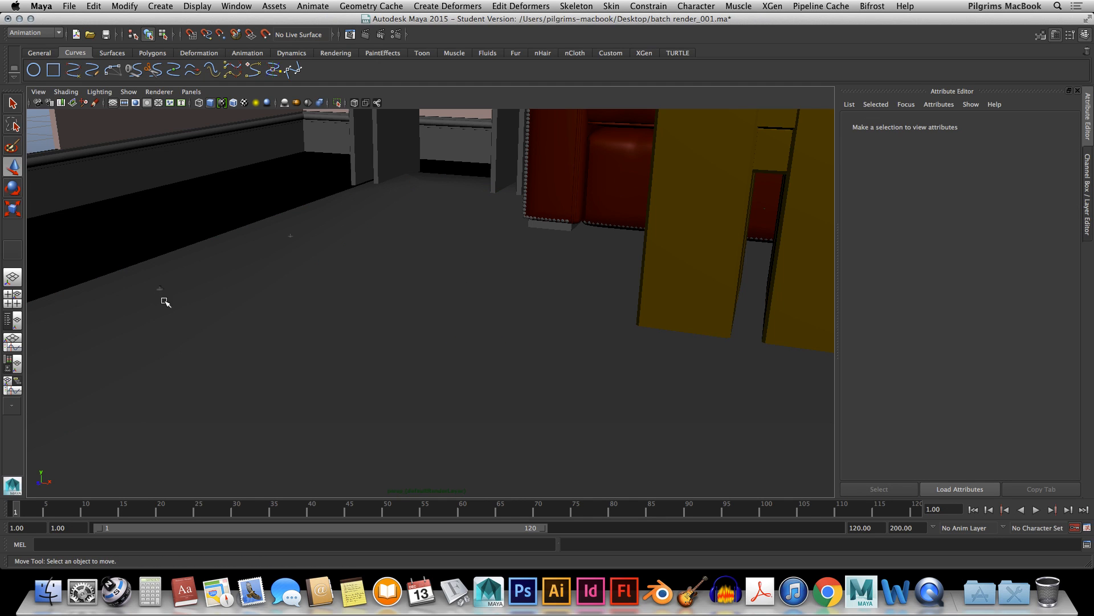
Delete the nearer of the two tiny leftover chair parts along the rug's outer edge
{"action": "left_click", "coordinate": [163, 291]}
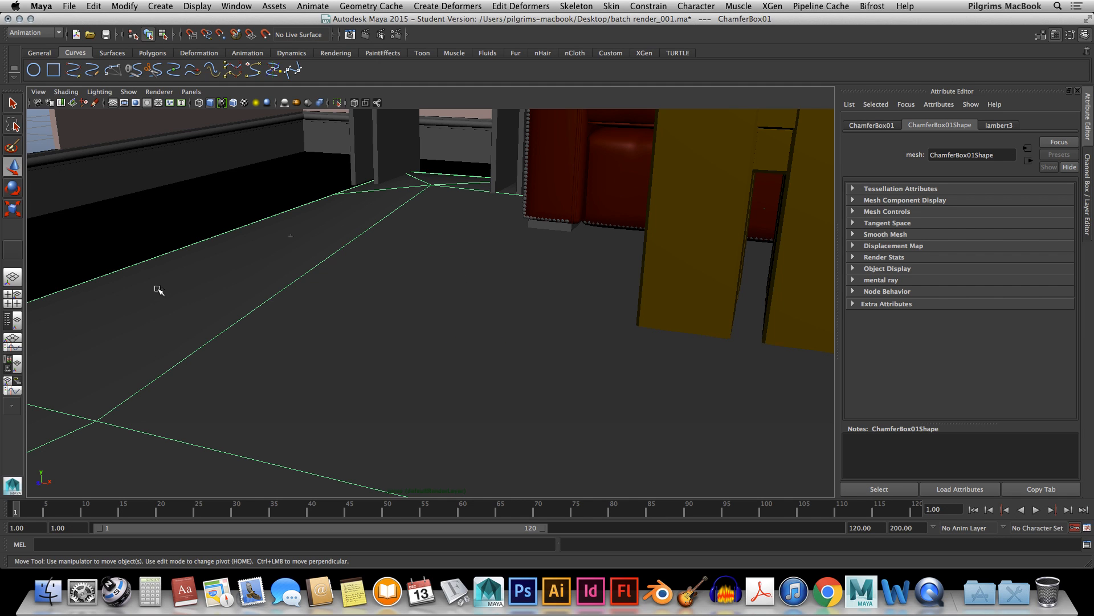
{"action": "left_click", "coordinate": [55, 146]}
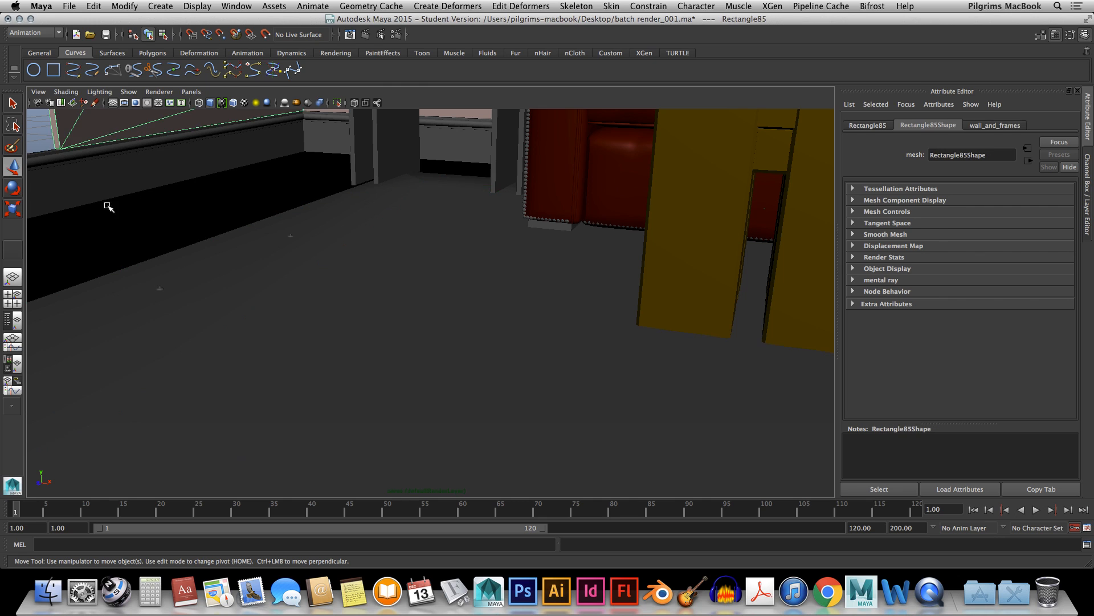
{"action": "left_click", "coordinate": [181, 300]}
{"action": "middle_click_drag", "start_coordinate": [206, 299], "coordinate": [376, 294], "text": "alt"}
{"action": "scroll", "coordinate": [371, 290], "scroll_direction": "up", "scroll_amount": 10}
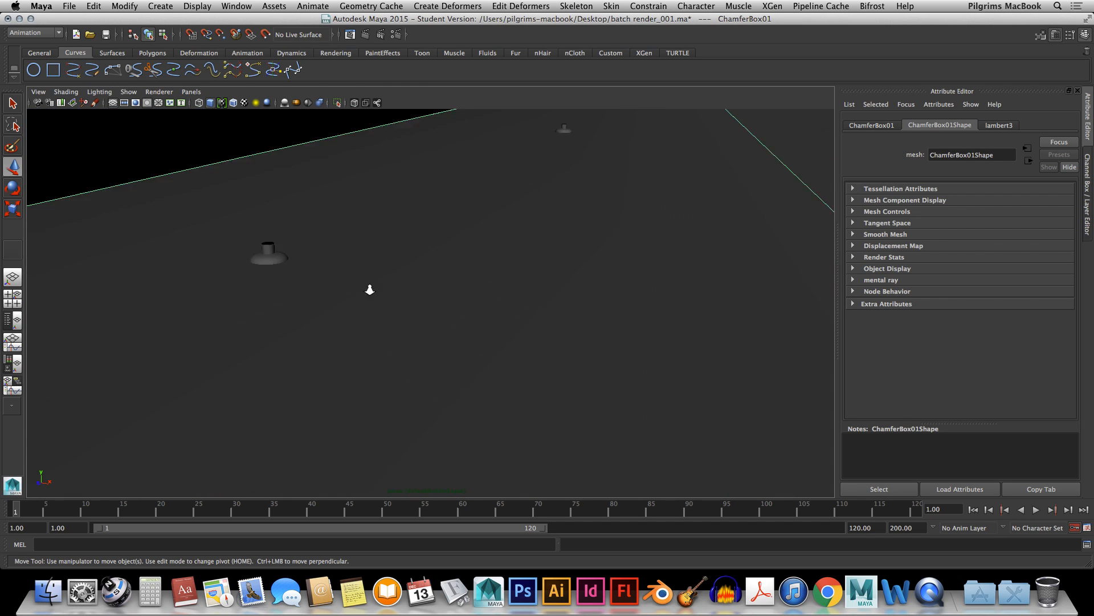
{"action": "left_click", "coordinate": [174, 237]}
{"action": "key", "text": "Delete"}
Delete the last tiny chair part on the rug, towards the end table
{"action": "scroll", "coordinate": [409, 215], "scroll_direction": "down", "scroll_amount": 10}
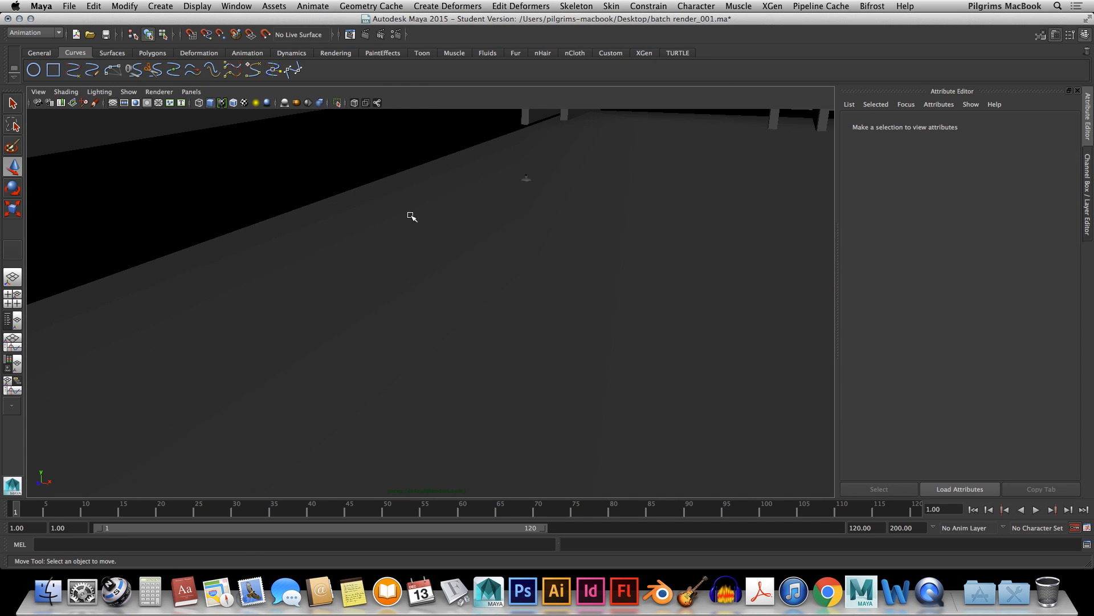
{"action": "left_click", "coordinate": [526, 179]}
{"action": "left_click", "coordinate": [524, 180]}
{"action": "key", "text": "Delete"}
Delete the round pedestal side table on the far side of the small tables
{"action": "scroll", "coordinate": [527, 213], "scroll_direction": "down", "scroll_amount": 10}
{"action": "left_click_drag", "start_coordinate": [528, 215], "coordinate": [598, 228], "text": "alt"}
{"action": "scroll", "coordinate": [599, 228], "scroll_direction": "up", "scroll_amount": 6}
{"action": "scroll", "coordinate": [599, 228], "scroll_direction": "down", "scroll_amount": 10}
{"action": "middle_click_drag", "start_coordinate": [599, 228], "coordinate": [351, 316], "text": "alt"}
{"action": "scroll", "coordinate": [370, 343], "scroll_direction": "up", "scroll_amount": 6}
{"action": "scroll", "coordinate": [369, 343], "scroll_direction": "up", "scroll_amount": 6}
{"action": "middle_click_drag", "start_coordinate": [289, 385], "coordinate": [558, 200], "text": "alt"}
{"action": "left_click", "coordinate": [352, 326]}
{"action": "scroll", "coordinate": [359, 353], "scroll_direction": "down", "scroll_amount": 5}
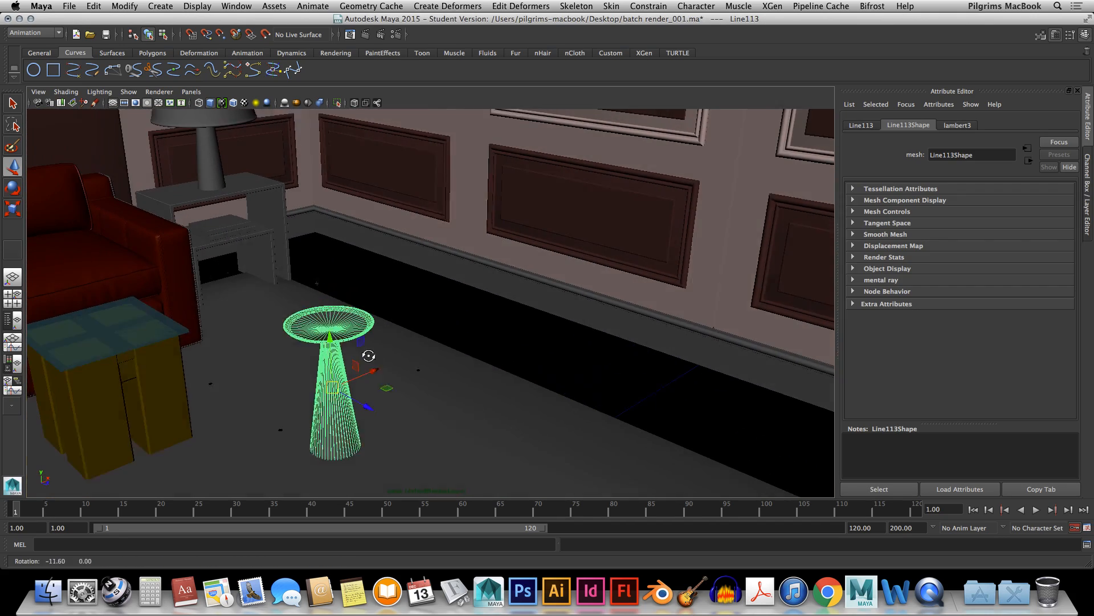
{"action": "key", "text": "Delete"}
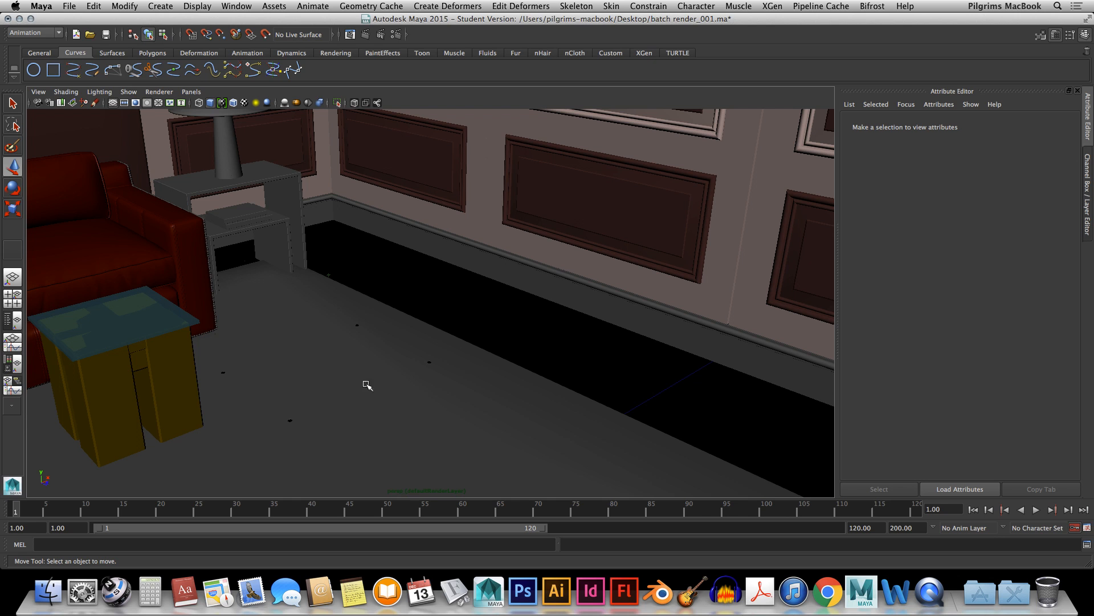
Delete the tiny leftover part on the rug nearest the panelled side wall
{"action": "left_click", "coordinate": [430, 362]}
{"action": "scroll", "coordinate": [427, 366], "scroll_direction": "up", "scroll_amount": 8}
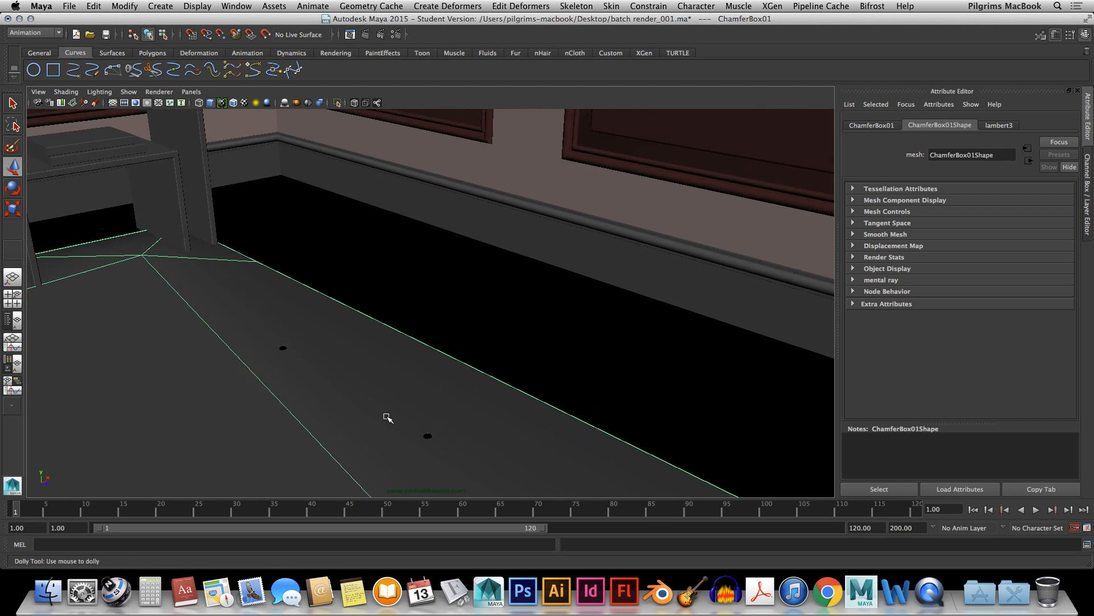
{"action": "scroll", "coordinate": [407, 438], "scroll_direction": "down", "scroll_amount": 4}
{"action": "middle_click_drag", "start_coordinate": [409, 435], "coordinate": [412, 395], "text": "alt"}
{"action": "scroll", "coordinate": [426, 425], "scroll_direction": "down", "scroll_amount": 2}
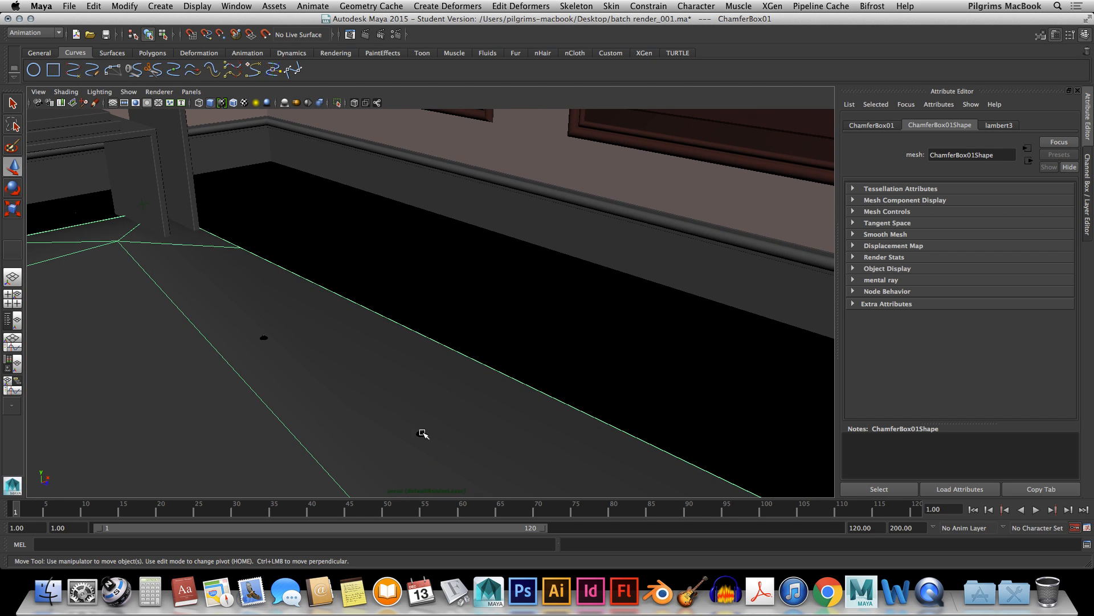
{"action": "left_click", "coordinate": [423, 434]}
{"action": "left_click", "coordinate": [265, 338]}
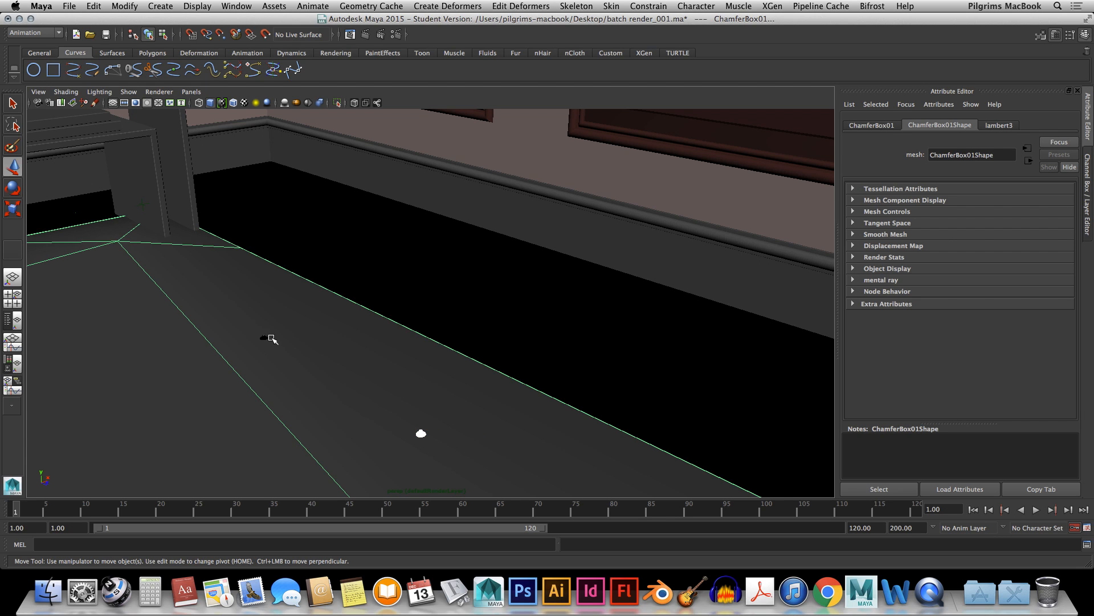
{"action": "key", "text": "super+z"}
{"action": "left_click", "coordinate": [267, 338], "text": "shift"}
{"action": "key", "text": "super+z"}
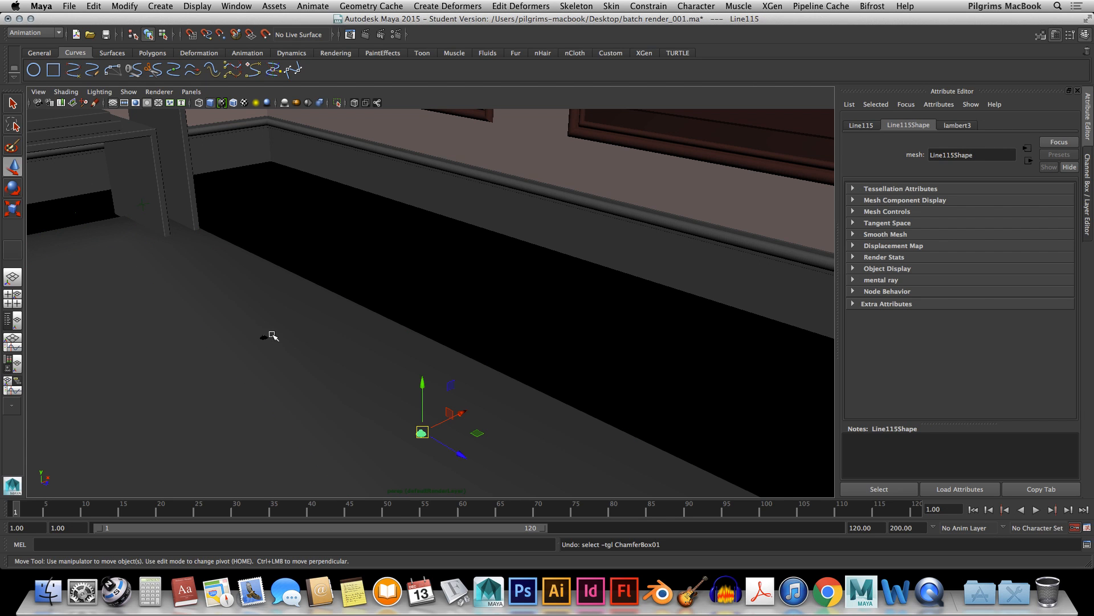
{"action": "left_click", "coordinate": [264, 348]}
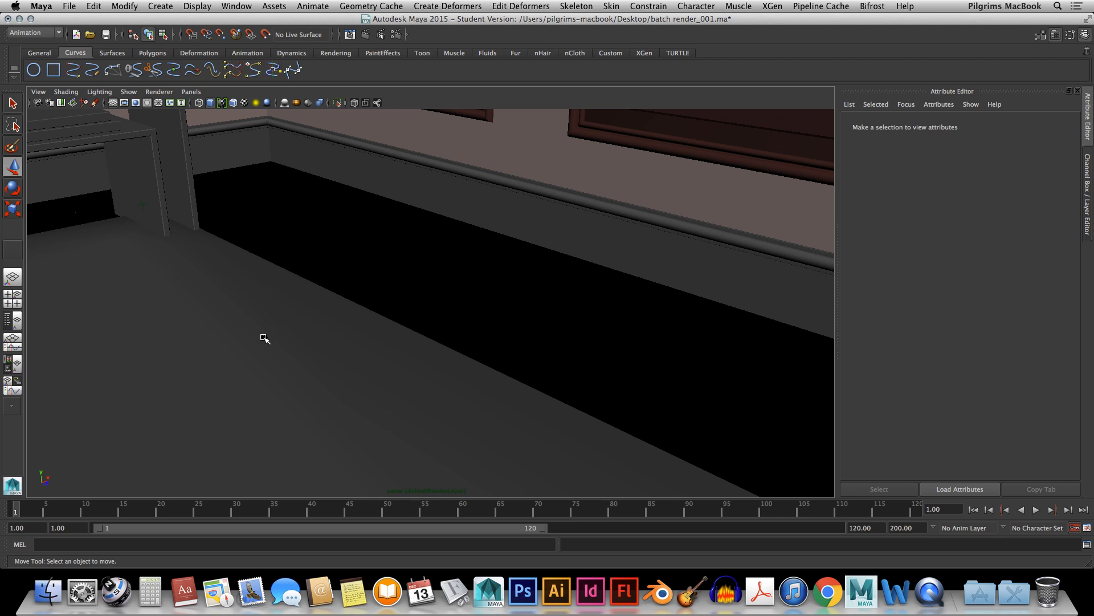
Delete the next two tiny leftover parts along the rug's edge towards the end table
{"action": "left_click", "coordinate": [265, 338]}
{"action": "middle_click_drag", "start_coordinate": [261, 335], "coordinate": [209, 359], "text": "alt"}
{"action": "left_click", "coordinate": [140, 357]}
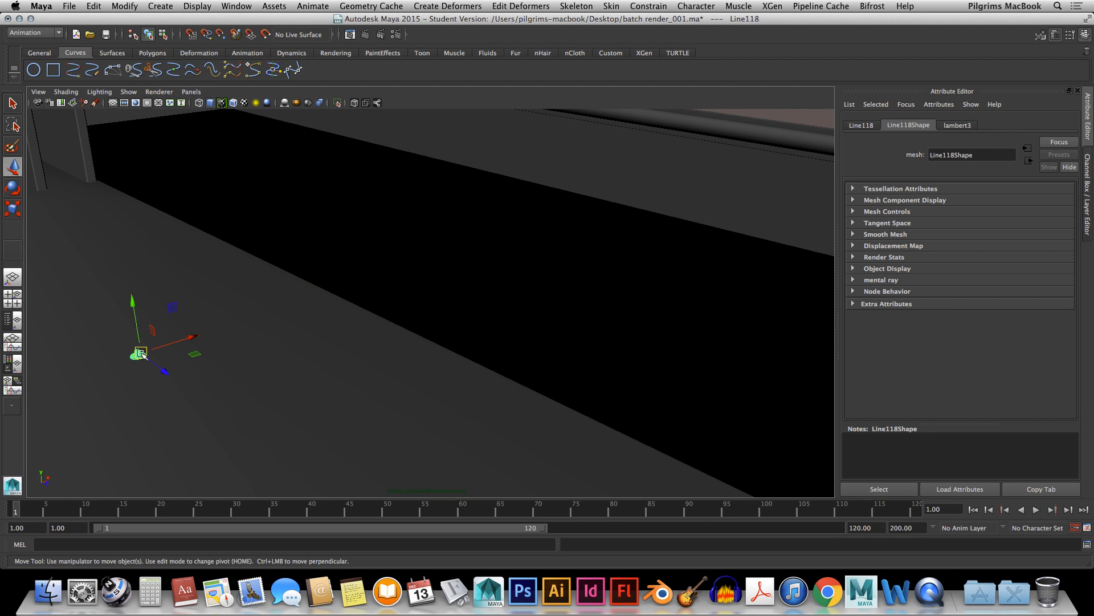
{"action": "left_click", "coordinate": [160, 366]}
{"action": "left_click_drag", "start_coordinate": [162, 367], "coordinate": [329, 281], "text": "alt"}
{"action": "left_click", "coordinate": [329, 251]}
{"action": "left_click", "coordinate": [330, 280]}
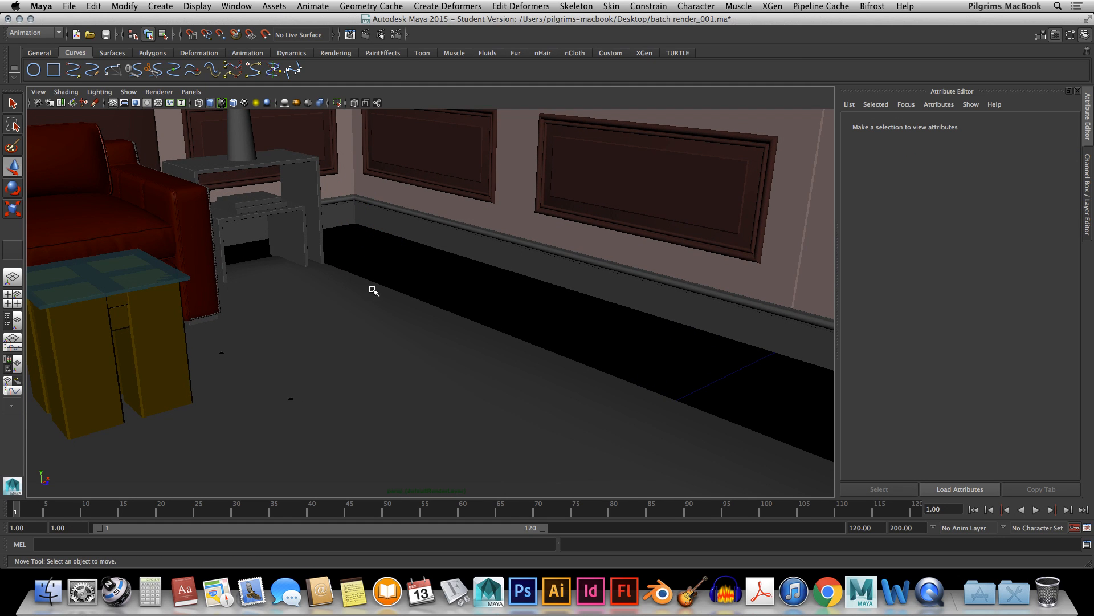
Delete the nearer of the two tiny leftover parts on the rug beside the closest small table
{"action": "left_click", "coordinate": [369, 311]}
{"action": "left_click_drag", "start_coordinate": [369, 310], "coordinate": [307, 368], "text": "alt"}
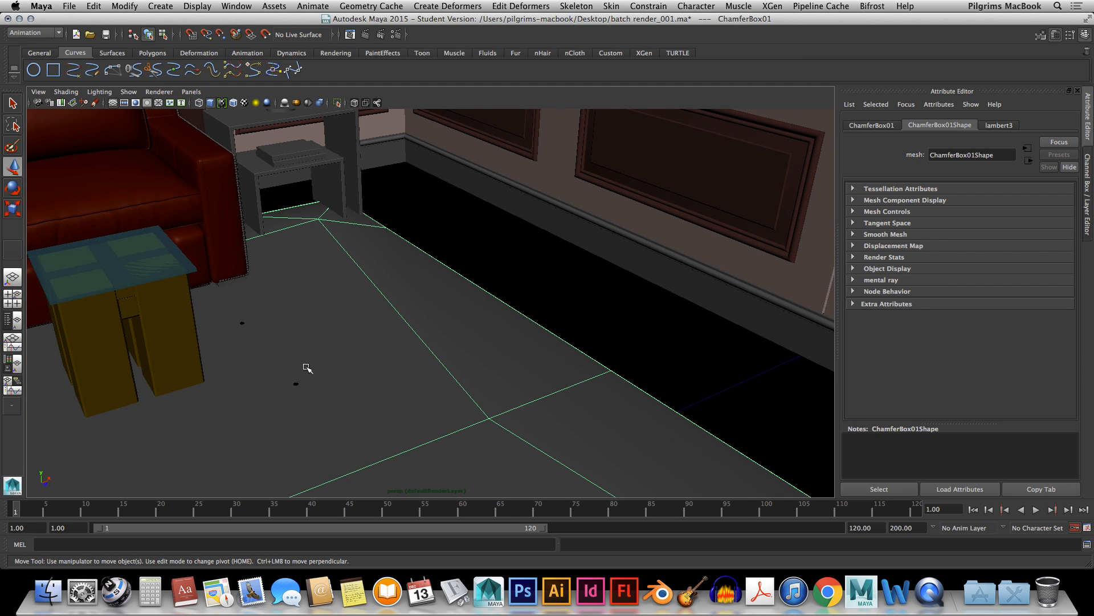
{"action": "left_click", "coordinate": [297, 382]}
{"action": "left_click", "coordinate": [268, 360]}
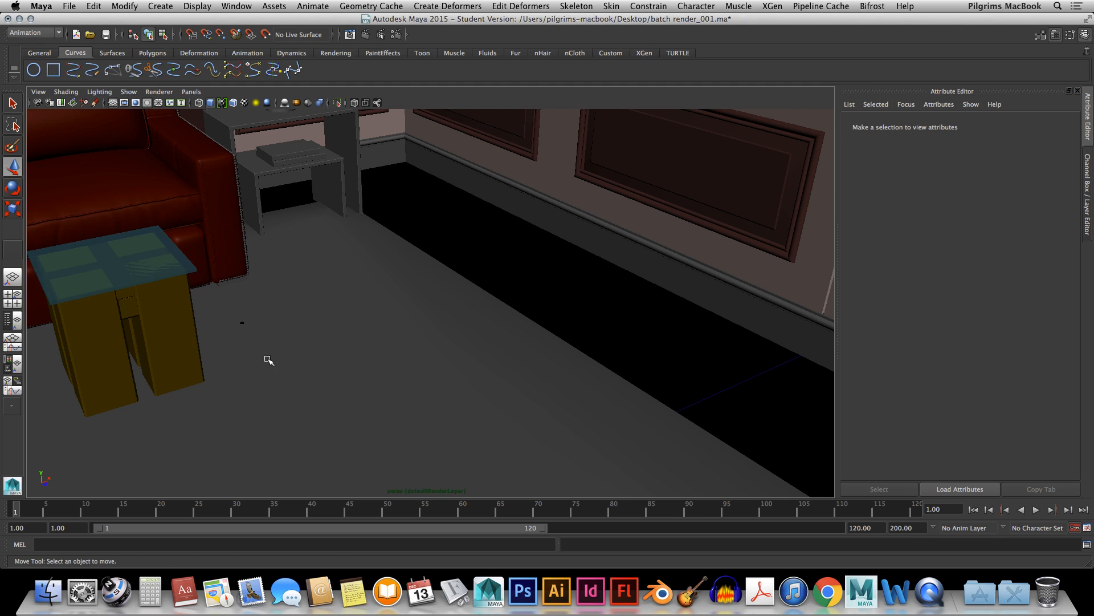
Delete the remaining tiny leftover part on the rug beside the closest small table
{"action": "left_click_drag", "start_coordinate": [244, 329], "coordinate": [408, 305], "text": "alt"}
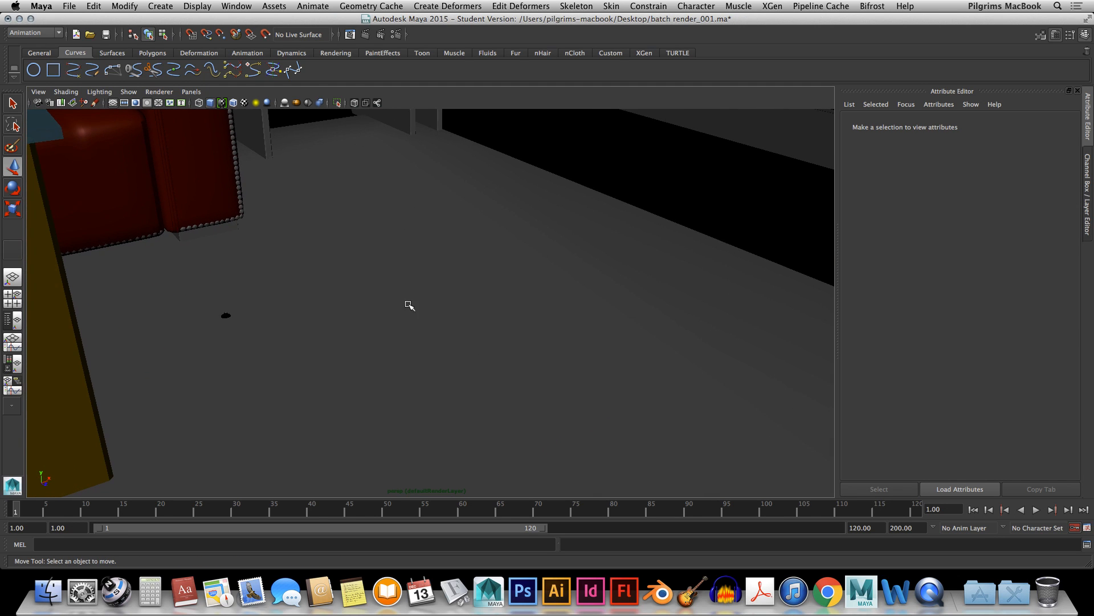
{"action": "left_click", "coordinate": [226, 315]}
{"action": "left_click", "coordinate": [260, 313]}
Assign a new Blinn material to the stacked books on the nested end table between the sofa and the panelled side wall
{"action": "scroll", "coordinate": [274, 320], "scroll_direction": "down", "scroll_amount": 10}
{"action": "scroll", "coordinate": [275, 322], "scroll_direction": "down", "scroll_amount": 3}
{"action": "scroll", "coordinate": [372, 266], "scroll_direction": "up", "scroll_amount": 10}
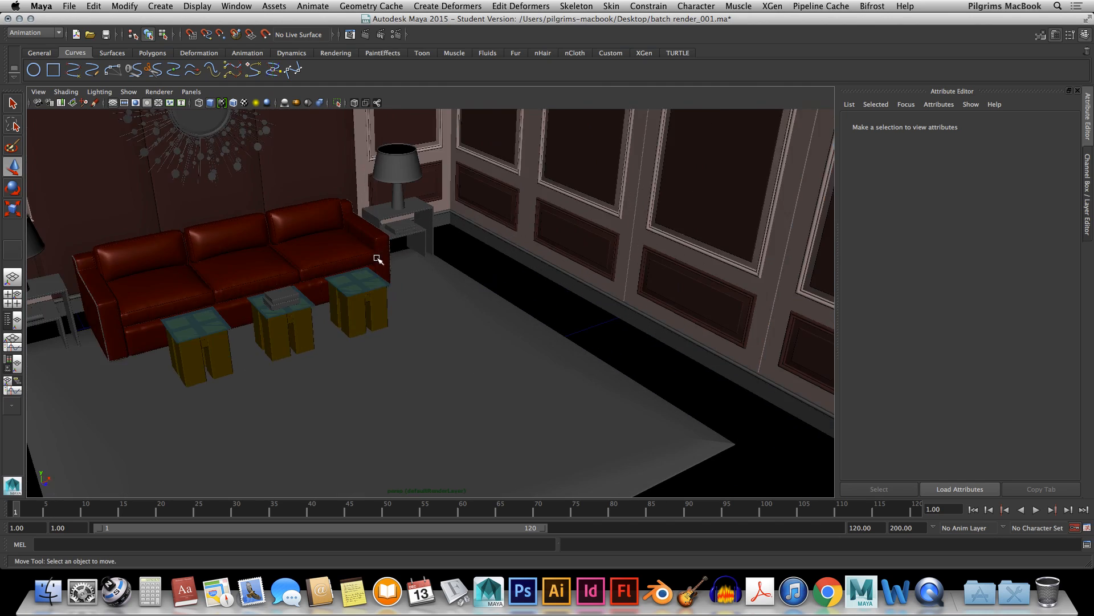
{"action": "middle_click_drag", "start_coordinate": [419, 163], "coordinate": [351, 433], "text": "alt"}
{"action": "scroll", "coordinate": [352, 434], "scroll_direction": "up", "scroll_amount": 5}
{"action": "left_click_drag", "start_coordinate": [313, 347], "coordinate": [241, 340], "text": "alt"}
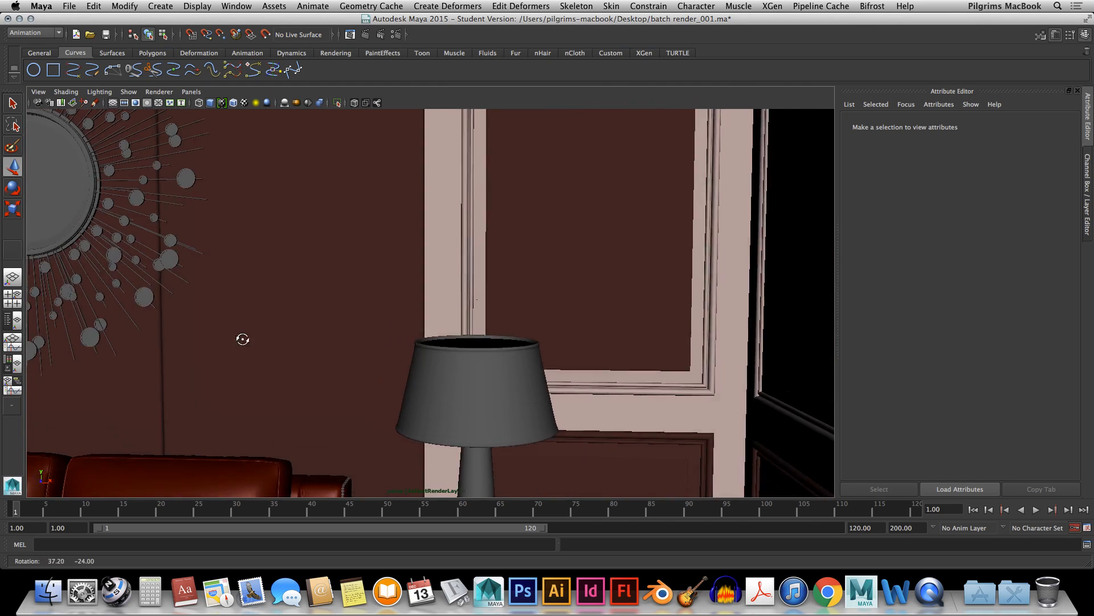
{"action": "middle_click_drag", "start_coordinate": [354, 251], "coordinate": [313, 161], "text": "alt"}
{"action": "middle_click_drag", "start_coordinate": [449, 337], "coordinate": [399, 248], "text": "alt"}
{"action": "left_click_drag", "start_coordinate": [358, 342], "coordinate": [379, 448], "text": "alt"}
{"action": "left_click", "coordinate": [321, 260]}
{"action": "left_click_drag", "start_coordinate": [320, 259], "coordinate": [318, 269]}
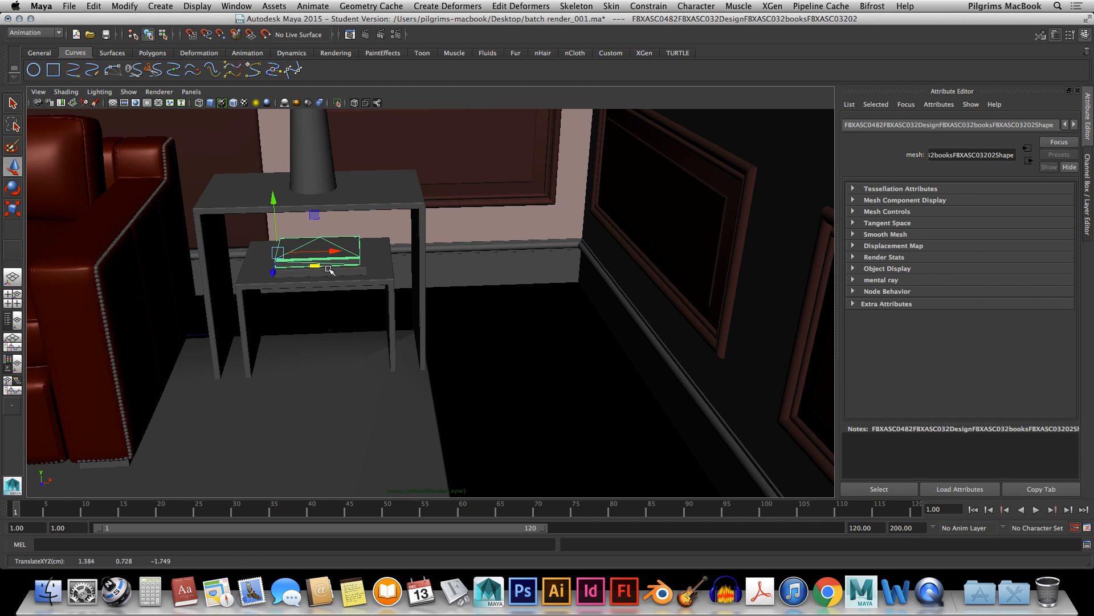
{"action": "left_click", "coordinate": [373, 267], "text": "shift"}
{"action": "right_click", "coordinate": [353, 265]}
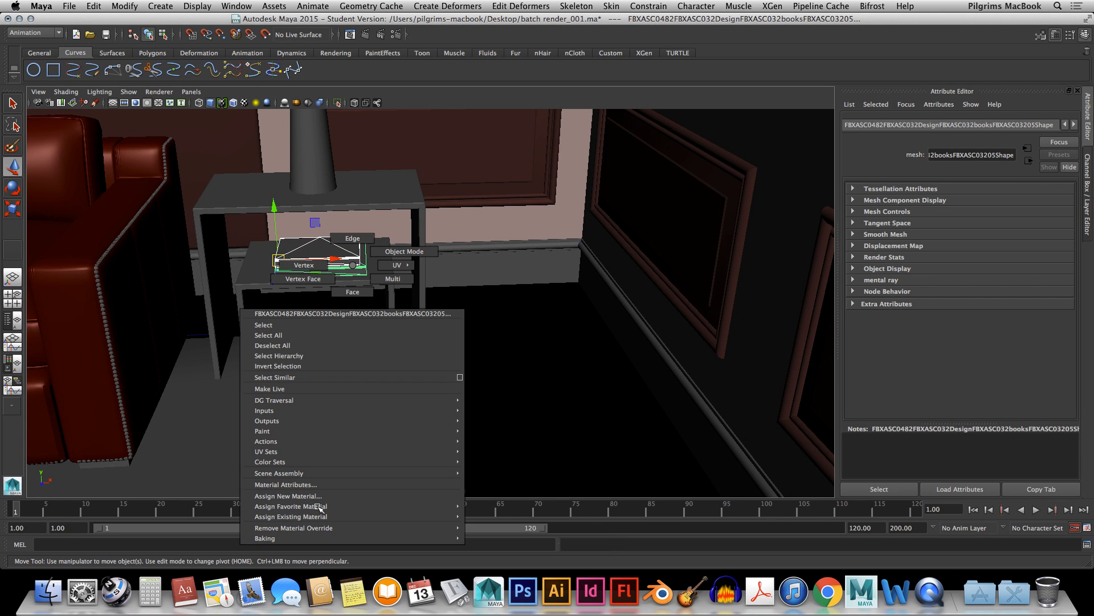
{"action": "right_click_drag", "start_coordinate": [327, 318], "coordinate": [382, 235]}
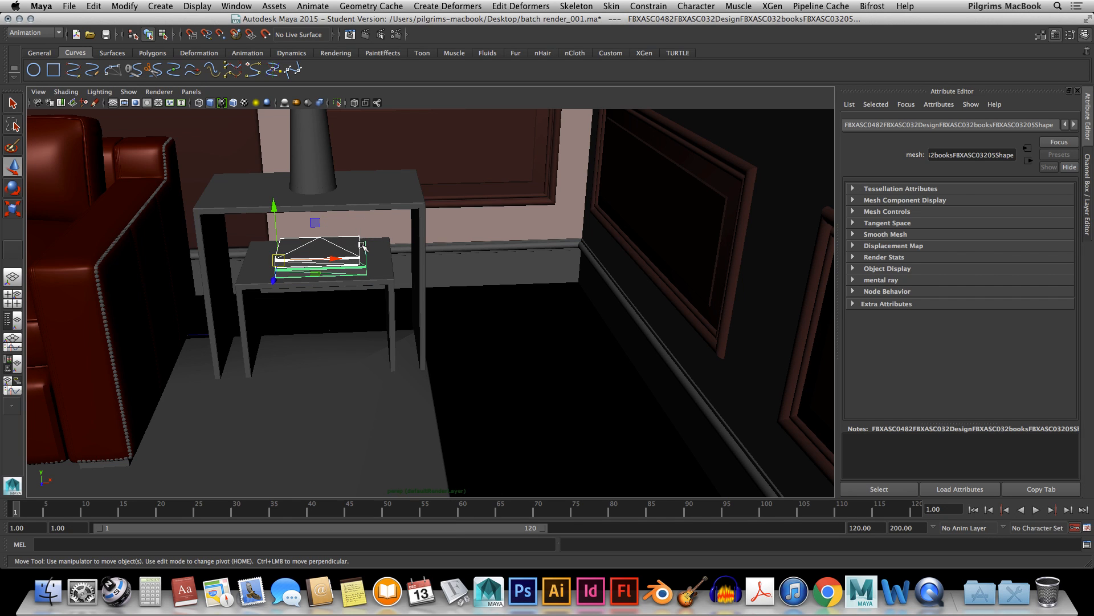
{"action": "left_click", "coordinate": [309, 251]}
{"action": "left_click", "coordinate": [304, 256]}
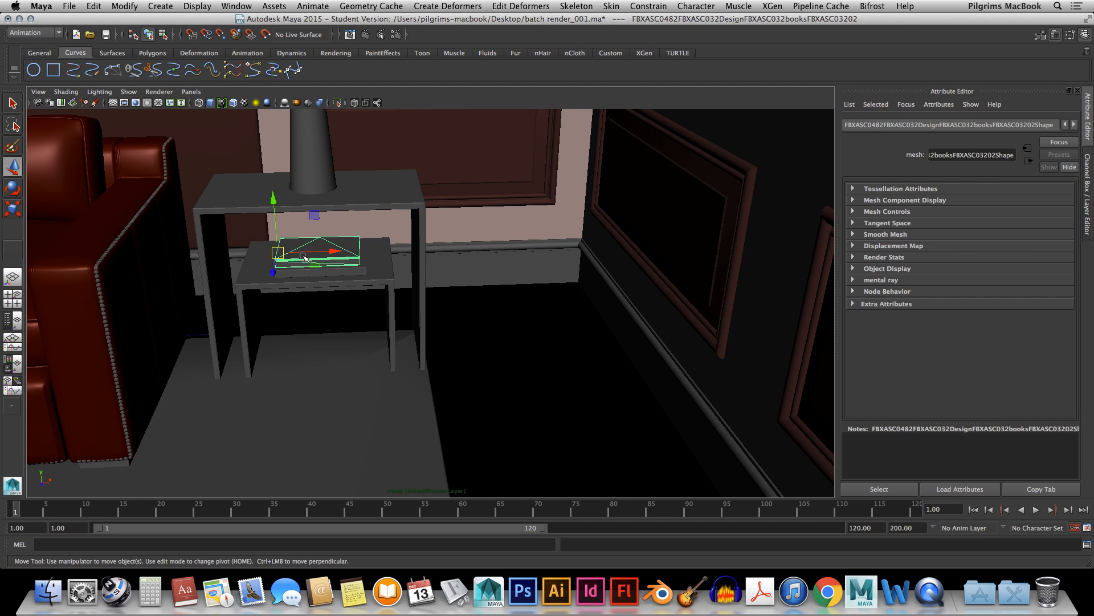
{"action": "right_click_drag", "start_coordinate": [313, 272], "coordinate": [311, 505]}
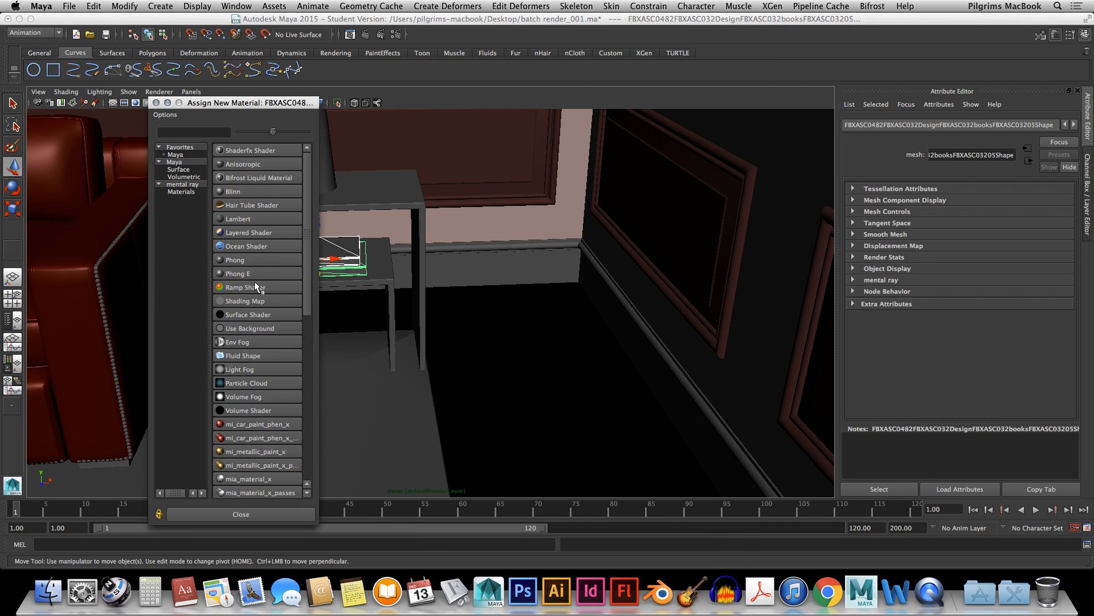
{"action": "left_click", "coordinate": [245, 192]}
Colour the books' Blinn material a saturated dark blue
{"action": "left_click", "coordinate": [960, 255]}
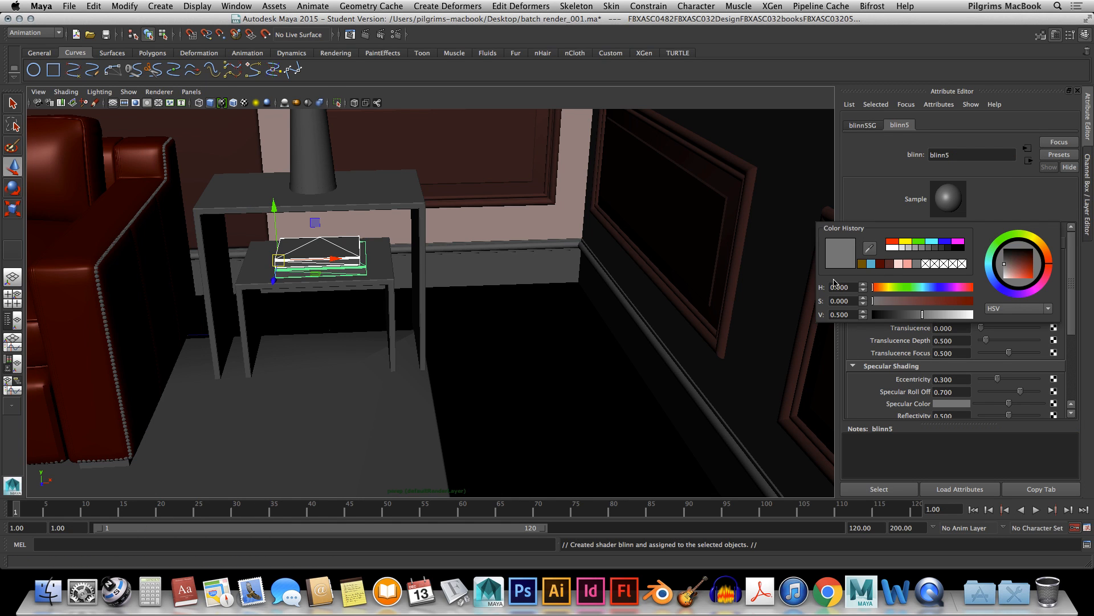
{"action": "left_click_drag", "start_coordinate": [889, 287], "coordinate": [941, 289]}
{"action": "left_click_drag", "start_coordinate": [941, 300], "coordinate": [968, 305]}
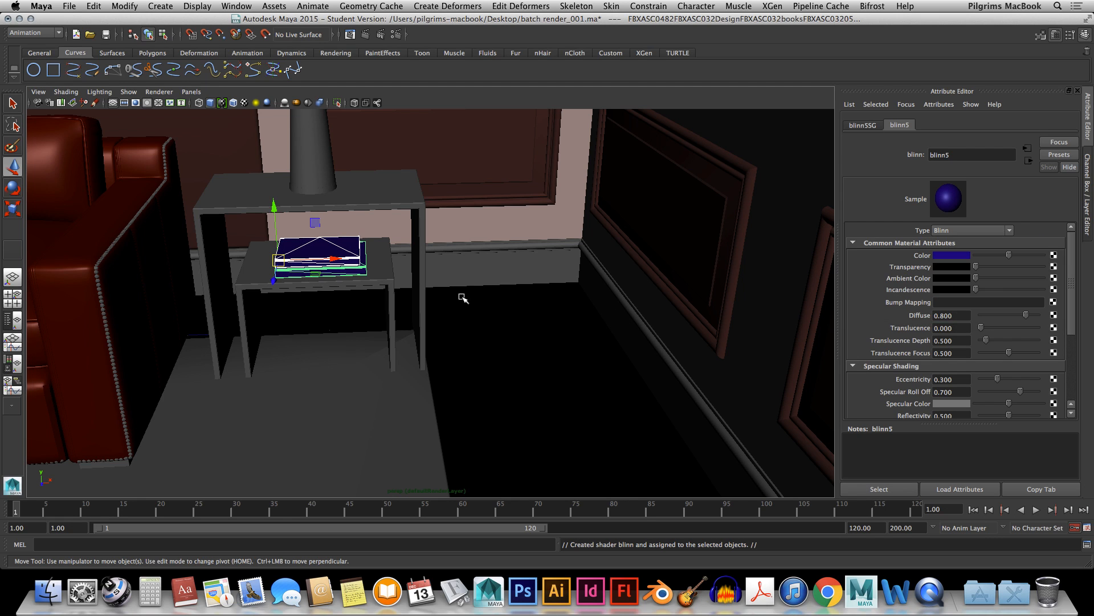
Assign a new Lambert material to the smaller nested table under the books and colour it brown with hue 28.024 and saturation 0.347
{"action": "left_click", "coordinate": [389, 275]}
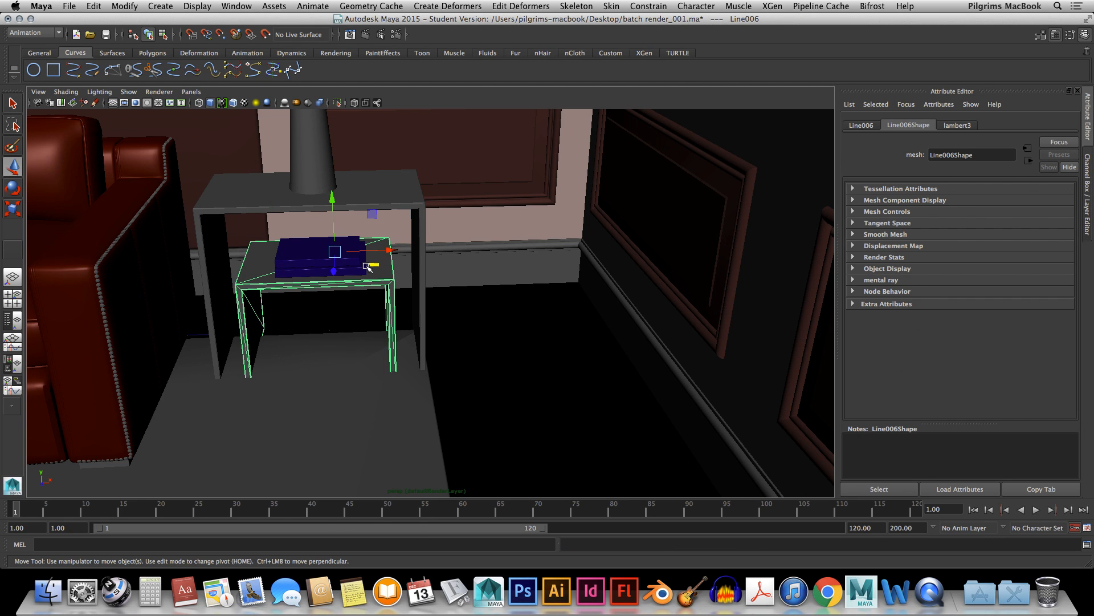
{"action": "right_click_drag", "start_coordinate": [366, 267], "coordinate": [369, 491]}
{"action": "right_click_drag", "start_coordinate": [395, 280], "coordinate": [391, 511]}
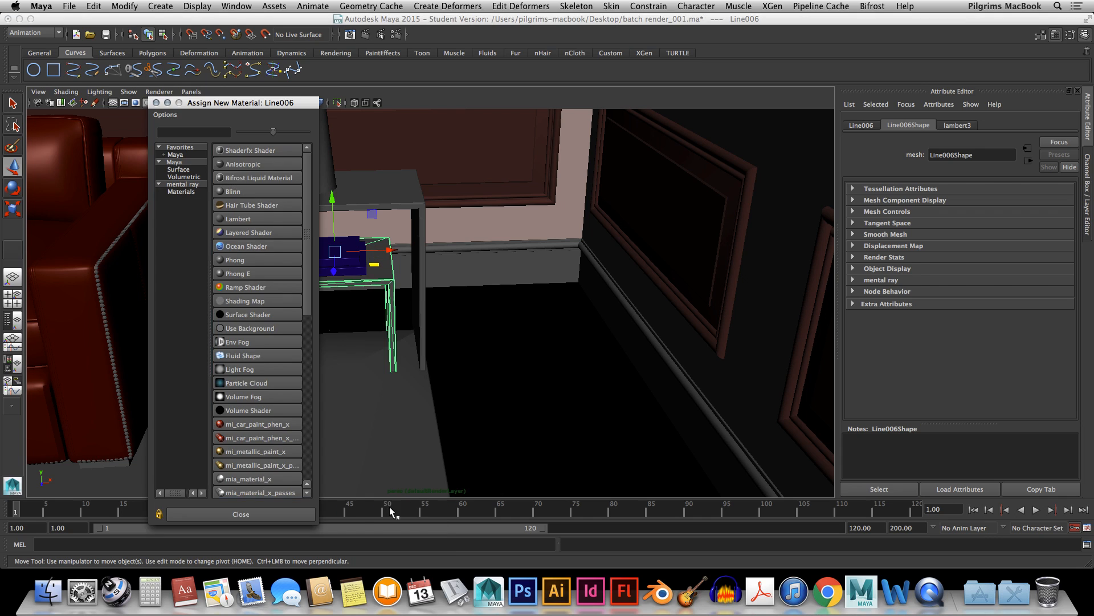
{"action": "left_click", "coordinate": [233, 214]}
{"action": "left_click", "coordinate": [942, 251]}
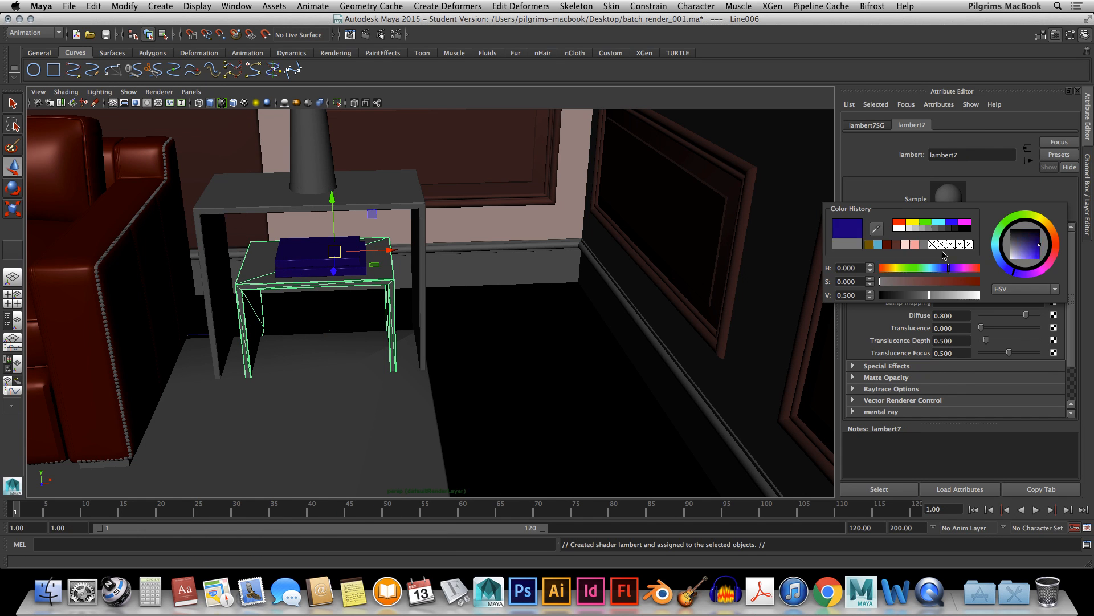
{"action": "mouse_move", "coordinate": [932, 269]}
{"action": "left_mouse_down"}
{"action": "mouse_move", "coordinate": [887, 269]}
{"action": "mouse_move", "coordinate": [915, 281]}
{"action": "left_mouse_up"}
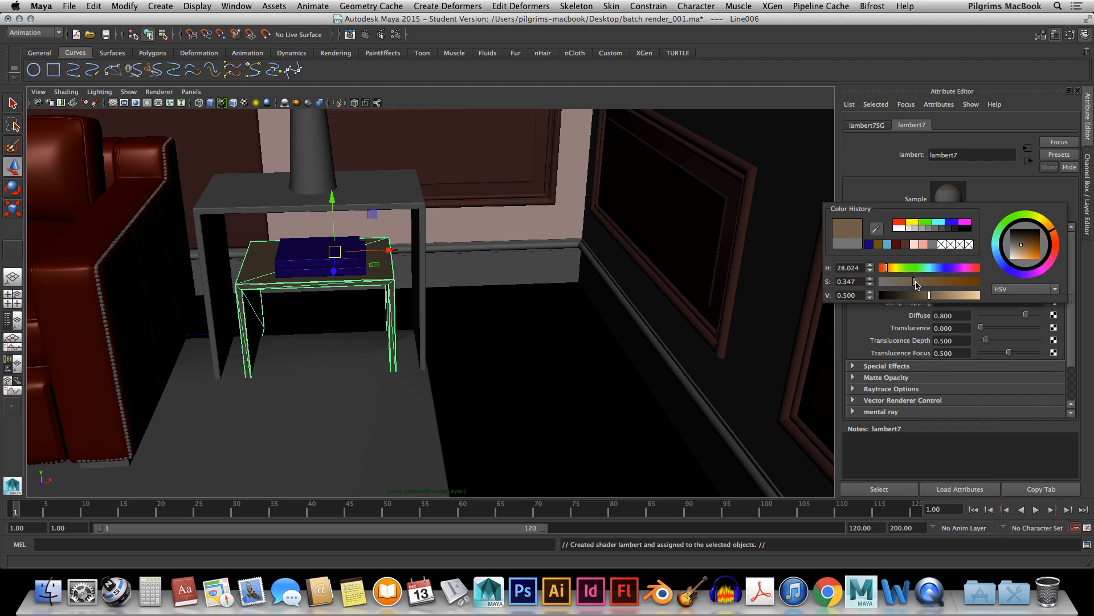
Assign a new Lambert material to the larger nested end table and give it the golden brown from the colour history
{"action": "left_click", "coordinate": [363, 188]}
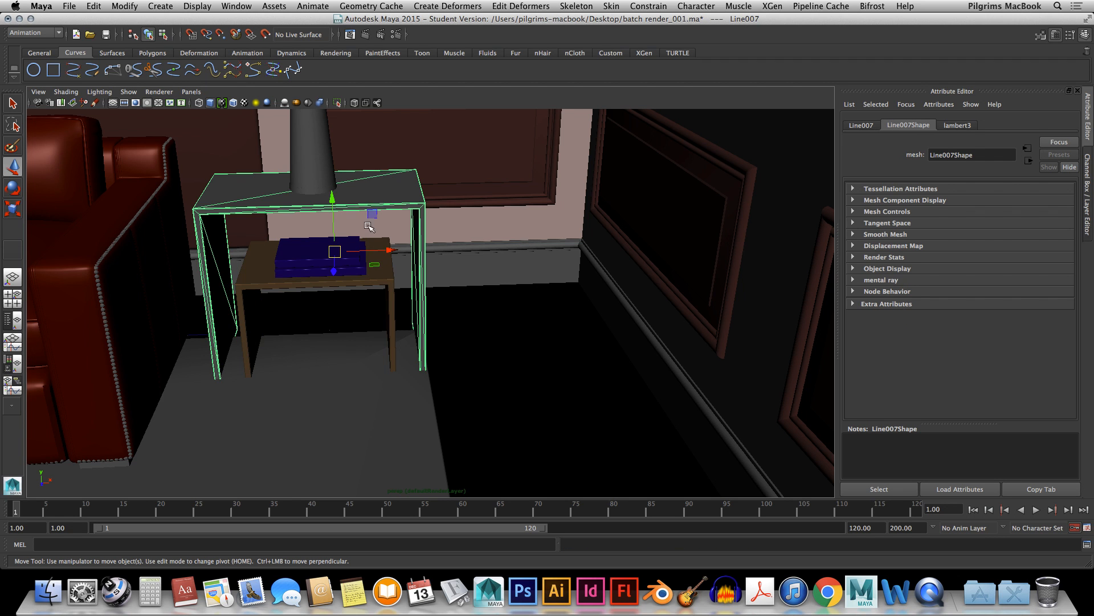
{"action": "left_click_drag", "start_coordinate": [368, 226], "coordinate": [623, 302], "text": "alt"}
{"action": "right_click", "coordinate": [489, 242]}
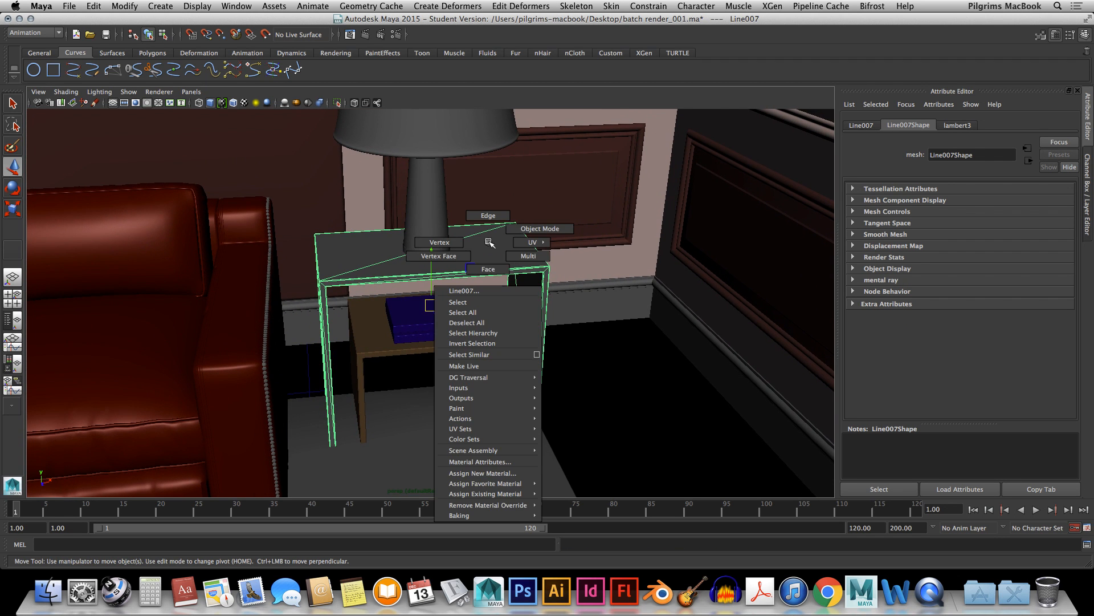
{"action": "left_click", "coordinate": [482, 473]}
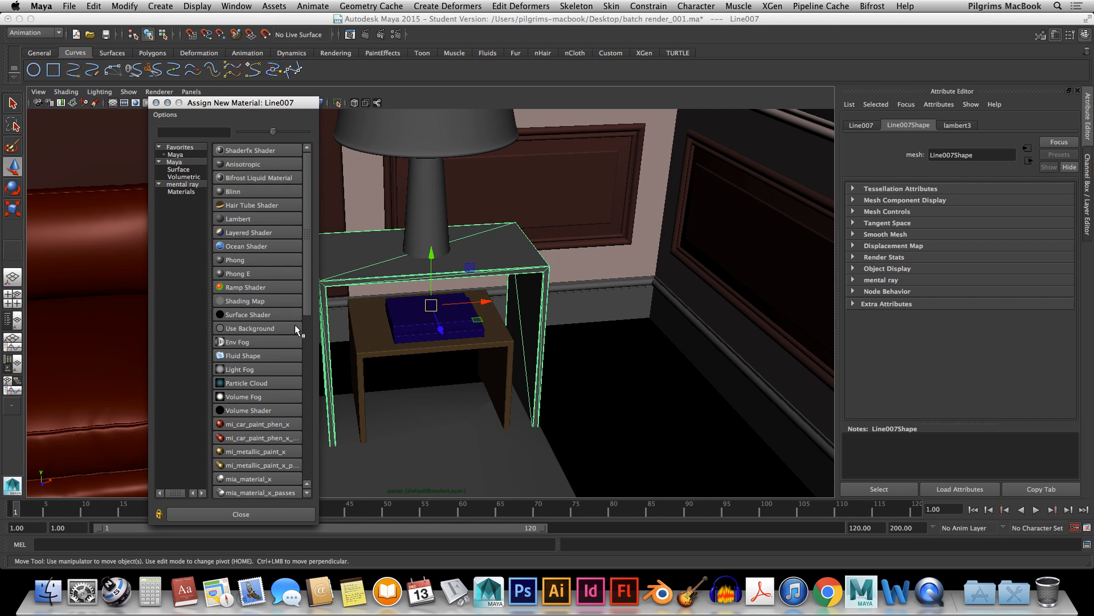
{"action": "left_click", "coordinate": [245, 220]}
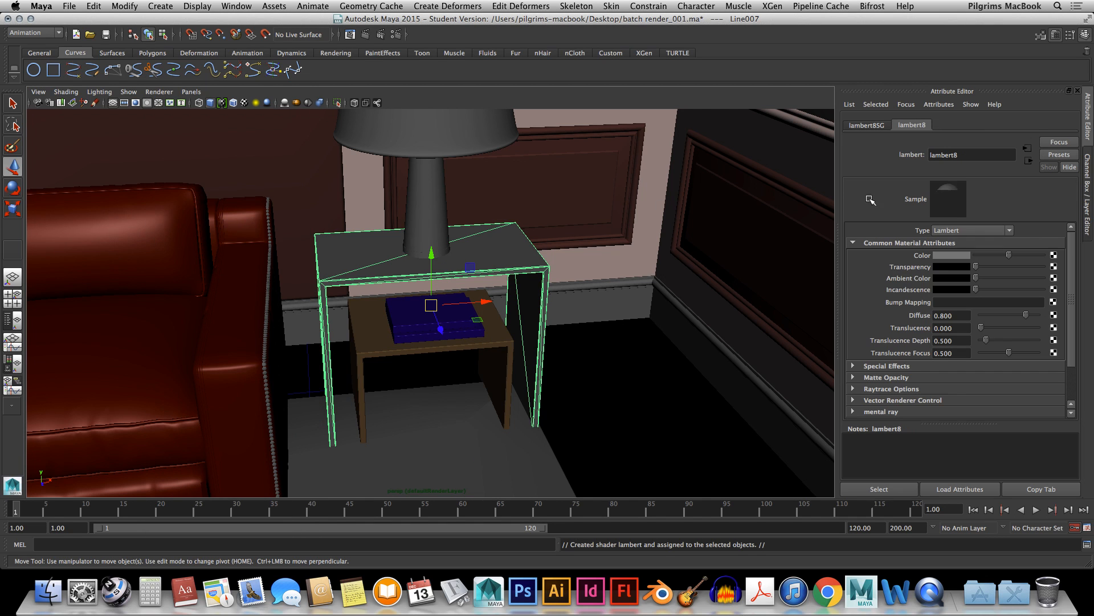
{"action": "left_click", "coordinate": [956, 254]}
{"action": "left_click", "coordinate": [900, 246]}
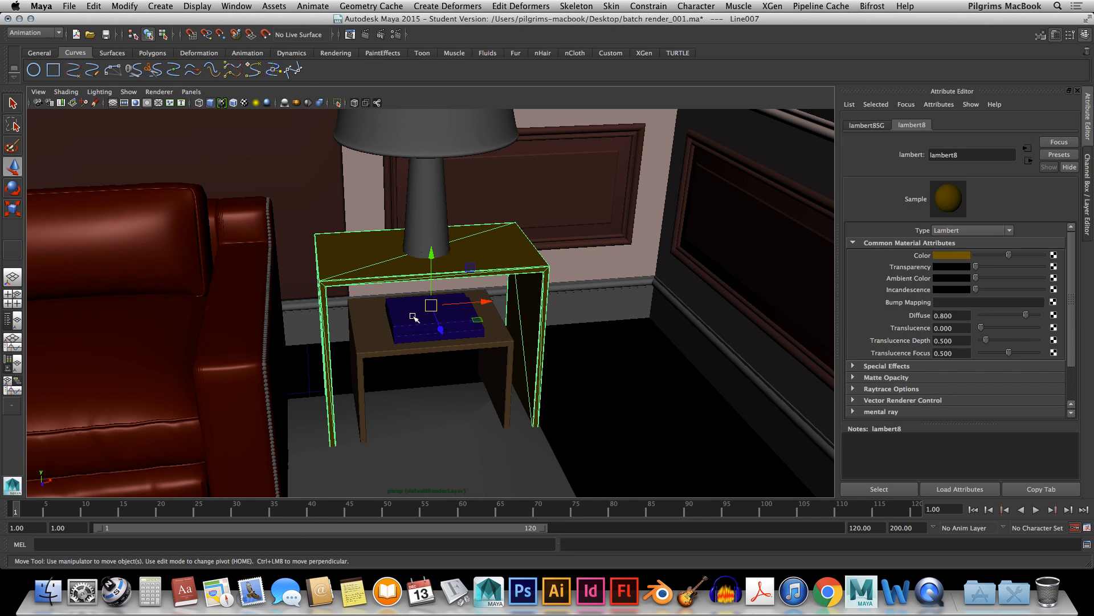
Assign a new Lambert material to the lamp base on the end table and colour it muted blue with hue 198.323
{"action": "left_click", "coordinate": [412, 314]}
{"action": "left_click_drag", "start_coordinate": [528, 345], "coordinate": [528, 373], "text": "alt"}
{"action": "left_click", "coordinate": [496, 310]}
{"action": "right_click_drag", "start_coordinate": [527, 374], "coordinate": [525, 564]}
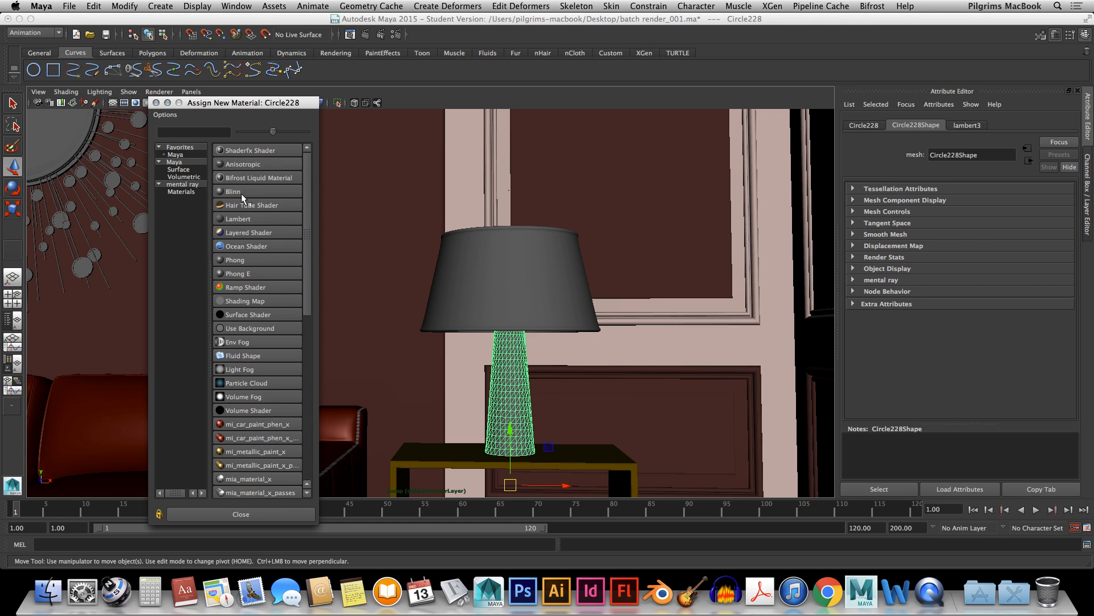
{"action": "left_click", "coordinate": [242, 219]}
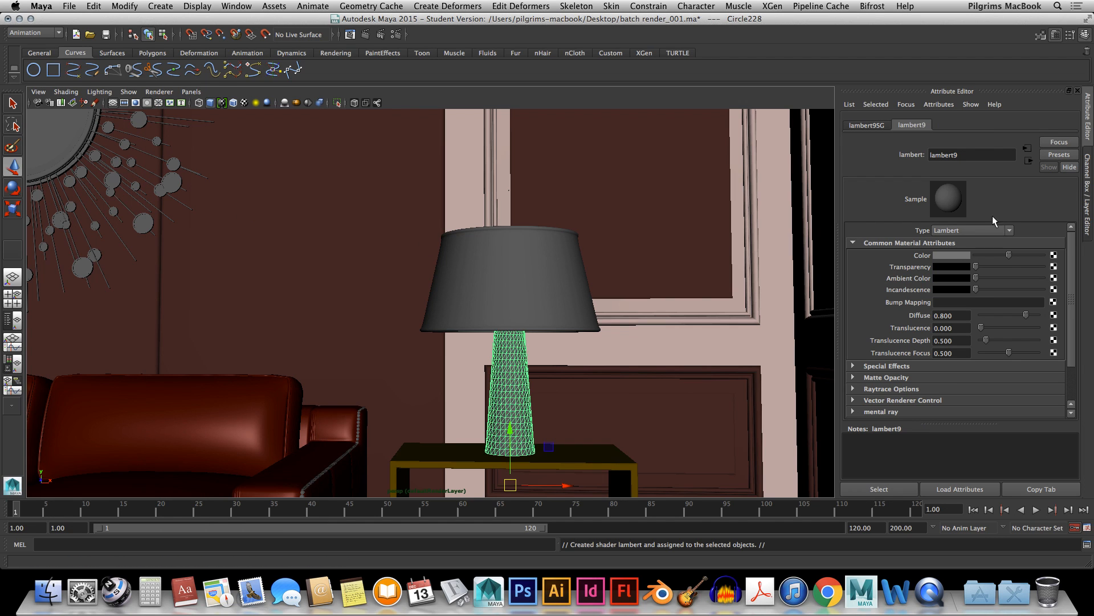
{"action": "left_click", "coordinate": [947, 258]}
{"action": "left_click", "coordinate": [926, 273]}
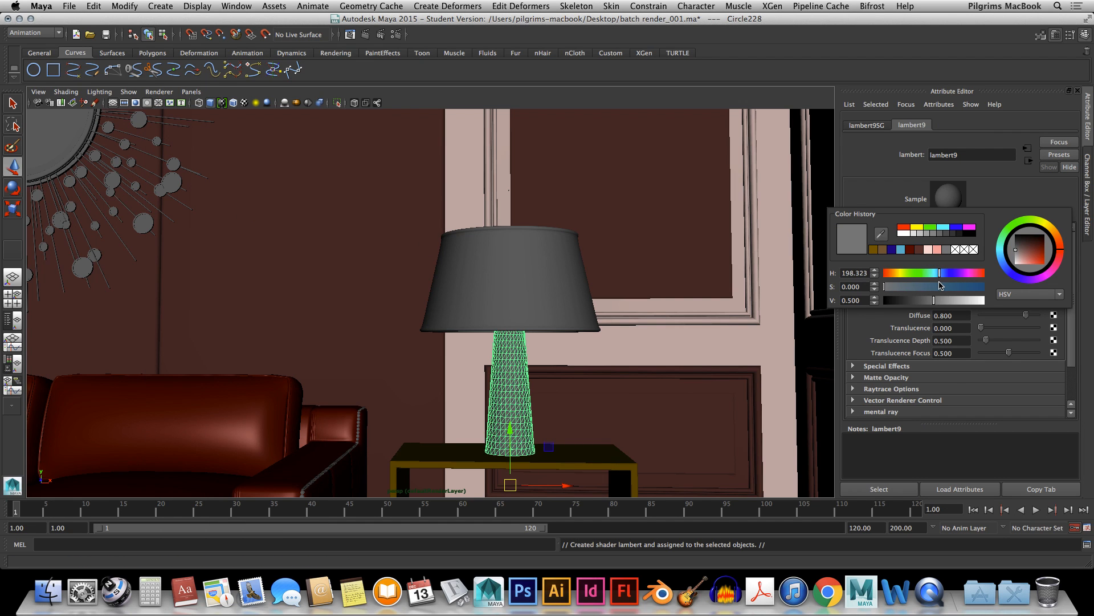
{"action": "left_click_drag", "start_coordinate": [941, 286], "coordinate": [953, 291]}
{"action": "left_click", "coordinate": [441, 464]}
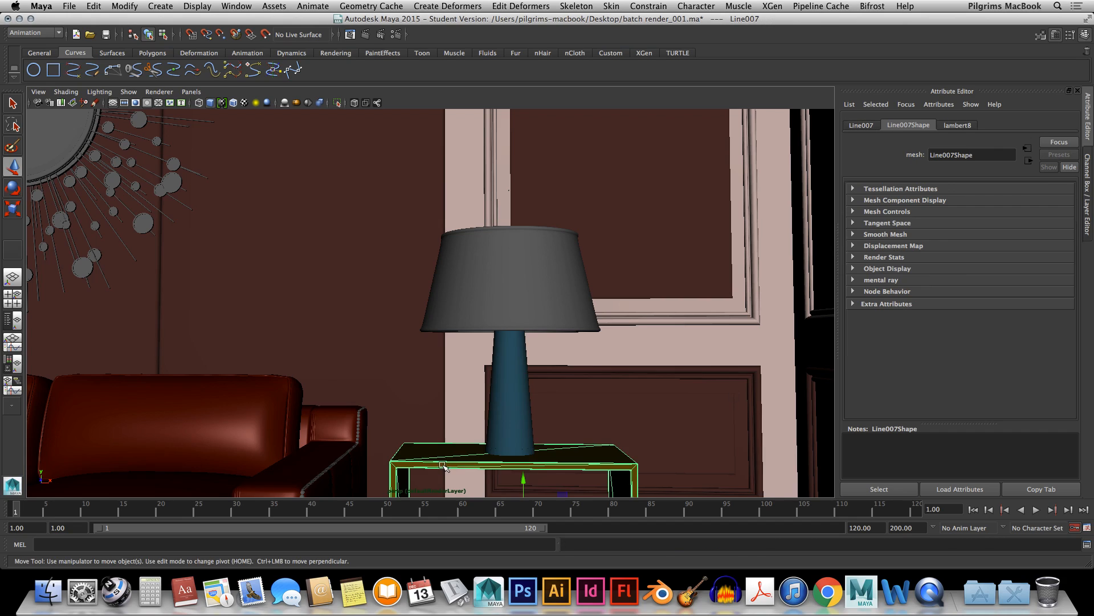
Assign a new Blinn material to the lampshade and raise its ambient colour and incandescence to full white
{"action": "left_click_drag", "start_coordinate": [439, 404], "coordinate": [476, 419], "text": "alt"}
{"action": "left_click", "coordinate": [366, 229]}
{"action": "left_click_drag", "start_coordinate": [366, 229], "coordinate": [452, 288], "text": "alt"}
{"action": "right_click", "coordinate": [442, 290]}
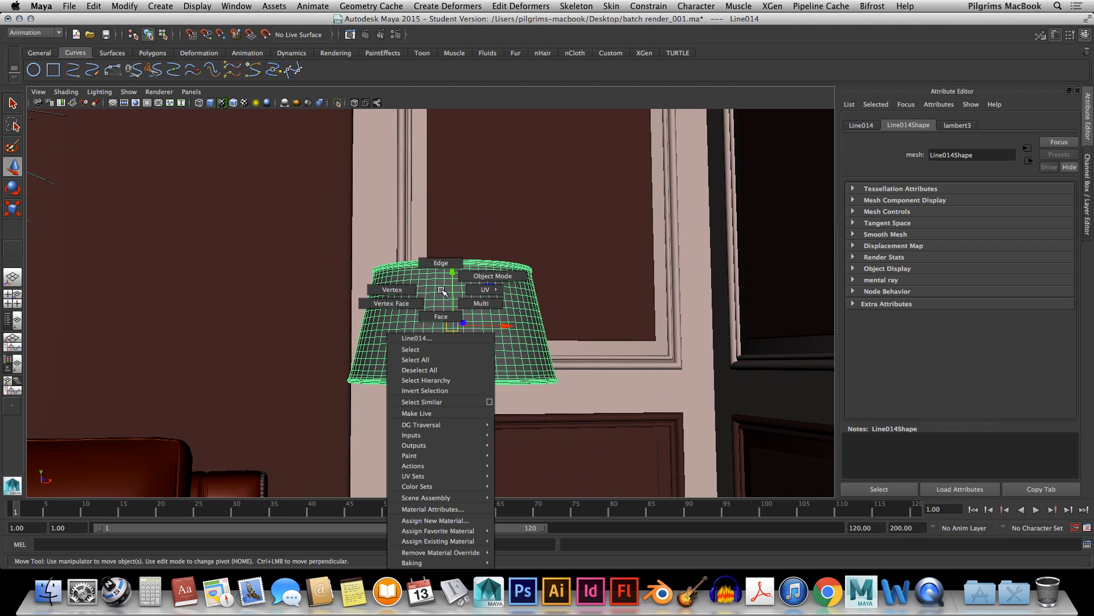
{"action": "left_click", "coordinate": [436, 521]}
{"action": "left_click", "coordinate": [239, 194]}
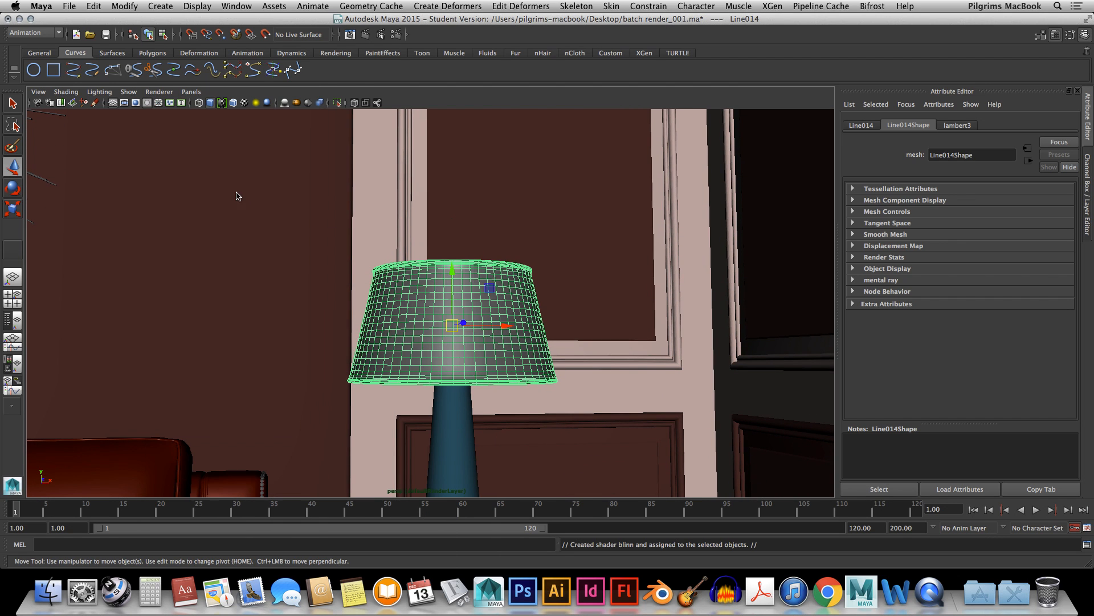
{"action": "left_click_drag", "start_coordinate": [496, 304], "coordinate": [508, 320], "text": "alt"}
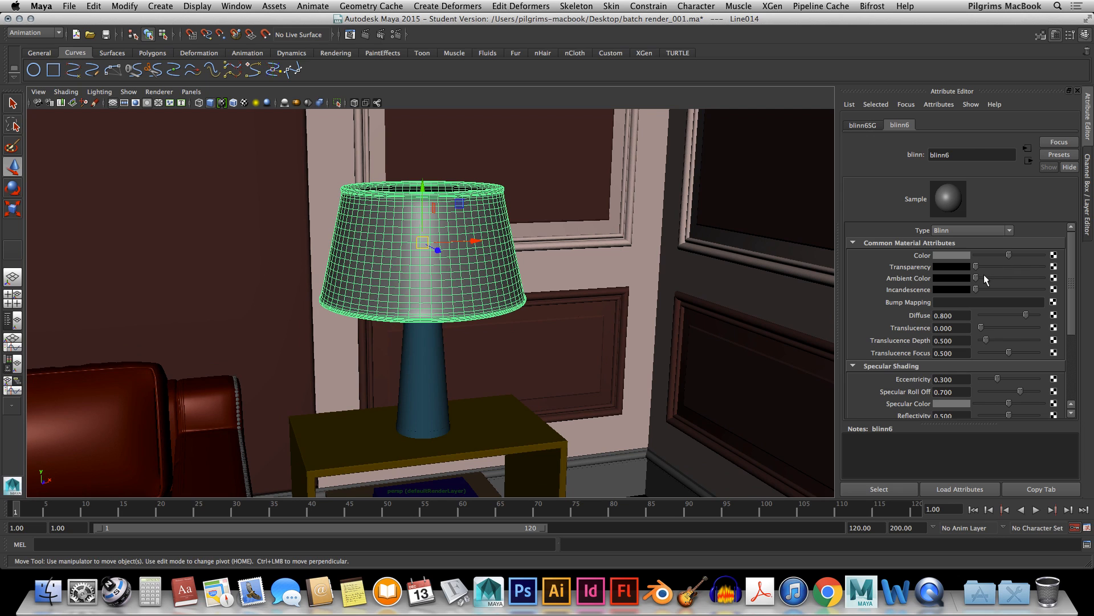
{"action": "left_click_drag", "start_coordinate": [978, 277], "coordinate": [1043, 289]}
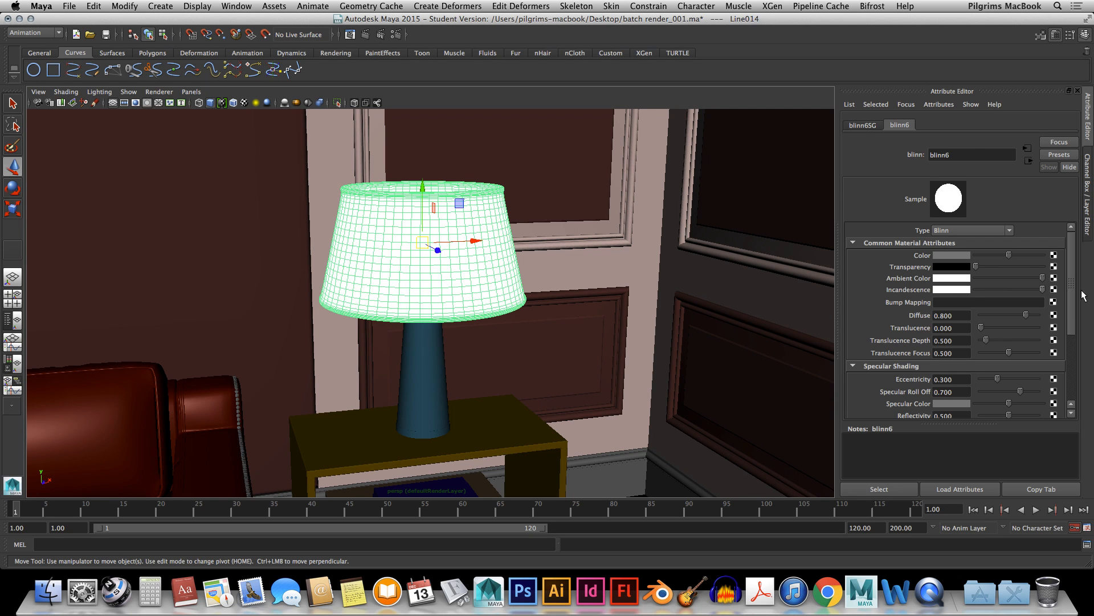
Save the scene, accepting the student version notice
{"action": "scroll", "coordinate": [650, 282], "scroll_direction": "down", "scroll_amount": 5}
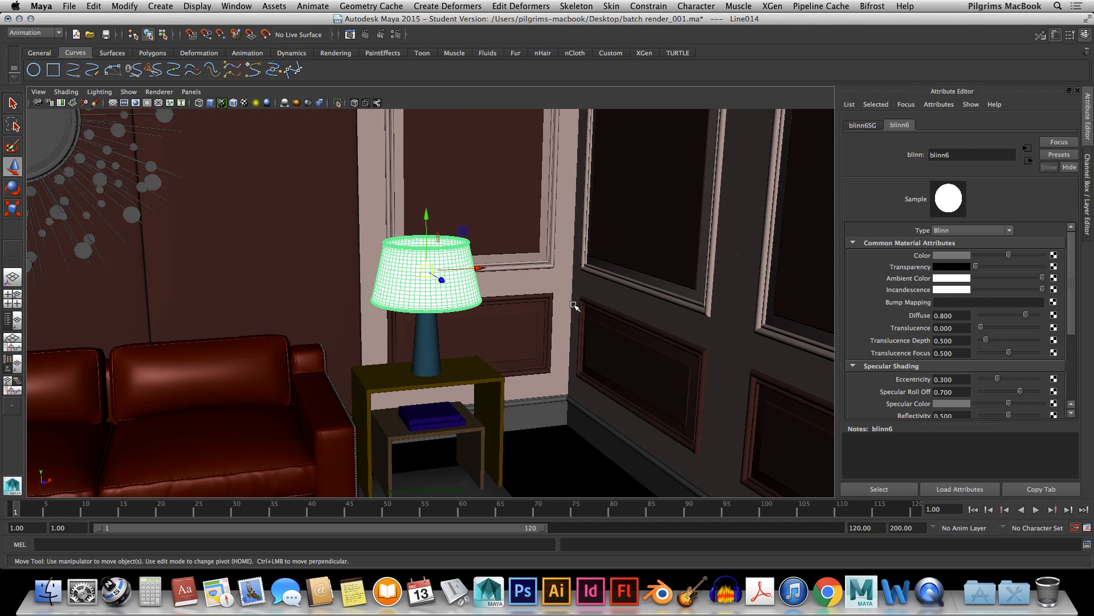
{"action": "key", "text": "super+s"}
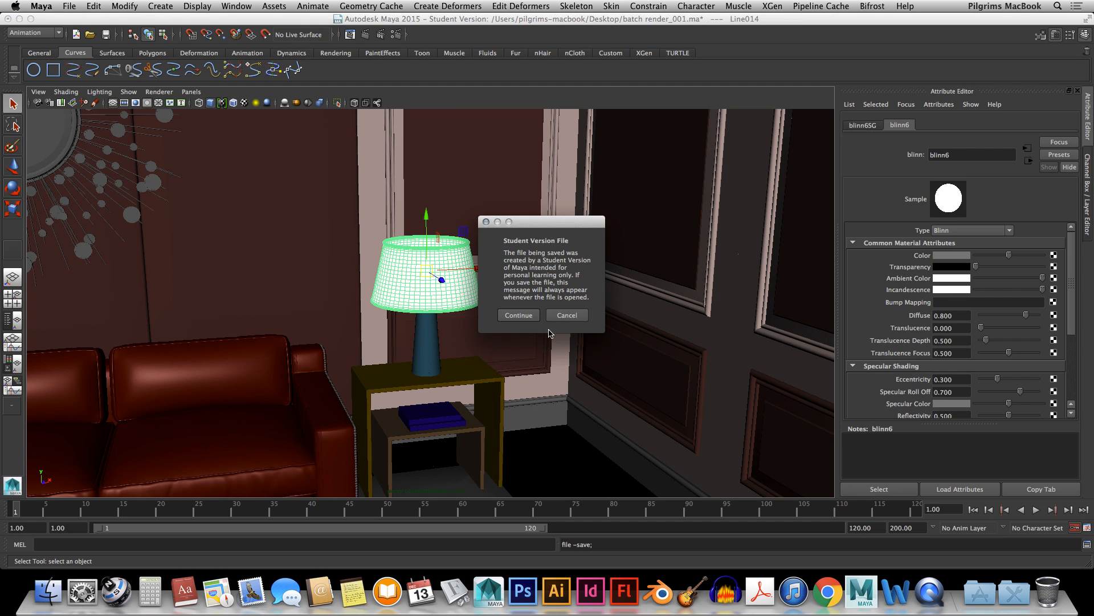
{"action": "left_click", "coordinate": [522, 320]}
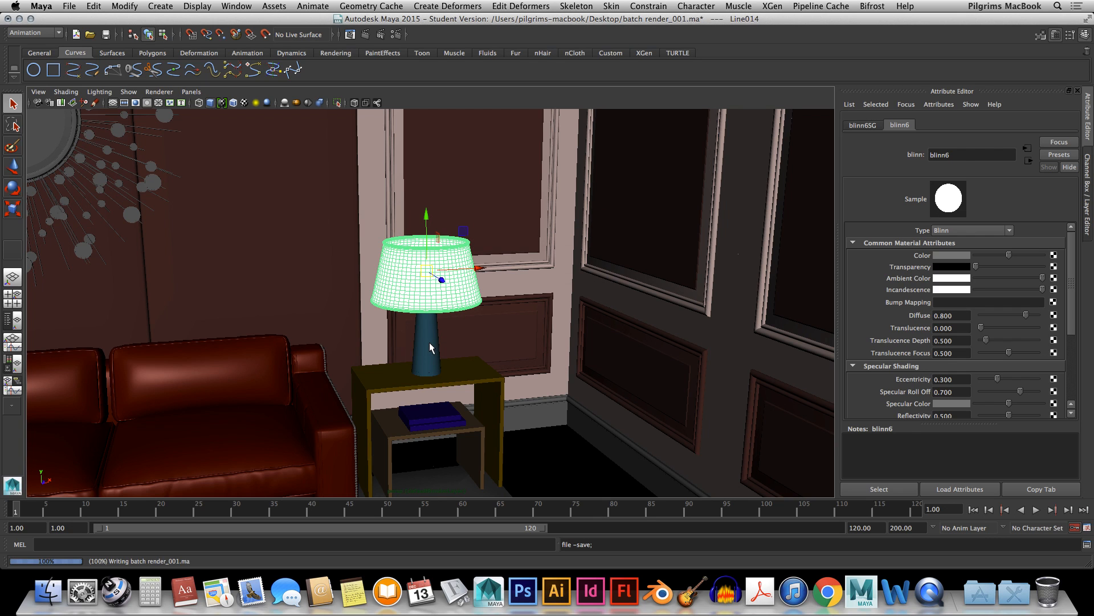
Select the coloured lamp, both nested end tables and the books together
{"action": "left_click", "coordinate": [429, 342]}
{"action": "key", "text": "w"}
{"action": "left_click", "coordinate": [388, 382]}
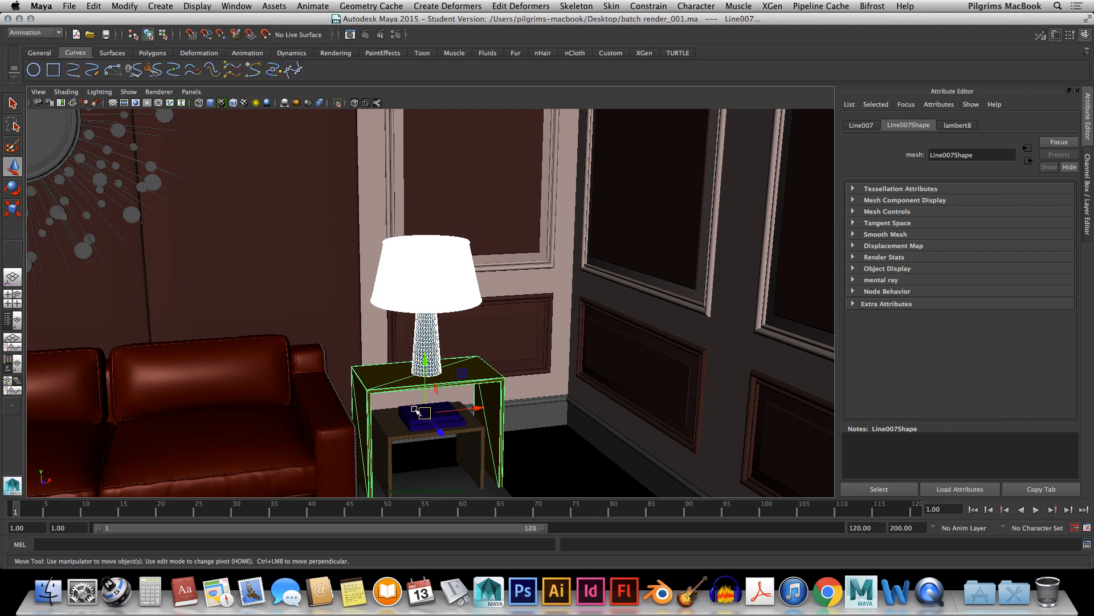
{"action": "left_click", "coordinate": [415, 418], "text": "shift"}
{"action": "left_click", "coordinate": [422, 434], "text": "shift"}
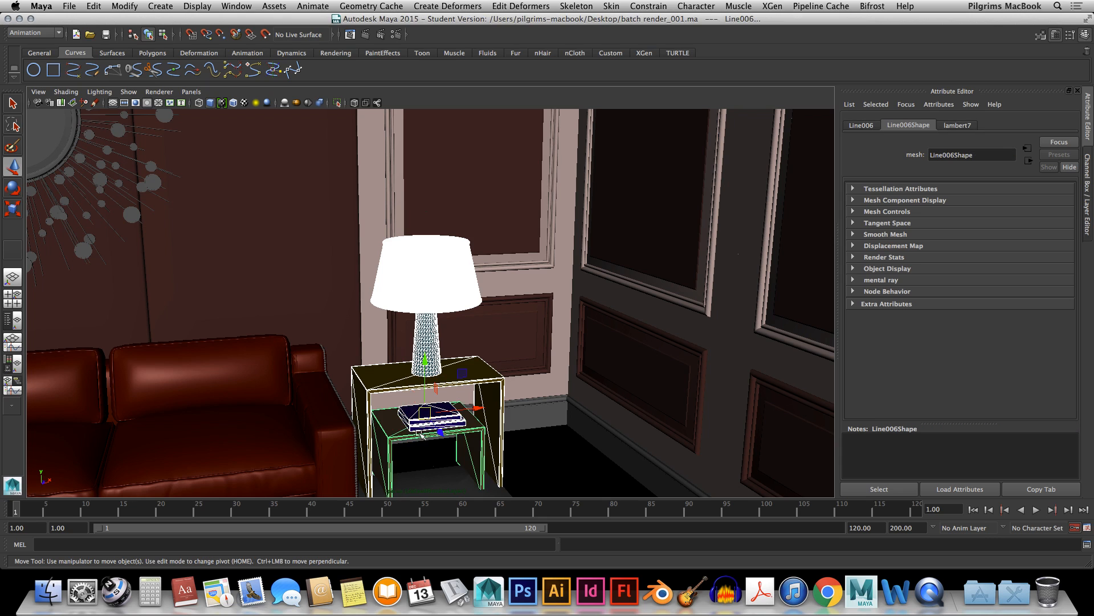
{"action": "scroll", "coordinate": [451, 419], "scroll_direction": "down", "scroll_amount": 10}
{"action": "left_click_drag", "start_coordinate": [337, 401], "coordinate": [412, 325], "text": "alt"}
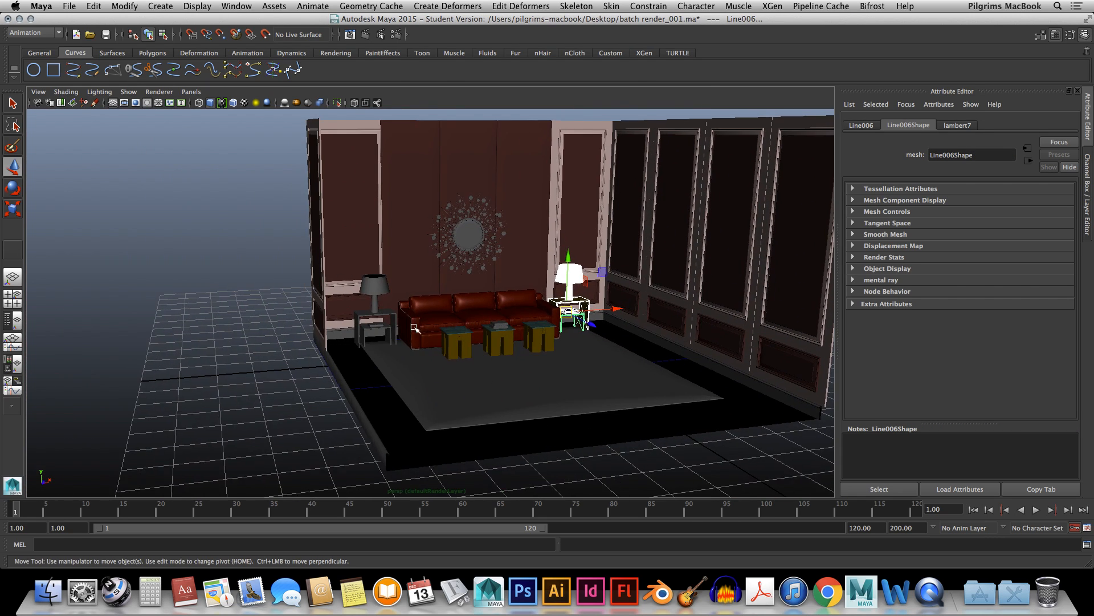
Delete the shade and base of the uncoloured grey lamp at the other end of the sofa
{"action": "scroll", "coordinate": [340, 281], "scroll_direction": "up", "scroll_amount": 5}
{"action": "scroll", "coordinate": [340, 281], "scroll_direction": "up", "scroll_amount": 6}
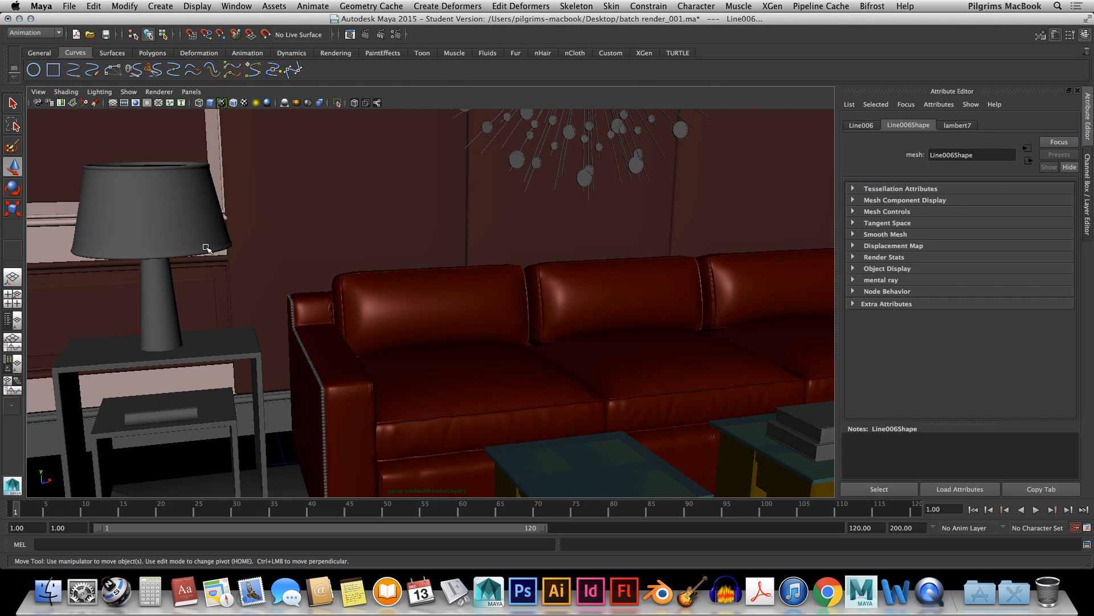
{"action": "left_click", "coordinate": [138, 216]}
{"action": "key", "text": "Delete"}
{"action": "left_click", "coordinate": [167, 299]}
{"action": "key", "text": "Delete"}
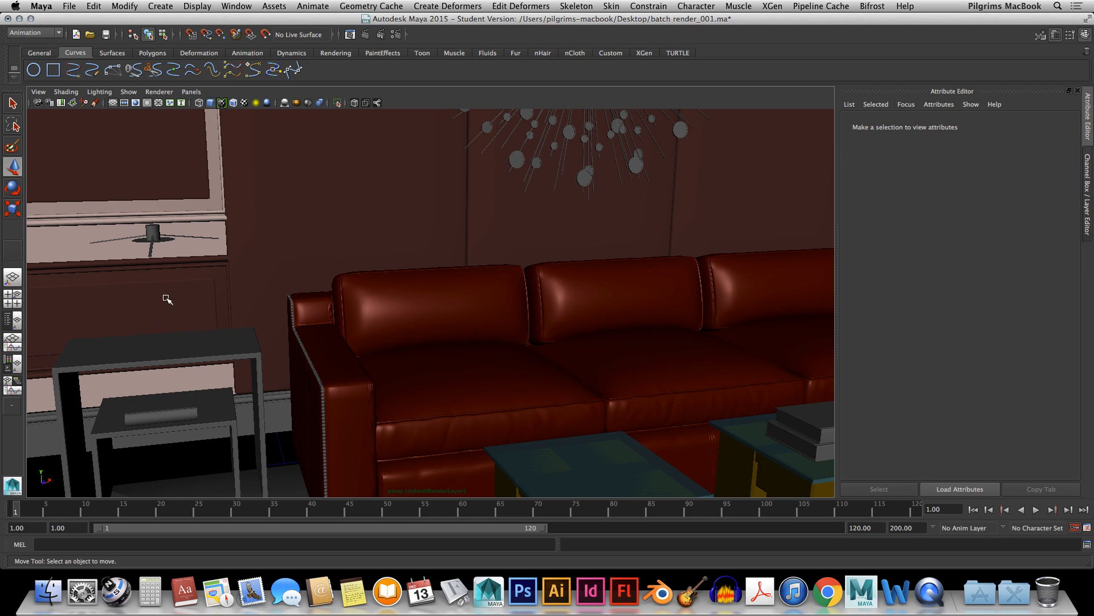
Delete the leftover grey lamp fittings, the uncoloured outer end table and the book on the inner table
{"action": "left_click", "coordinate": [147, 230]}
{"action": "key", "text": "Delete"}
{"action": "left_click", "coordinate": [150, 239]}
{"action": "key", "text": "Delete"}
{"action": "left_click", "coordinate": [163, 347]}
{"action": "key", "text": "Delete"}
{"action": "left_click", "coordinate": [162, 409]}
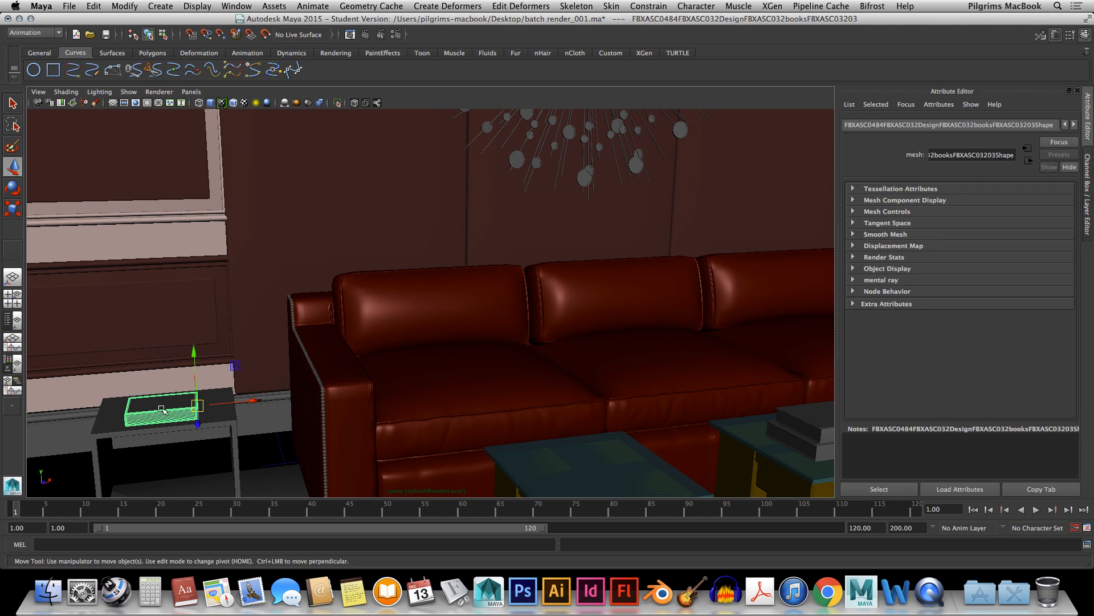
{"action": "key", "text": "Delete"}
Select the coloured lamp's white shade, blue base and dark shade fitting at the other end of the sofa
{"action": "left_click_drag", "start_coordinate": [162, 409], "coordinate": [438, 170], "text": "alt"}
{"action": "scroll", "coordinate": [436, 212], "scroll_direction": "up", "scroll_amount": 6}
{"action": "left_click", "coordinate": [414, 161]}
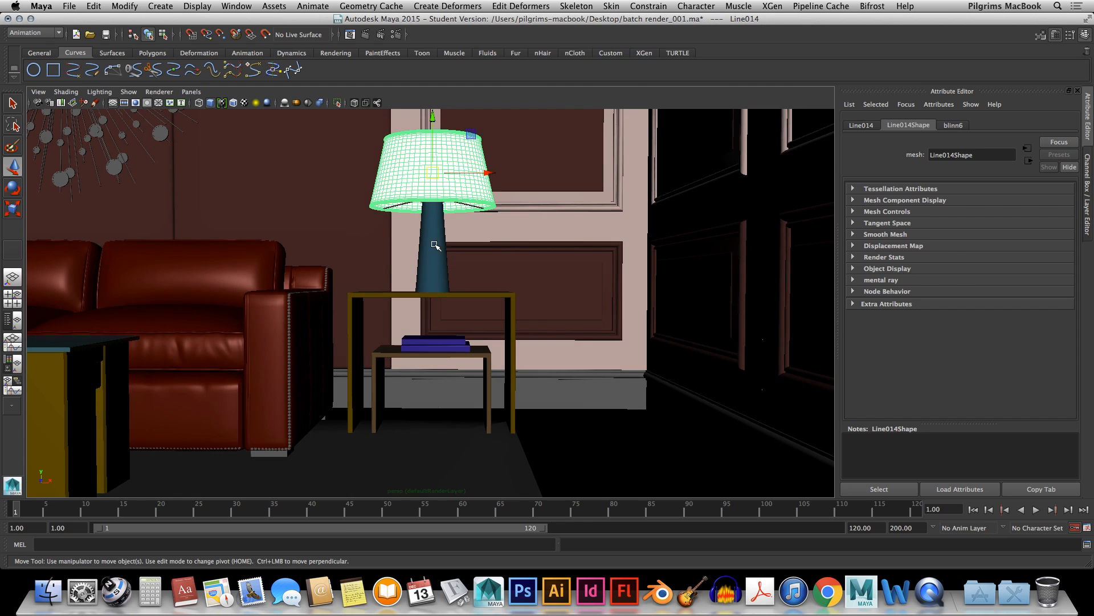
{"action": "left_click", "coordinate": [436, 245]}
{"action": "mouse_move", "coordinate": [436, 245]}
{"action": "left_mouse_down", "text": "alt"}
{"action": "mouse_move", "coordinate": [424, 239]}
{"action": "mouse_move", "coordinate": [456, 234]}
{"action": "mouse_move", "coordinate": [430, 226]}
{"action": "left_mouse_up", "text": "alt"}
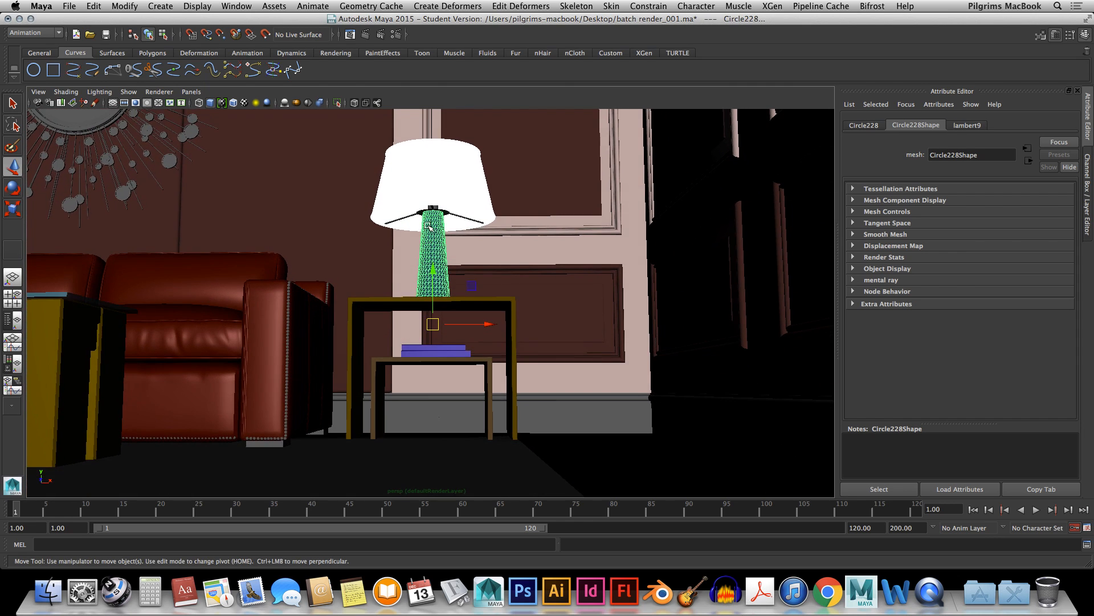
{"action": "scroll", "coordinate": [430, 226], "scroll_direction": "up", "scroll_amount": 6}
{"action": "middle_click_drag", "start_coordinate": [439, 146], "coordinate": [448, 234], "text": "alt"}
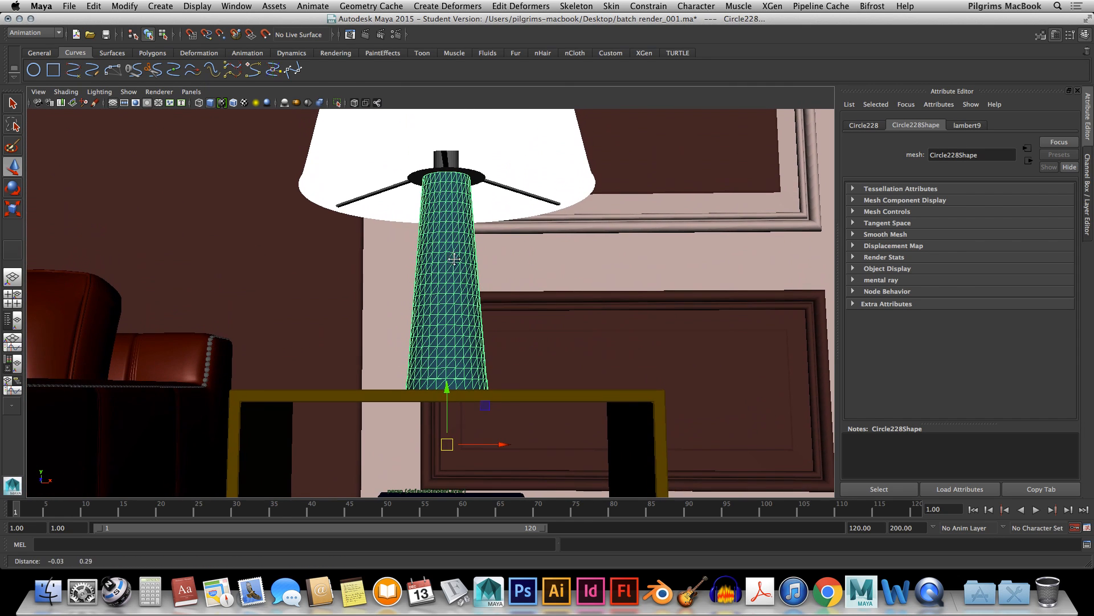
{"action": "left_click", "coordinate": [418, 173]}
{"action": "left_click", "coordinate": [411, 183]}
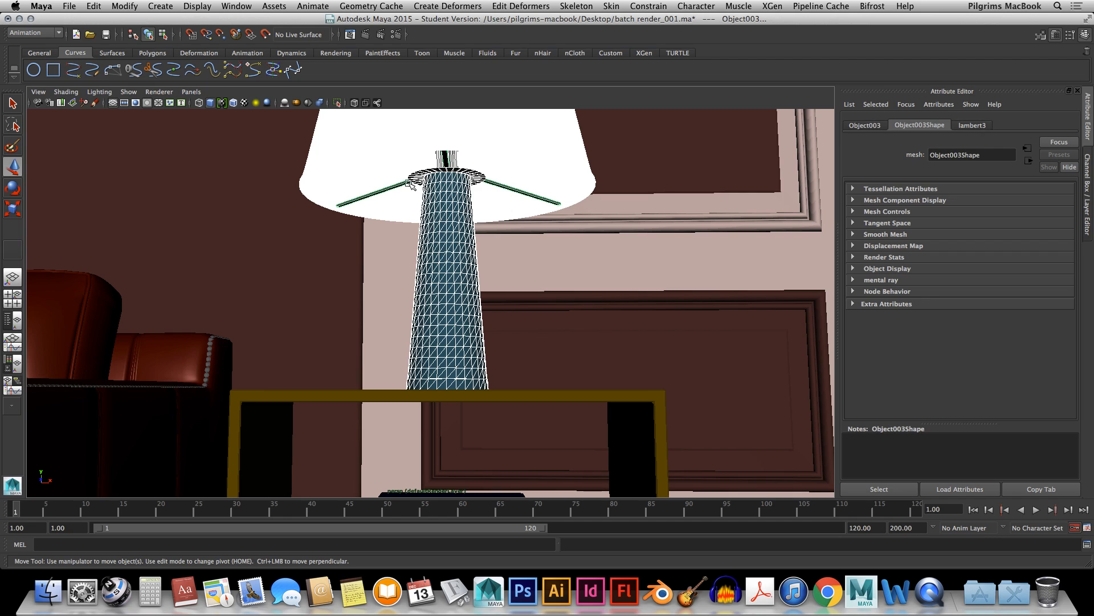
Add both nested end tables and the blue books to the lamp selection and group everything
{"action": "left_click", "coordinate": [450, 391]}
{"action": "left_click_drag", "start_coordinate": [451, 391], "coordinate": [489, 378], "text": "alt"}
{"action": "left_click", "coordinate": [469, 435]}
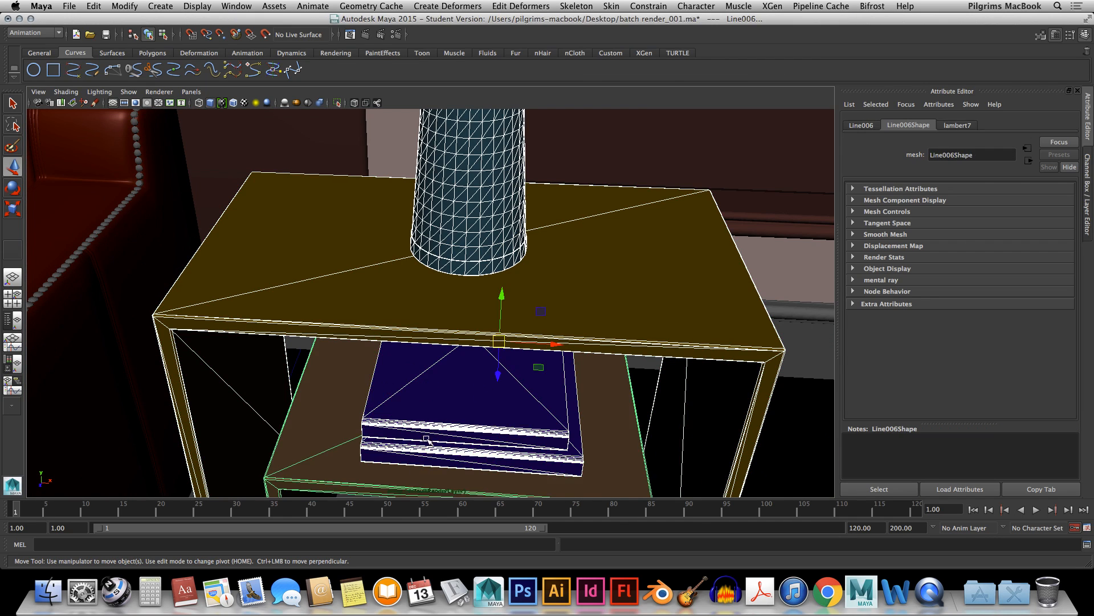
{"action": "scroll", "coordinate": [429, 439], "scroll_direction": "down", "scroll_amount": 10}
{"action": "key", "text": "ctrl+g"}
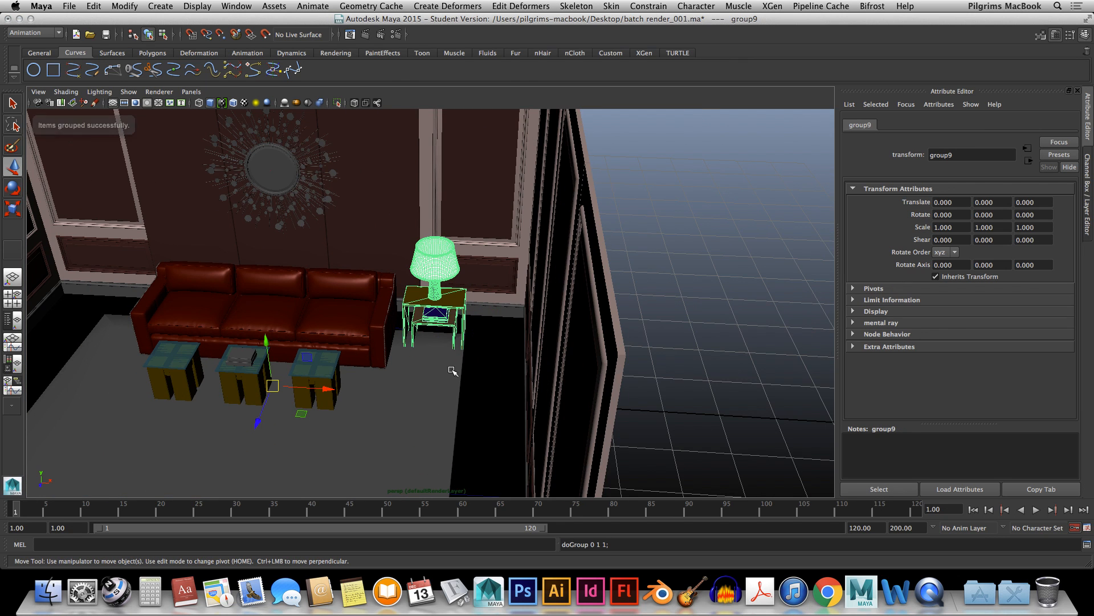
Duplicate the lamp and end table group and move the copy along X to the opposite end of the sofa
{"action": "key", "text": "ctrl+g"}
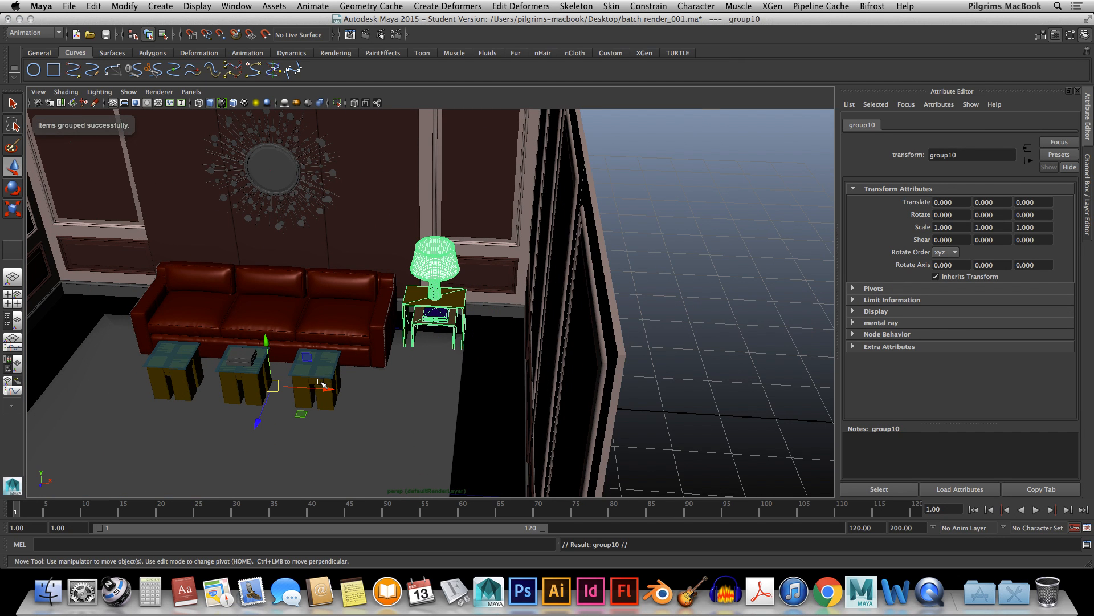
{"action": "left_click_drag", "start_coordinate": [321, 383], "coordinate": [14, 354]}
{"action": "middle_click_drag", "start_coordinate": [288, 320], "coordinate": [480, 329], "text": "alt"}
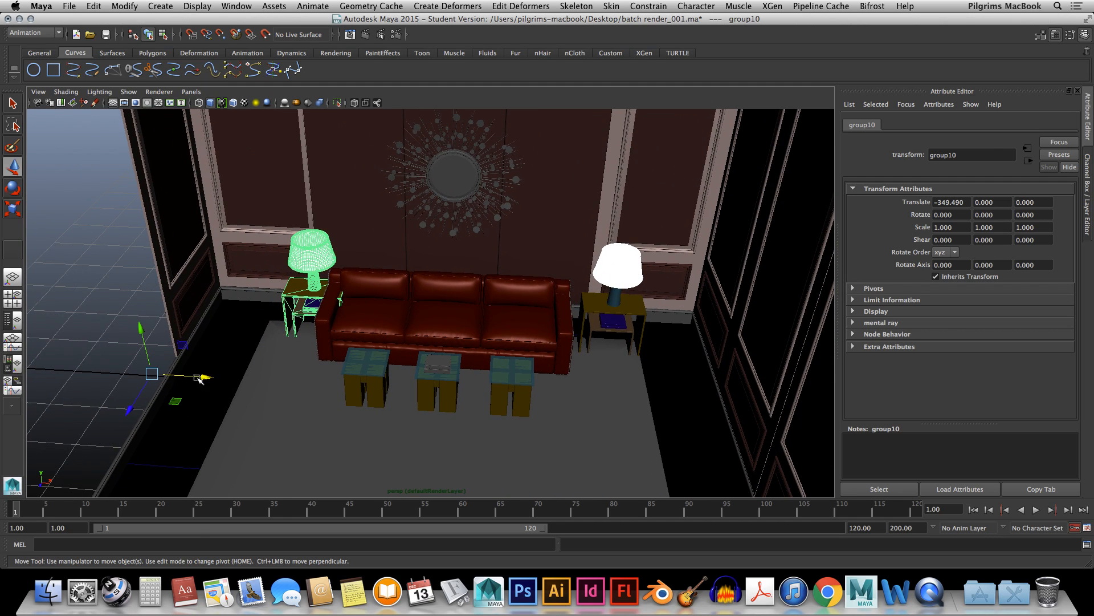
{"action": "left_click_drag", "start_coordinate": [199, 378], "coordinate": [318, 383]}
Assign a new Lambert material to the upper book on the middle coffee table and colour it red, HSV 360, 0.734, 0.823
{"action": "right_click_drag", "start_coordinate": [318, 384], "coordinate": [460, 251], "text": "alt"}
{"action": "left_click", "coordinate": [435, 329]}
{"action": "right_click_drag", "start_coordinate": [435, 329], "coordinate": [433, 561]}
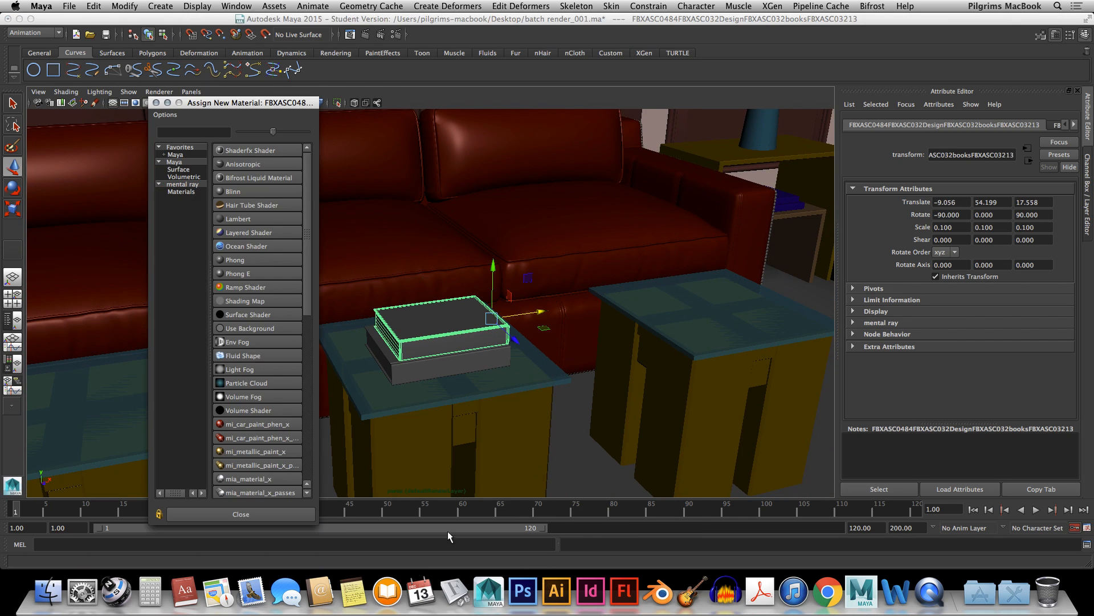
{"action": "left_click", "coordinate": [235, 218]}
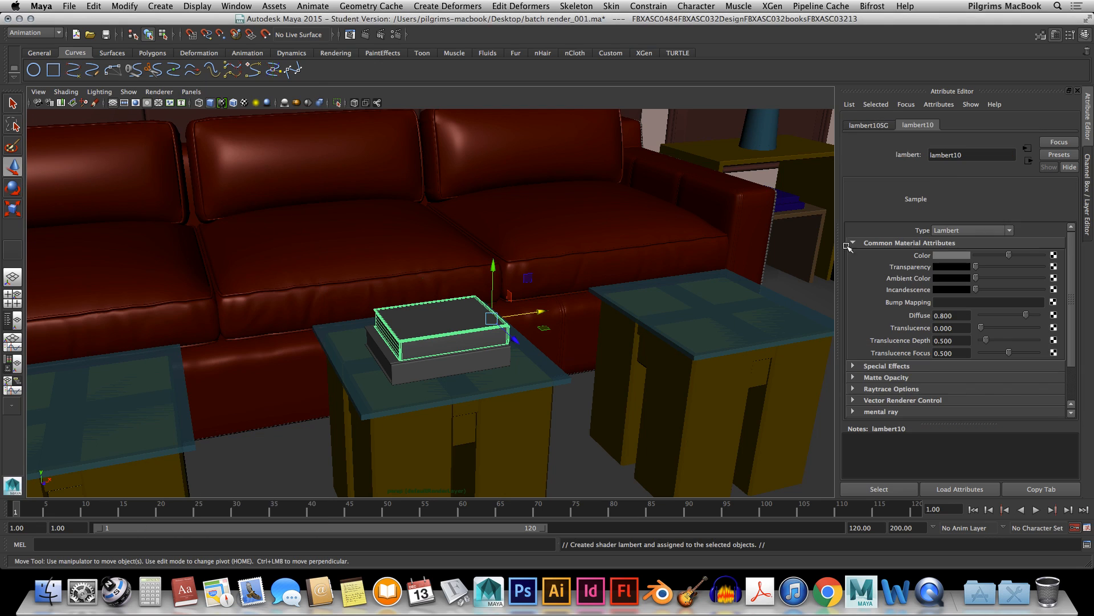
{"action": "left_click", "coordinate": [961, 256]}
{"action": "left_click", "coordinate": [557, 283]}
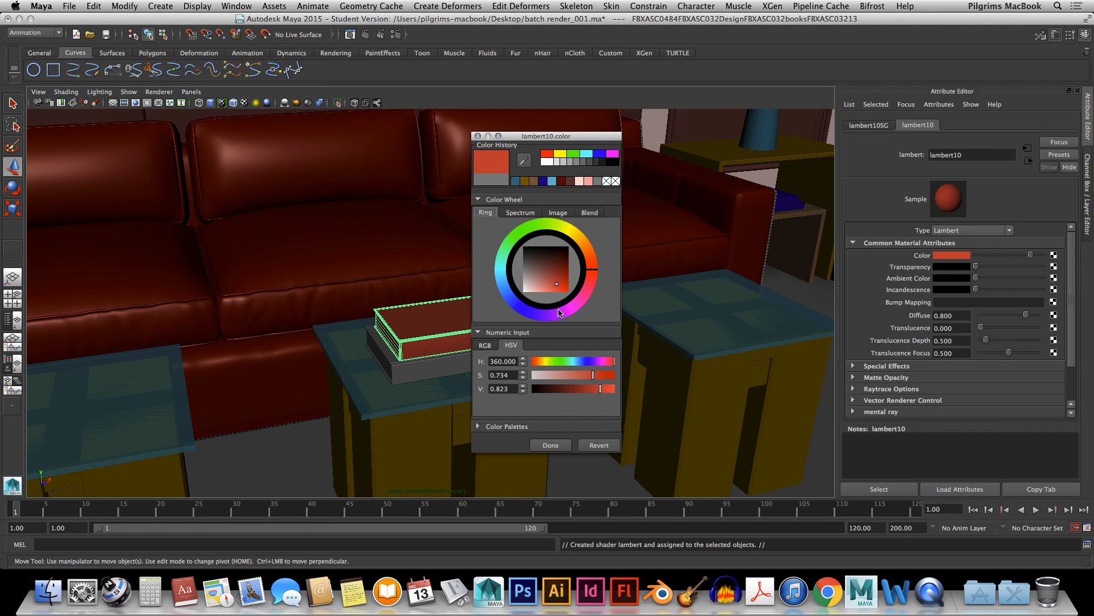
{"action": "left_click", "coordinate": [551, 445]}
Assign a new Lambert material to the lower book and colour it green, HSV 121.651, 0.734, 0.823
{"action": "left_click", "coordinate": [438, 365]}
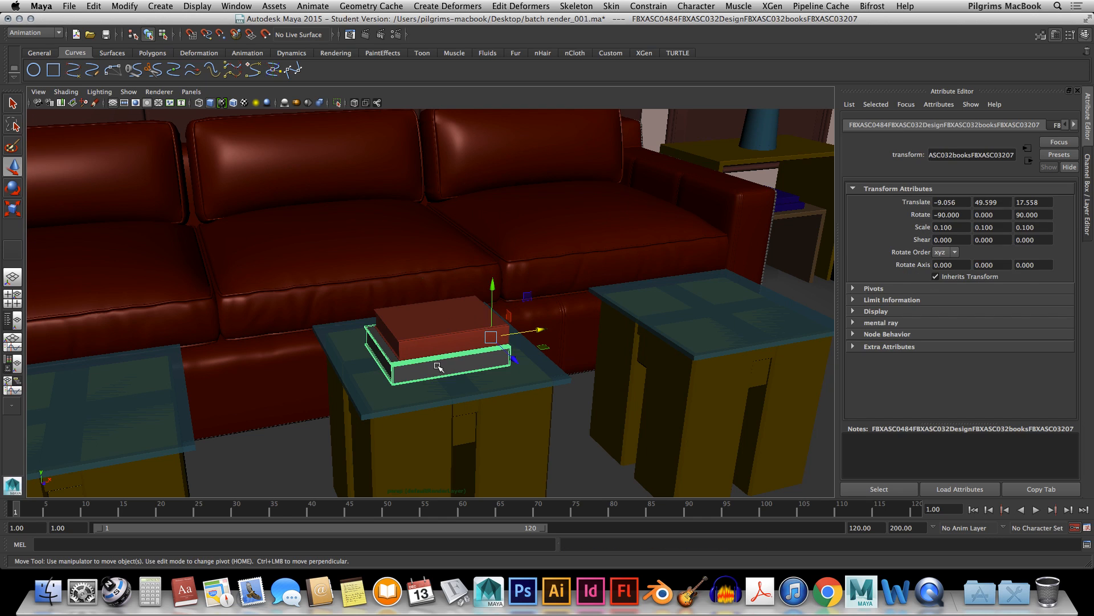
{"action": "right_click_drag", "start_coordinate": [437, 371], "coordinate": [452, 559]}
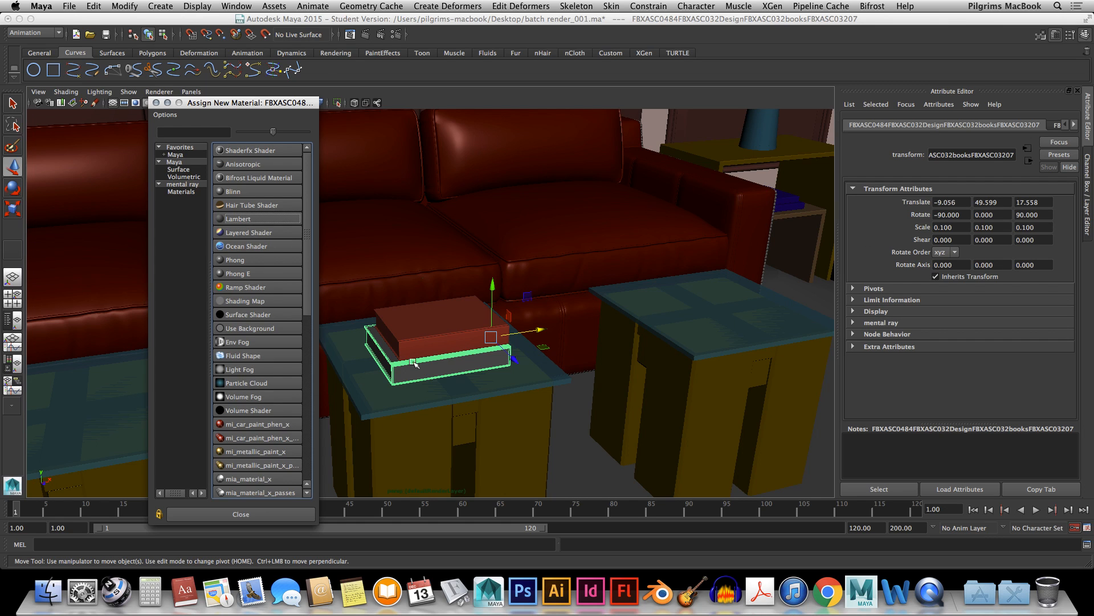
{"action": "left_click", "coordinate": [249, 218]}
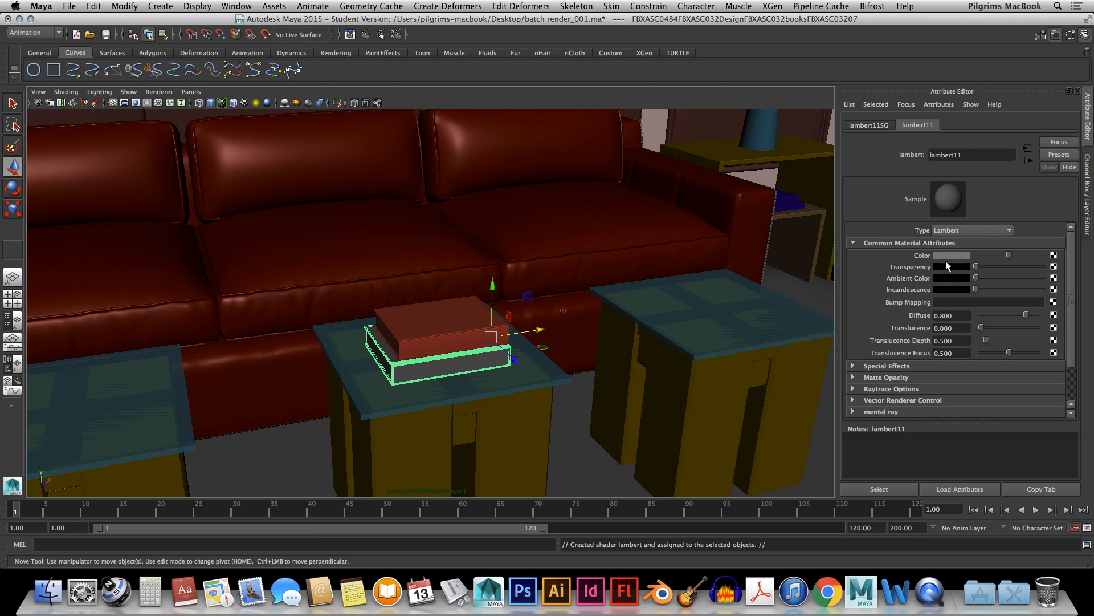
{"action": "left_click", "coordinate": [949, 255]}
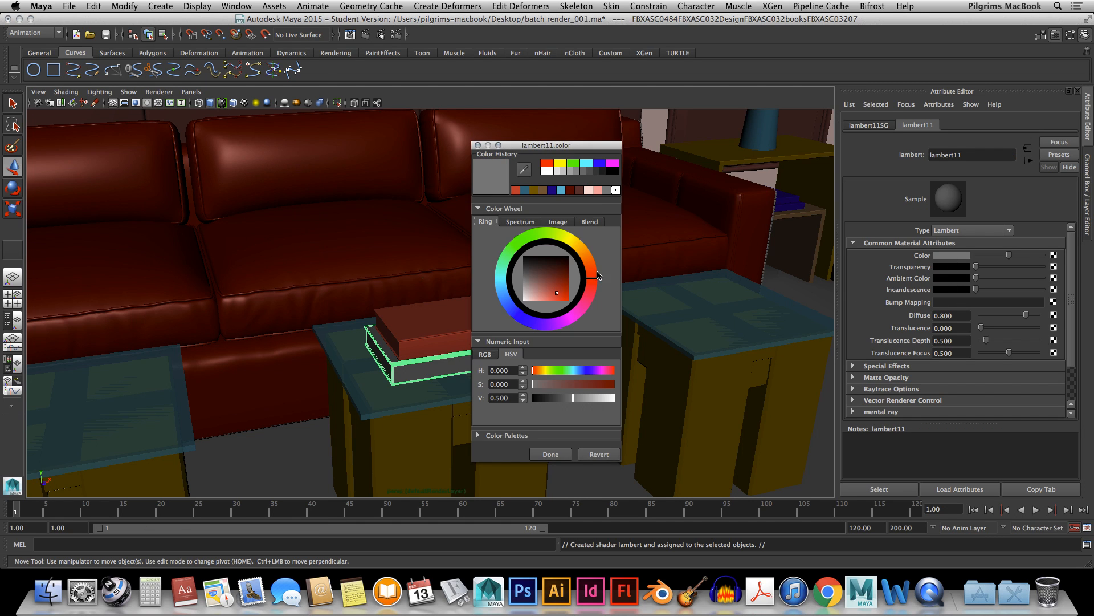
{"action": "left_click", "coordinate": [520, 243]}
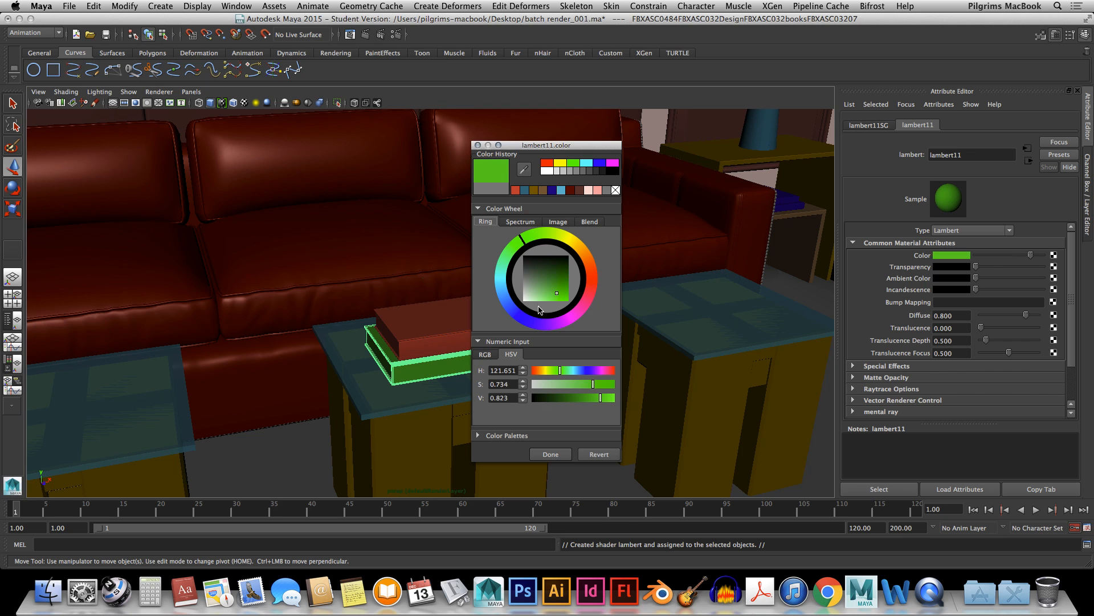
{"action": "left_click", "coordinate": [551, 453]}
Examine the furnished room and the individual pieces of the sunburst mirror above the sofa
{"action": "left_click", "coordinate": [506, 436]}
{"action": "scroll", "coordinate": [556, 420], "scroll_direction": "up", "scroll_amount": 3}
{"action": "scroll", "coordinate": [556, 417], "scroll_direction": "down", "scroll_amount": 6}
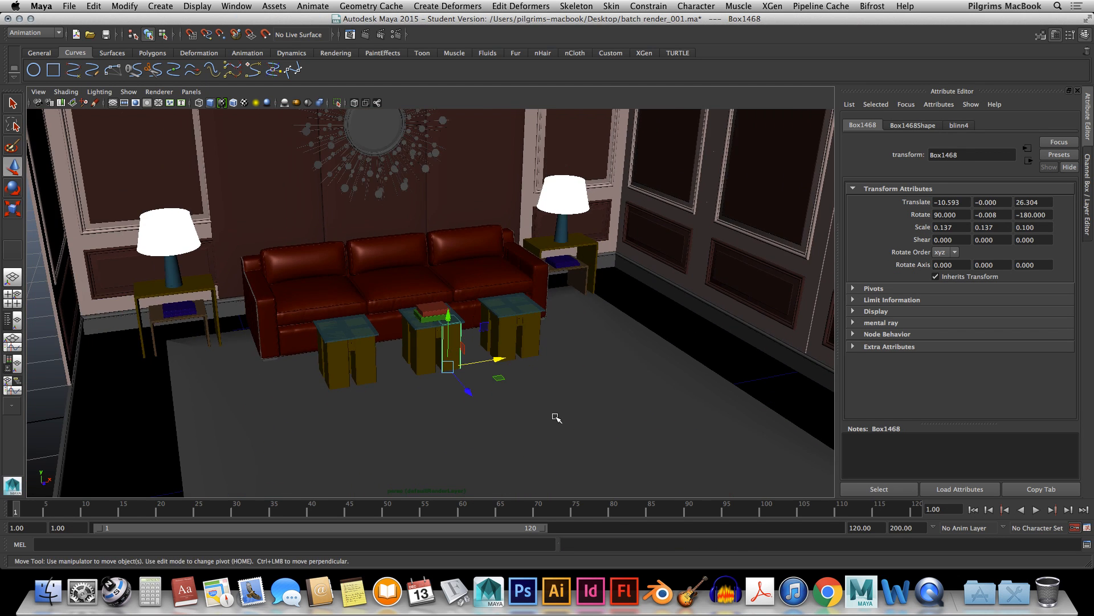
{"action": "left_click_drag", "start_coordinate": [555, 415], "coordinate": [420, 308], "text": "alt"}
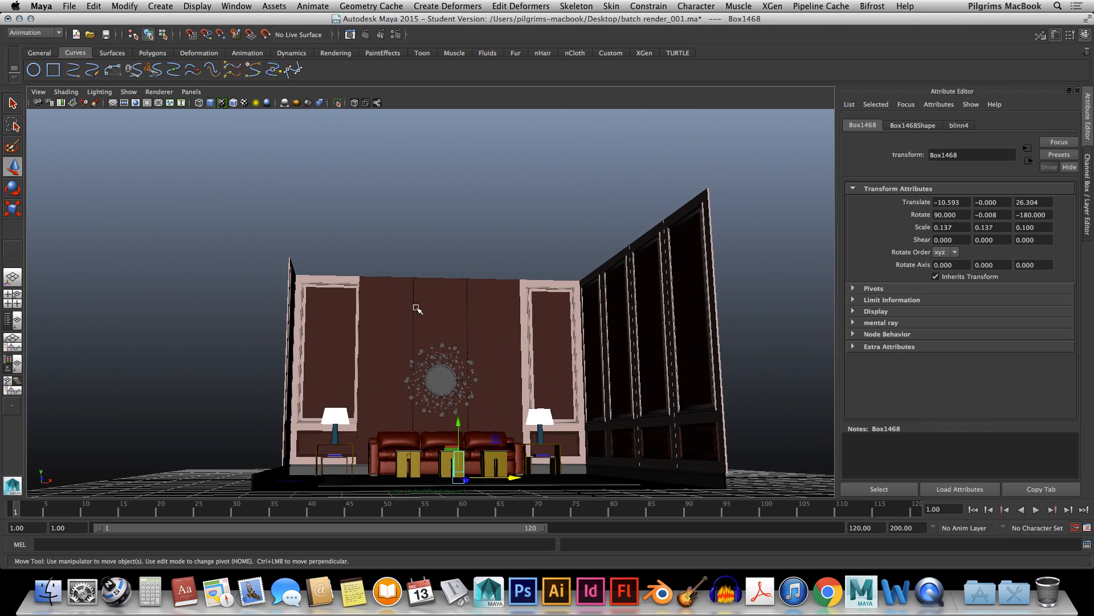
{"action": "scroll", "coordinate": [420, 308], "scroll_direction": "up", "scroll_amount": 10}
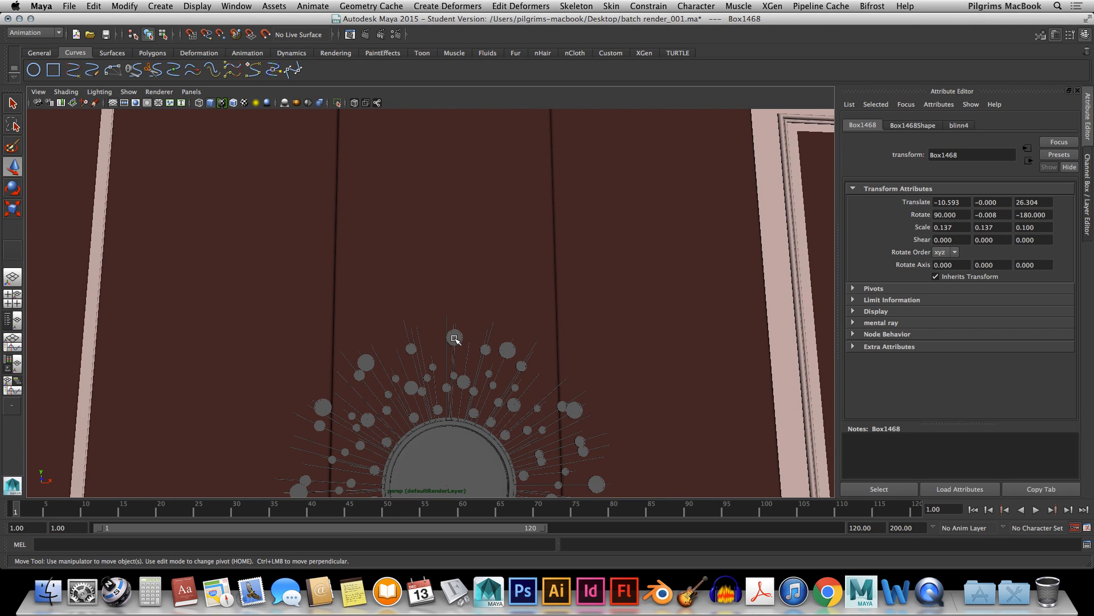
{"action": "left_click", "coordinate": [454, 337]}
{"action": "left_click", "coordinate": [462, 383]}
{"action": "left_click_drag", "start_coordinate": [463, 383], "coordinate": [493, 430], "text": "alt"}
{"action": "scroll", "coordinate": [495, 411], "scroll_direction": "down", "scroll_amount": 5}
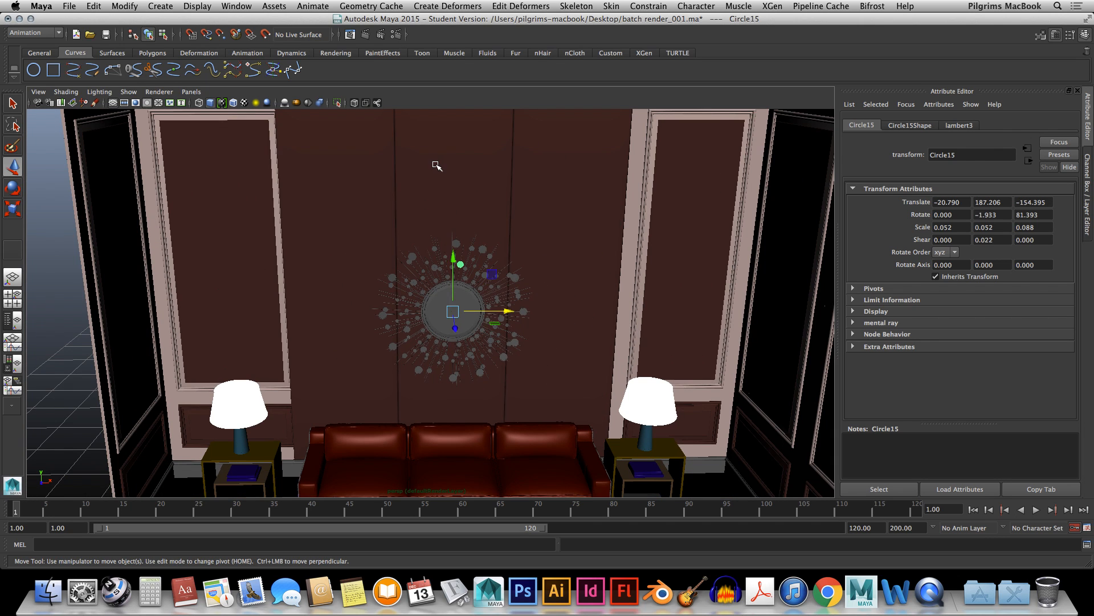
Hide the three dark wall panels behind the sunburst mirror
{"action": "left_click", "coordinate": [436, 167]}
{"action": "key", "text": "ctrl+h"}
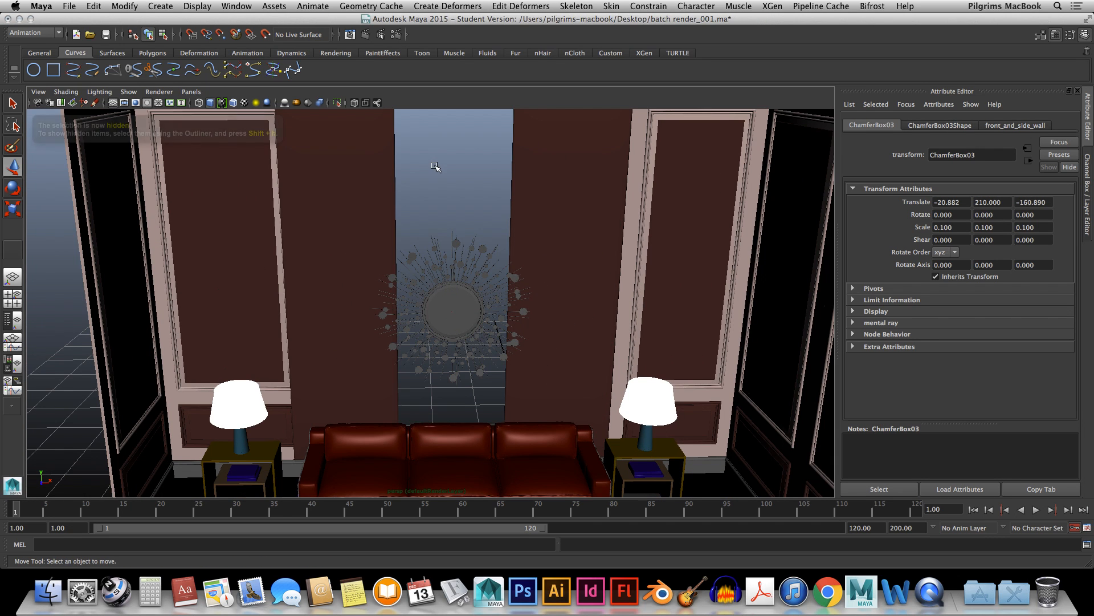
{"action": "left_click", "coordinate": [358, 189]}
{"action": "key", "text": "ctrl+h"}
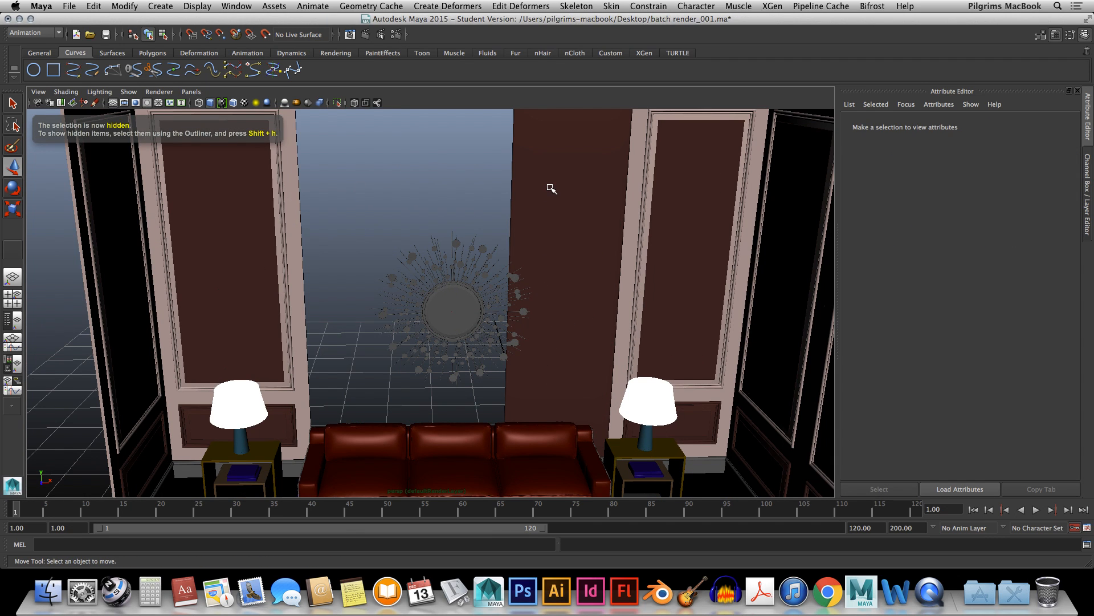
{"action": "left_click", "coordinate": [552, 189]}
{"action": "key", "text": "ctrl+h"}
Select the round centre of the sunburst mirror and draw a selection box around its surrounding rods and discs
{"action": "scroll", "coordinate": [461, 310], "scroll_direction": "up", "scroll_amount": 8}
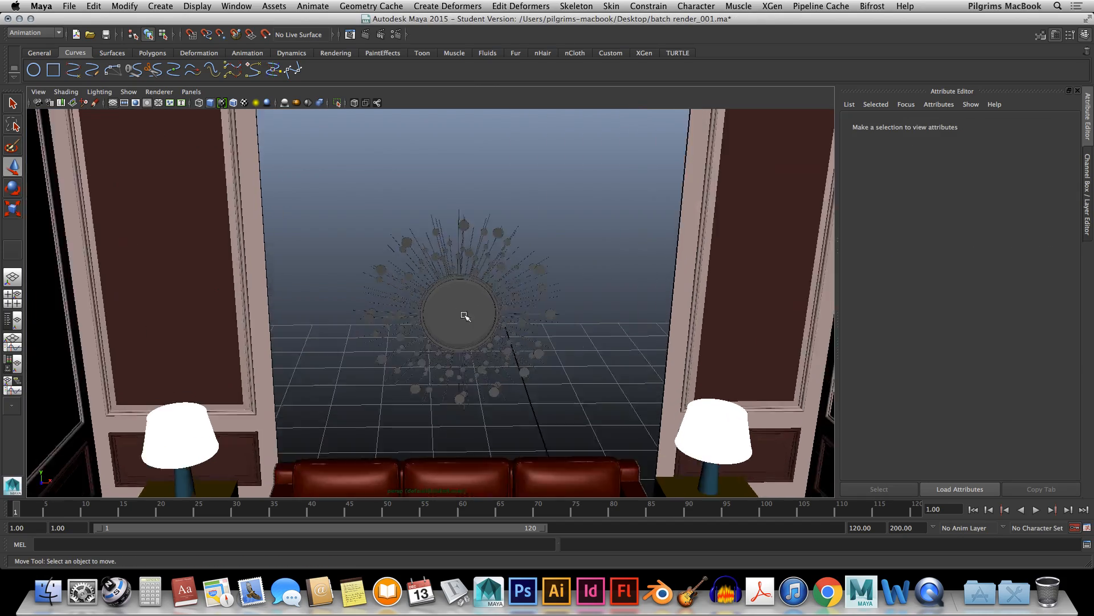
{"action": "left_click", "coordinate": [464, 311]}
{"action": "left_click_drag", "start_coordinate": [464, 311], "coordinate": [500, 301], "text": "alt"}
{"action": "middle_click_drag", "start_coordinate": [500, 301], "coordinate": [497, 206], "text": "alt"}
{"action": "left_click", "coordinate": [452, 328]}
{"action": "middle_click_drag", "start_coordinate": [461, 327], "coordinate": [457, 249], "text": "alt"}
{"action": "scroll", "coordinate": [457, 249], "scroll_direction": "down", "scroll_amount": 10}
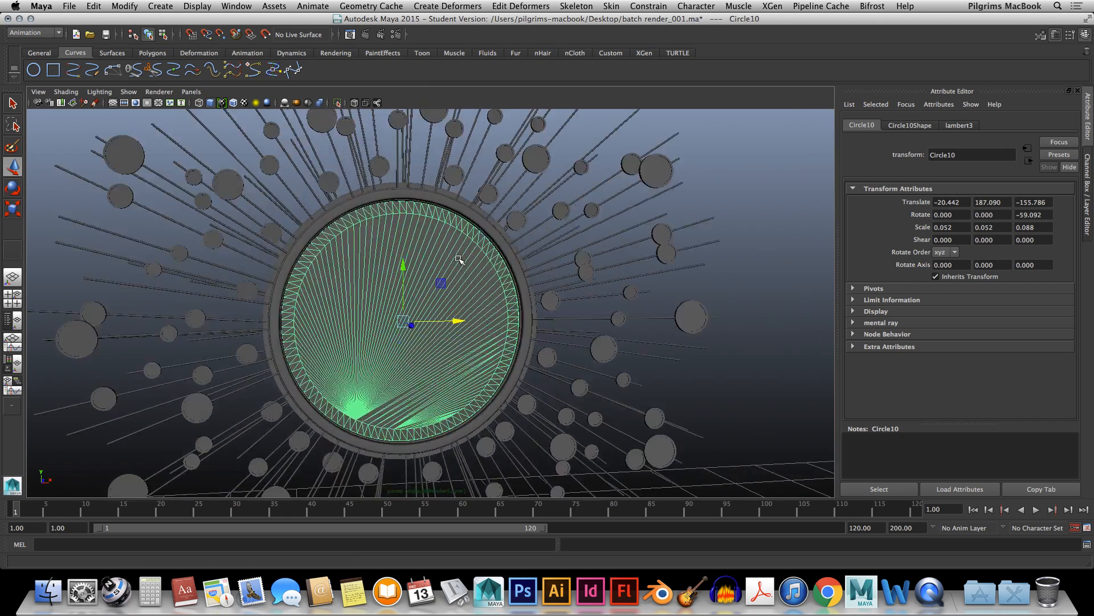
{"action": "left_click_drag", "start_coordinate": [281, 175], "coordinate": [529, 436]}
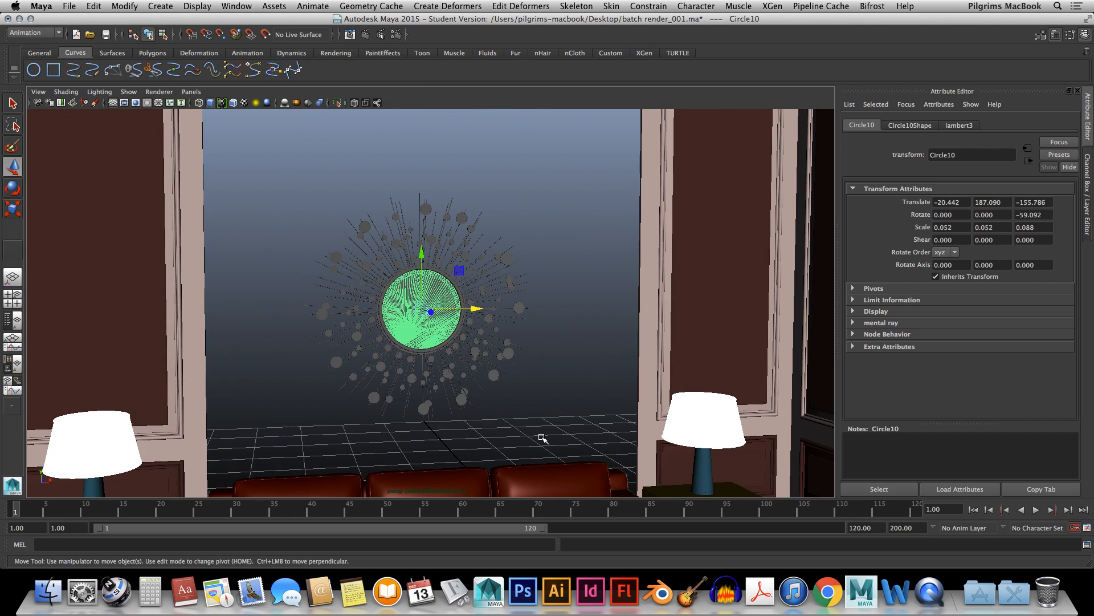
Assign a new Blinn material to the sunburst mirror, color it light blue and slightly raise its transparency, ambient color and incandescence
{"action": "right_click_drag", "start_coordinate": [421, 317], "coordinate": [431, 548]}
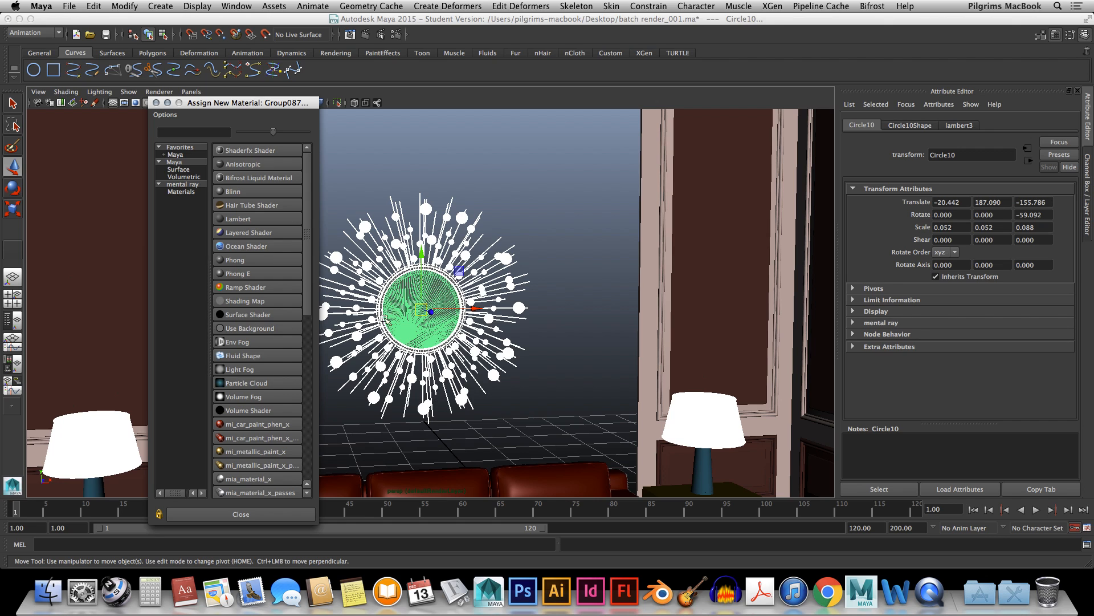
{"action": "left_click", "coordinate": [237, 191]}
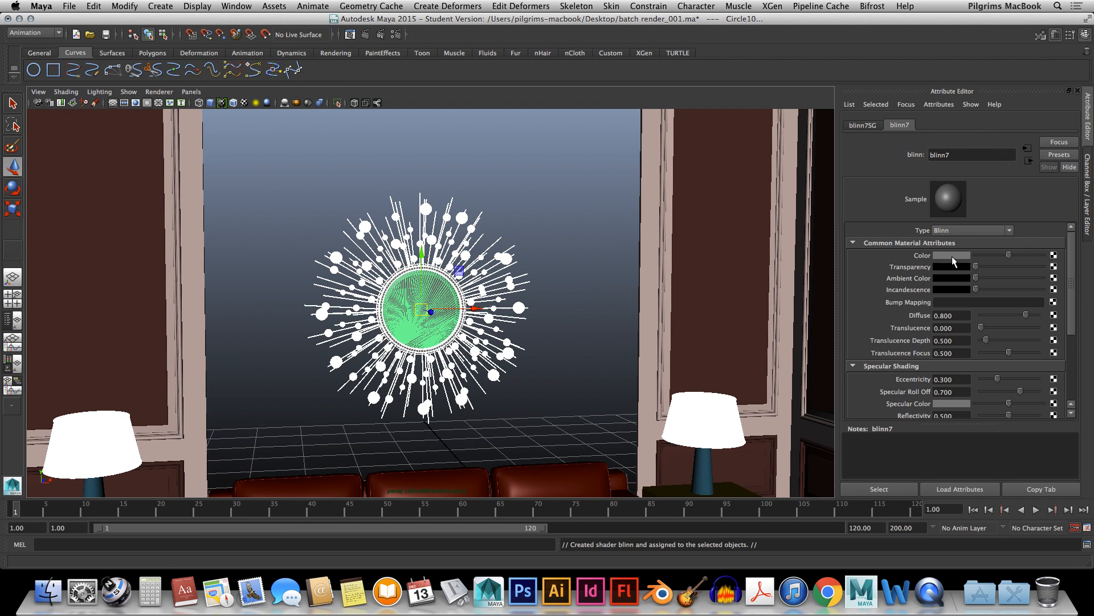
{"action": "left_click", "coordinate": [952, 255]}
{"action": "left_click_drag", "start_coordinate": [933, 274], "coordinate": [940, 274]}
{"action": "left_click_drag", "start_coordinate": [943, 287], "coordinate": [988, 266]}
{"action": "left_click", "coordinate": [565, 222]}
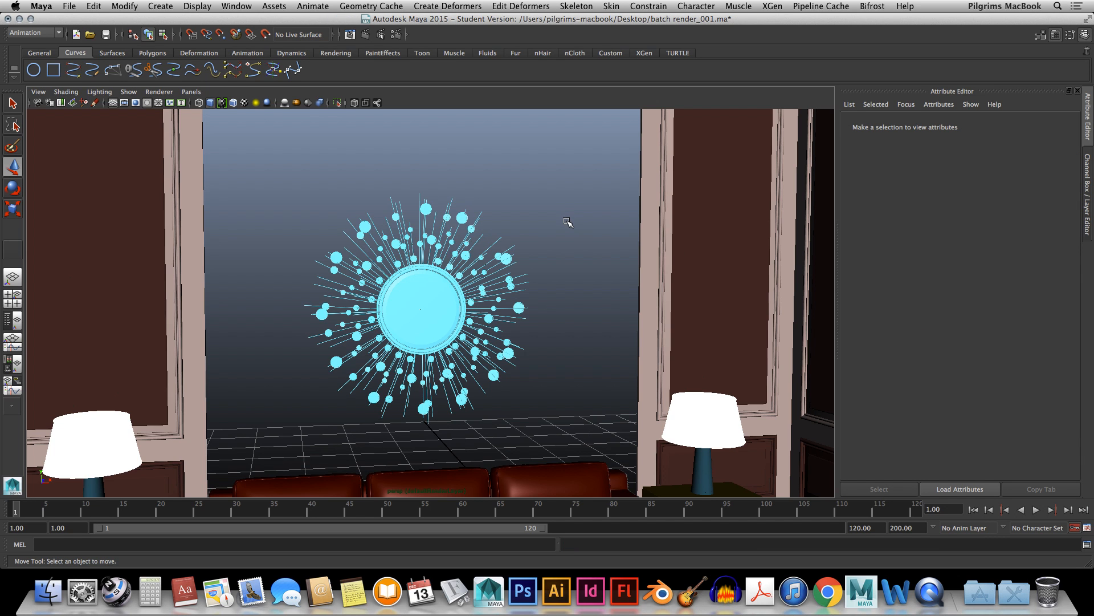
{"action": "scroll", "coordinate": [565, 222], "scroll_direction": "down", "scroll_amount": 4}
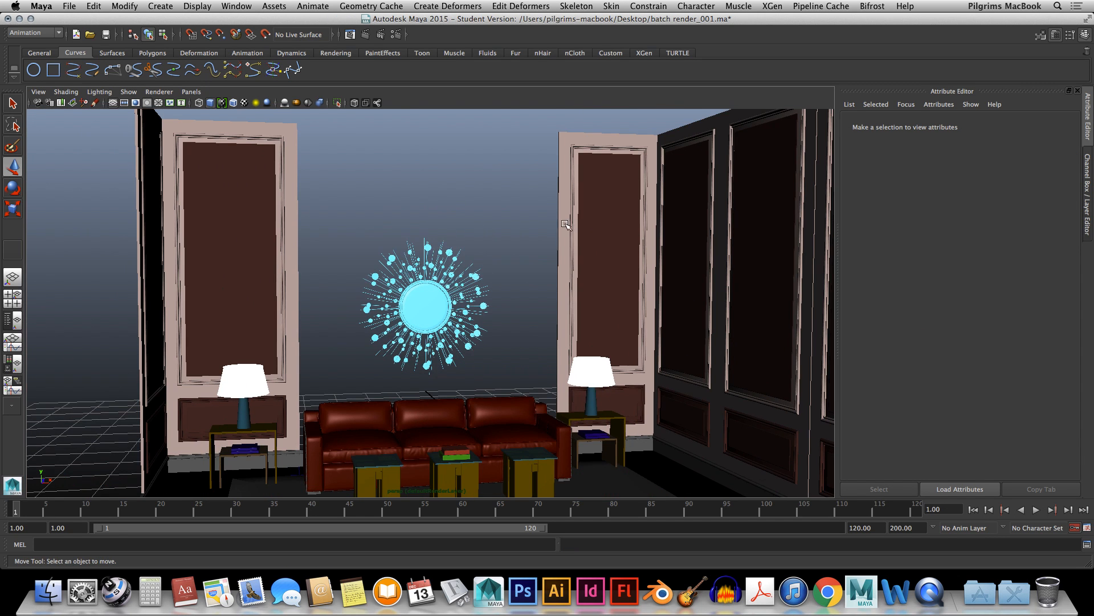
{"action": "scroll", "coordinate": [565, 225], "scroll_direction": "up", "scroll_amount": 5}
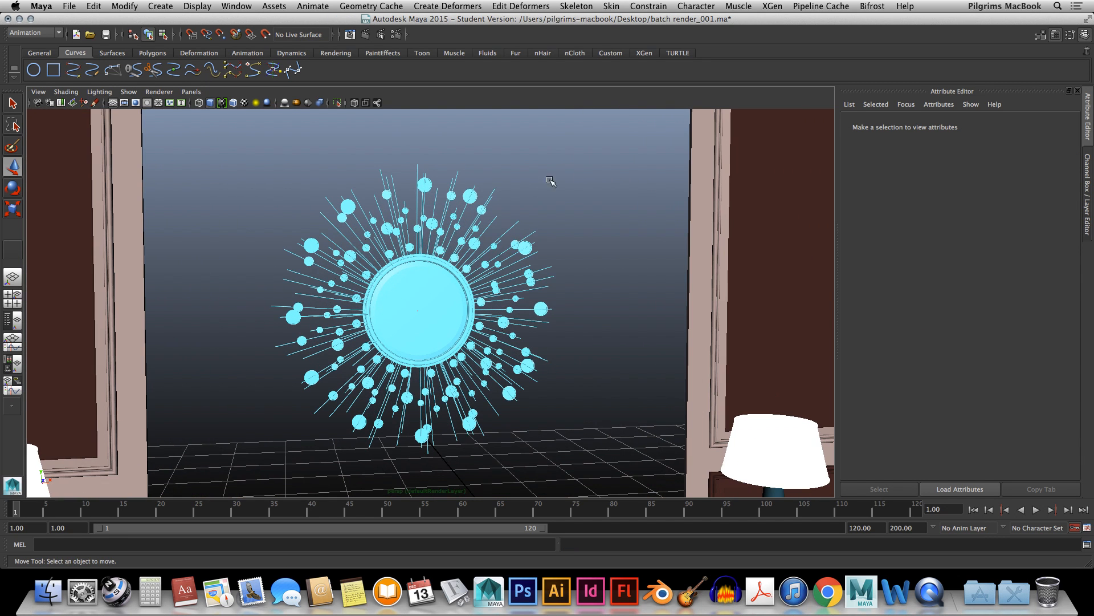
Reselect the whole sunburst mirror and slightly lower the incandescence of its blue Blinn material, then deselect it
{"action": "left_click_drag", "start_coordinate": [571, 155], "coordinate": [262, 472]}
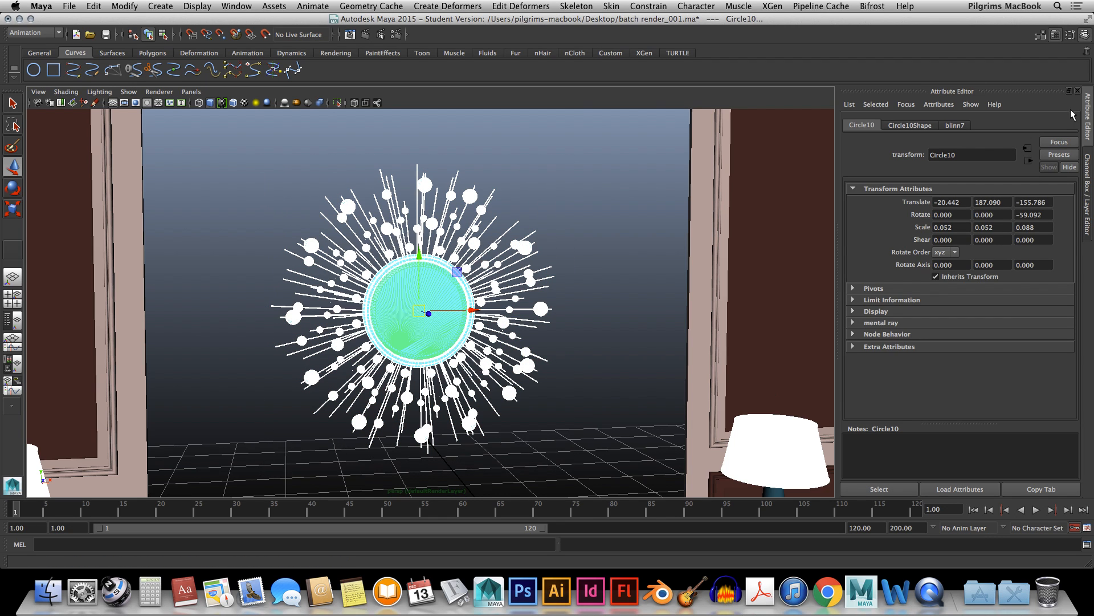
{"action": "left_click", "coordinate": [967, 124]}
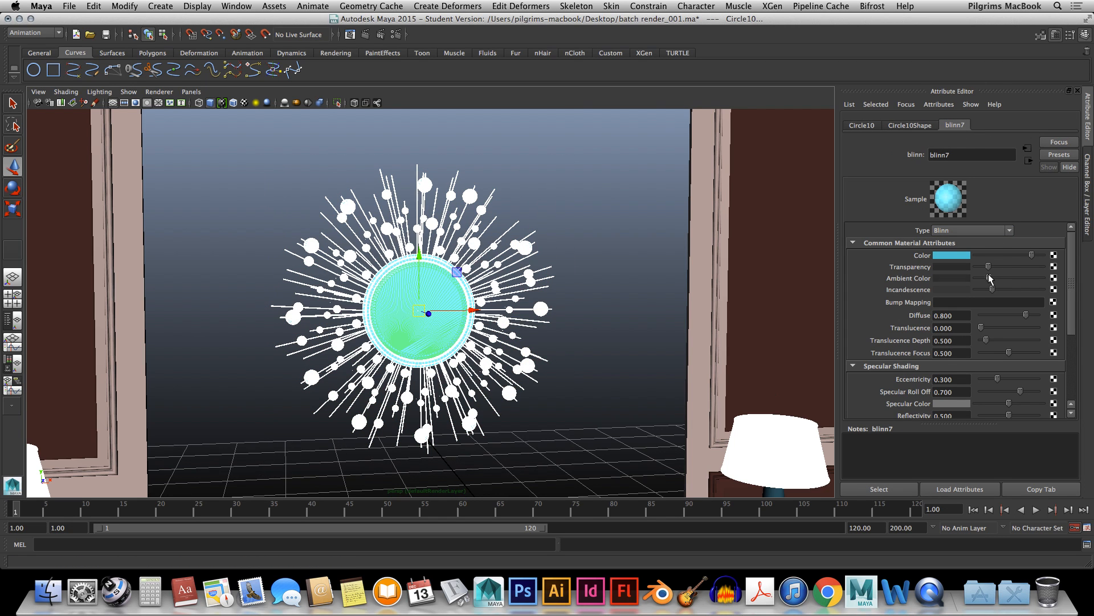
{"action": "left_click_drag", "start_coordinate": [989, 275], "coordinate": [989, 288]}
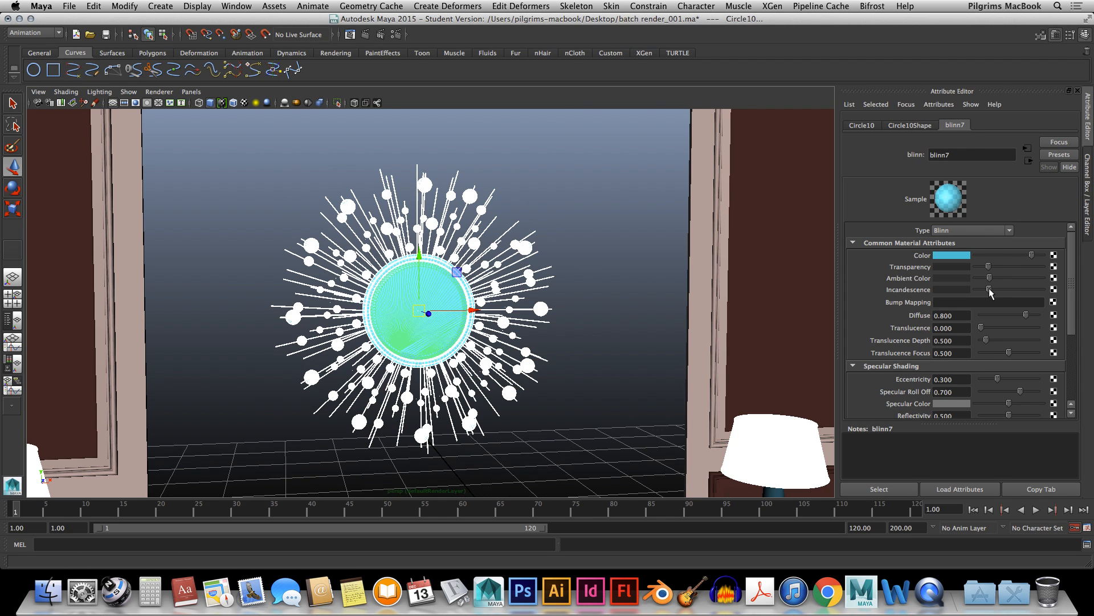
{"action": "left_click", "coordinate": [586, 156]}
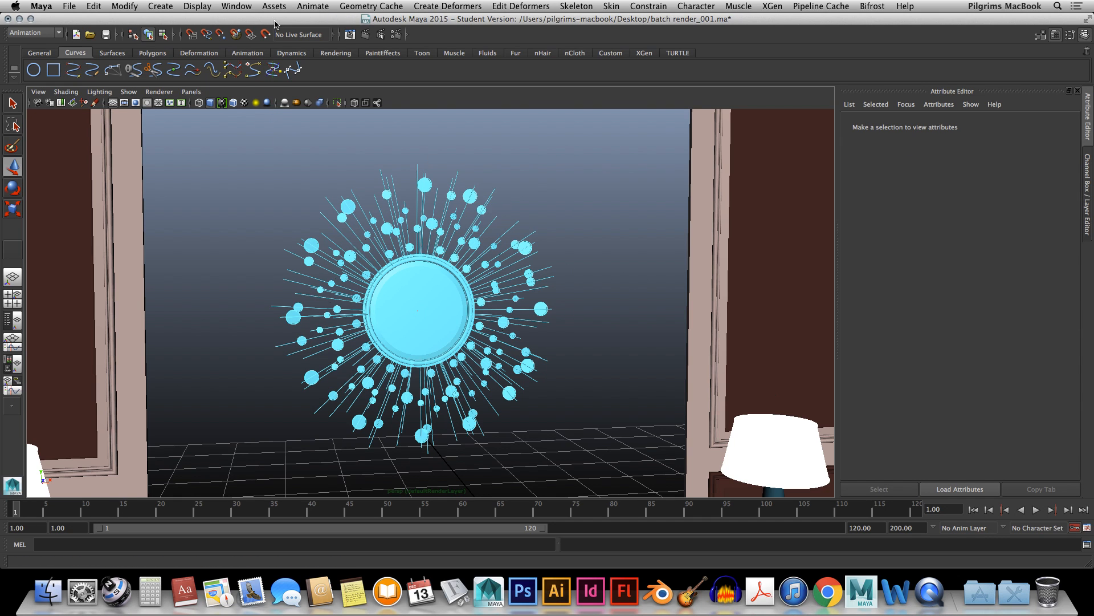
Open the Outliner and delete group1 from the scene
{"action": "left_click", "coordinate": [234, 5]}
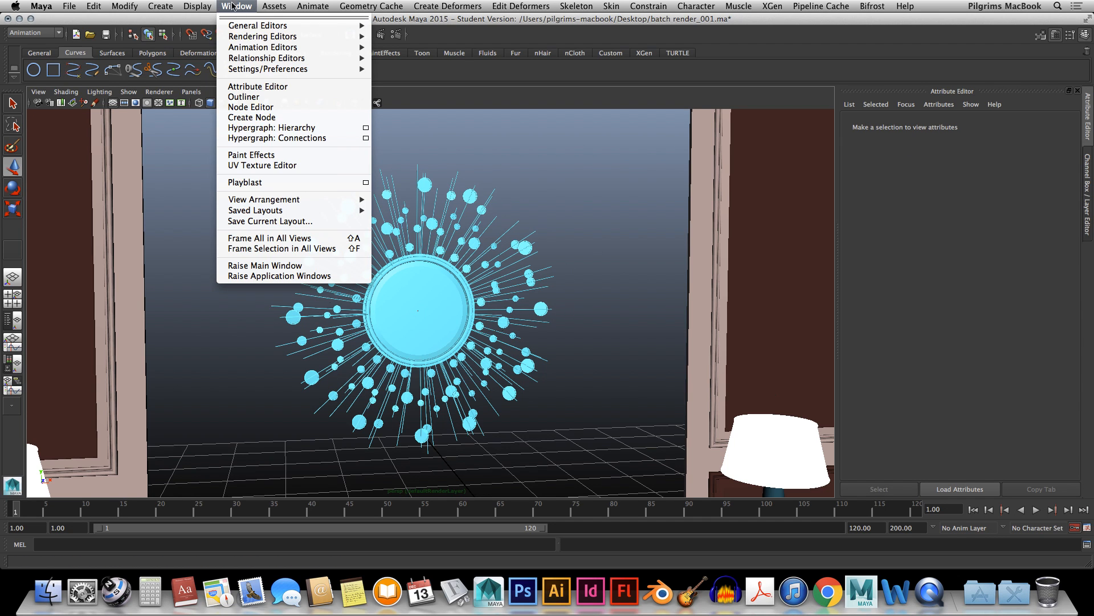
{"action": "left_click", "coordinate": [299, 100]}
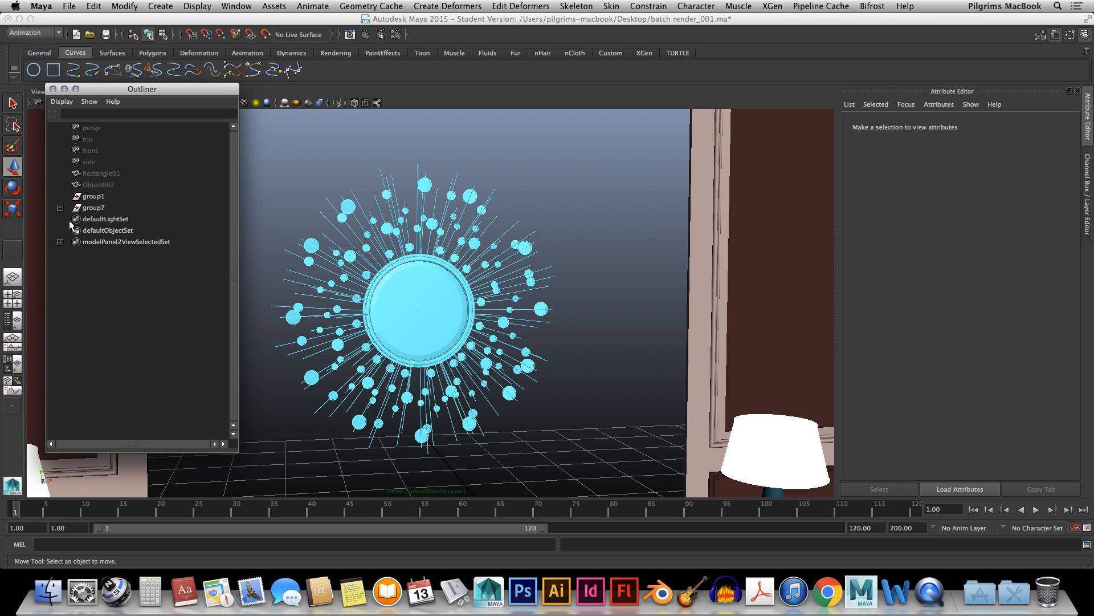
{"action": "left_click", "coordinate": [92, 197]}
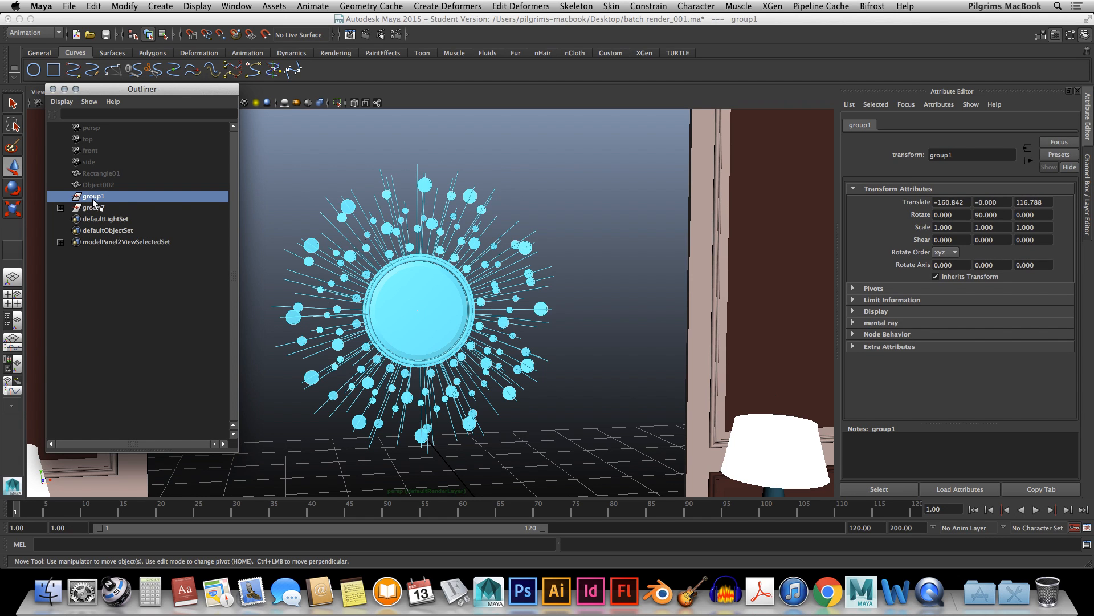
{"action": "key", "text": "Delete"}
Expand group7 and unhide the wall objects ChamferBox02, ChamferBox03 and ChamferBox04
{"action": "left_click", "coordinate": [99, 198]}
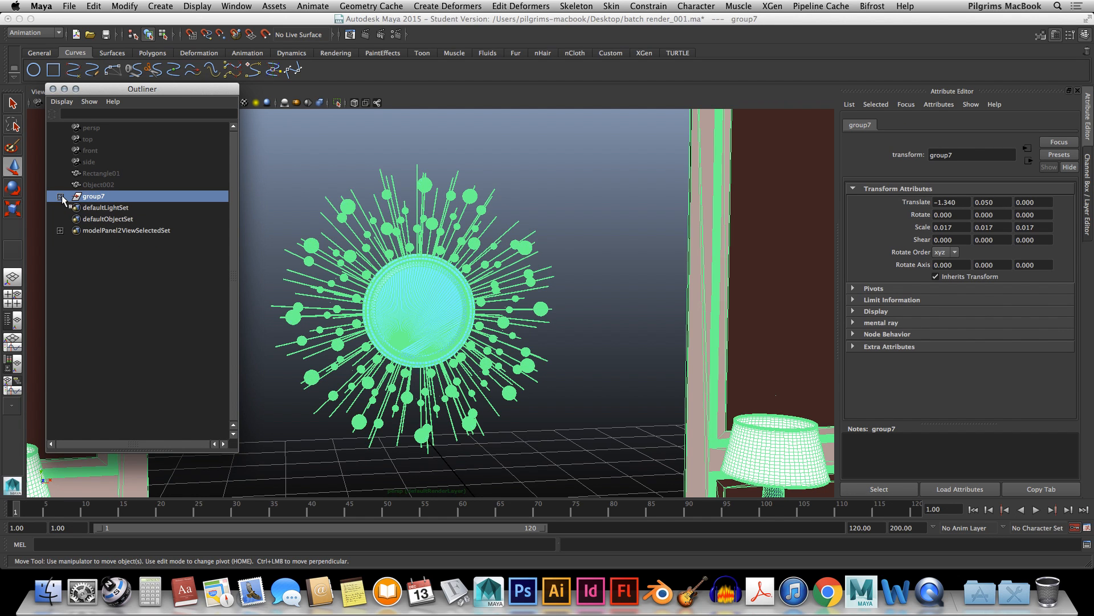
{"action": "left_click", "coordinate": [61, 196]}
{"action": "left_click", "coordinate": [121, 264]}
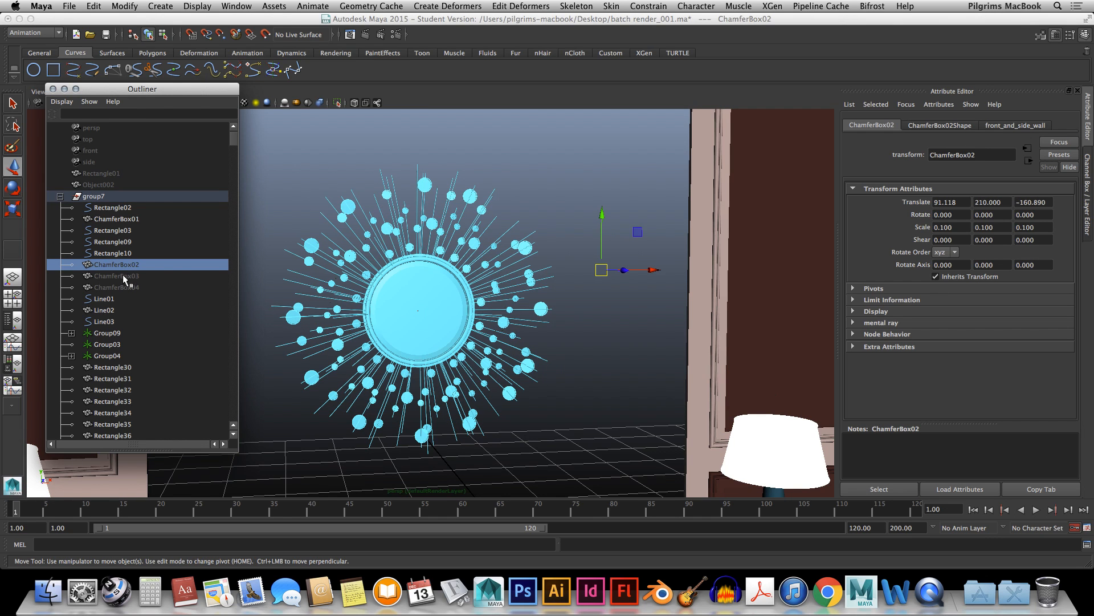
{"action": "left_click", "coordinate": [119, 282], "text": "shift"}
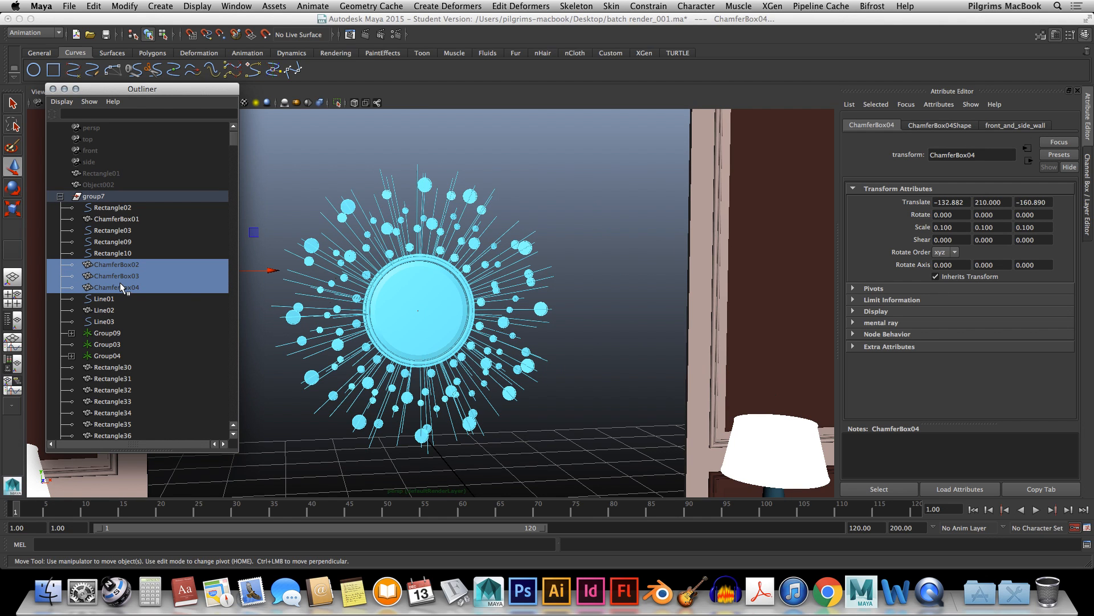
{"action": "key", "text": "shift+h"}
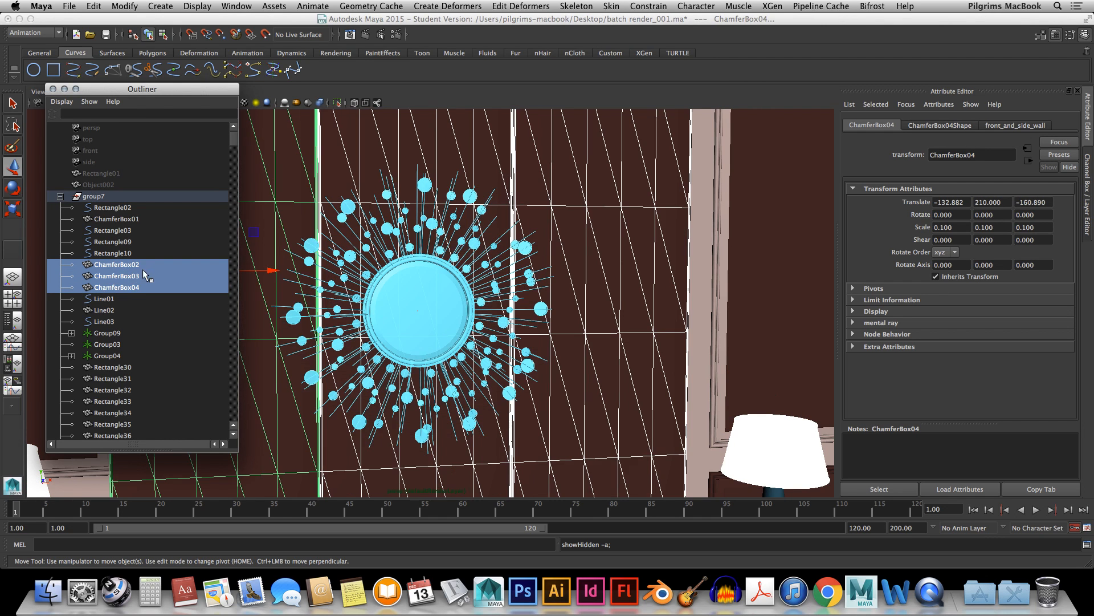
Collapse group7 and rename it Int
{"action": "mouse_move", "coordinate": [233, 142]}
{"action": "left_mouse_down"}
{"action": "mouse_move", "coordinate": [231, 418]}
{"action": "mouse_move", "coordinate": [228, 129]}
{"action": "left_mouse_up"}
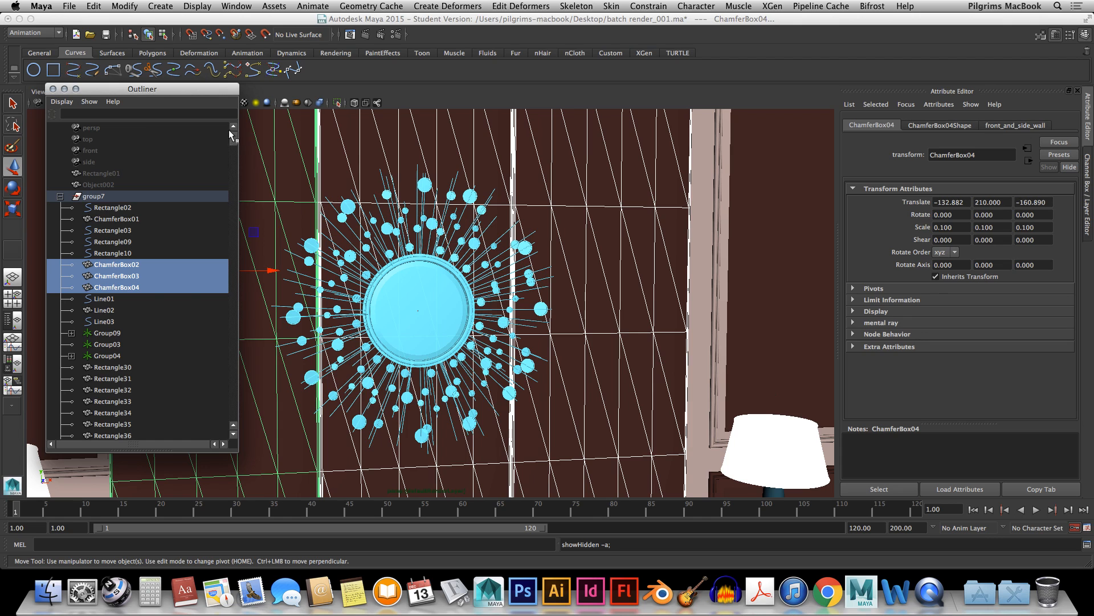
{"action": "left_click", "coordinate": [60, 196]}
{"action": "double_click", "coordinate": [93, 198]}
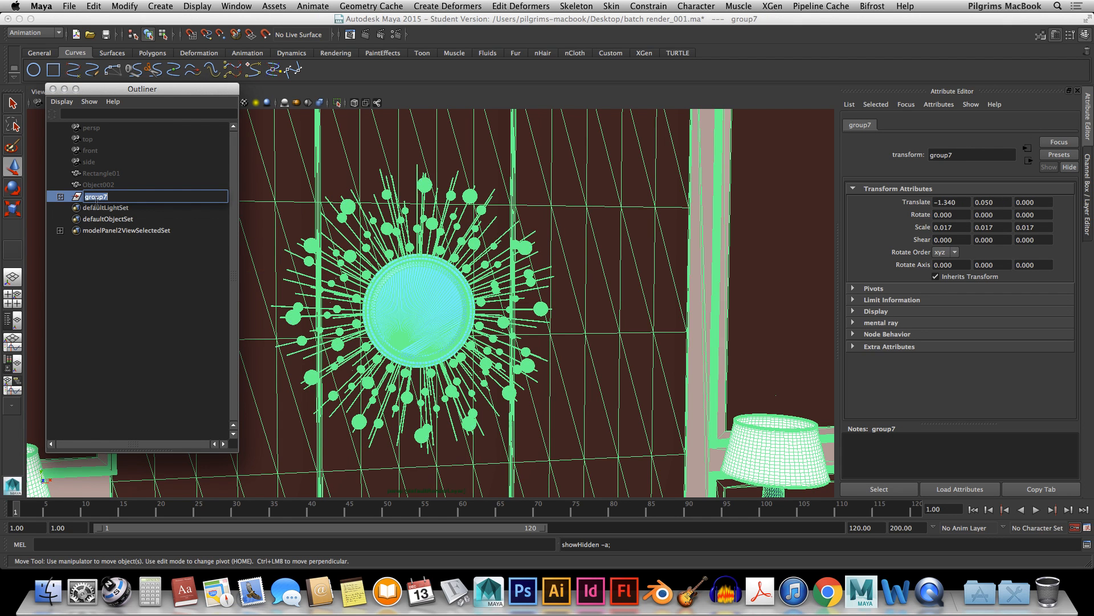
{"action": "type", "text": "l"}
{"action": "left_click", "coordinate": [146, 283]}
Save the scene file, accepting the Student Version notice, and close the Outliner
{"action": "scroll", "coordinate": [479, 250], "scroll_direction": "down", "scroll_amount": 15}
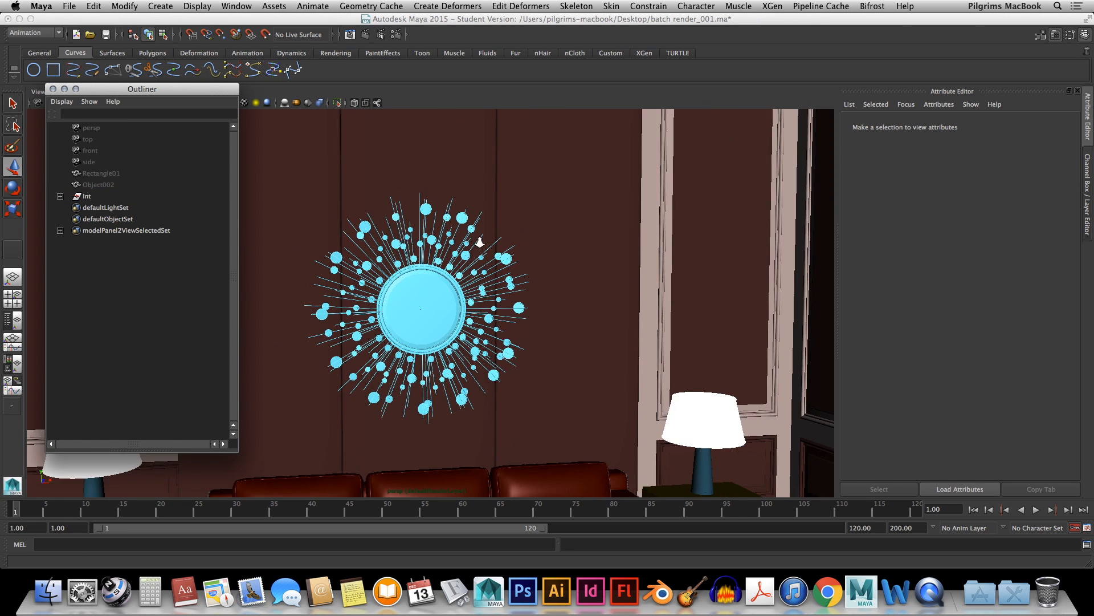
{"action": "scroll", "coordinate": [480, 249], "scroll_direction": "up", "scroll_amount": 5}
{"action": "key", "text": "q"}
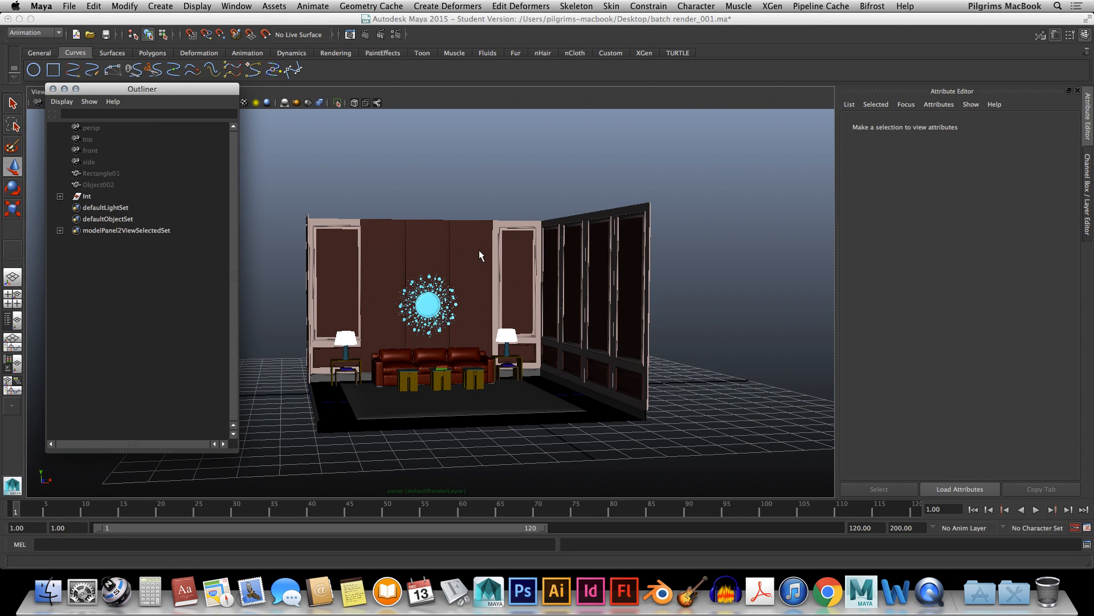
{"action": "key", "text": "super+s"}
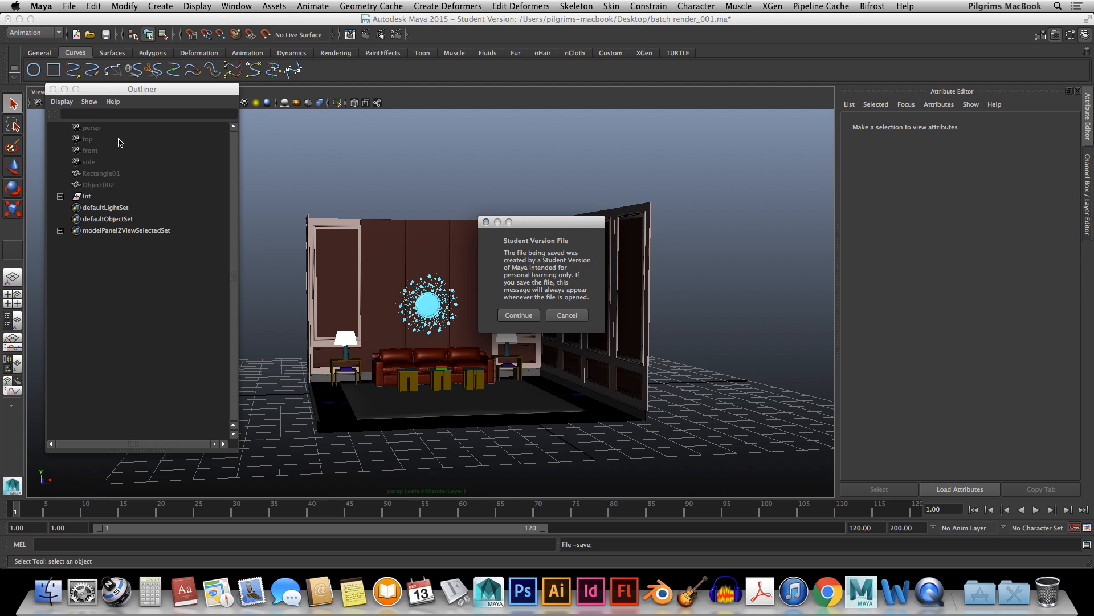
{"action": "left_click", "coordinate": [518, 315]}
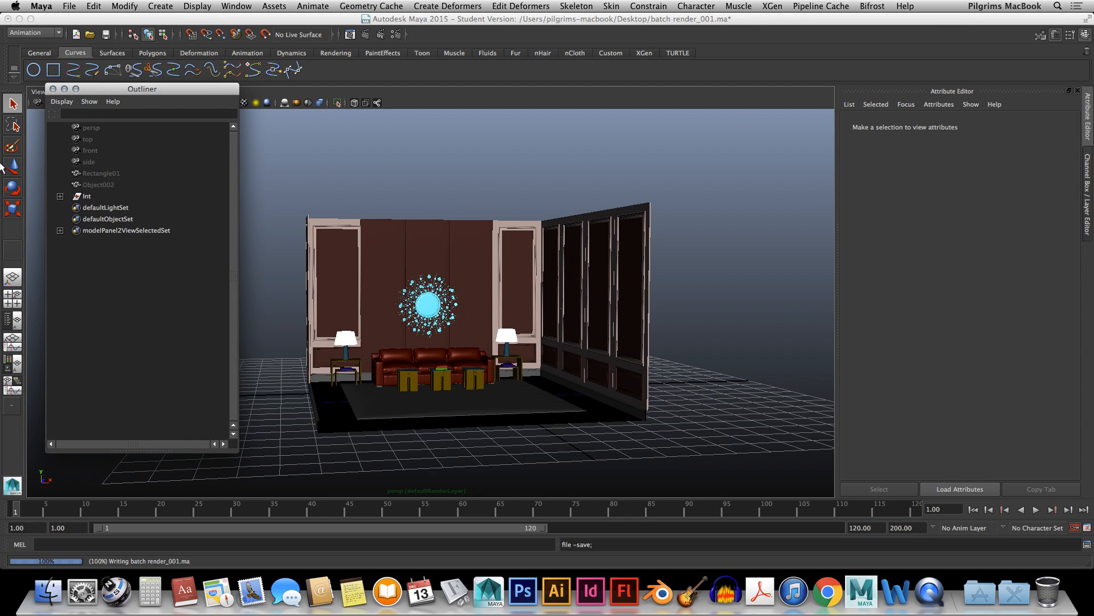
{"action": "left_click", "coordinate": [52, 89]}
{"action": "left_click_drag", "start_coordinate": [274, 268], "coordinate": [433, 307], "text": "alt"}
{"action": "key", "text": "w"}
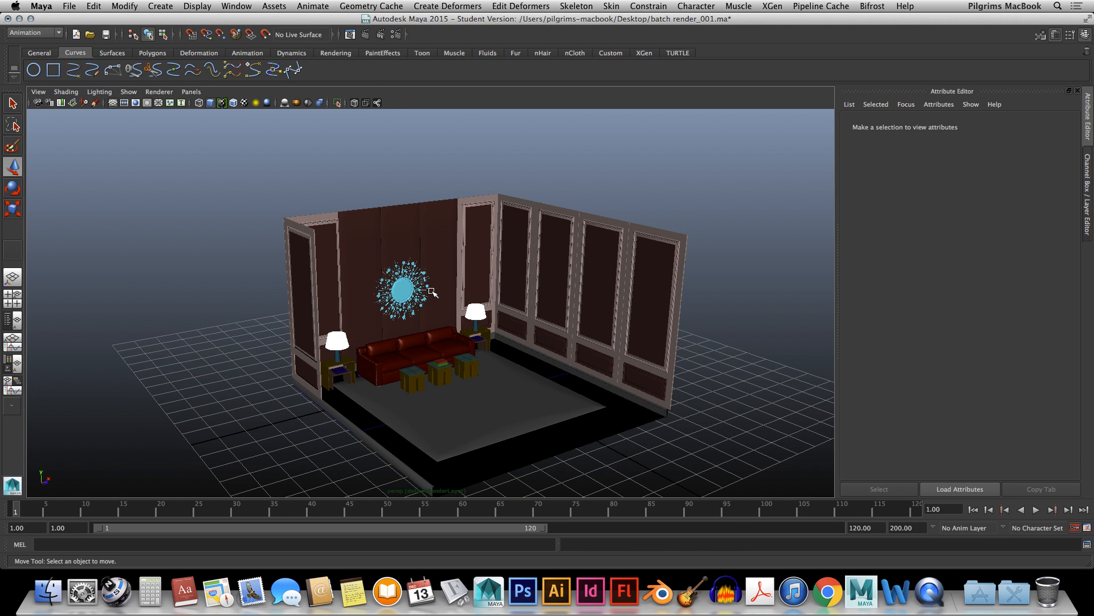
{"action": "key", "text": "q"}
{"action": "key", "text": "super+s"}
{"action": "left_click", "coordinate": [518, 315]}
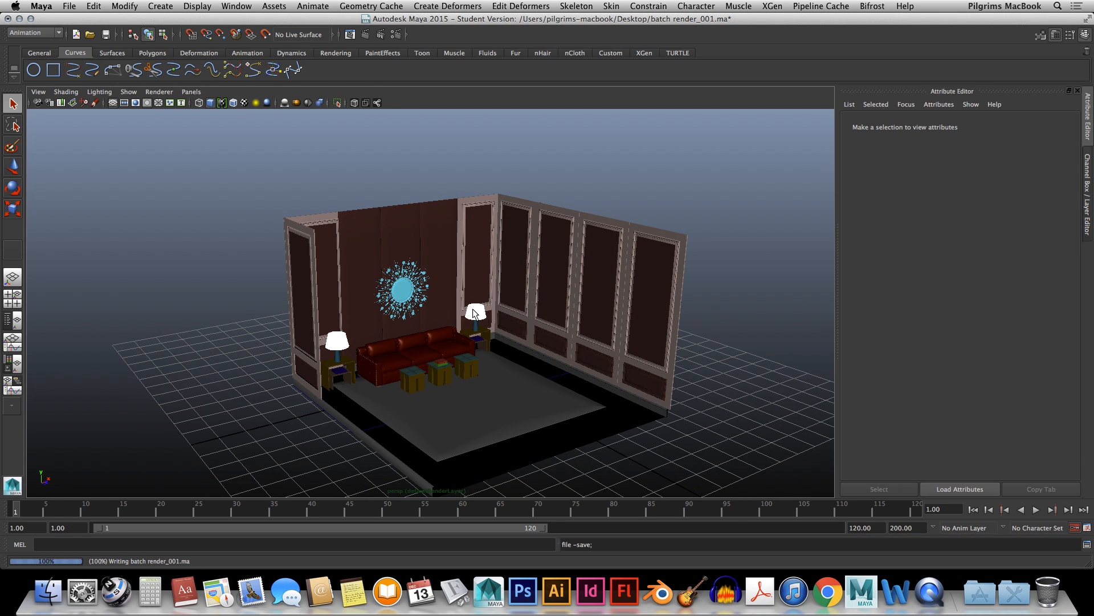
Render the current frame with mental ray from an angled view of the sofa and paneled corner, and close the finished render
{"action": "key", "text": "w"}
{"action": "scroll", "coordinate": [540, 322], "scroll_direction": "up", "scroll_amount": 4}
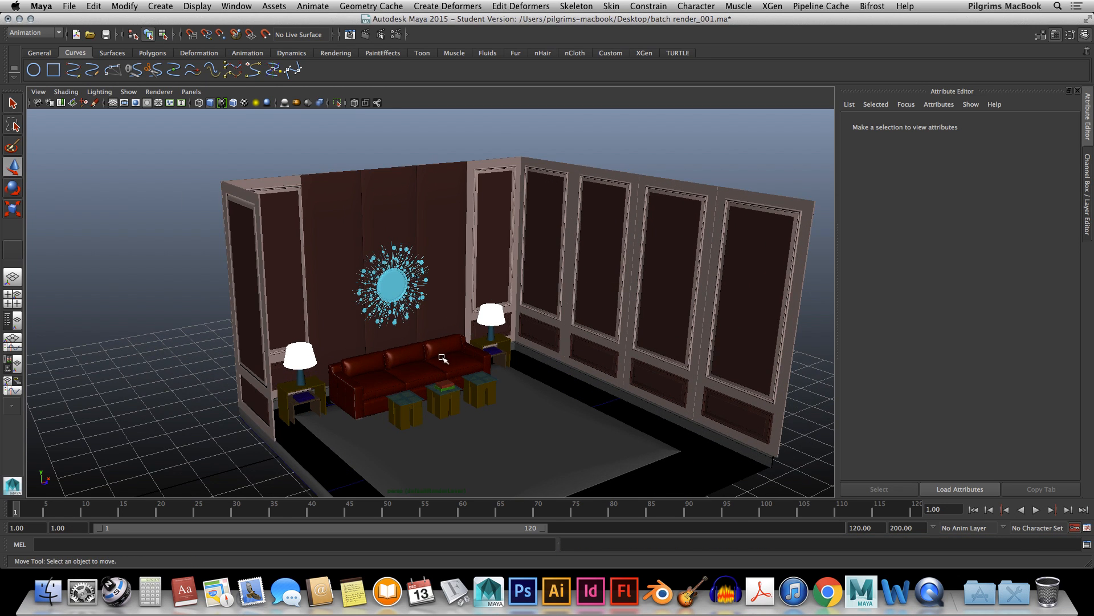
{"action": "scroll", "coordinate": [442, 356], "scroll_direction": "up", "scroll_amount": 7}
{"action": "left_click_drag", "start_coordinate": [442, 363], "coordinate": [440, 367], "text": "alt"}
{"action": "middle_click_drag", "start_coordinate": [440, 368], "coordinate": [467, 208], "text": "alt"}
{"action": "scroll", "coordinate": [482, 240], "scroll_direction": "down", "scroll_amount": 8}
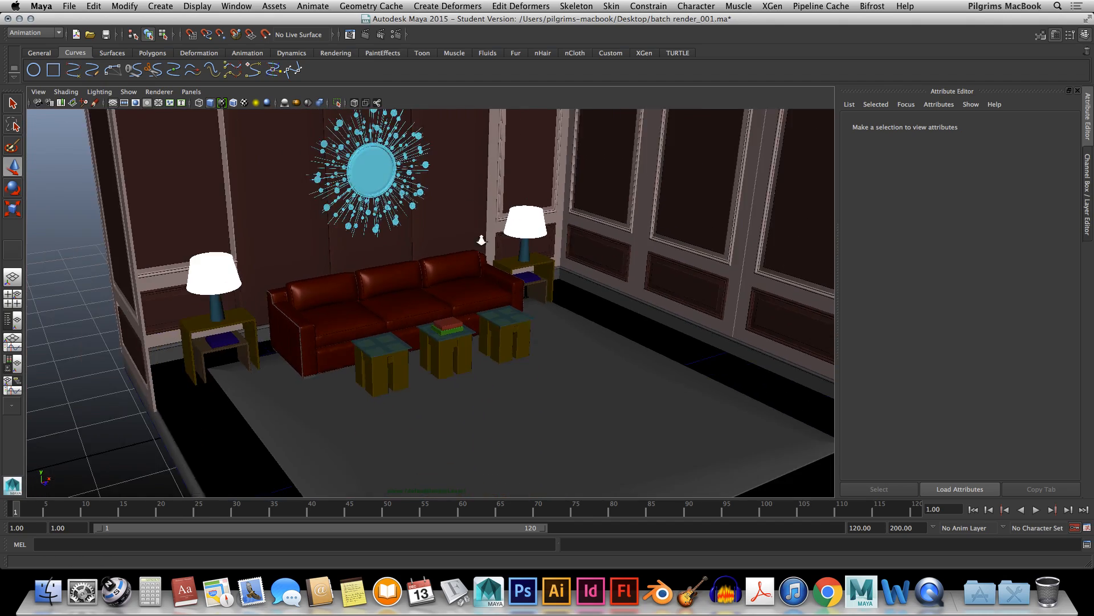
{"action": "scroll", "coordinate": [485, 242], "scroll_direction": "up", "scroll_amount": 2}
{"action": "left_click_drag", "start_coordinate": [521, 230], "coordinate": [484, 308], "text": "alt"}
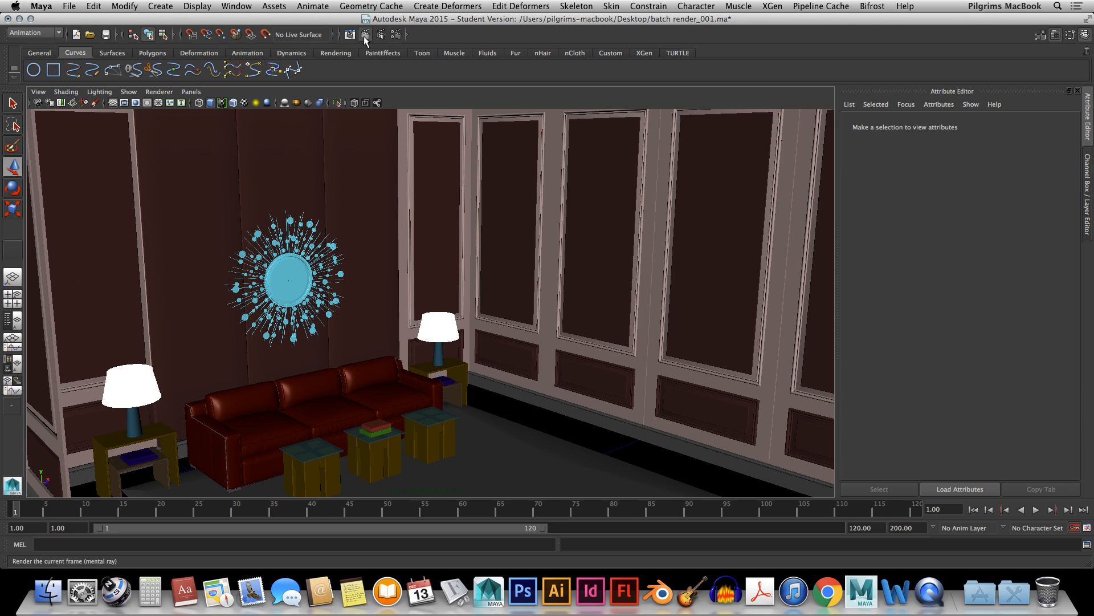
{"action": "left_click", "coordinate": [363, 36]}
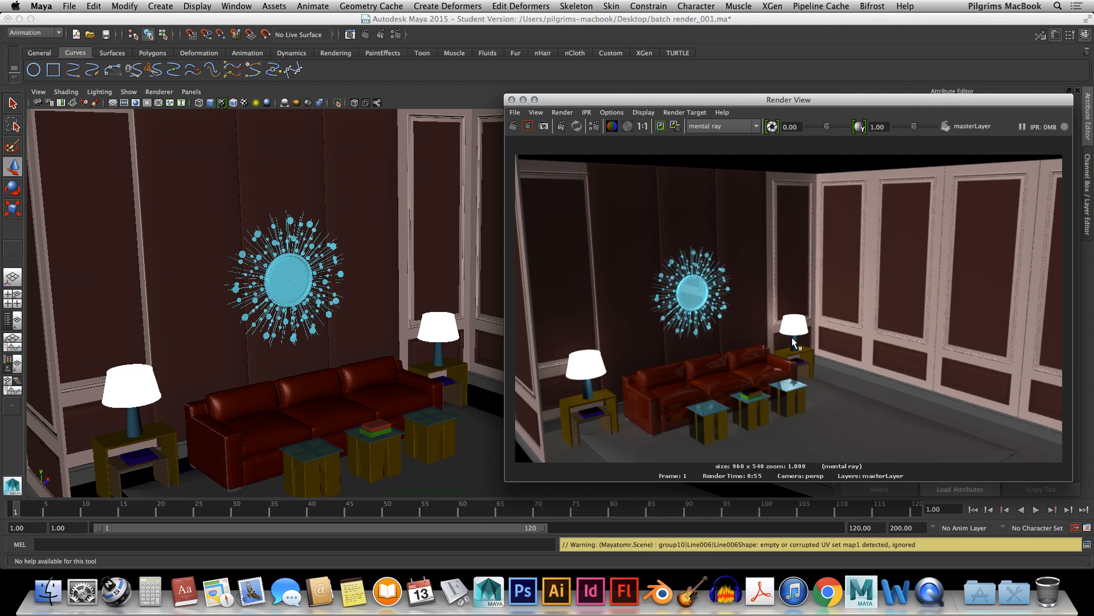
{"action": "left_click", "coordinate": [511, 100]}
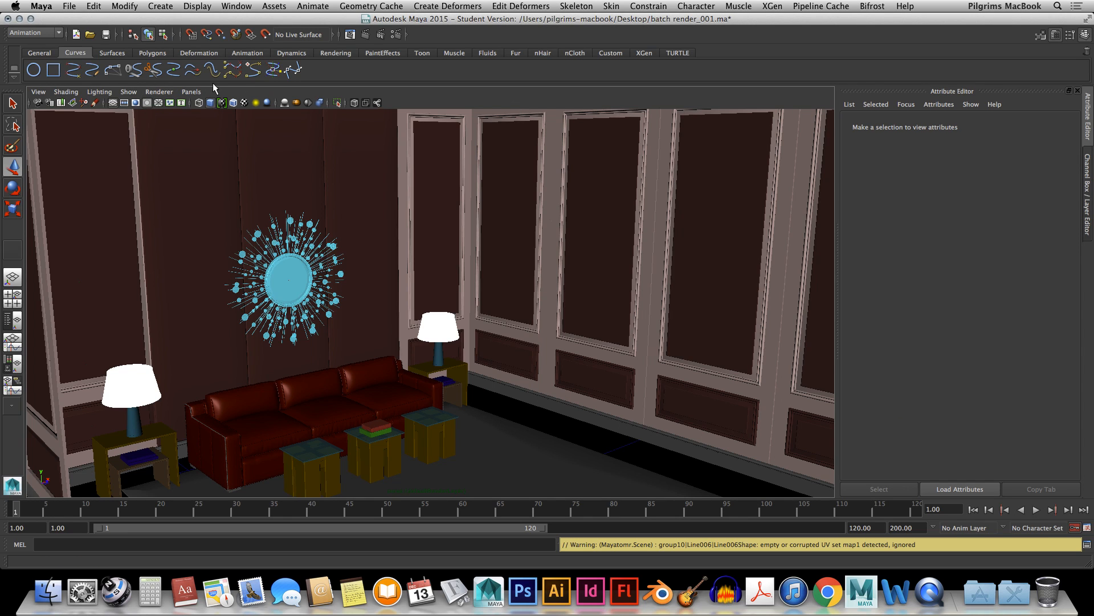
Create a point light and move it near the table lamp in the room corner, at about 1.202, 2.607, -1.655
{"action": "left_click", "coordinate": [339, 53]}
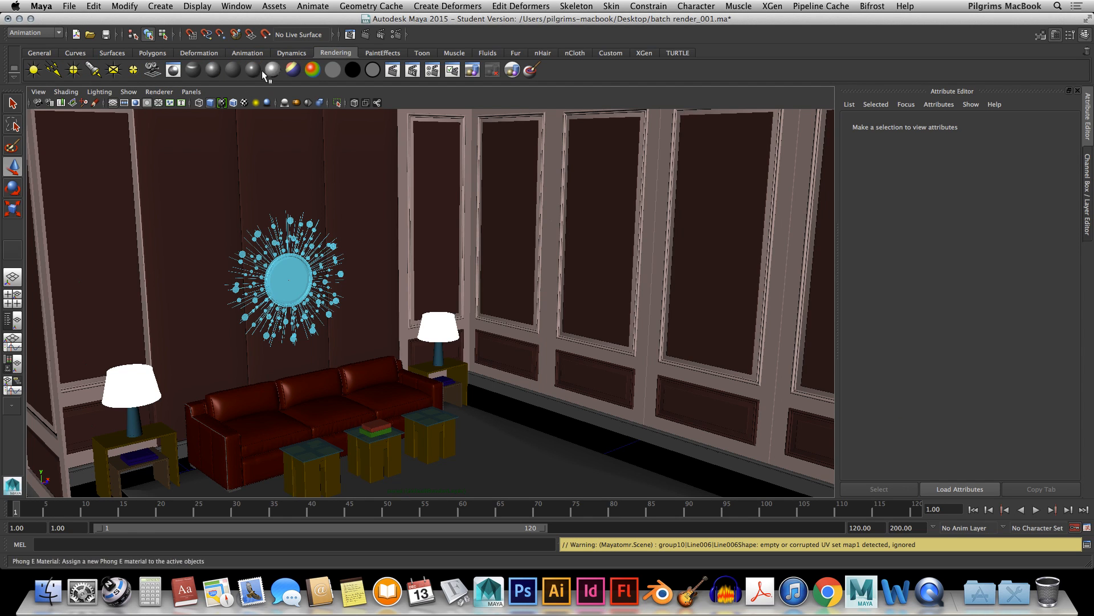
{"action": "left_click", "coordinate": [73, 70]}
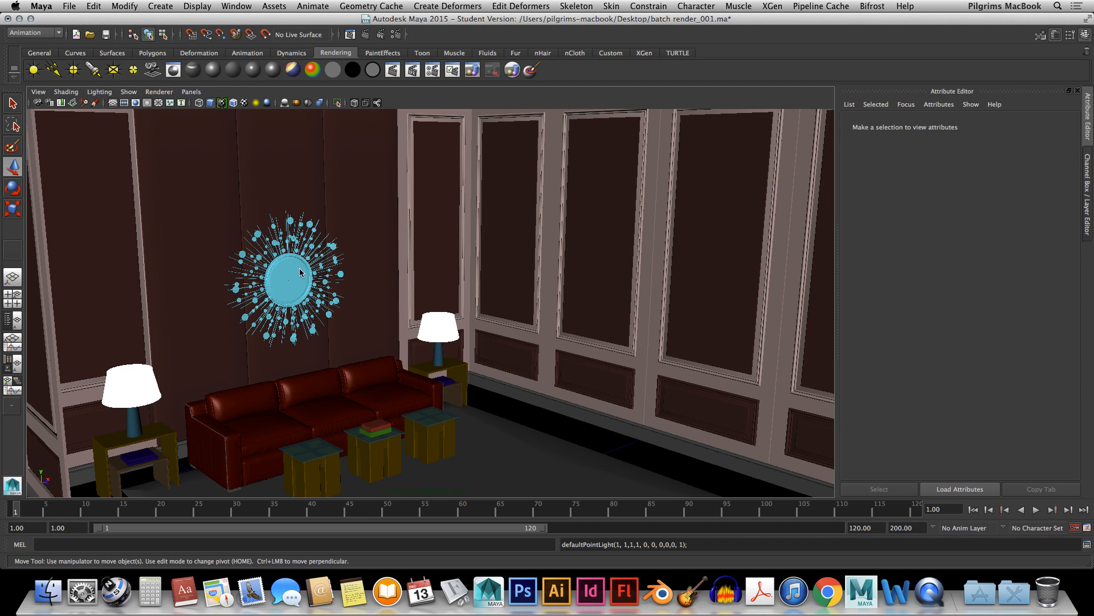
{"action": "left_click_drag", "start_coordinate": [436, 396], "coordinate": [437, 271]}
{"action": "left_click_drag", "start_coordinate": [440, 327], "coordinate": [510, 336], "text": "alt"}
{"action": "left_click_drag", "start_coordinate": [432, 298], "coordinate": [344, 246]}
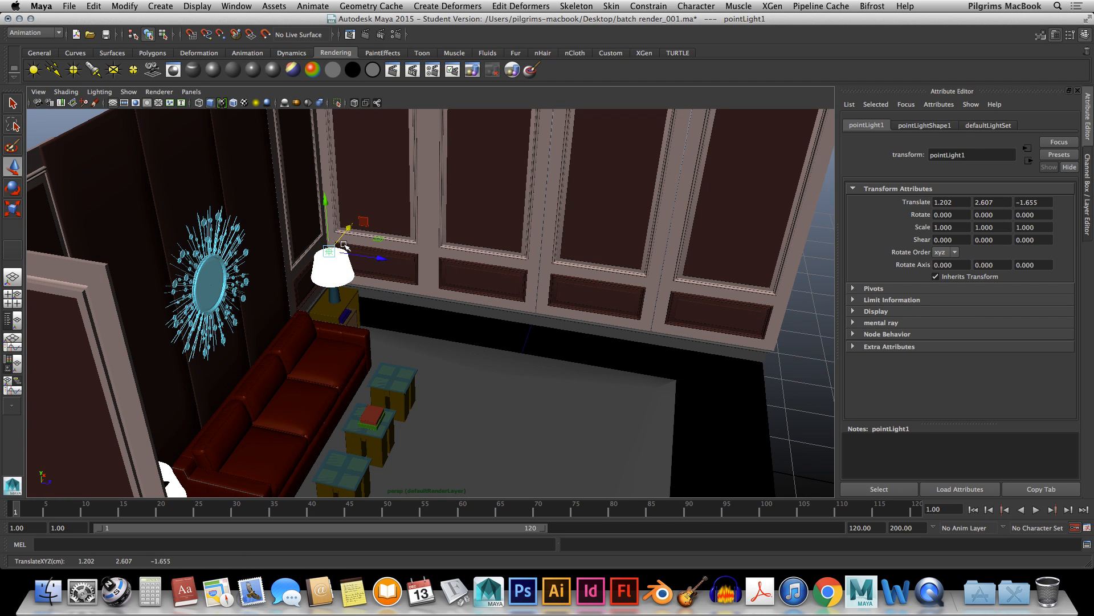
Refine the point light's position to sit just above the corner lamp's shade, at about 1.474, 2.405, -1.604
{"action": "key", "text": "f"}
{"action": "left_click_drag", "start_coordinate": [454, 323], "coordinate": [377, 340], "text": "alt"}
{"action": "left_click_drag", "start_coordinate": [473, 285], "coordinate": [486, 306]}
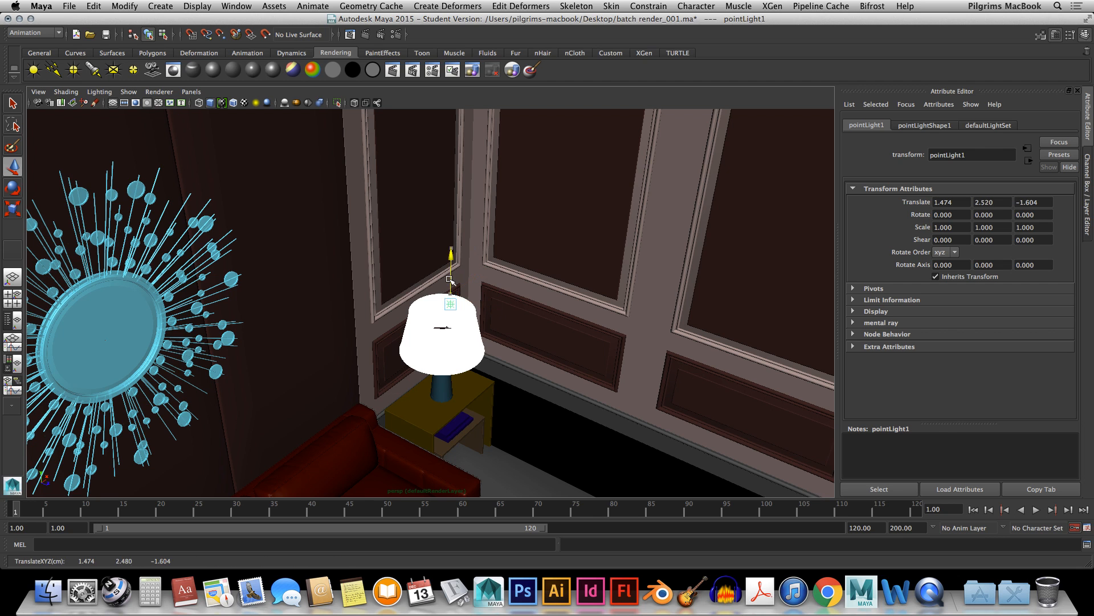
{"action": "left_click_drag", "start_coordinate": [451, 268], "coordinate": [444, 294]}
Preview scene lighting, duplicate the corner lamp's point light and lower the copy below the shade, to about 1.474, 1.665, -1.604
{"action": "key", "text": "7"}
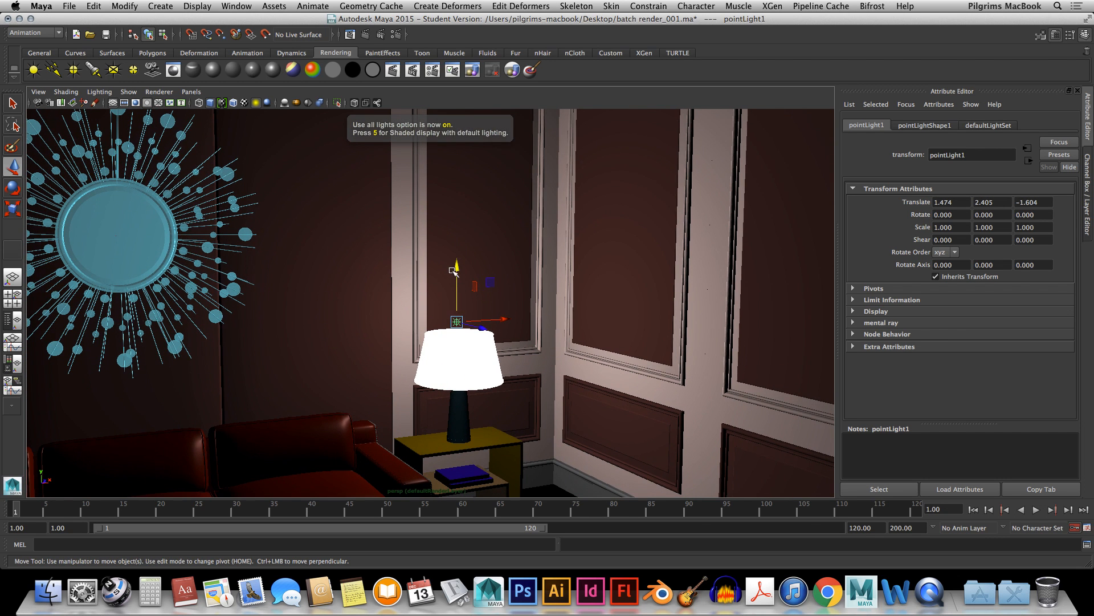
{"action": "key", "text": "ctrl+d"}
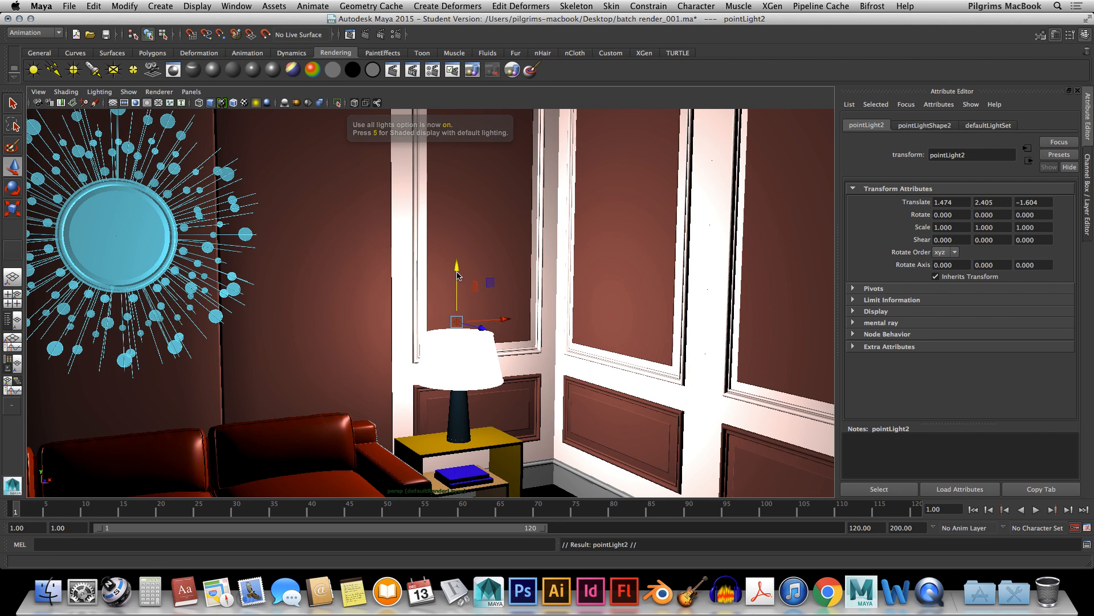
{"action": "left_click_drag", "start_coordinate": [456, 272], "coordinate": [450, 331]}
Render the current frame of the whole room with mental ray, and close the finished render
{"action": "scroll", "coordinate": [461, 325], "scroll_direction": "down", "scroll_amount": 15}
{"action": "scroll", "coordinate": [450, 330], "scroll_direction": "down", "scroll_amount": 3}
{"action": "scroll", "coordinate": [450, 329], "scroll_direction": "up", "scroll_amount": 10}
{"action": "scroll", "coordinate": [450, 329], "scroll_direction": "down", "scroll_amount": 4}
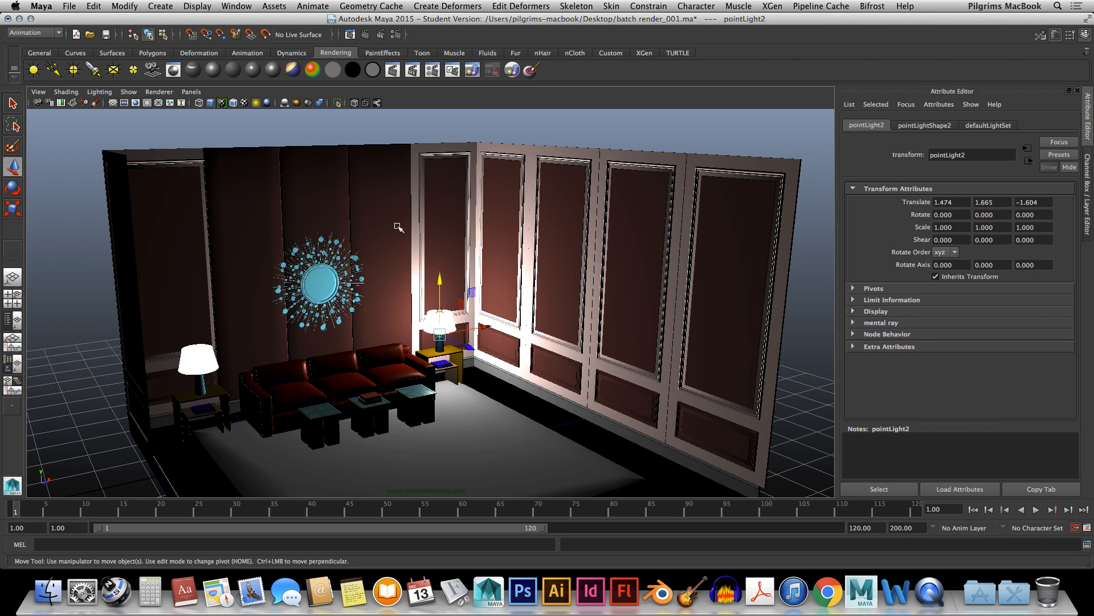
{"action": "left_click", "coordinate": [366, 35]}
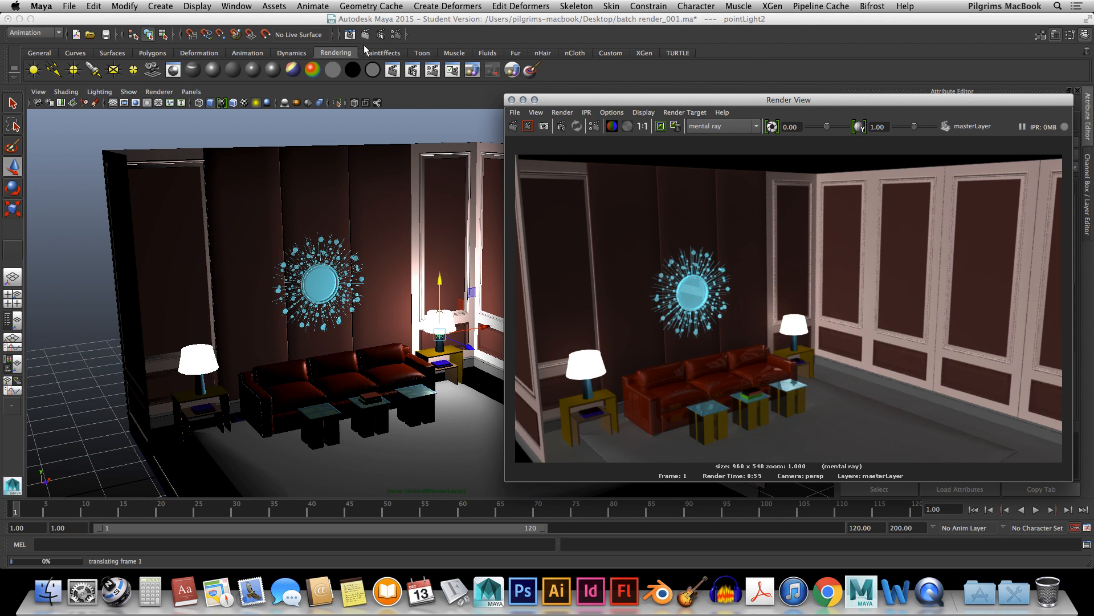
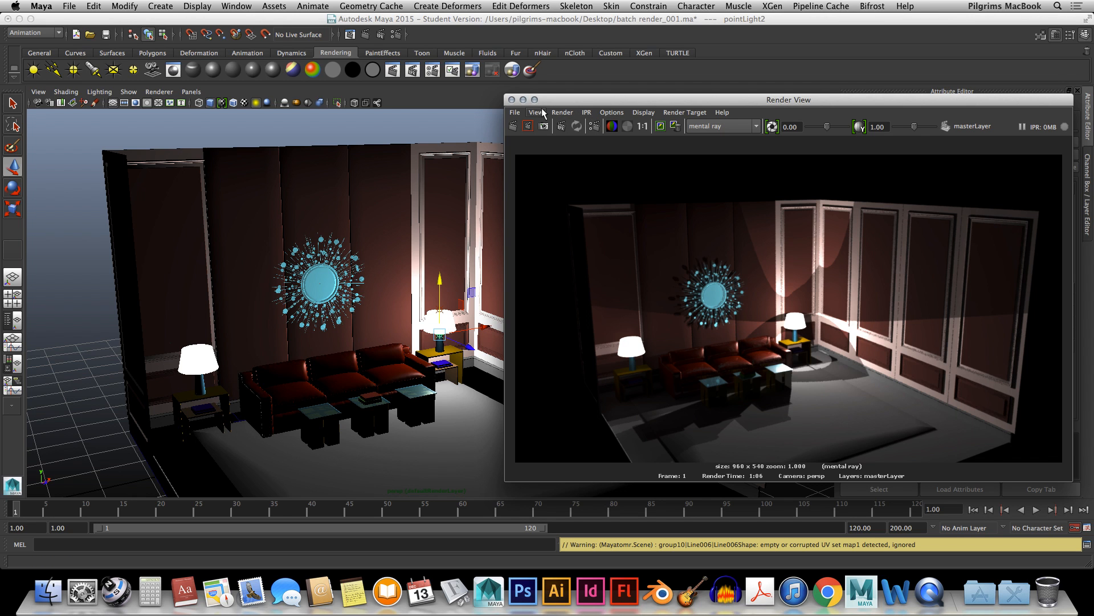
{"action": "left_click", "coordinate": [512, 99]}
Duplicate both point lights of the corner lamp and move the copies along X to about -5.346, at the lamp across the sofa
{"action": "scroll", "coordinate": [399, 335], "scroll_direction": "up", "scroll_amount": 10}
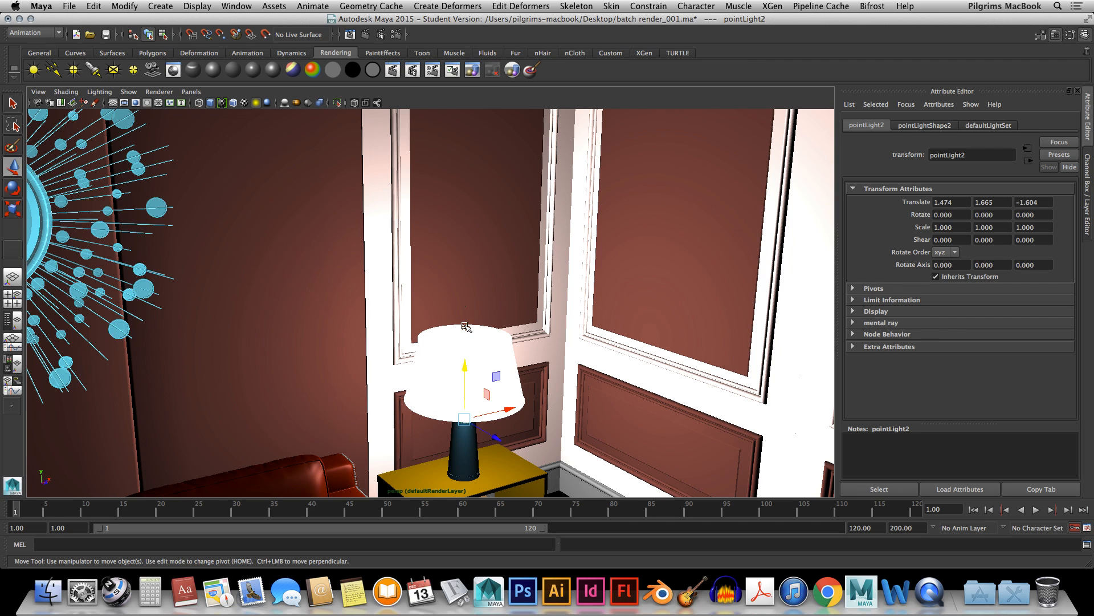
{"action": "left_click", "coordinate": [465, 325]}
{"action": "left_click_drag", "start_coordinate": [488, 360], "coordinate": [484, 363], "text": "alt"}
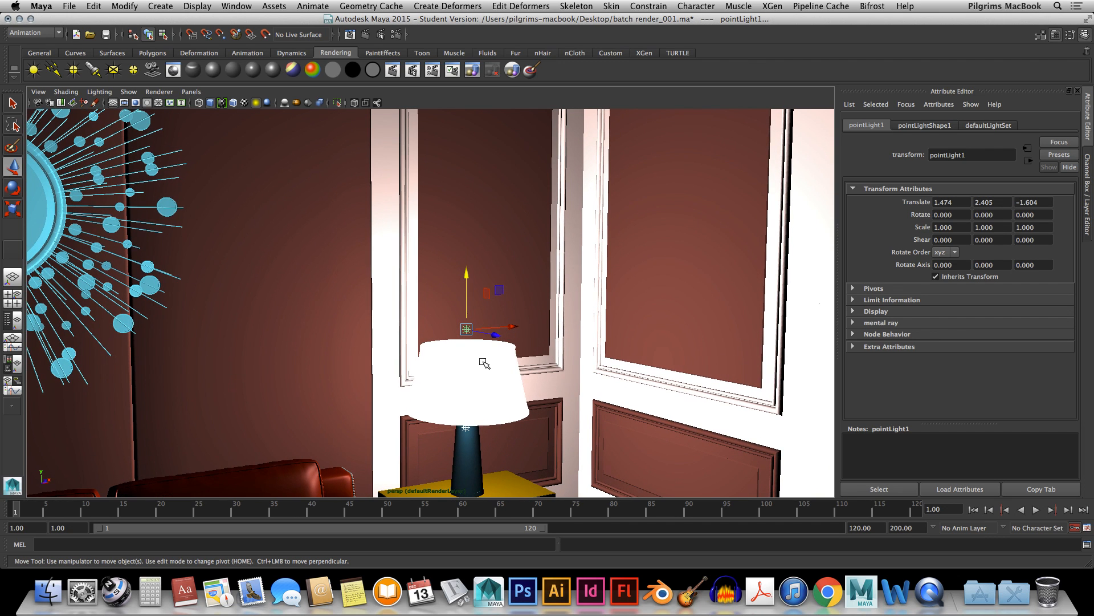
{"action": "key", "text": "6"}
{"action": "key", "text": "5"}
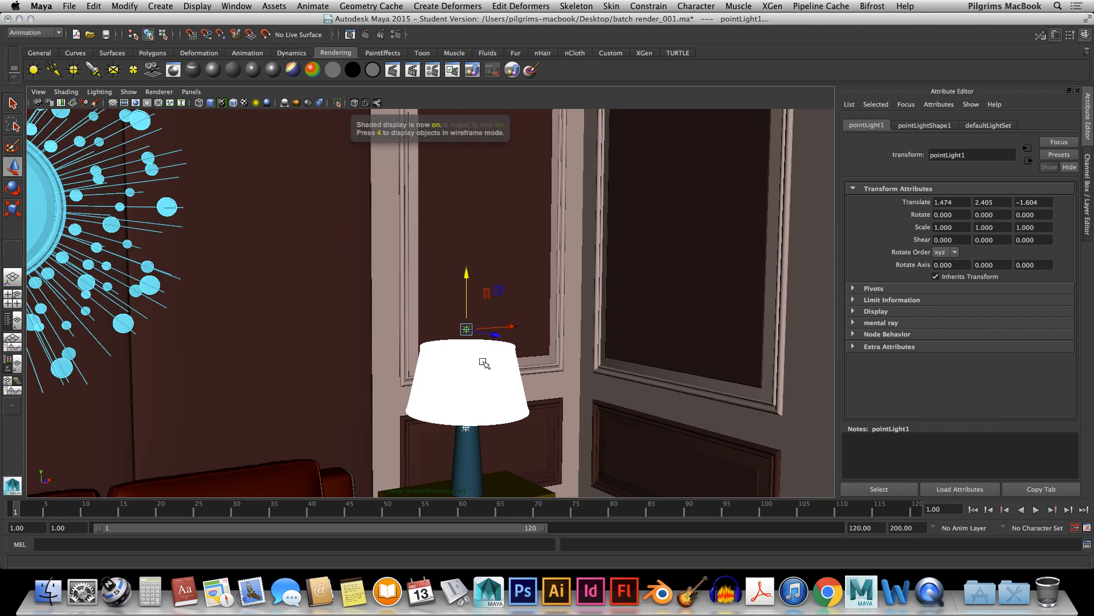
{"action": "scroll", "coordinate": [484, 363], "scroll_direction": "down", "scroll_amount": 12}
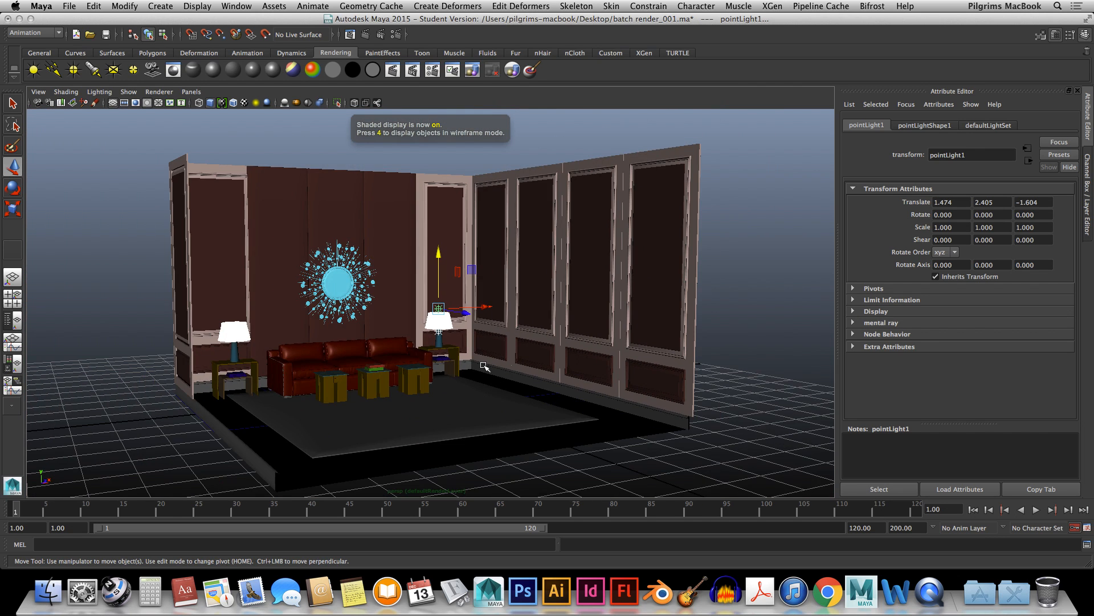
{"action": "left_click_drag", "start_coordinate": [484, 364], "coordinate": [471, 367], "text": "alt"}
{"action": "key", "text": "ctrl+d"}
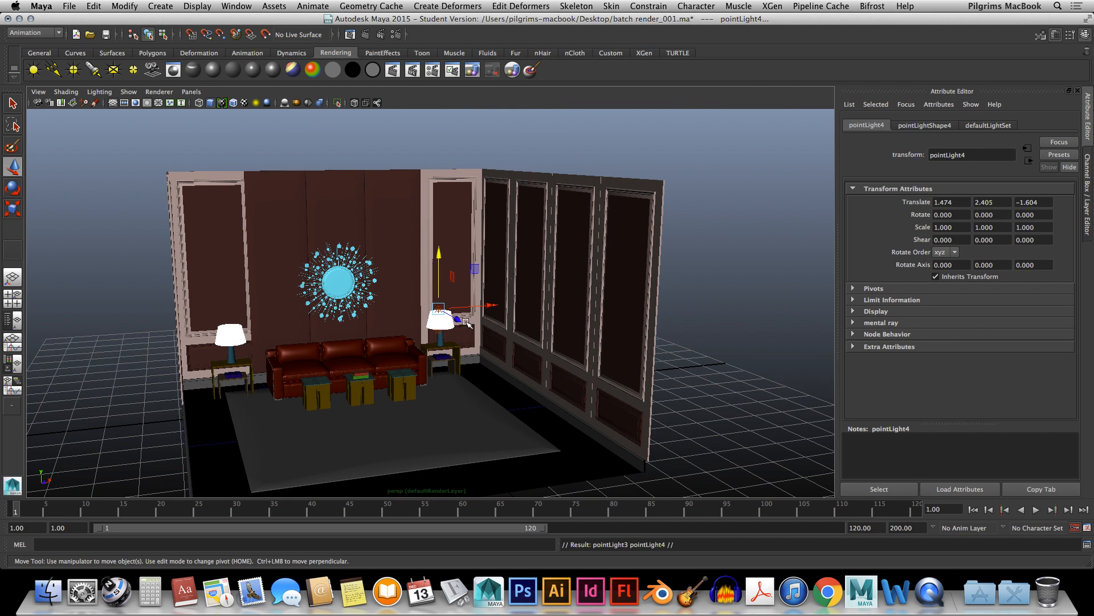
{"action": "left_click_drag", "start_coordinate": [472, 307], "coordinate": [270, 325]}
{"action": "key", "text": "f"}
{"action": "mouse_move", "coordinate": [393, 342]}
{"action": "left_mouse_down", "text": "alt"}
{"action": "mouse_move", "coordinate": [430, 318]}
{"action": "mouse_move", "coordinate": [378, 349]}
{"action": "left_mouse_up", "text": "alt"}
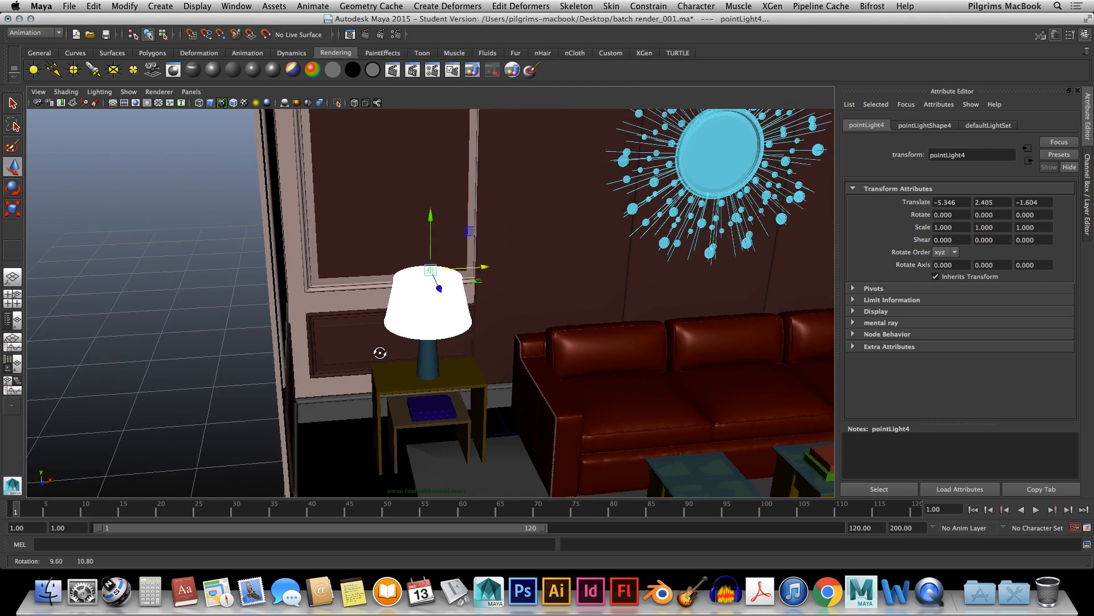
{"action": "key", "text": "7"}
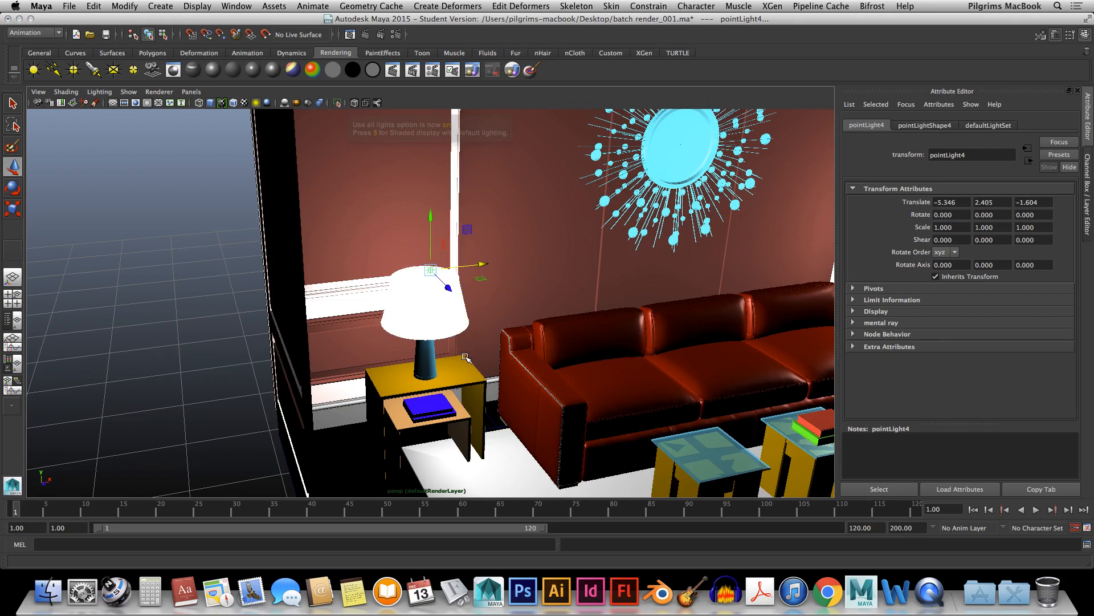
{"action": "scroll", "coordinate": [516, 363], "scroll_direction": "down", "scroll_amount": 5}
{"action": "mouse_move", "coordinate": [516, 363]}
{"action": "left_mouse_down", "text": "alt"}
{"action": "mouse_move", "coordinate": [627, 367]}
{"action": "mouse_move", "coordinate": [496, 362]}
{"action": "left_mouse_up", "text": "alt"}
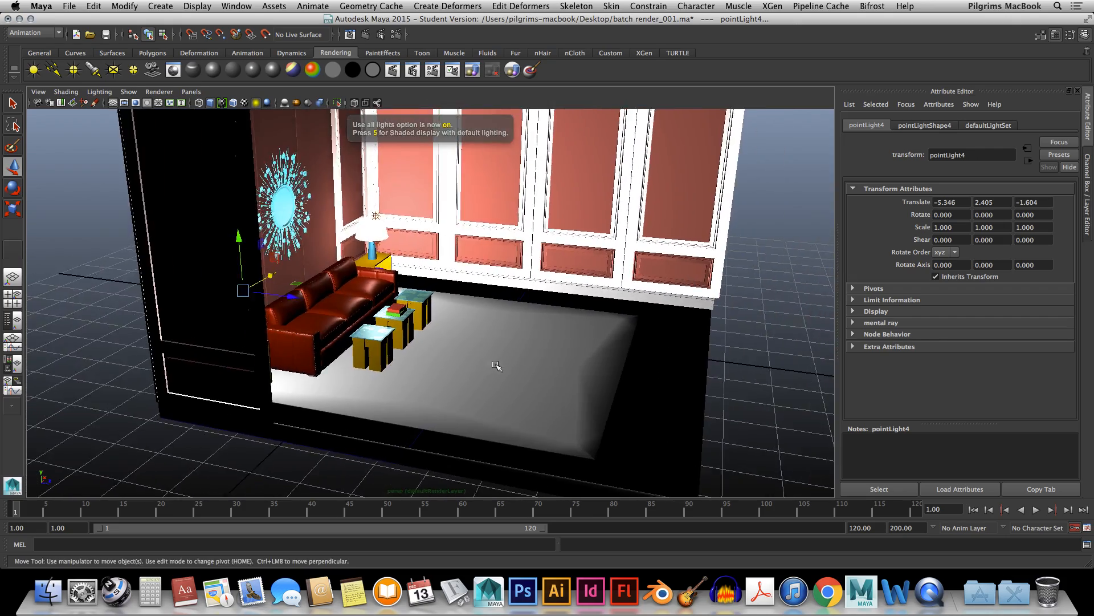
Delete the existing rug from the floor in front of the sofa
{"action": "left_click", "coordinate": [496, 361]}
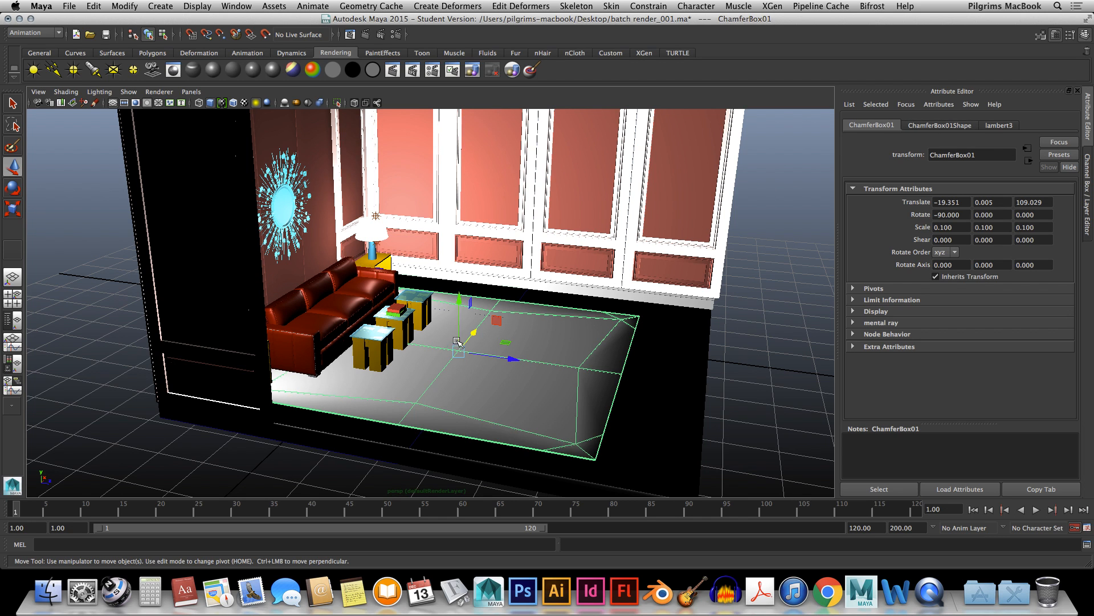
{"action": "left_click", "coordinate": [457, 311]}
{"action": "left_click", "coordinate": [456, 309]}
{"action": "left_click_drag", "start_coordinate": [456, 309], "coordinate": [456, 253]}
{"action": "key", "text": "z"}
{"action": "left_click_drag", "start_coordinate": [550, 364], "coordinate": [463, 357], "text": "alt"}
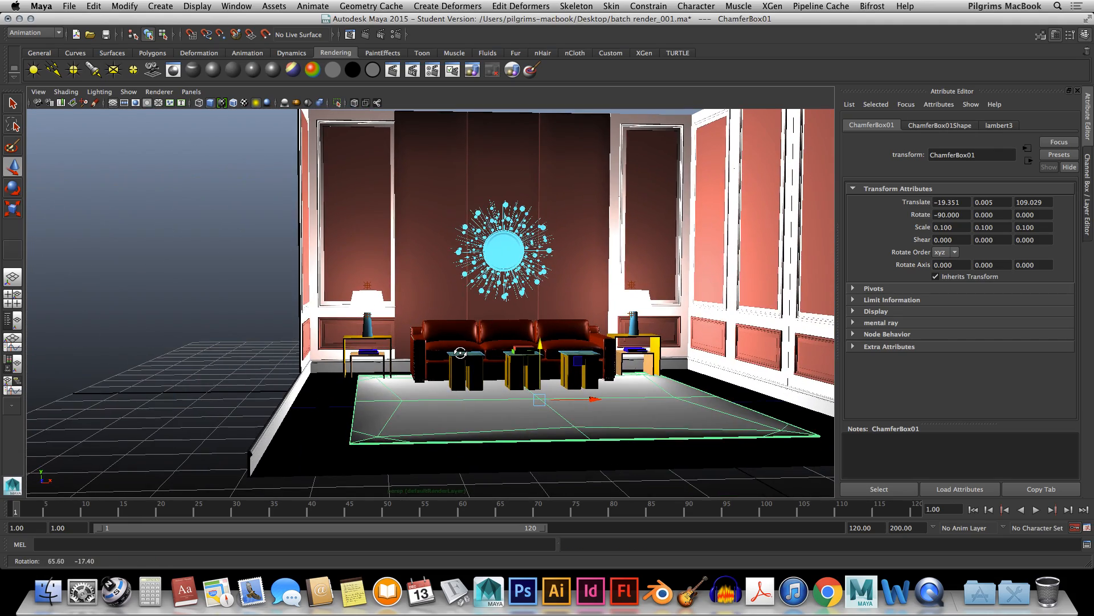
{"action": "left_click", "coordinate": [463, 356]}
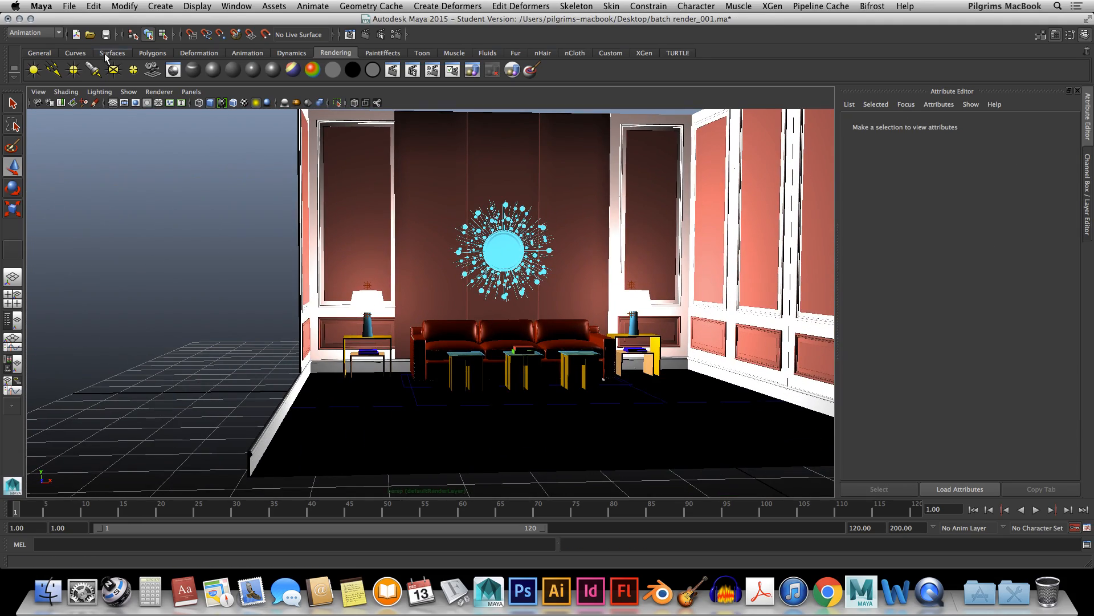
{"action": "left_click", "coordinate": [143, 52]}
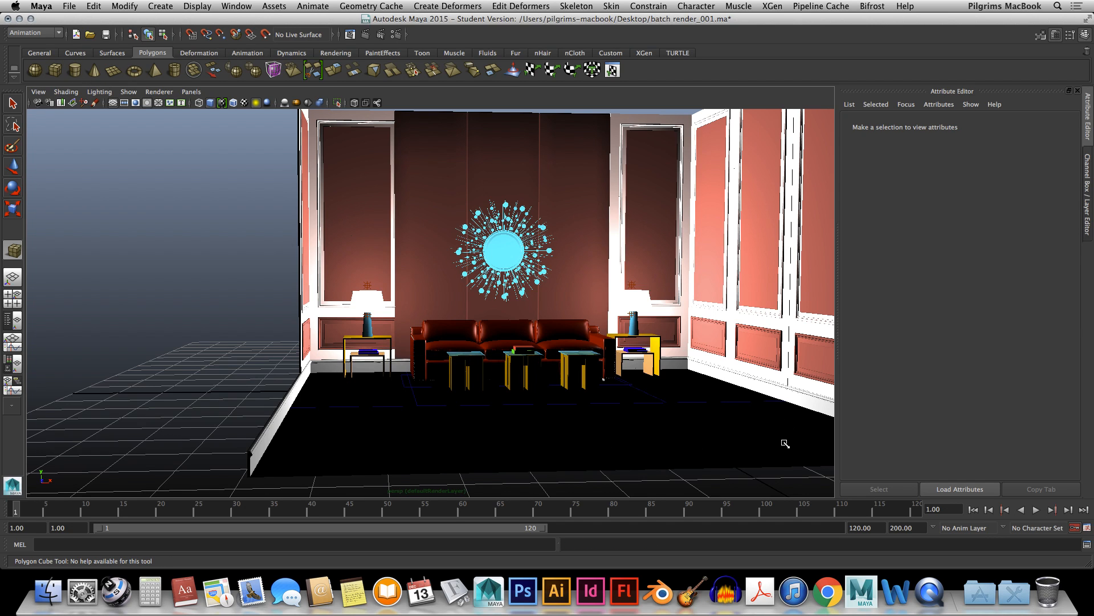
{"action": "key", "text": "w"}
{"action": "mouse_move", "coordinate": [664, 433]}
{"action": "left_mouse_down", "text": "alt"}
{"action": "mouse_move", "coordinate": [659, 420]}
{"action": "mouse_move", "coordinate": [660, 445]}
{"action": "left_mouse_up", "text": "alt"}
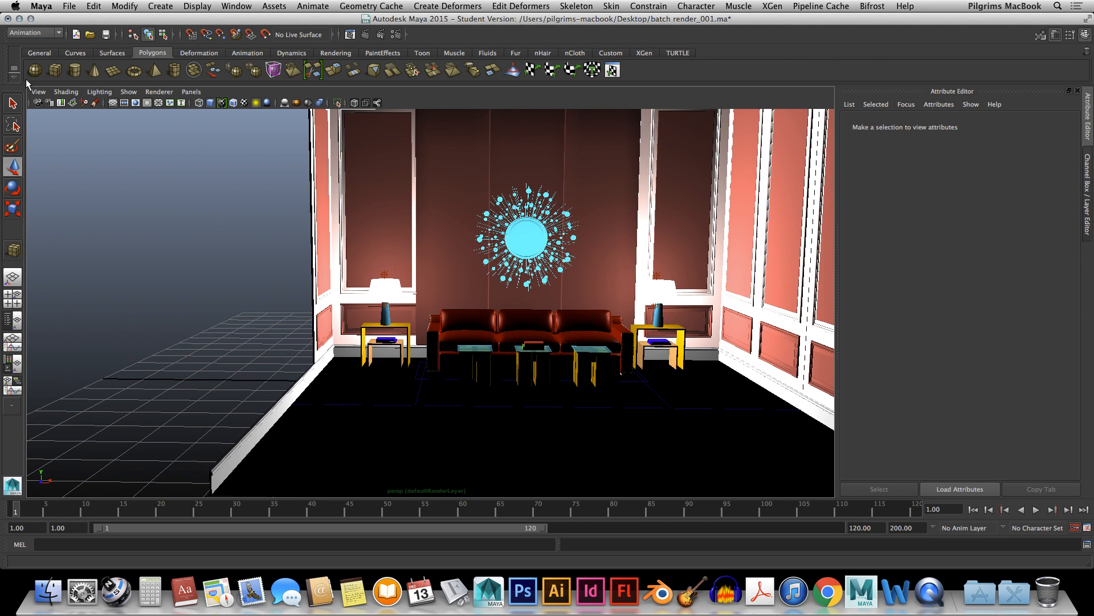
{"action": "left_click", "coordinate": [55, 69]}
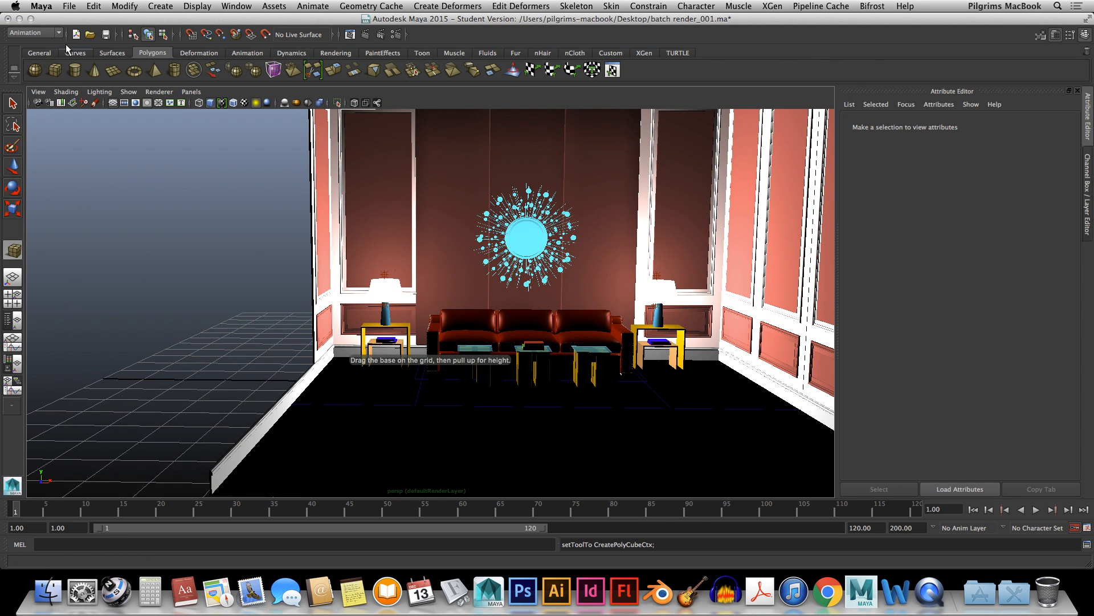
{"action": "left_click_drag", "start_coordinate": [113, 335], "coordinate": [194, 406]}
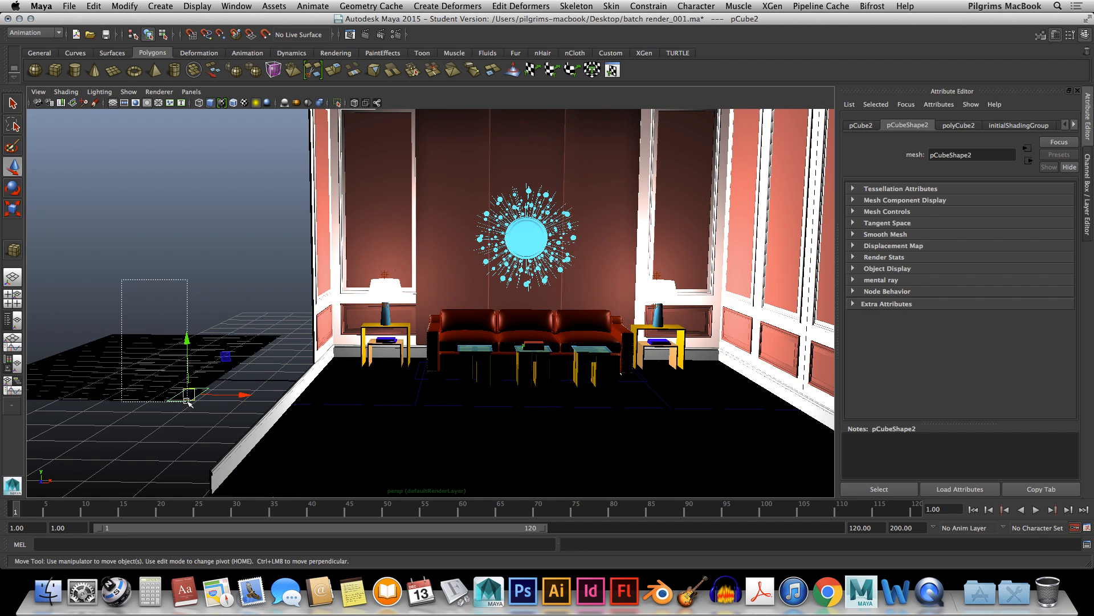
{"action": "key", "text": "Delete"}
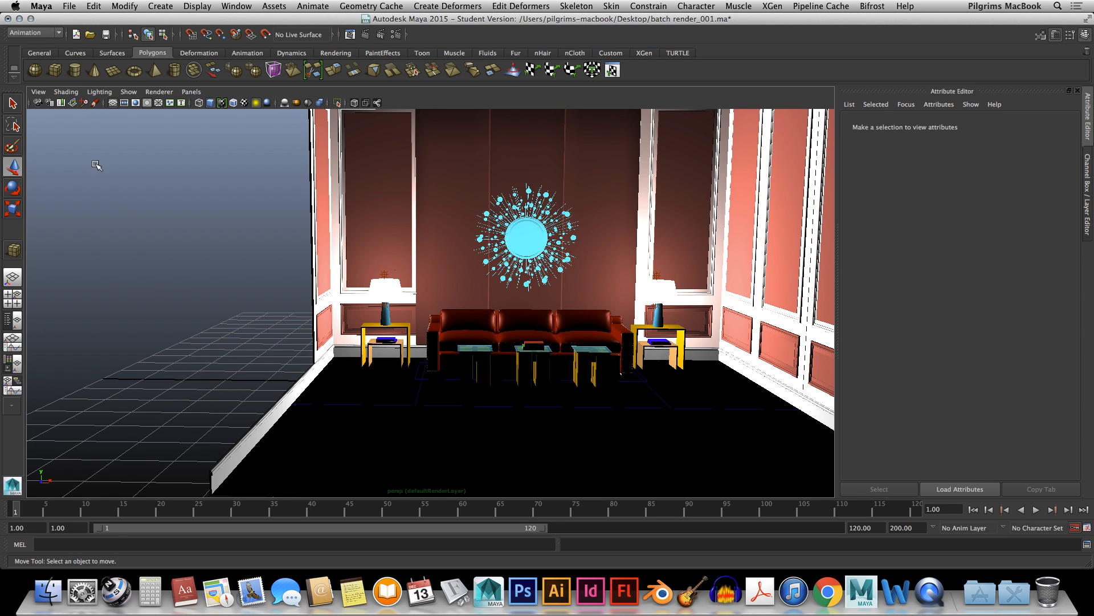
Draw a thin polygon cube as a new rug and move it under the sofa and tables, at about -2.373, 0.026, -2.513
{"action": "key", "text": "g"}
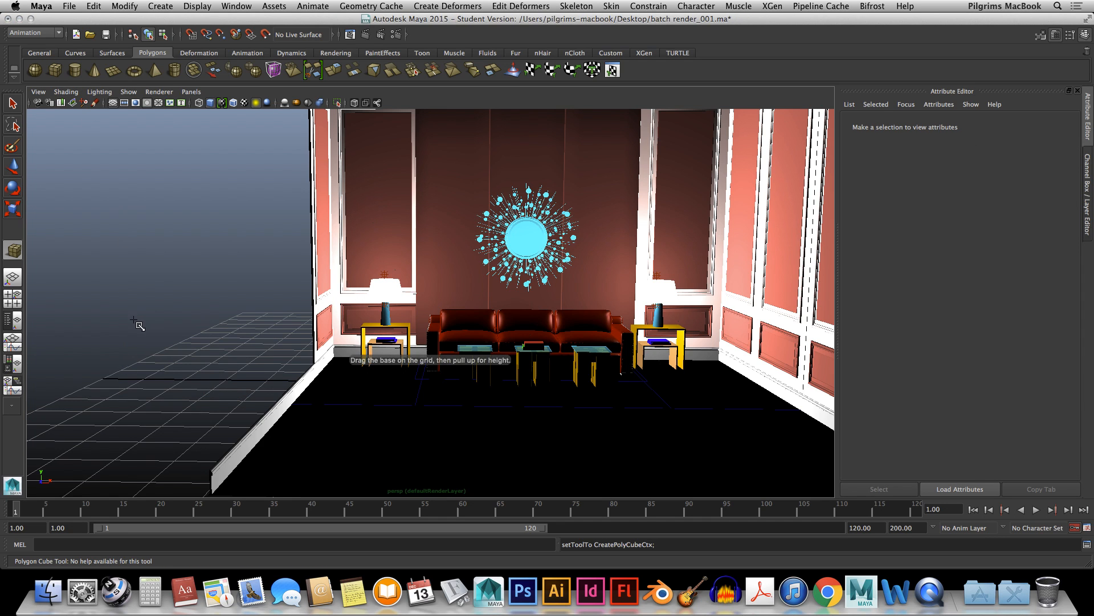
{"action": "mouse_move", "coordinate": [107, 322]}
{"action": "left_mouse_down"}
{"action": "mouse_move", "coordinate": [205, 432]}
{"action": "mouse_move", "coordinate": [192, 423]}
{"action": "mouse_move", "coordinate": [186, 444]}
{"action": "mouse_move", "coordinate": [189, 360]}
{"action": "left_mouse_up"}
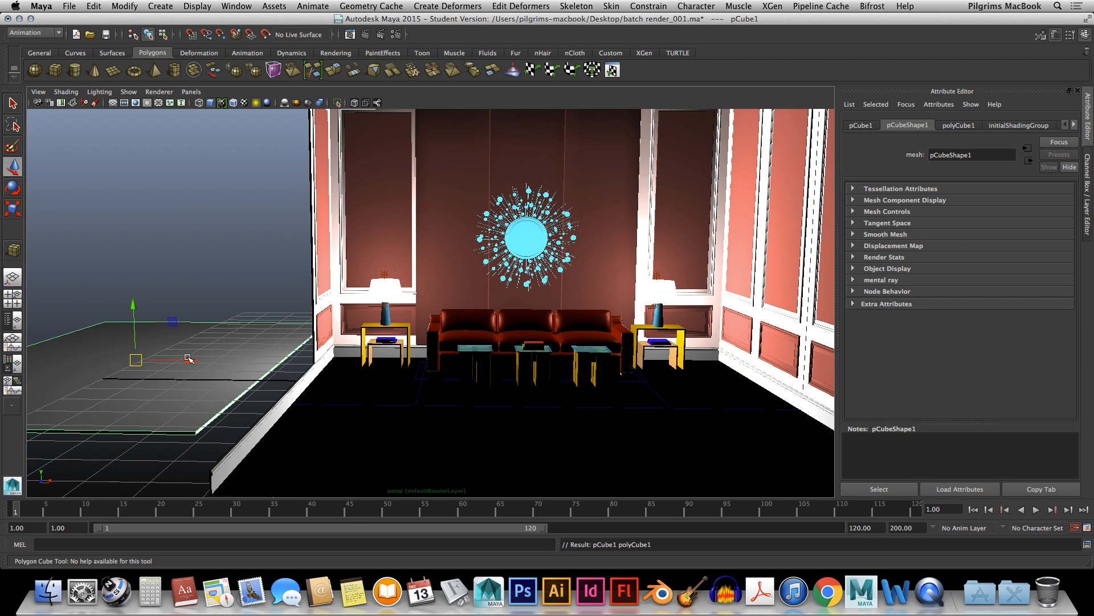
{"action": "key", "text": "space"}
{"action": "key", "text": "space"}
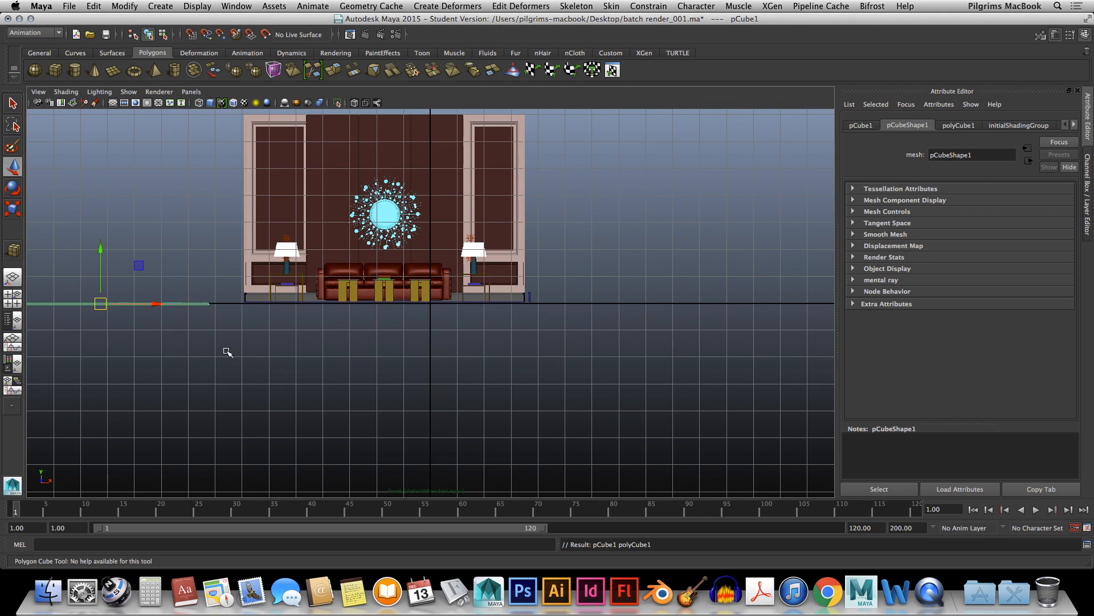
{"action": "left_click_drag", "start_coordinate": [145, 291], "coordinate": [434, 323], "text": "alt"}
{"action": "key", "text": "d"}
{"action": "scroll", "coordinate": [435, 322], "scroll_direction": "up", "scroll_amount": 5}
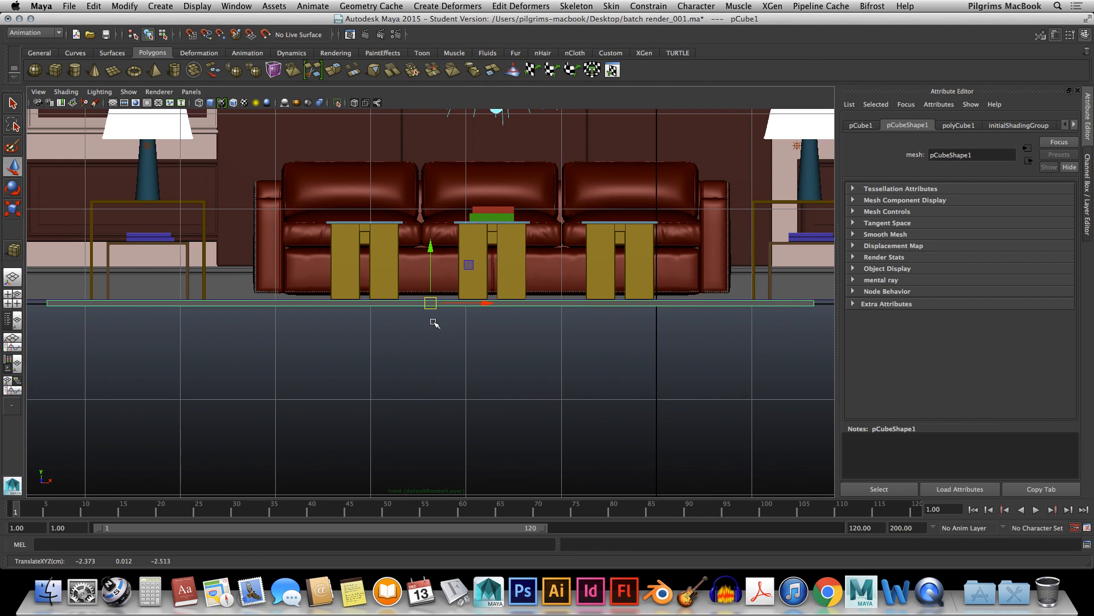
{"action": "scroll", "coordinate": [460, 322], "scroll_direction": "down", "scroll_amount": 5}
{"action": "scroll", "coordinate": [459, 325], "scroll_direction": "up", "scroll_amount": 3}
{"action": "scroll", "coordinate": [460, 325], "scroll_direction": "up", "scroll_amount": 8}
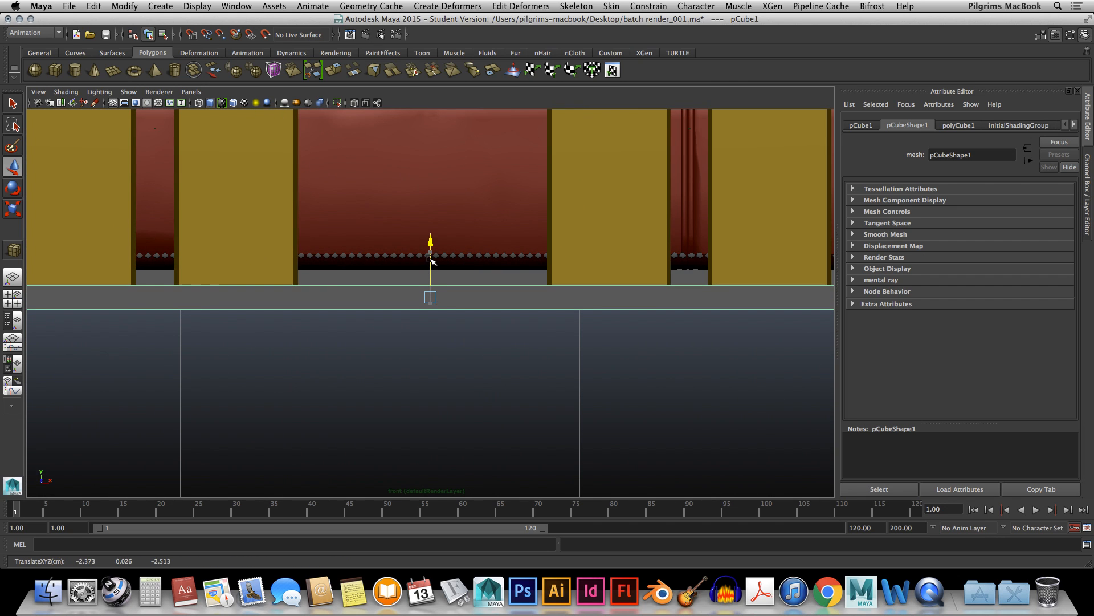
Raise the new rug slab to Y about 0.036 so that it sits above the floor
{"action": "key", "text": "space"}
{"action": "key", "text": "space"}
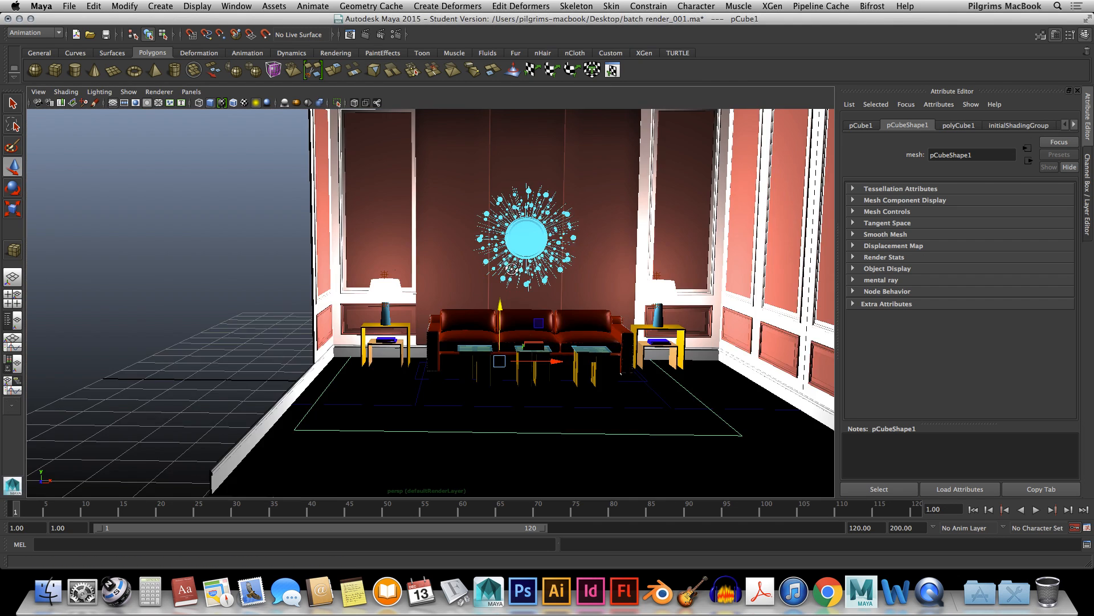
{"action": "left_click_drag", "start_coordinate": [501, 285], "coordinate": [466, 345], "text": "alt"}
{"action": "key", "text": "space"}
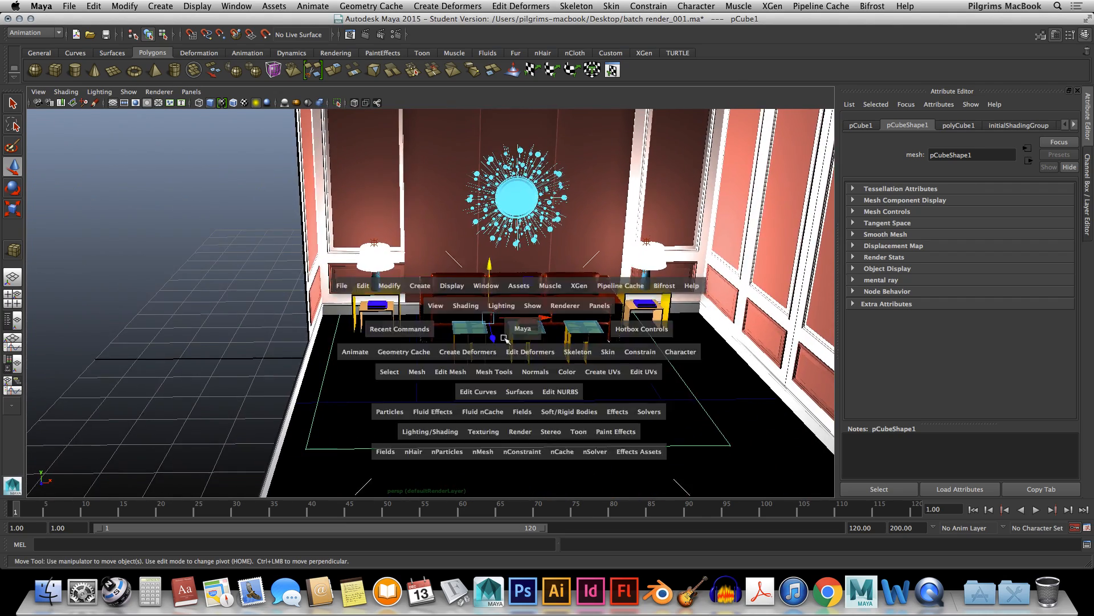
{"action": "key", "text": "space"}
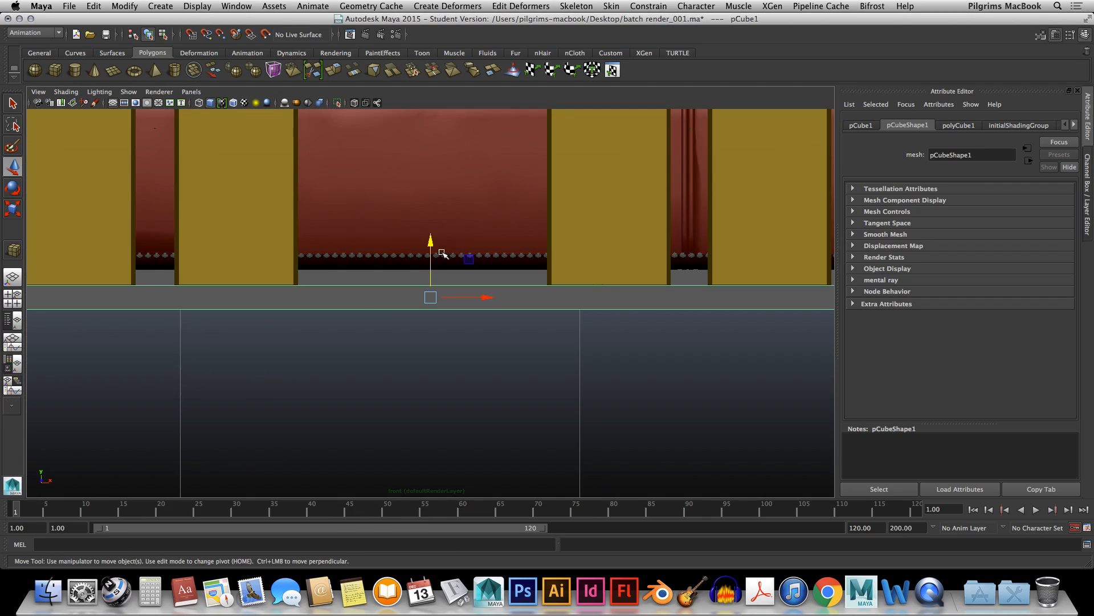
{"action": "left_click_drag", "start_coordinate": [431, 251], "coordinate": [430, 247]}
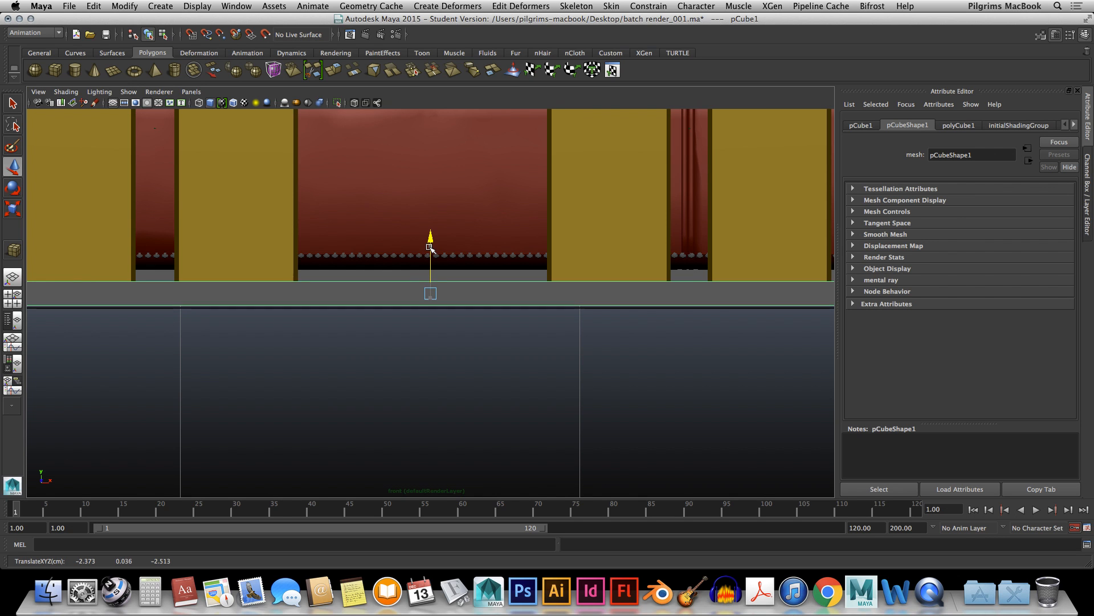
{"action": "key", "text": "space"}
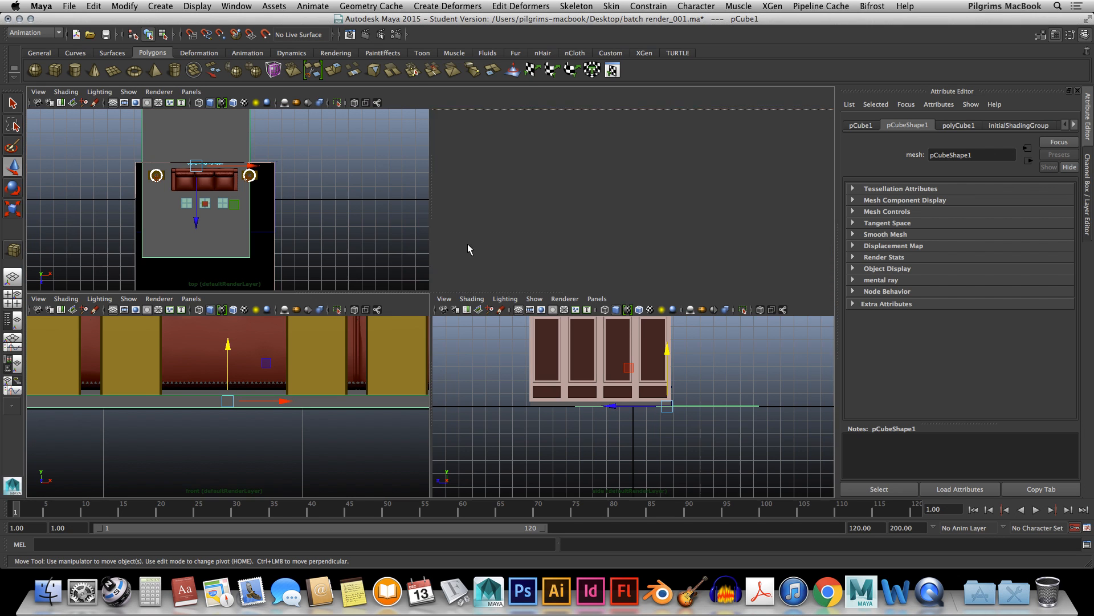
{"action": "key", "text": "space"}
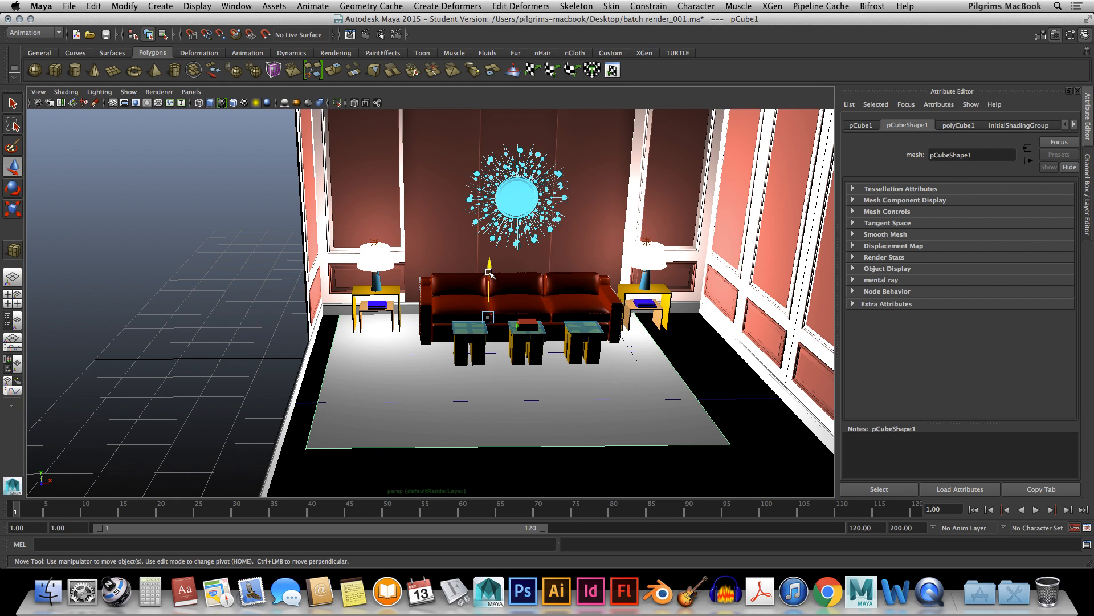
Move the new rug along X to about -1.875 so that it is centred under the sofa, at Y about 0.055
{"action": "left_click_drag", "start_coordinate": [489, 273], "coordinate": [472, 201]}
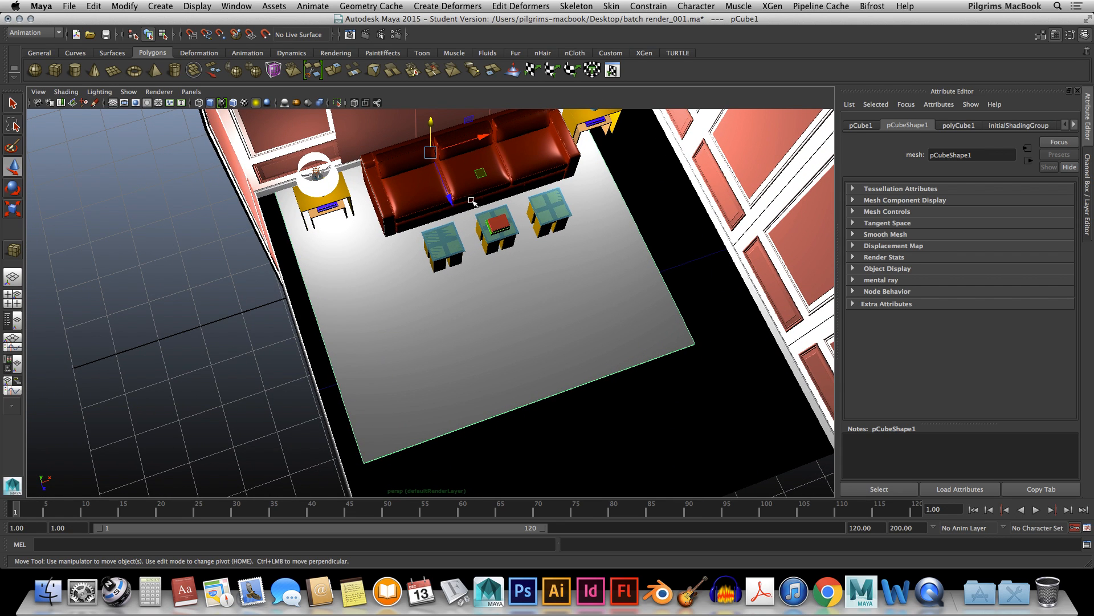
{"action": "left_click_drag", "start_coordinate": [466, 146], "coordinate": [435, 146]}
{"action": "key", "text": "space"}
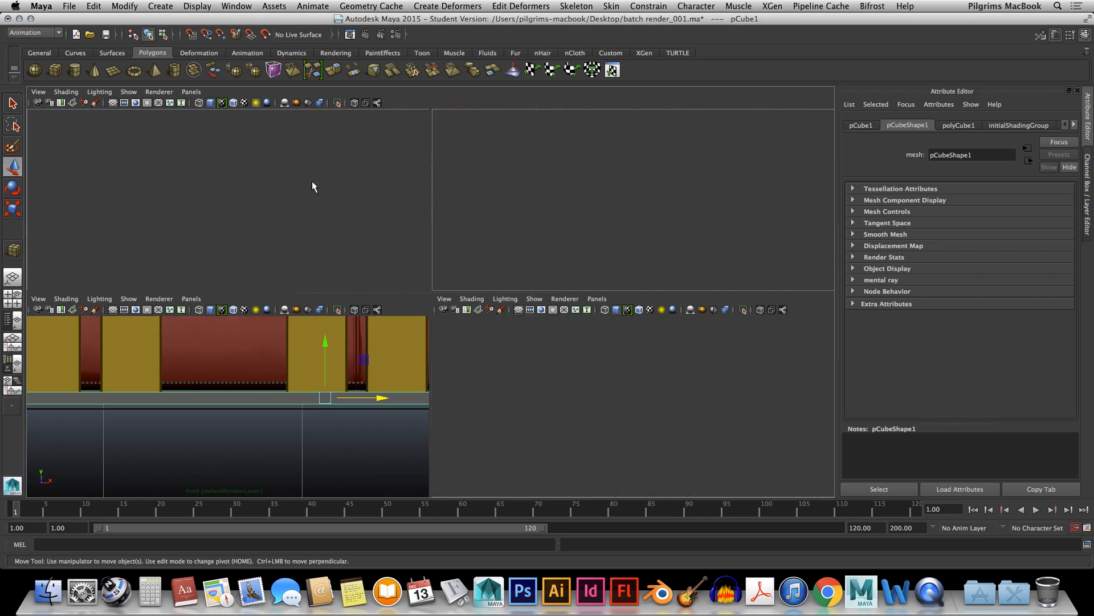
{"action": "key", "text": "space"}
{"action": "key", "text": "space"}
{"action": "scroll", "coordinate": [341, 254], "scroll_direction": "up", "scroll_amount": 5}
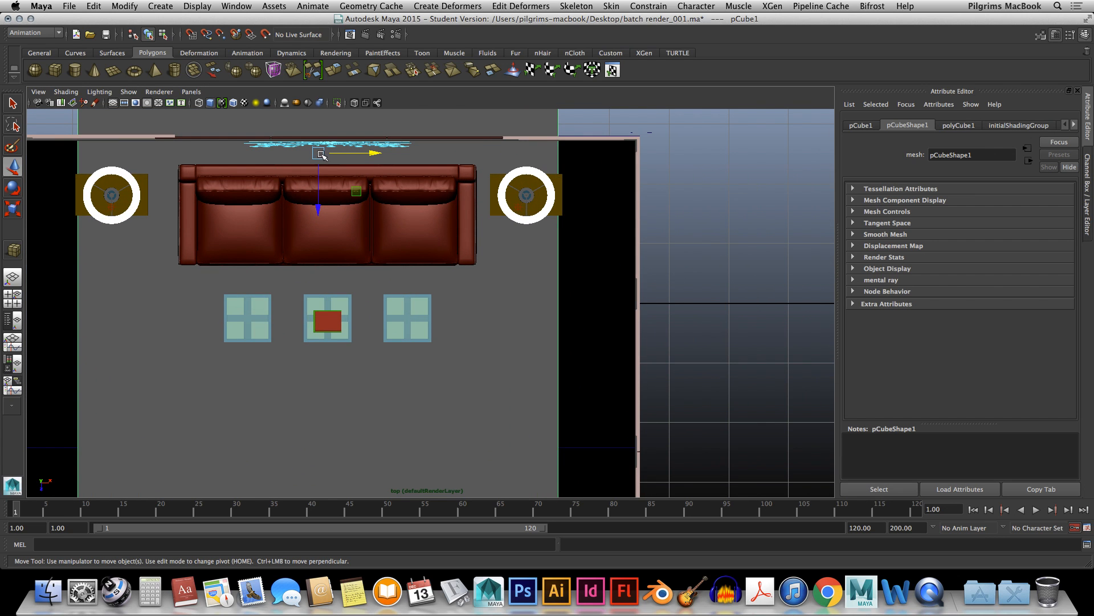
{"action": "left_click", "coordinate": [348, 153]}
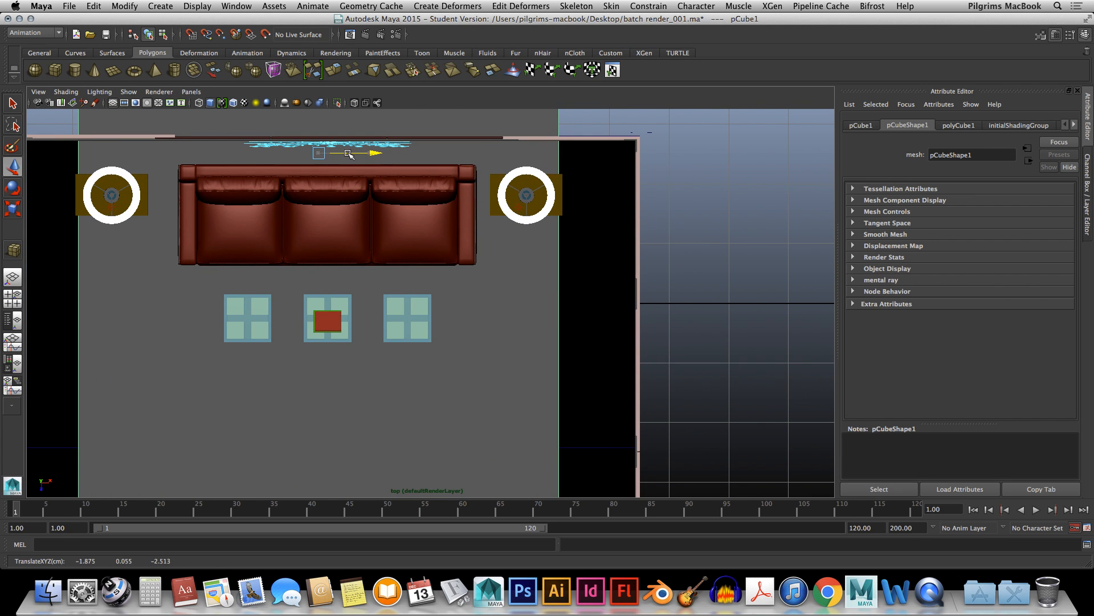
Pull the rug's rear vertices forward to the back wall, at Z about -2.797, and return to object mode
{"action": "scroll", "coordinate": [348, 167], "scroll_direction": "down", "scroll_amount": 5}
{"action": "scroll", "coordinate": [370, 170], "scroll_direction": "down", "scroll_amount": 2}
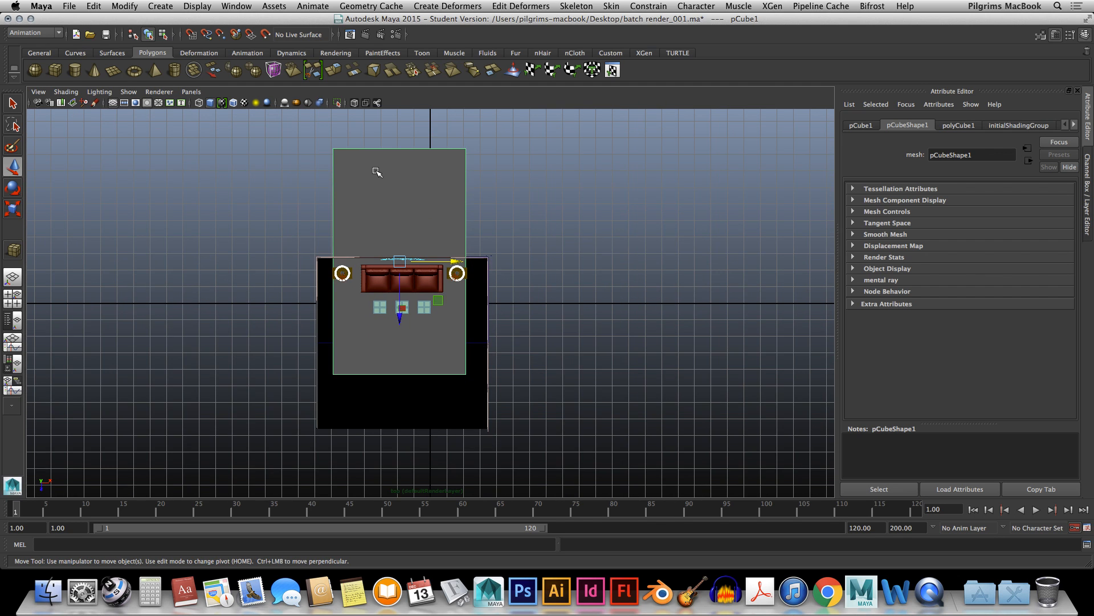
{"action": "right_click_drag", "start_coordinate": [376, 171], "coordinate": [338, 172]}
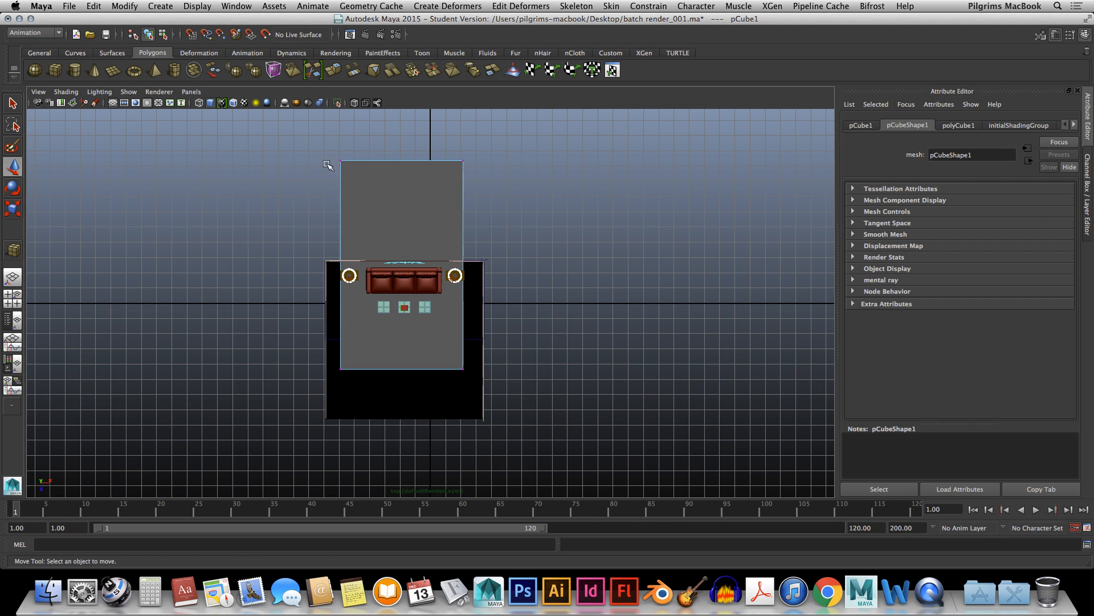
{"action": "left_click_drag", "start_coordinate": [314, 148], "coordinate": [515, 194]}
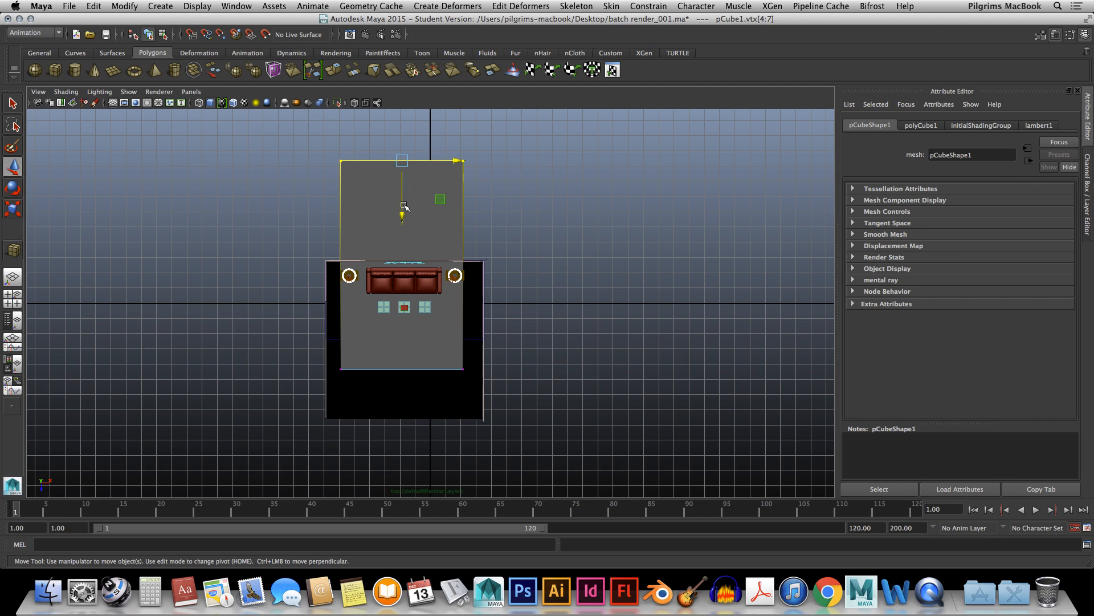
{"action": "left_click_drag", "start_coordinate": [401, 214], "coordinate": [389, 293]}
{"action": "key", "text": "f"}
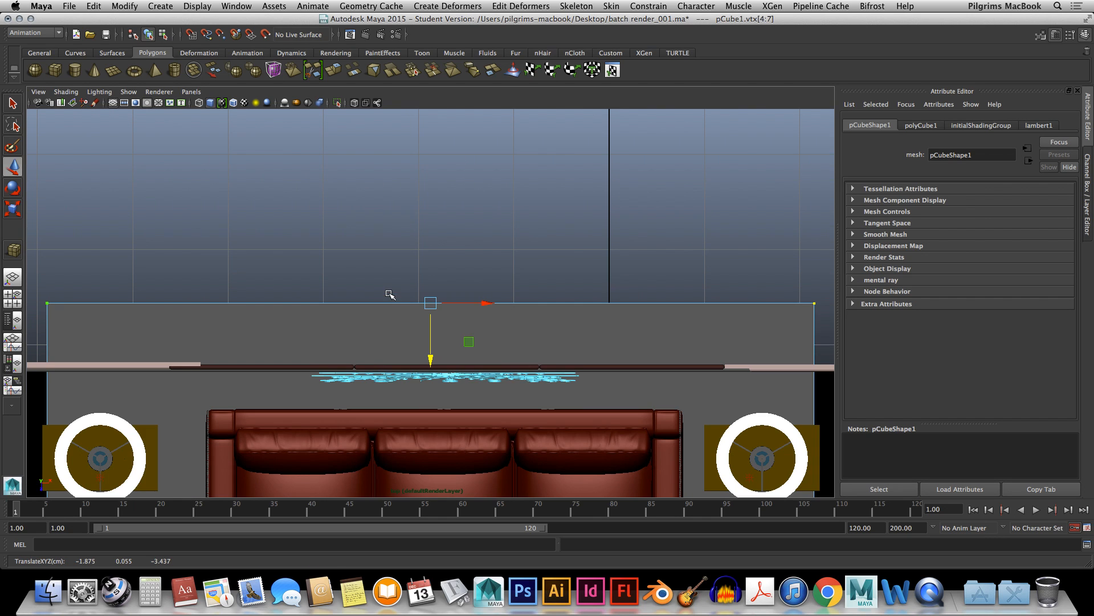
{"action": "left_click_drag", "start_coordinate": [428, 362], "coordinate": [419, 420]}
{"action": "right_click", "coordinate": [413, 411]}
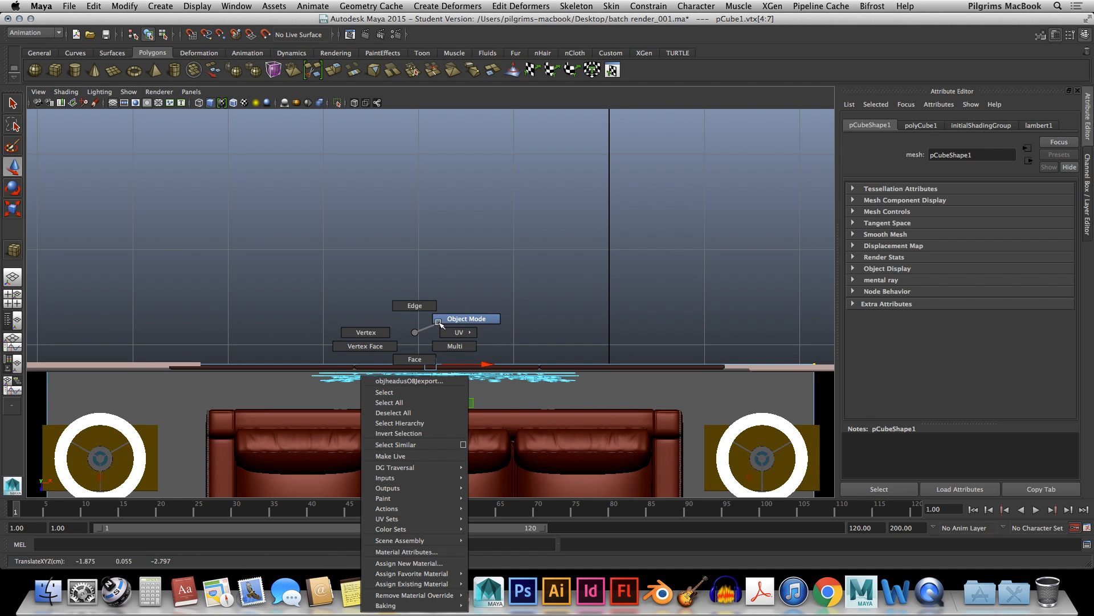
{"action": "left_click", "coordinate": [458, 318]}
Assign a new Lambert material to the rug
{"action": "key", "text": "space"}
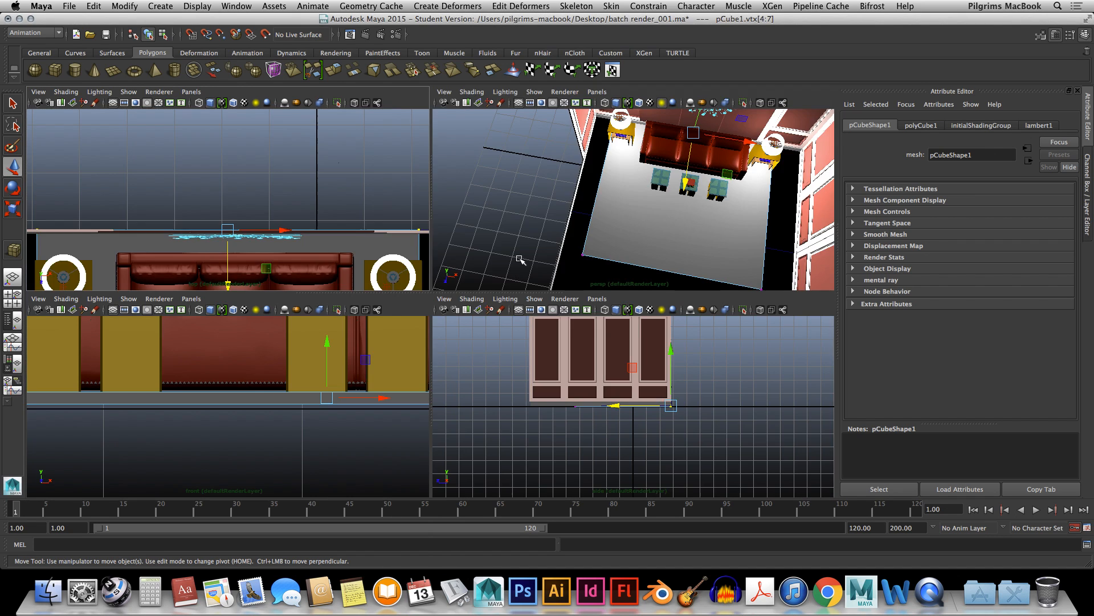
{"action": "key", "text": "space"}
{"action": "left_click_drag", "start_coordinate": [502, 188], "coordinate": [542, 251], "text": "alt"}
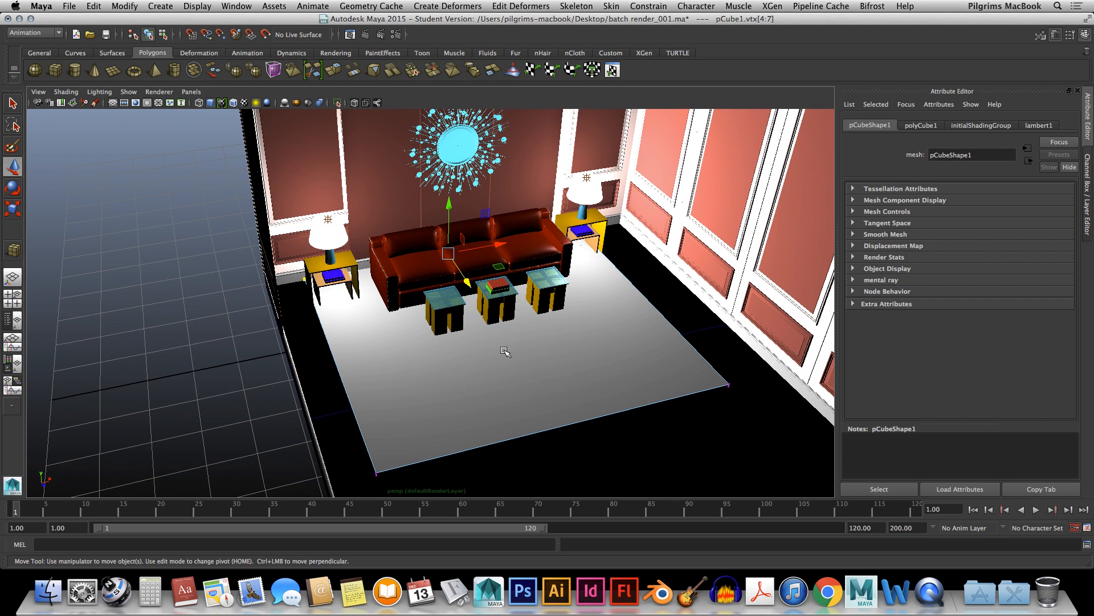
{"action": "right_click_drag", "start_coordinate": [504, 332], "coordinate": [546, 558]}
{"action": "left_click", "coordinate": [549, 329]}
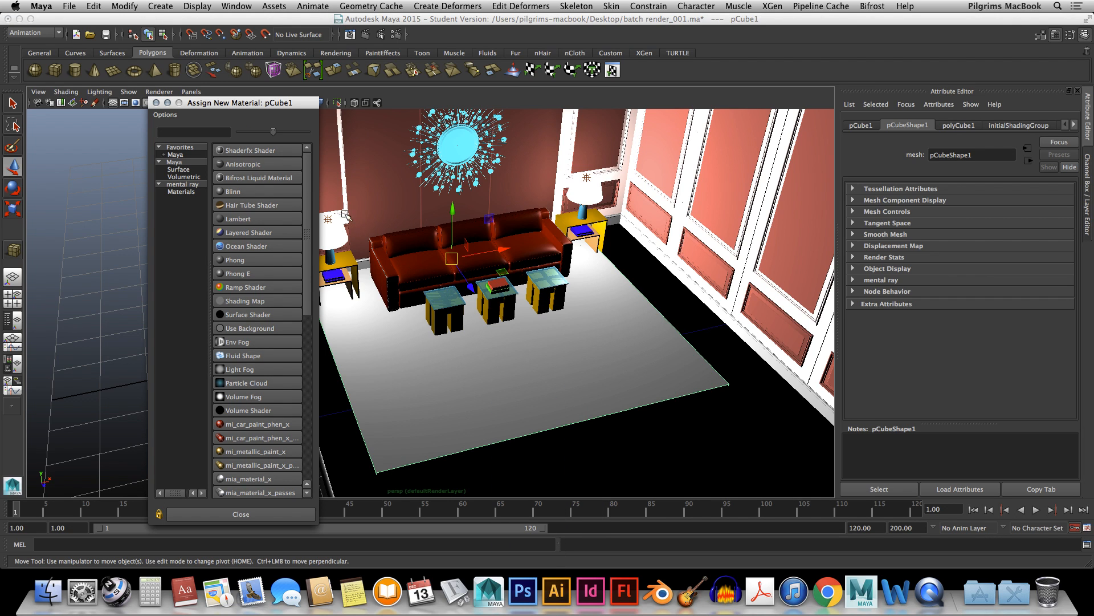
{"action": "left_click", "coordinate": [234, 218]}
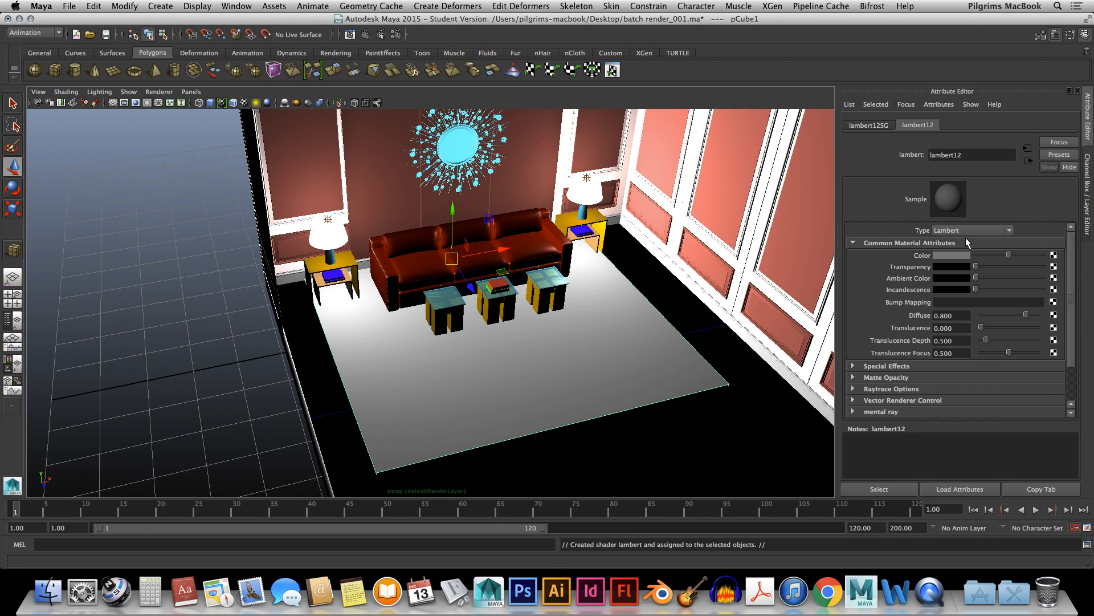
Change the colour of the rug's Lambert material from grey to a muted reddish brown
{"action": "left_click", "coordinate": [956, 254]}
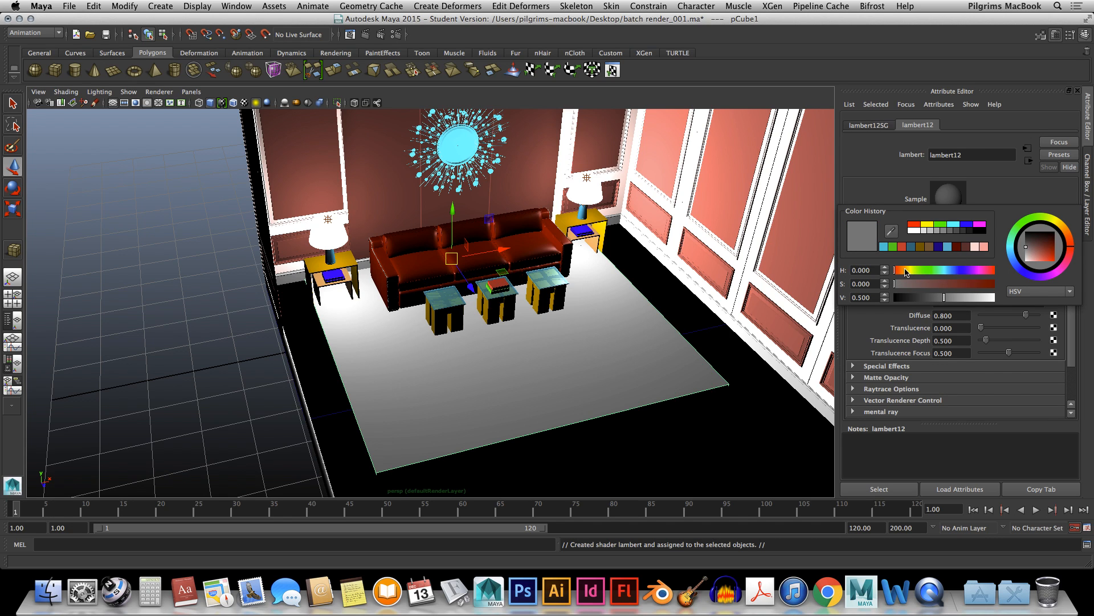
{"action": "left_click", "coordinate": [906, 271]}
{"action": "left_click_drag", "start_coordinate": [908, 273], "coordinate": [928, 298]}
{"action": "left_click", "coordinate": [928, 283]}
{"action": "left_click", "coordinate": [142, 427]}
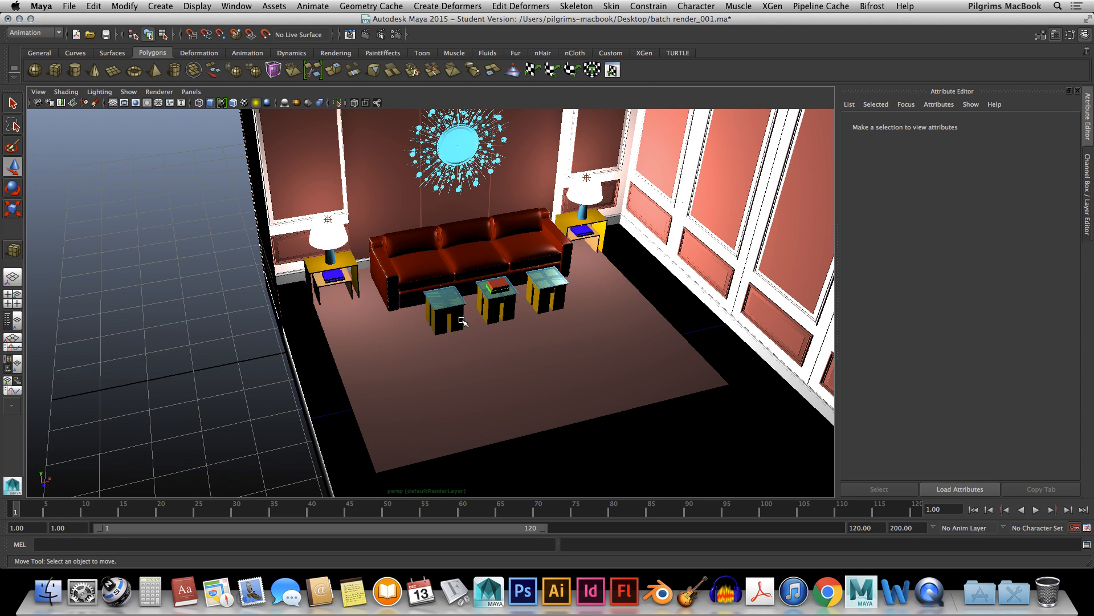
Create an area light, enlarge it and move it in front of the room to about 0.000, 4.797, 7.116
{"action": "scroll", "coordinate": [481, 311], "scroll_direction": "up", "scroll_amount": 3}
{"action": "scroll", "coordinate": [496, 310], "scroll_direction": "down", "scroll_amount": 8}
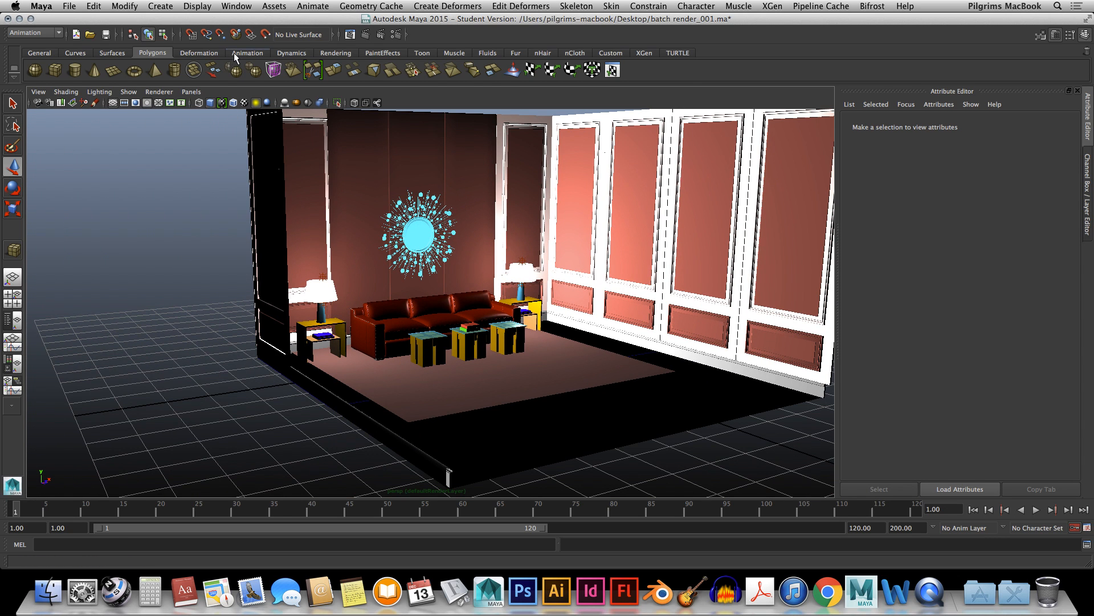
{"action": "left_click", "coordinate": [279, 51]}
{"action": "left_click", "coordinate": [335, 53]}
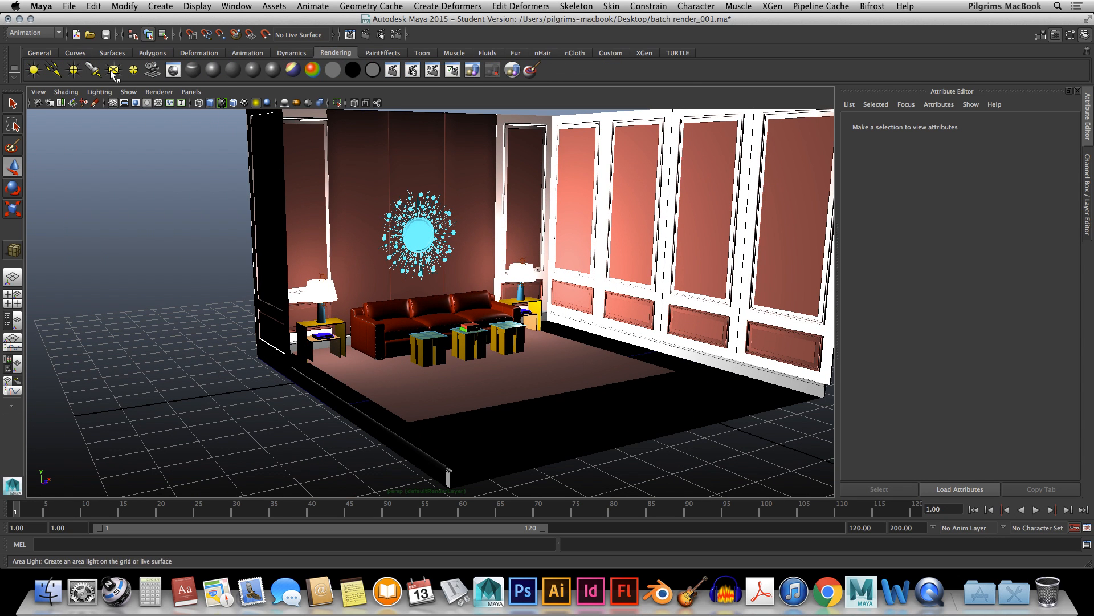
{"action": "left_click", "coordinate": [113, 71]}
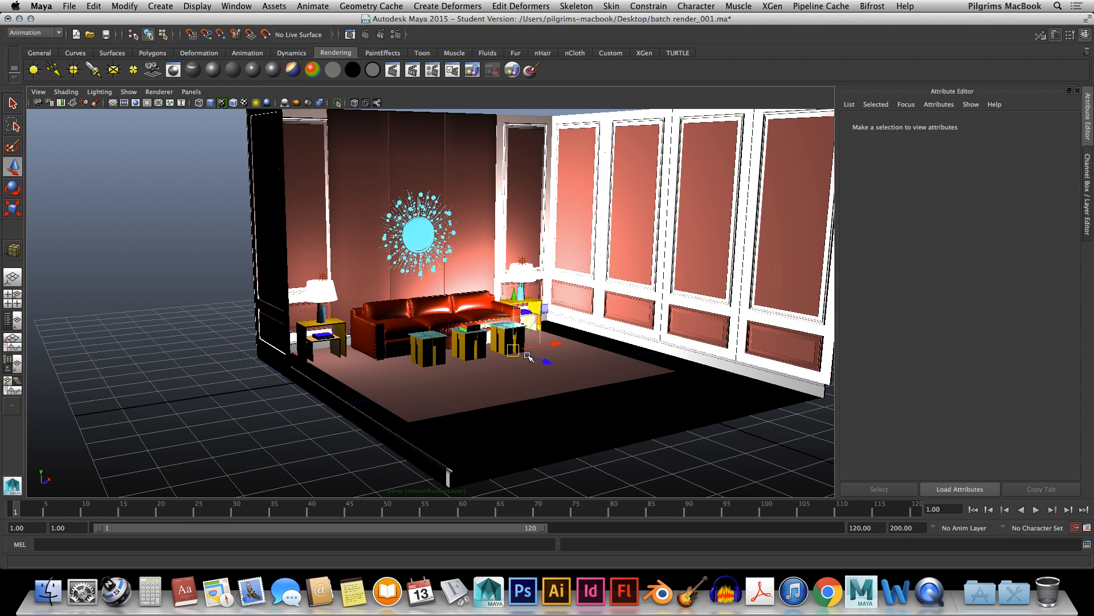
{"action": "mouse_move", "coordinate": [515, 306]}
{"action": "left_mouse_down"}
{"action": "mouse_move", "coordinate": [508, 244]}
{"action": "mouse_move", "coordinate": [572, 318]}
{"action": "mouse_move", "coordinate": [493, 166]}
{"action": "left_mouse_up"}
{"action": "key", "text": "5"}
{"action": "mouse_move", "coordinate": [500, 210]}
{"action": "left_mouse_down"}
{"action": "mouse_move", "coordinate": [722, 246]}
{"action": "mouse_move", "coordinate": [713, 250]}
{"action": "mouse_move", "coordinate": [786, 178]}
{"action": "mouse_move", "coordinate": [741, 154]}
{"action": "mouse_move", "coordinate": [723, 166]}
{"action": "mouse_move", "coordinate": [709, 207]}
{"action": "mouse_move", "coordinate": [716, 139]}
{"action": "left_mouse_up"}
{"action": "key", "text": "e"}
{"action": "key", "text": "r"}
{"action": "key", "text": "w"}
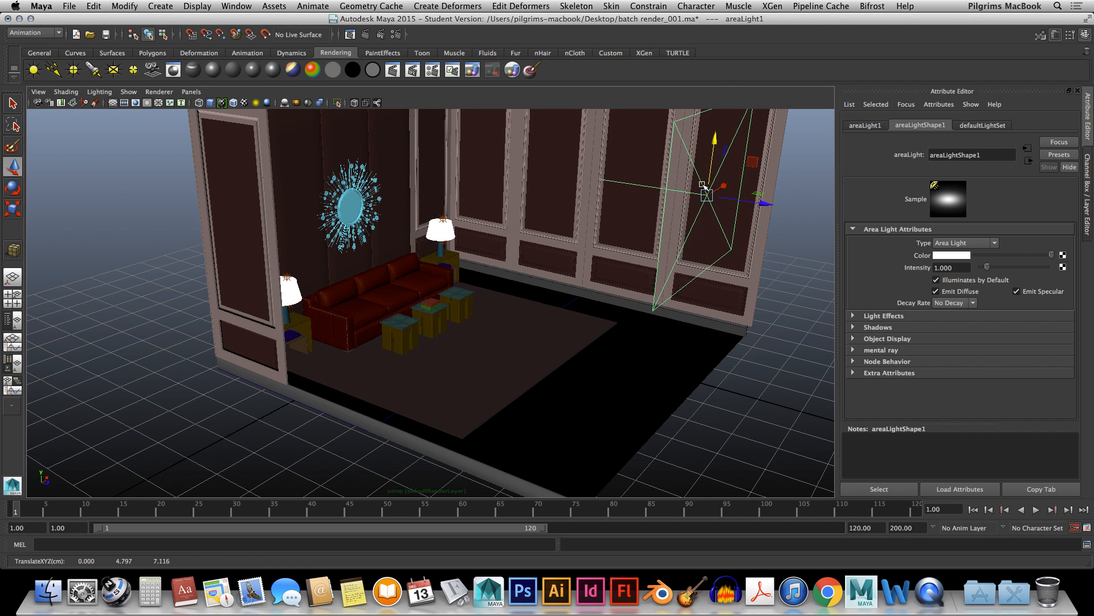
Rotate the area light so that it is angled into the room towards the seating area
{"action": "scroll", "coordinate": [691, 205], "scroll_direction": "down", "scroll_amount": 10}
{"action": "key", "text": "e"}
{"action": "left_click_drag", "start_coordinate": [579, 220], "coordinate": [642, 279]}
{"action": "key", "text": "w"}
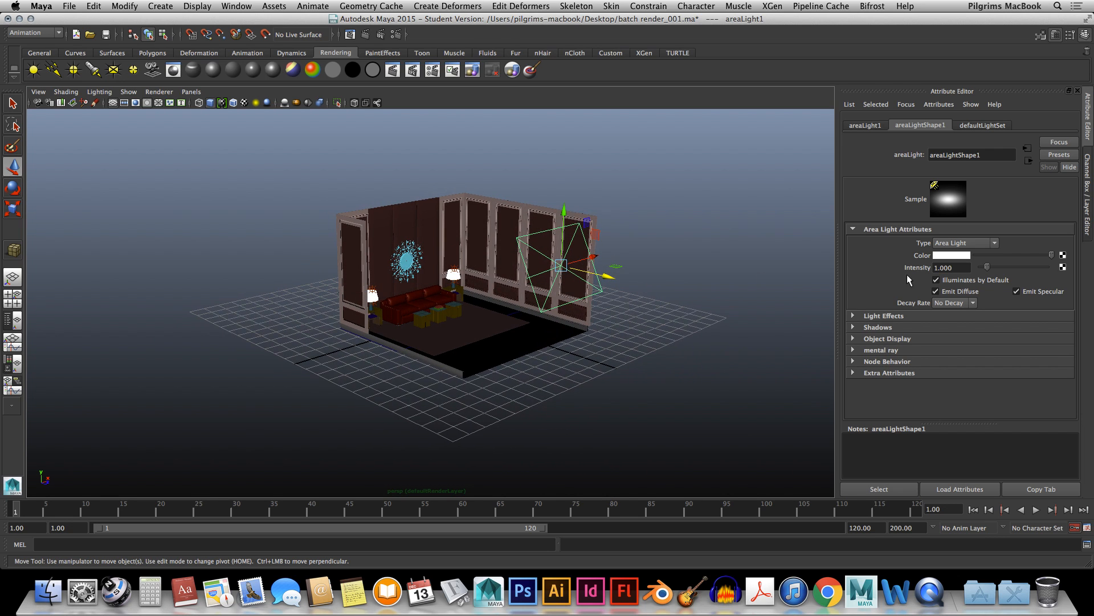
Turn on depth map shadows for the area light and set their resolution to about 1495
{"action": "left_click", "coordinate": [878, 327]}
{"action": "scroll", "coordinate": [1026, 318], "scroll_direction": "down", "scroll_amount": 2}
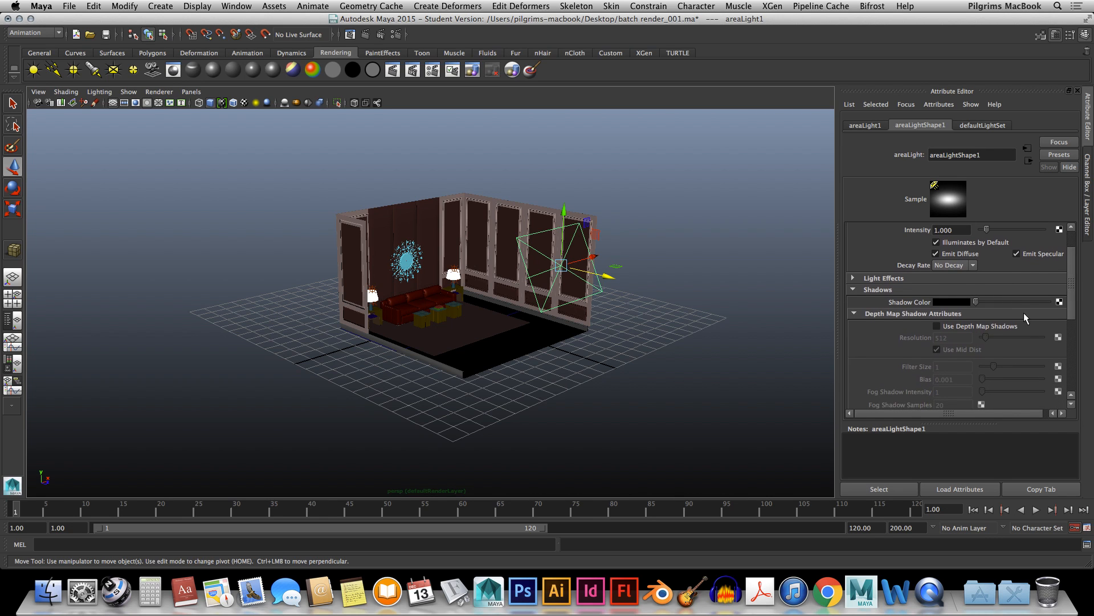
{"action": "left_click", "coordinate": [937, 326]}
{"action": "scroll", "coordinate": [1061, 308], "scroll_direction": "down", "scroll_amount": 2}
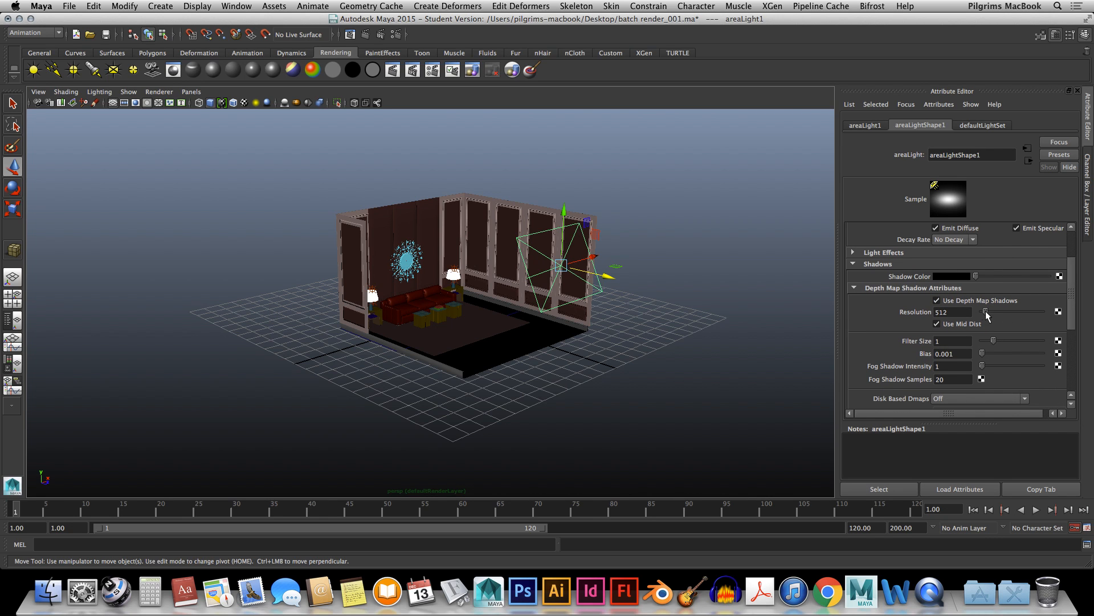
{"action": "left_click_drag", "start_coordinate": [986, 316], "coordinate": [993, 317]}
Turn on ray trace shadows for the area light and display the viewport with all scene lights
{"action": "left_click_drag", "start_coordinate": [1076, 323], "coordinate": [1072, 376]}
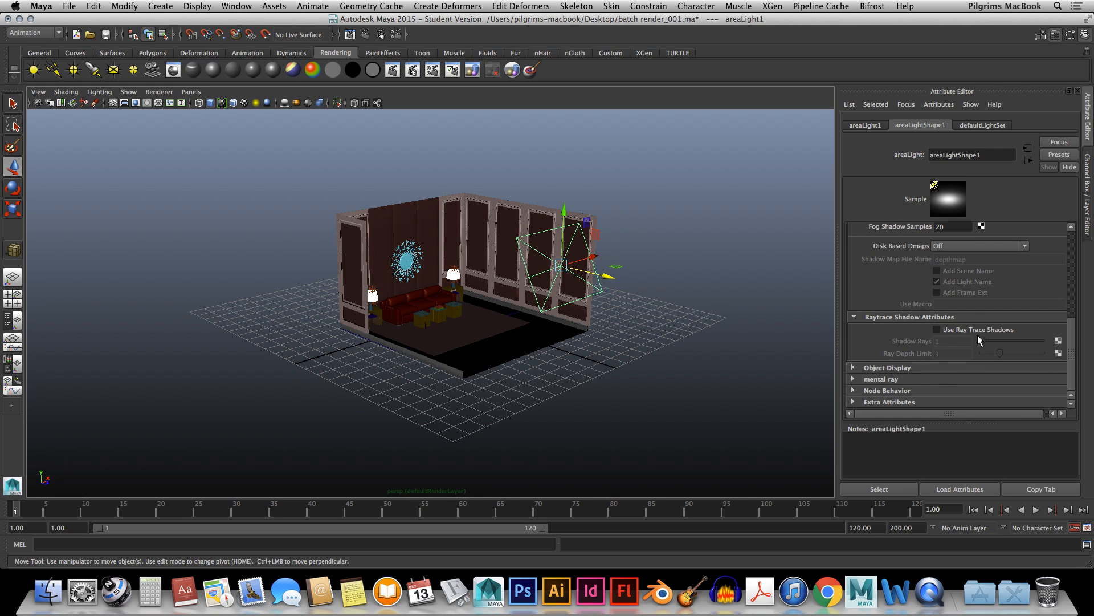
{"action": "left_click", "coordinate": [936, 330]}
{"action": "scroll", "coordinate": [441, 305], "scroll_direction": "up", "scroll_amount": 2}
{"action": "scroll", "coordinate": [425, 298], "scroll_direction": "up", "scroll_amount": 2}
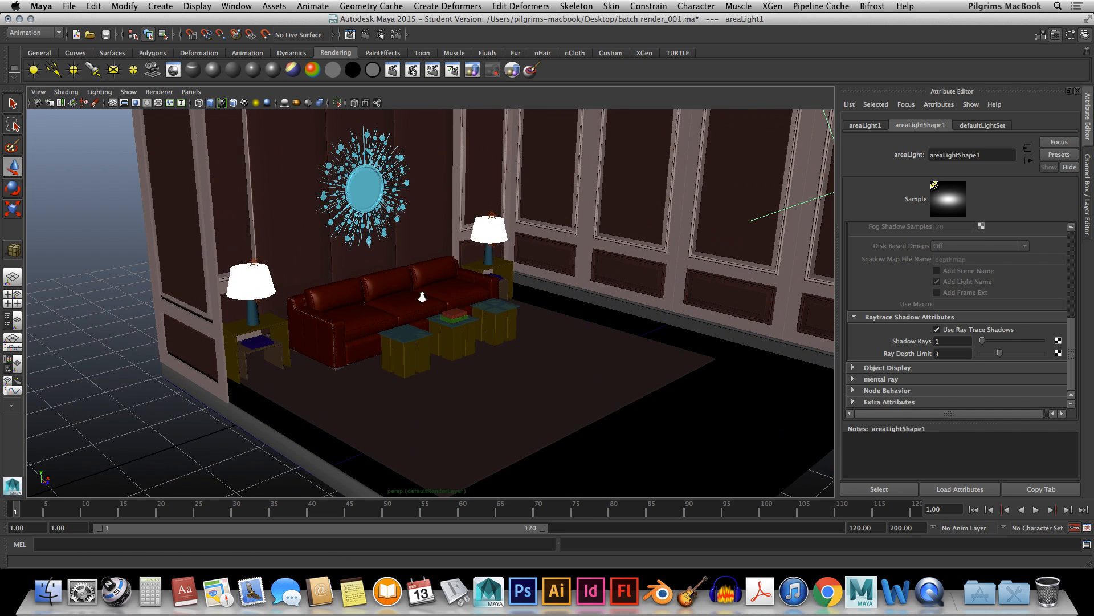
{"action": "scroll", "coordinate": [423, 297], "scroll_direction": "down", "scroll_amount": 1}
{"action": "key", "text": "7"}
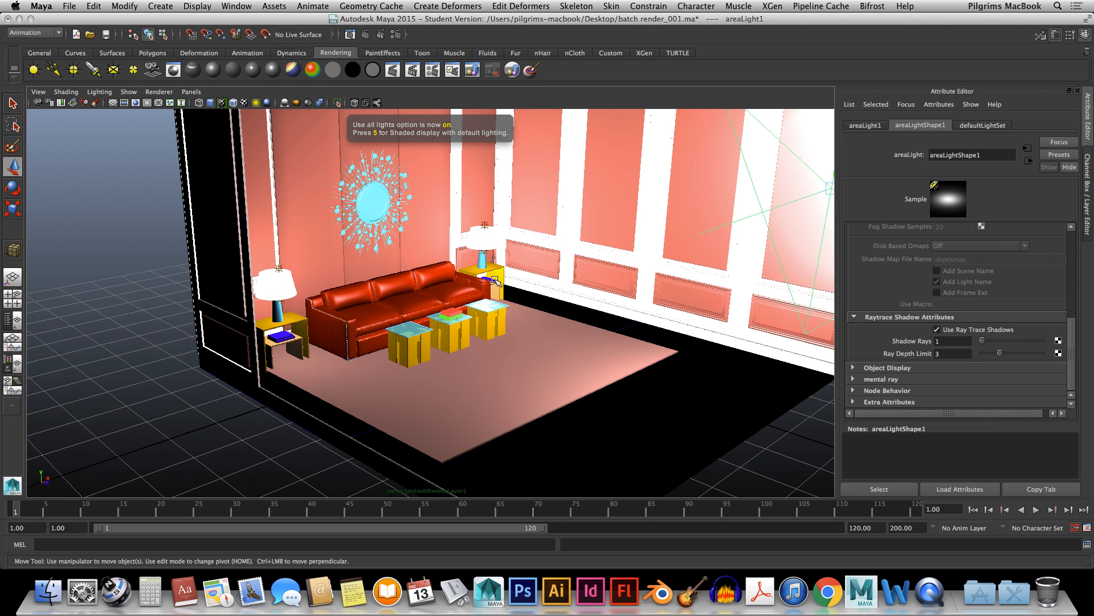
Set the area light's intensity to 0.275 and tint its colour pale cyan, with hue about 181 and saturation about 0.299
{"action": "left_click_drag", "start_coordinate": [1071, 327], "coordinate": [1070, 239]}
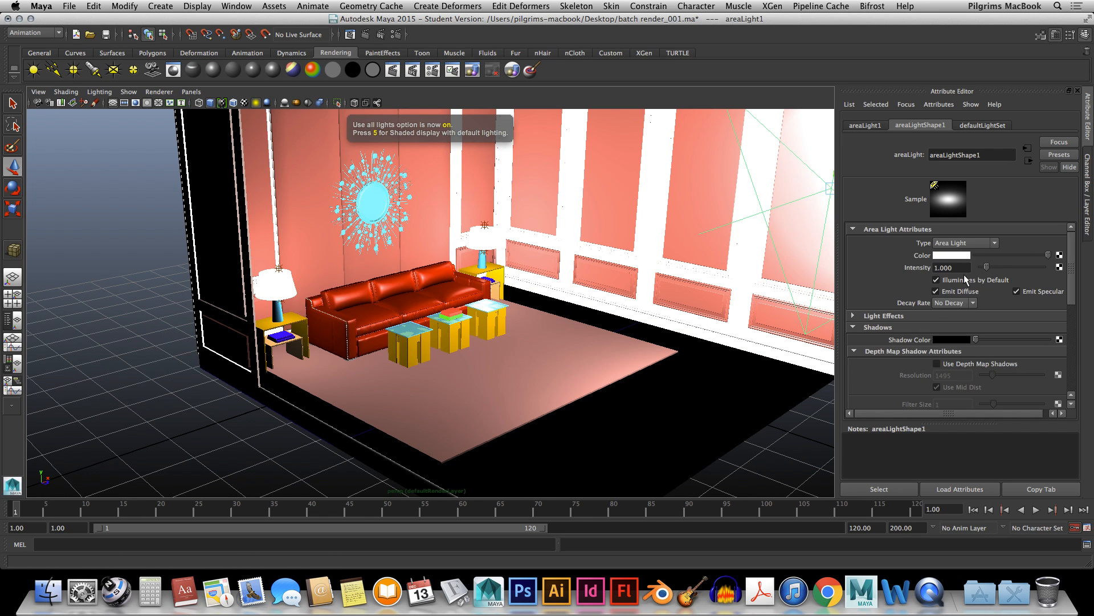
{"action": "left_click_drag", "start_coordinate": [988, 268], "coordinate": [983, 268]}
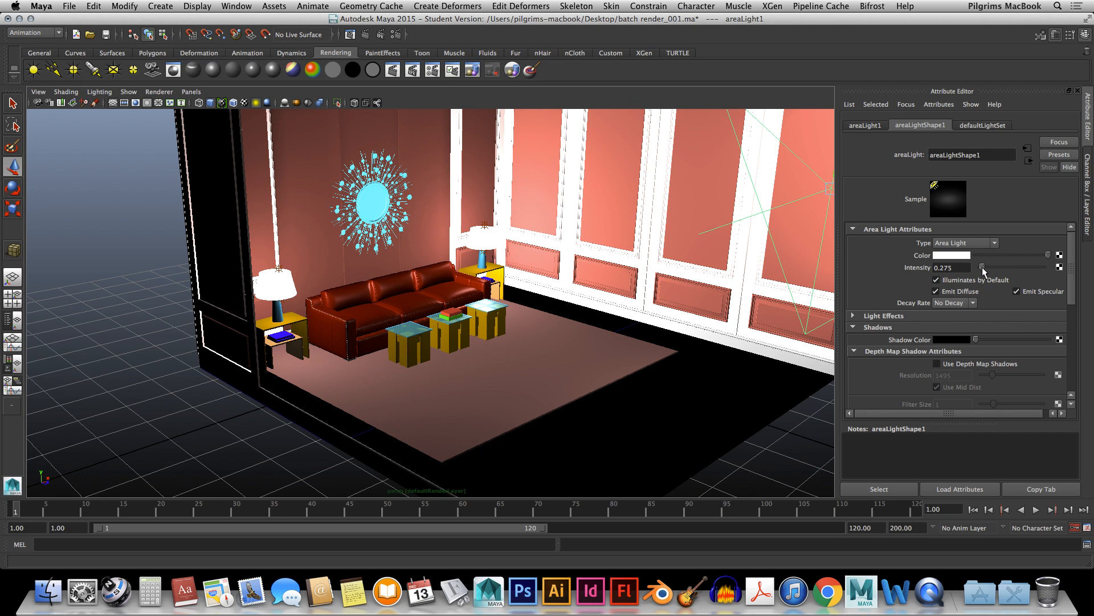
{"action": "left_click", "coordinate": [963, 257]}
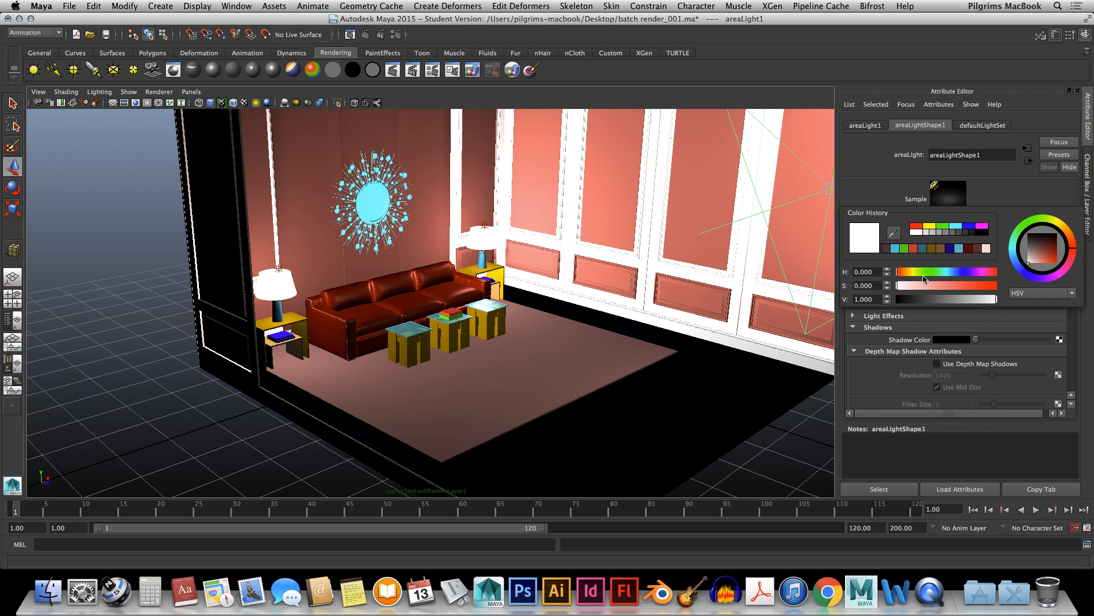
{"action": "mouse_move", "coordinate": [922, 273]}
{"action": "left_mouse_down"}
{"action": "mouse_move", "coordinate": [943, 273]}
{"action": "mouse_move", "coordinate": [927, 286]}
{"action": "left_mouse_up"}
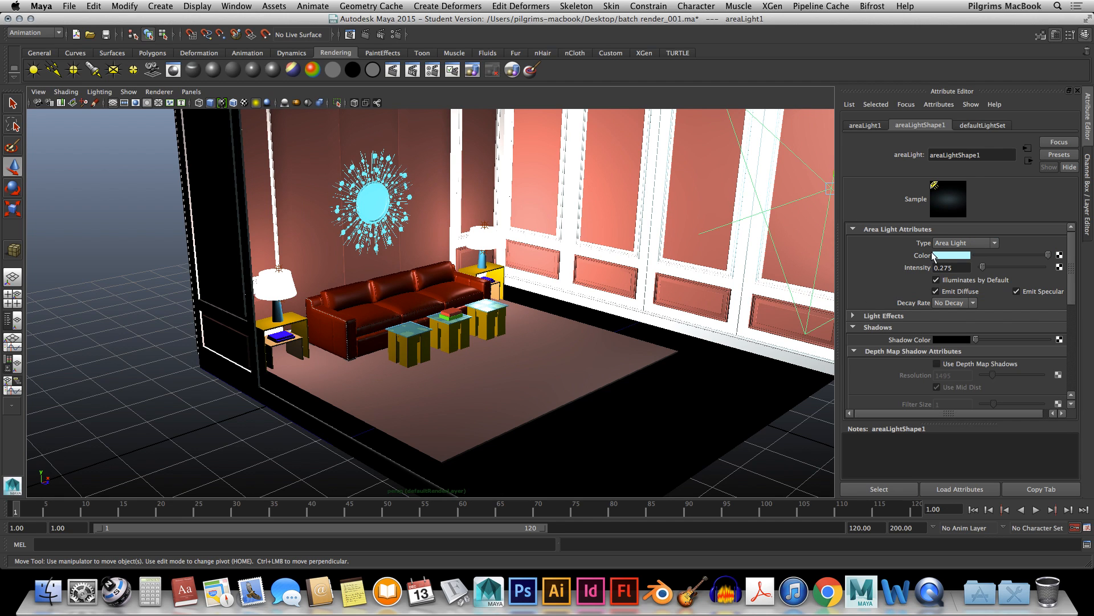
Deepen the area light's cyan colour to saturation 0.389 while keeping full brightness at value 1.000
{"action": "left_click", "coordinate": [940, 257]}
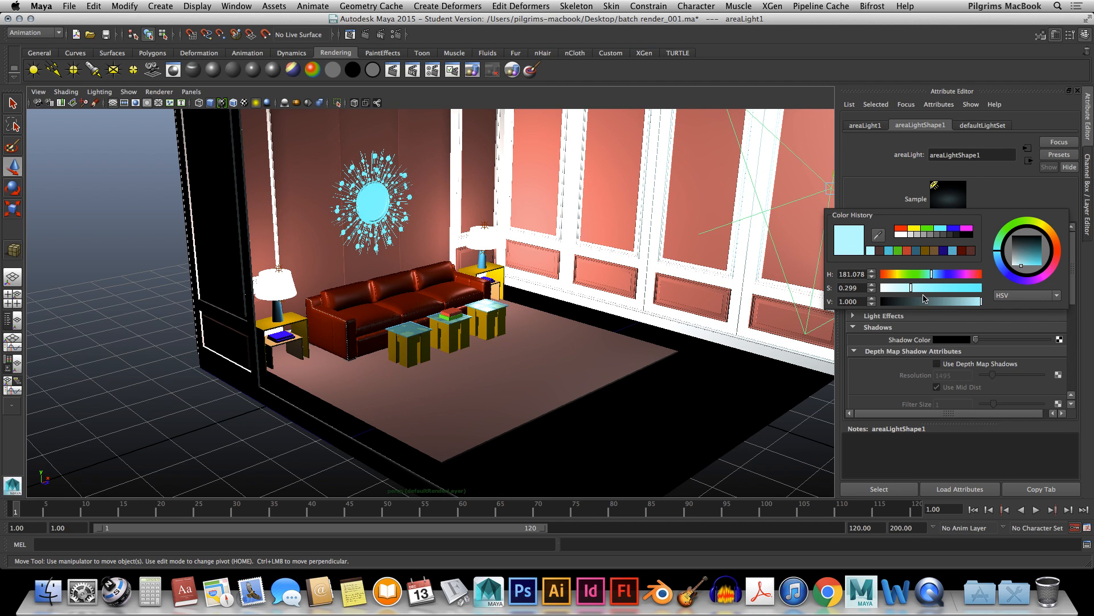
{"action": "left_click", "coordinate": [964, 300]}
{"action": "left_click", "coordinate": [979, 301]}
{"action": "left_click", "coordinate": [961, 299]}
{"action": "left_click", "coordinate": [921, 286]}
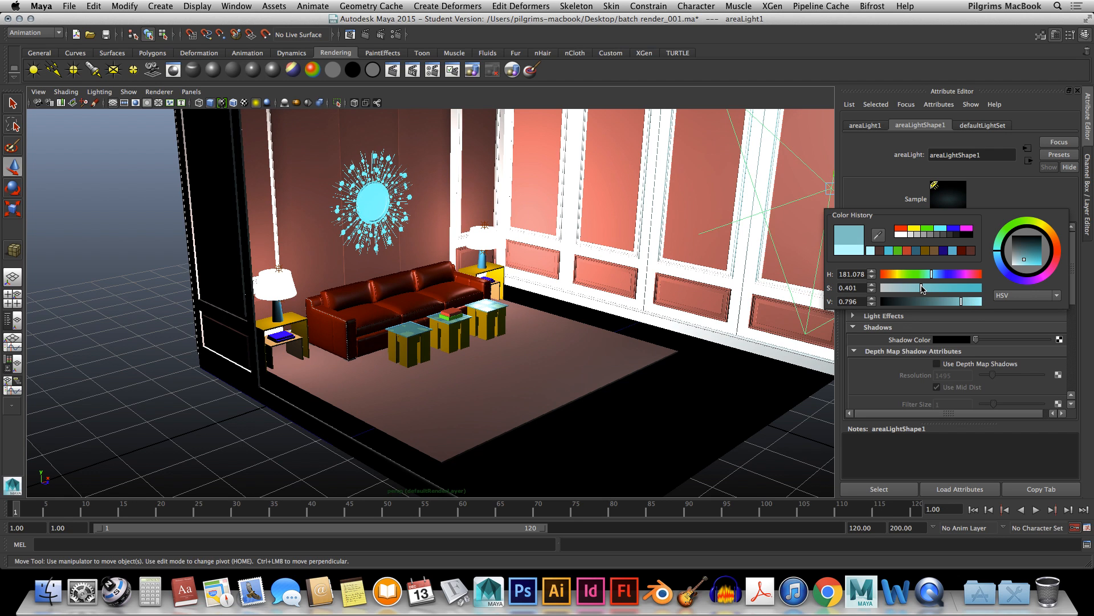
{"action": "left_click_drag", "start_coordinate": [965, 301], "coordinate": [992, 302]}
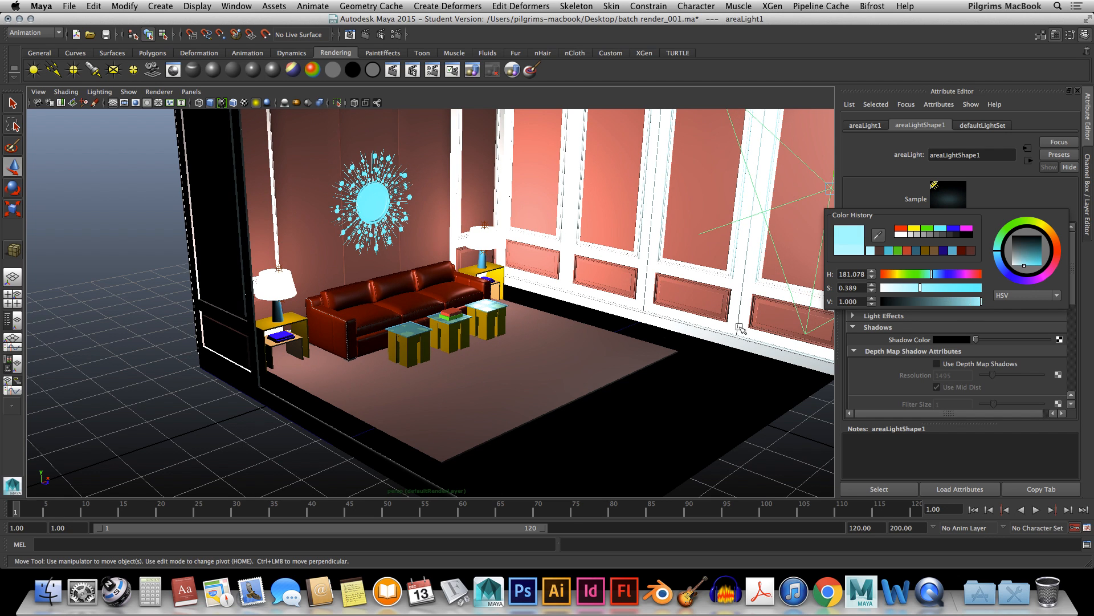
Frame a closer view of the sofa and tables and save the scene file batch render_001.ma
{"action": "scroll", "coordinate": [483, 307], "scroll_direction": "up", "scroll_amount": 3}
{"action": "scroll", "coordinate": [482, 307], "scroll_direction": "up", "scroll_amount": 5}
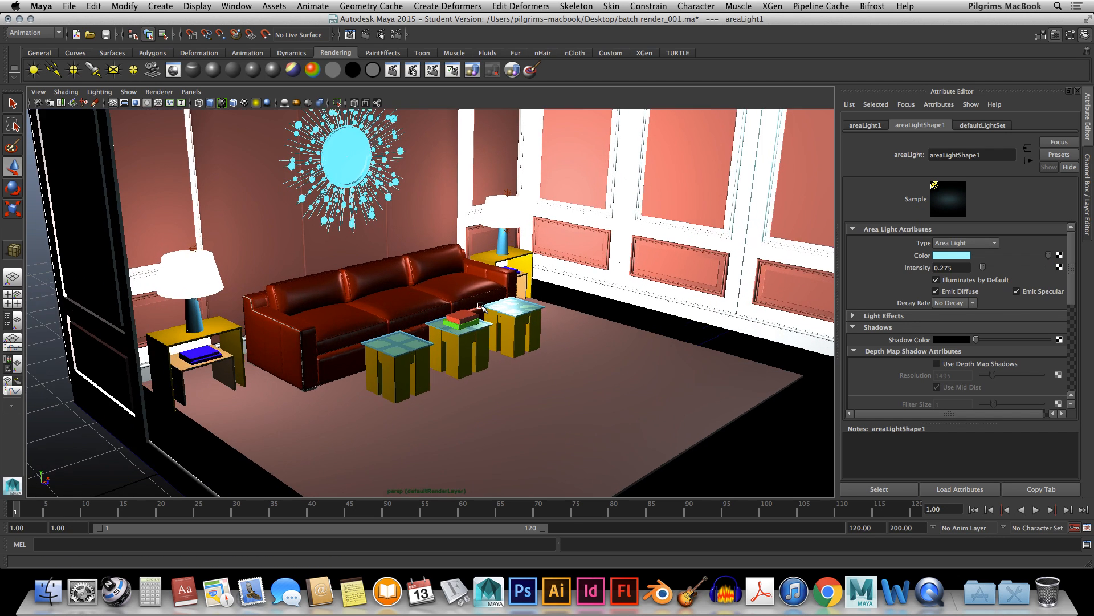
{"action": "middle_click_drag", "start_coordinate": [518, 257], "coordinate": [510, 264], "text": "alt"}
{"action": "key", "text": "q"}
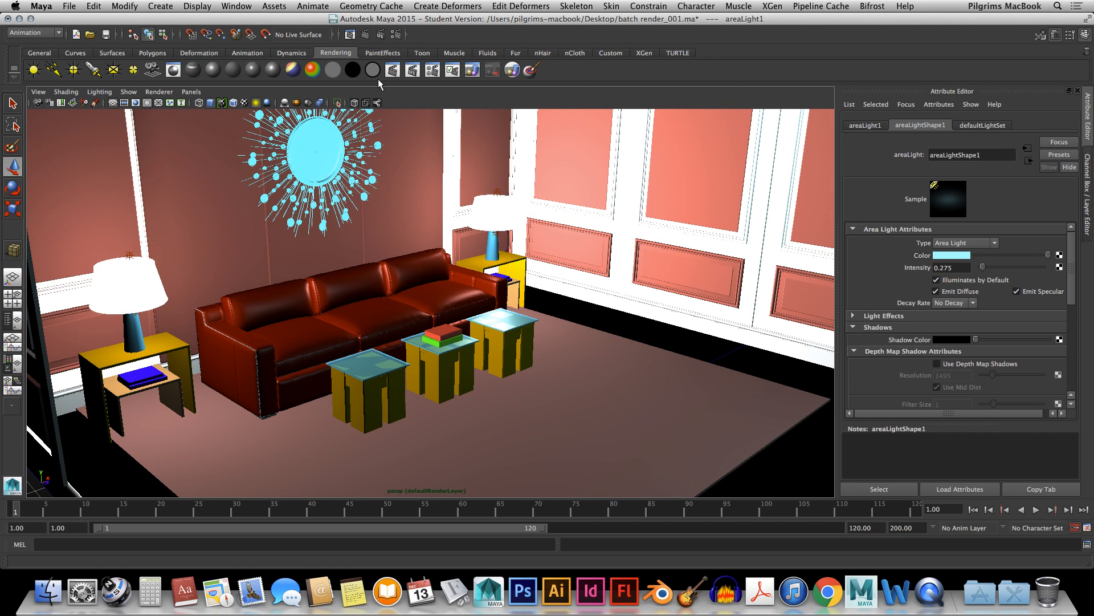
{"action": "key", "text": "super+s"}
{"action": "left_click", "coordinate": [526, 317]}
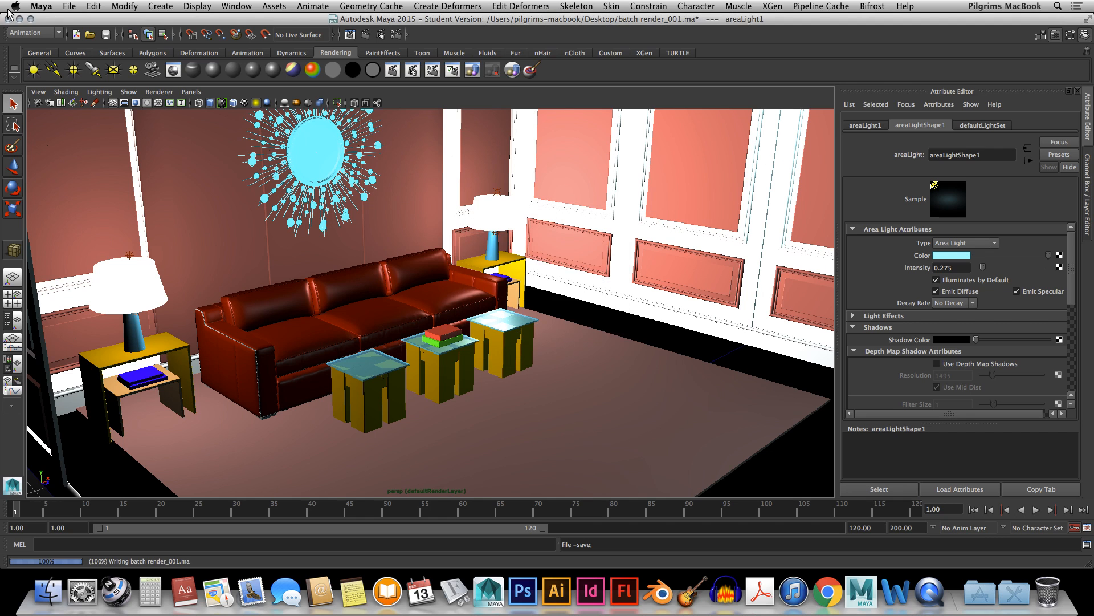
Save the scene to the Desktop as batch render_002 in Maya ASCII format, accepting the student version notice
{"action": "left_click", "coordinate": [70, 6]}
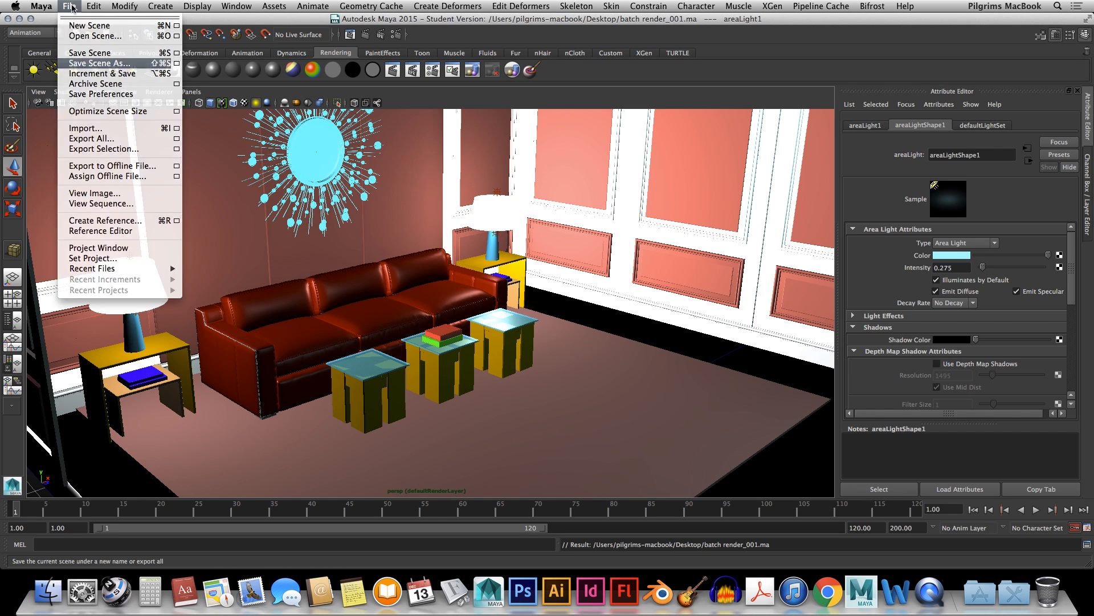
{"action": "left_click", "coordinate": [94, 63]}
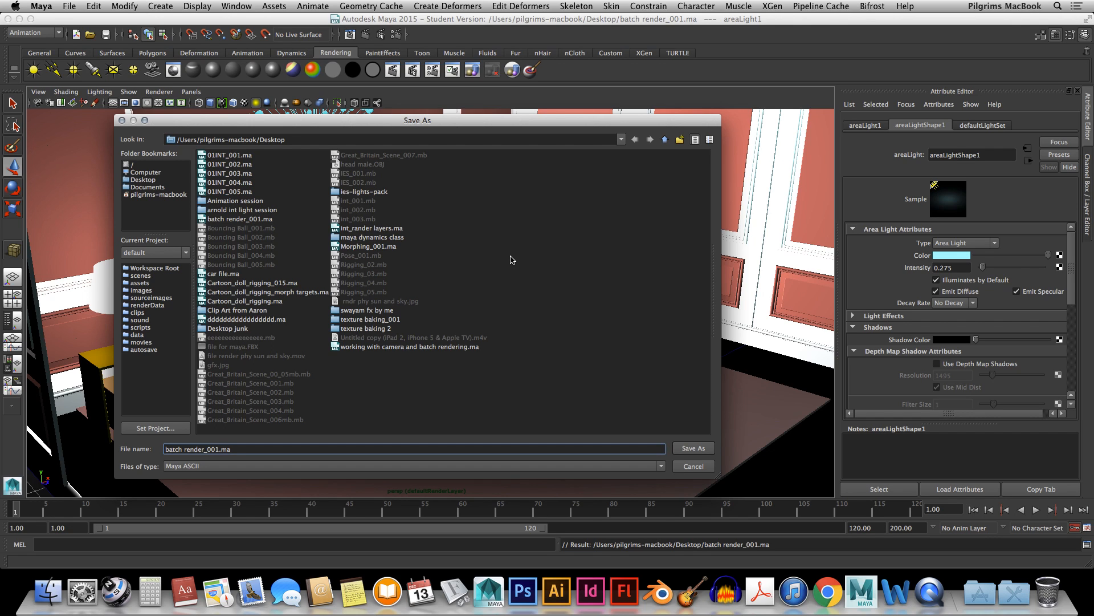
{"action": "key", "text": "BackSpace"}
{"action": "key", "text": "BackSpace"}
{"action": "key", "text": "BackSpace"}
{"action": "key", "text": "BackSpace"}
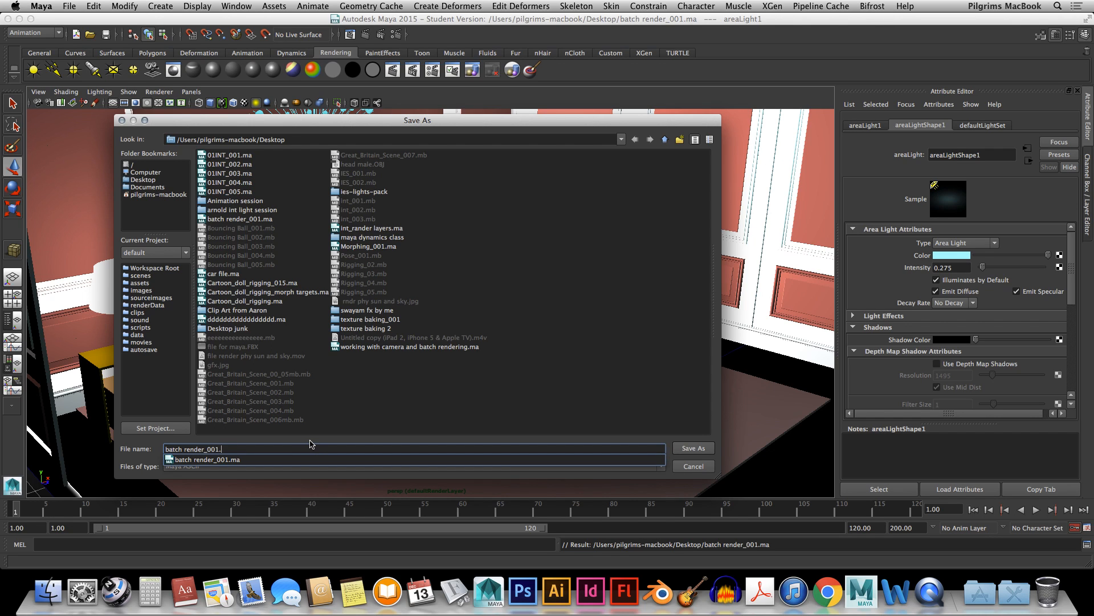
{"action": "type", "text": "2"}
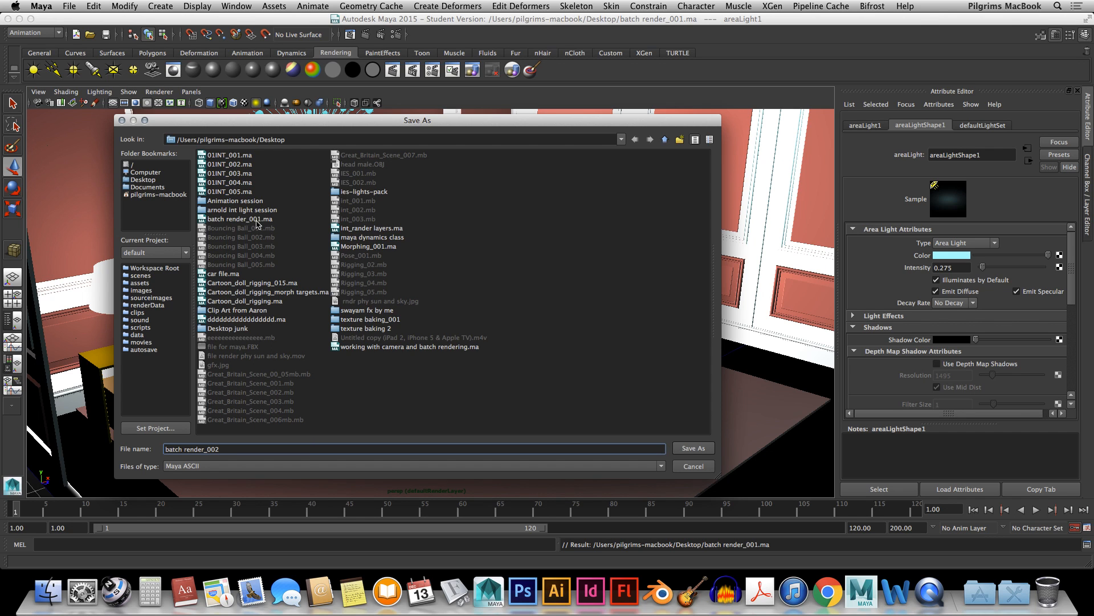
{"action": "key", "text": "Return"}
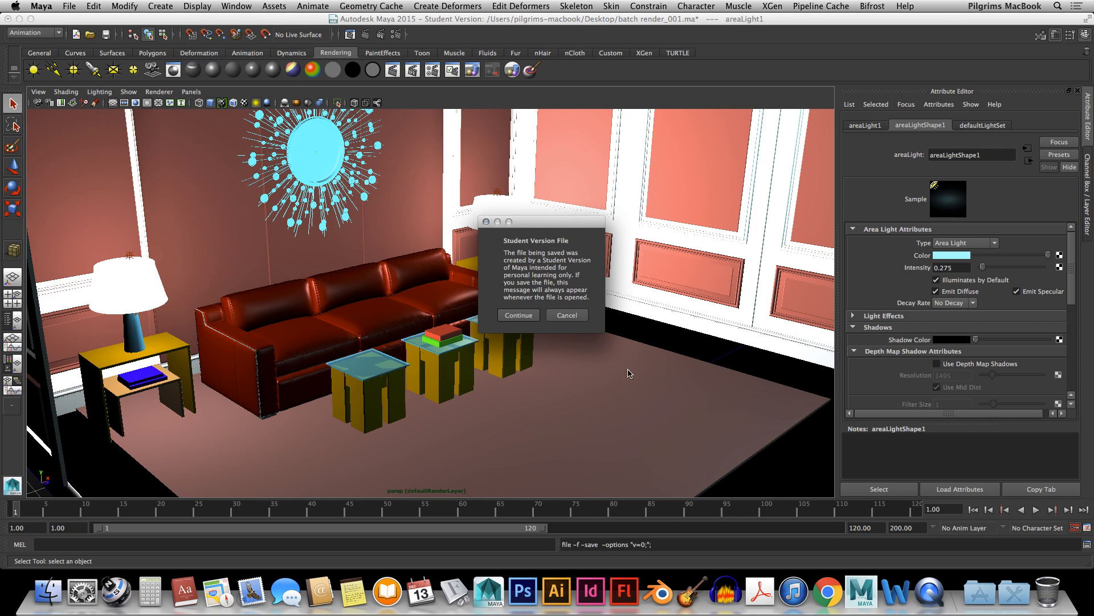
{"action": "left_click", "coordinate": [518, 315]}
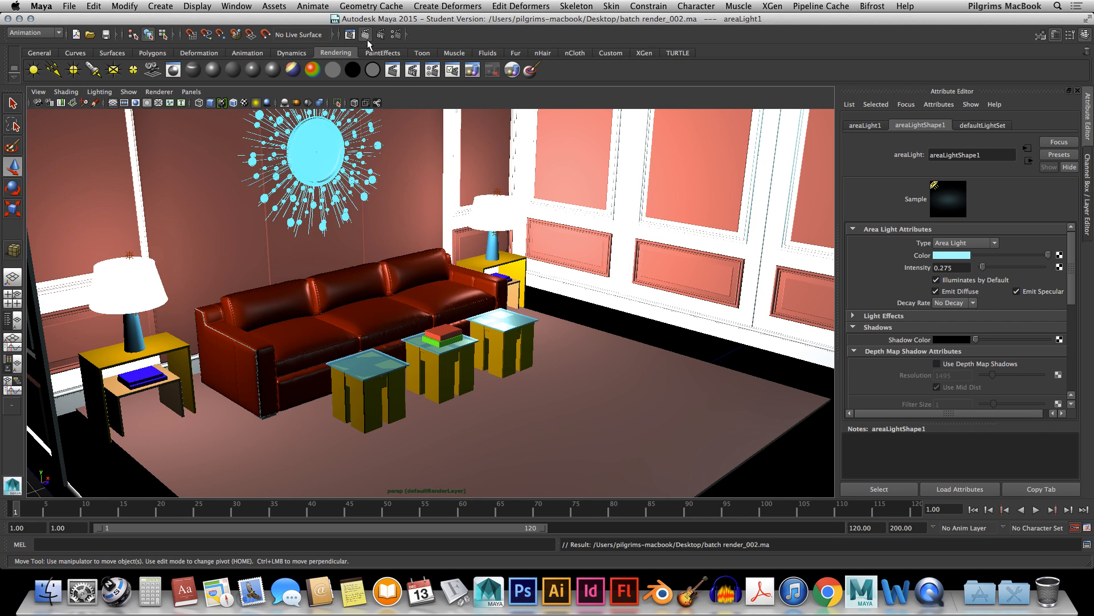
Render the current perspective frame with mental ray, review the image and close the render window
{"action": "left_click", "coordinate": [367, 39]}
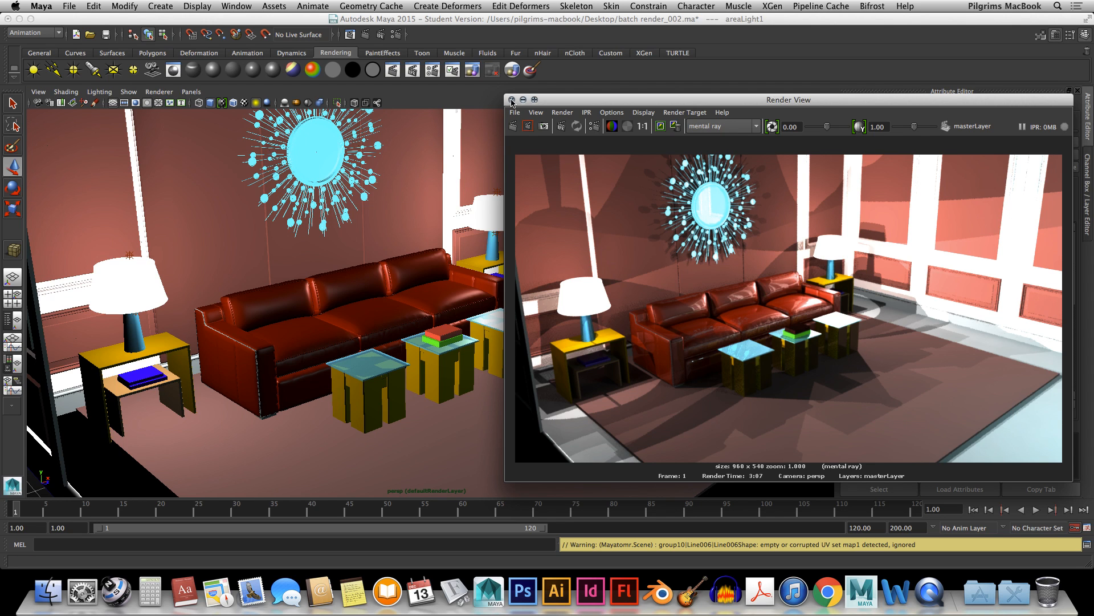
{"action": "left_click", "coordinate": [512, 100]}
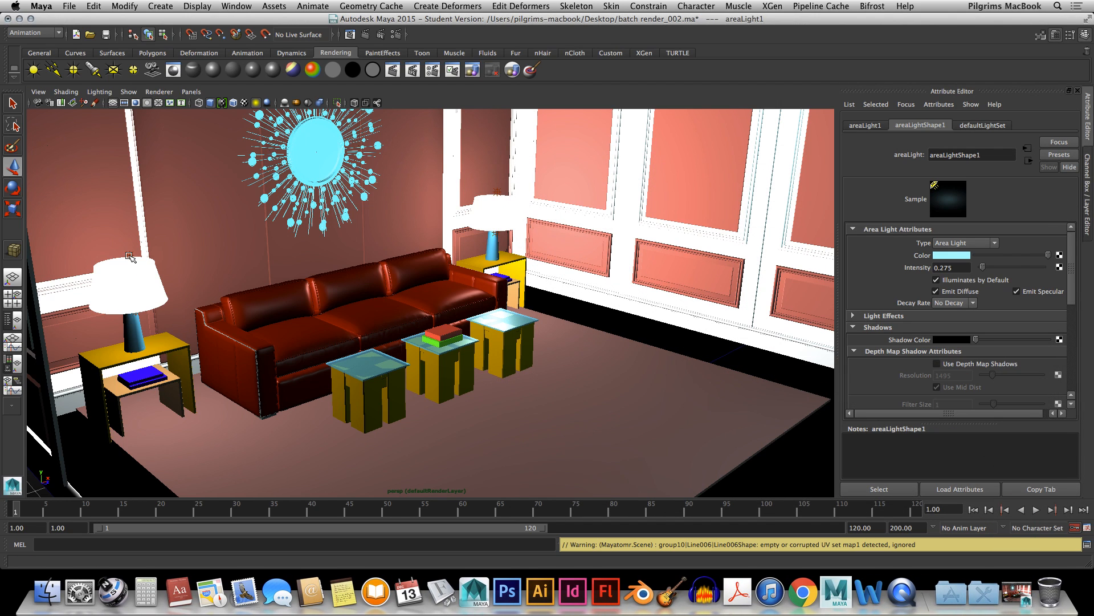
Delete the point lights above both lampshades and show the viewport with default shaded lighting
{"action": "left_click", "coordinate": [130, 255]}
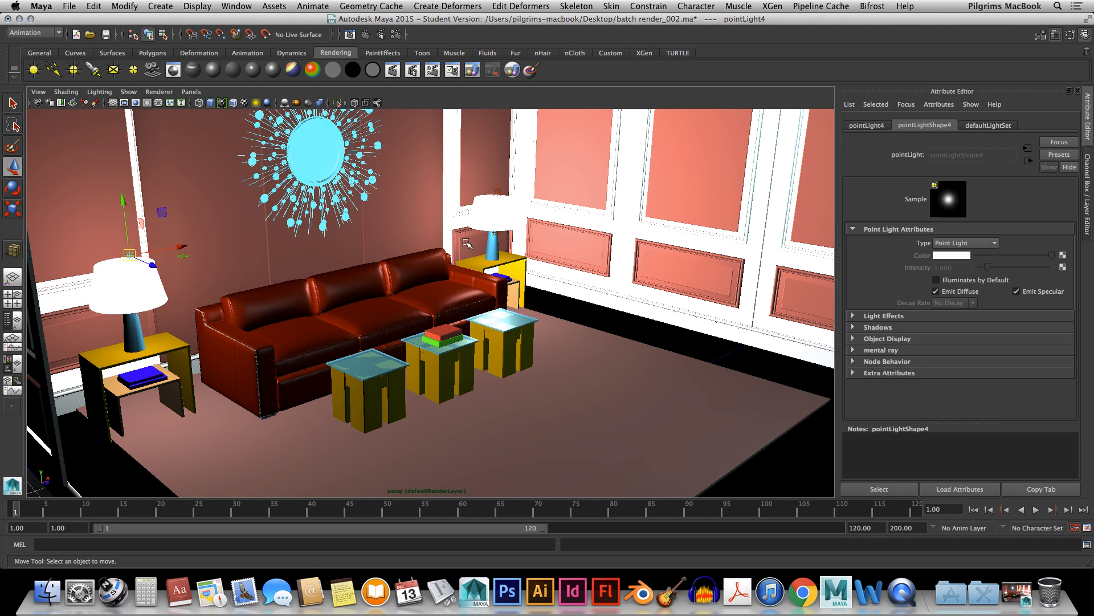
{"action": "left_click", "coordinate": [498, 195]}
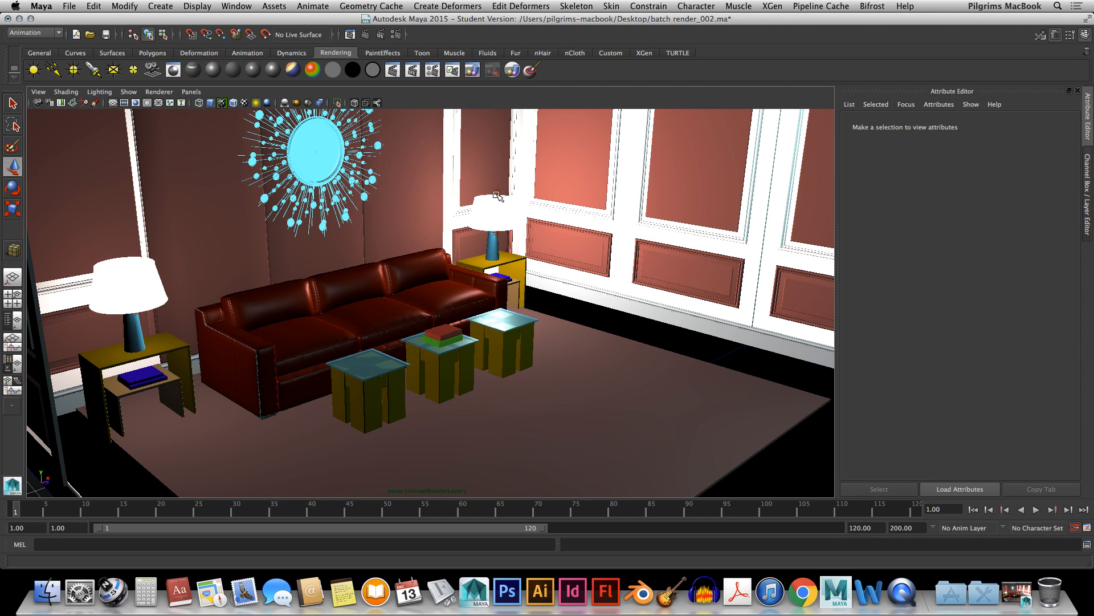
{"action": "key", "text": "5"}
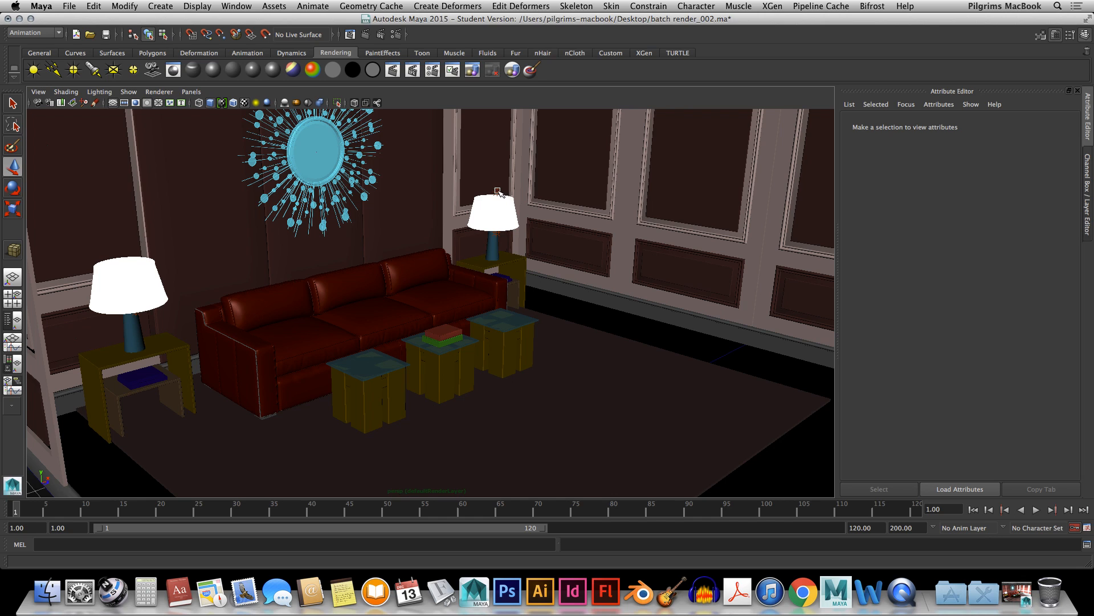
{"action": "left_click", "coordinate": [497, 192]}
{"action": "left_click", "coordinate": [524, 246]}
Delete the remaining point lights beneath the shades of both table lamps
{"action": "left_click", "coordinate": [498, 236]}
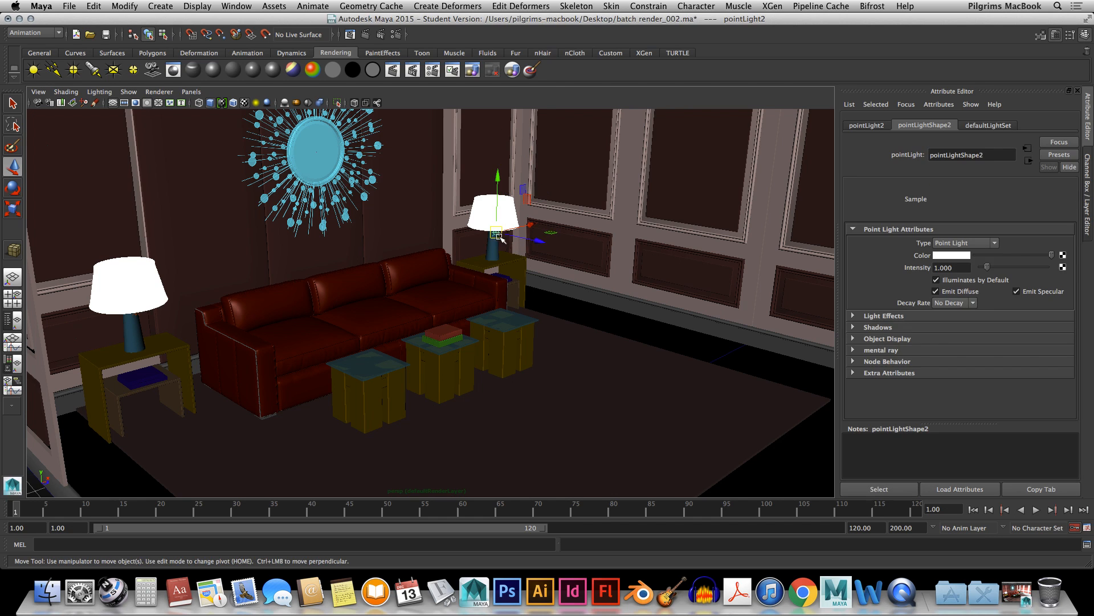
{"action": "left_click", "coordinate": [161, 330]}
{"action": "left_click", "coordinate": [135, 315]}
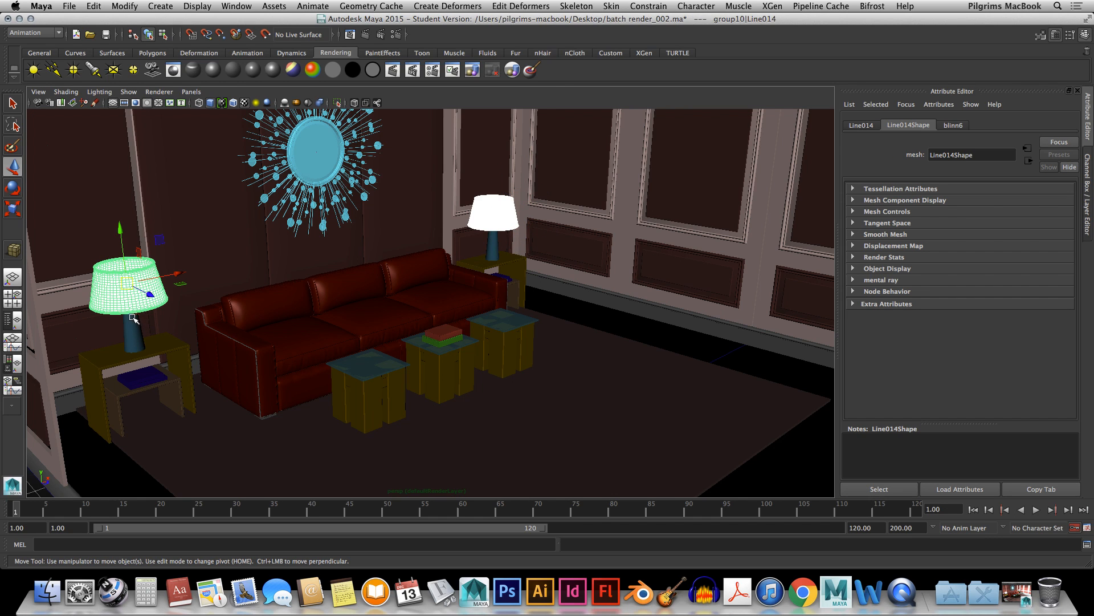
{"action": "left_click", "coordinate": [142, 316]}
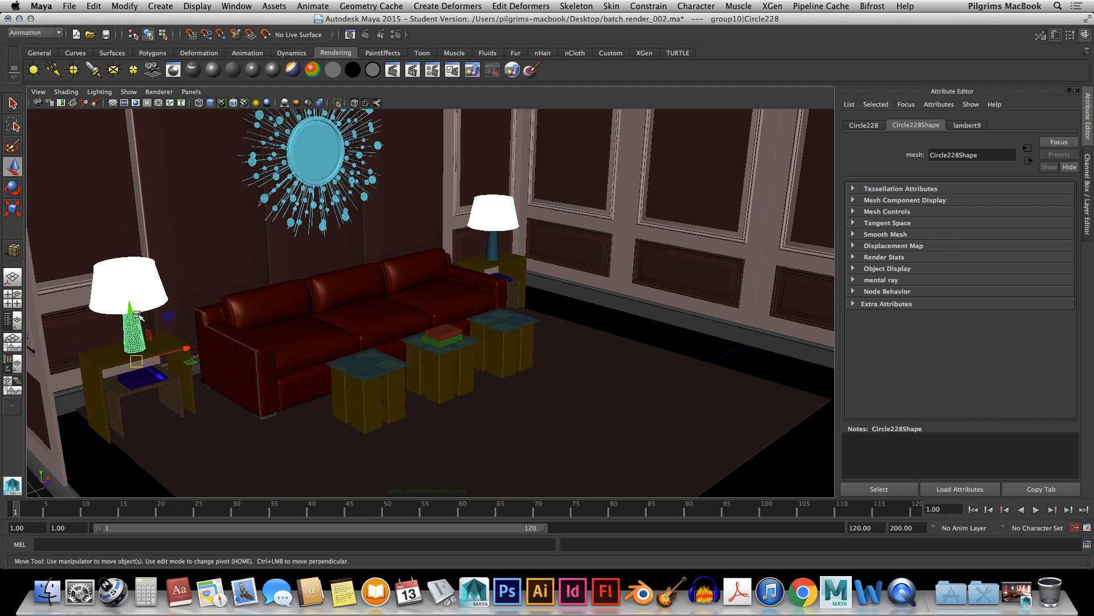
{"action": "left_click", "coordinate": [157, 340]}
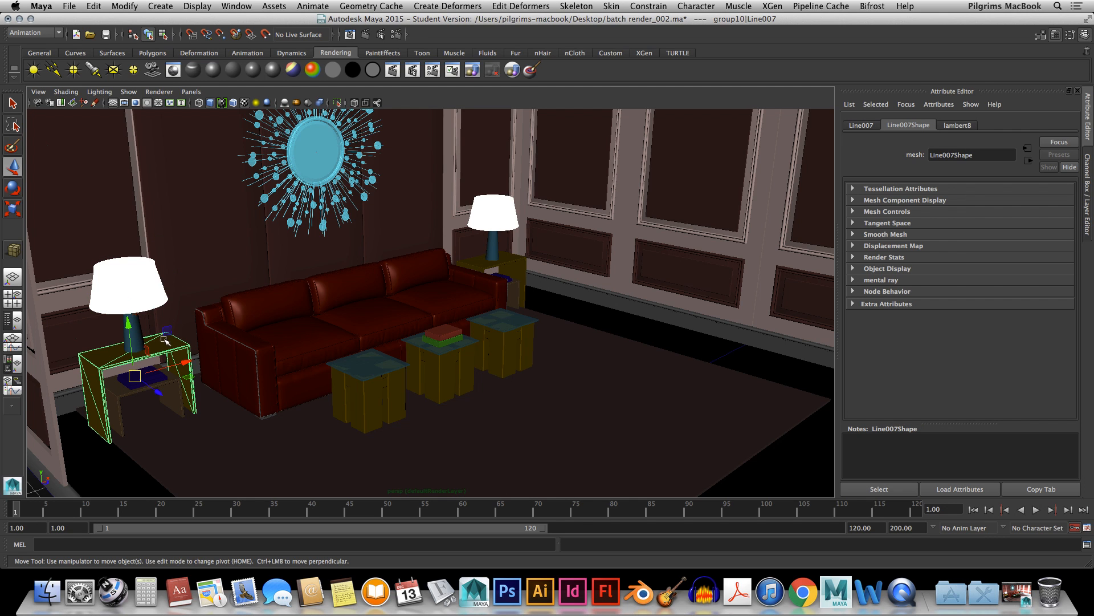
{"action": "left_click_drag", "start_coordinate": [221, 343], "coordinate": [197, 324], "text": "alt"}
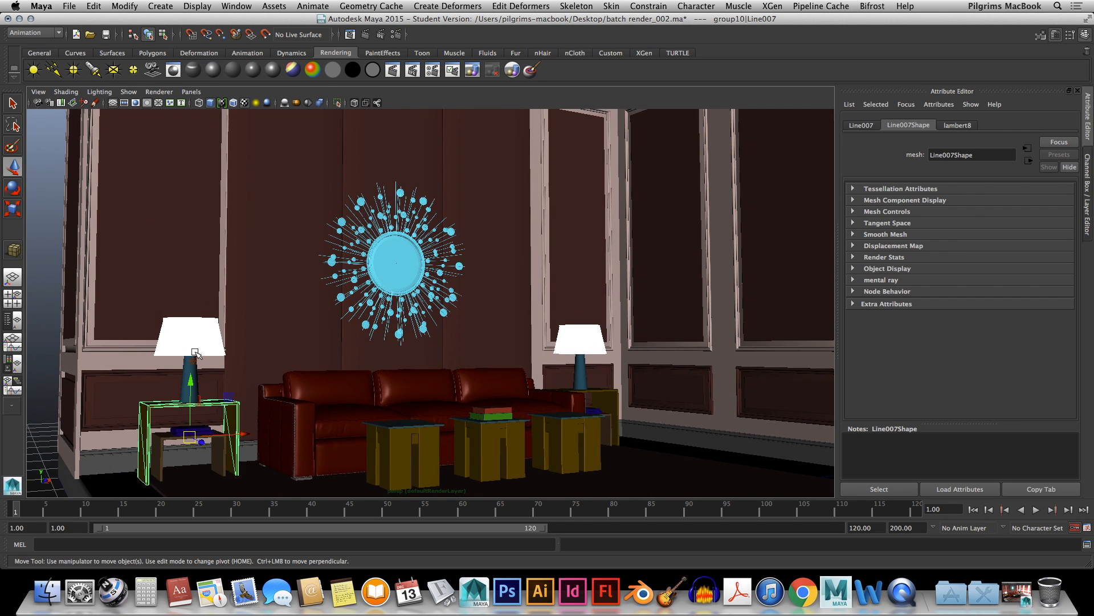
{"action": "left_click", "coordinate": [193, 361]}
{"action": "key", "text": "Delete"}
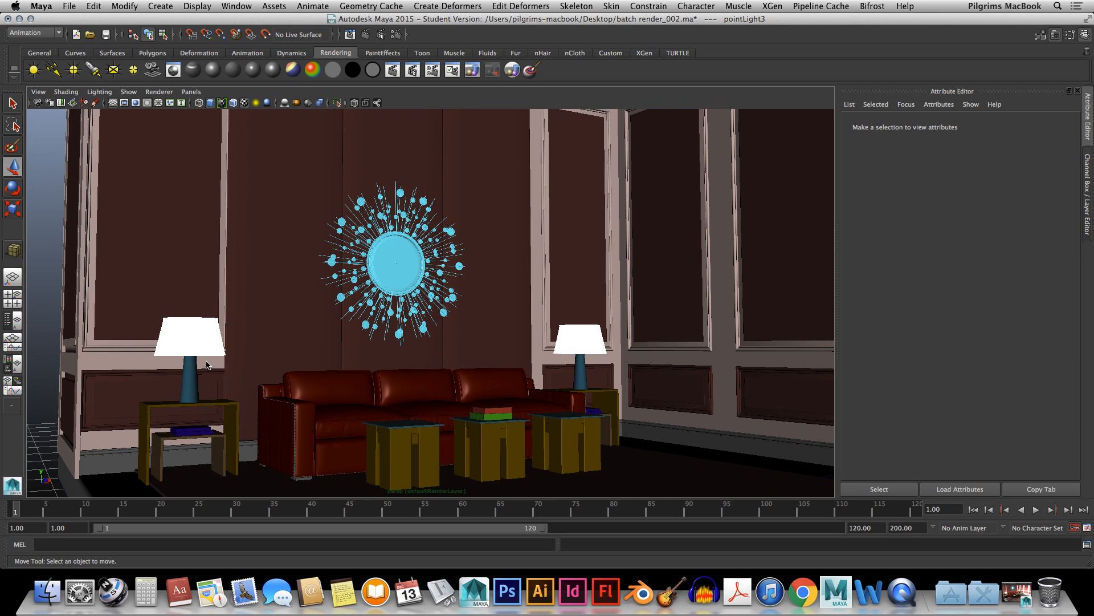
Adjust the area light's height outside the open side of the room and deselect it
{"action": "scroll", "coordinate": [393, 328], "scroll_direction": "down", "scroll_amount": 10}
{"action": "left_click_drag", "start_coordinate": [392, 328], "coordinate": [536, 202], "text": "alt"}
{"action": "left_click", "coordinate": [541, 234]}
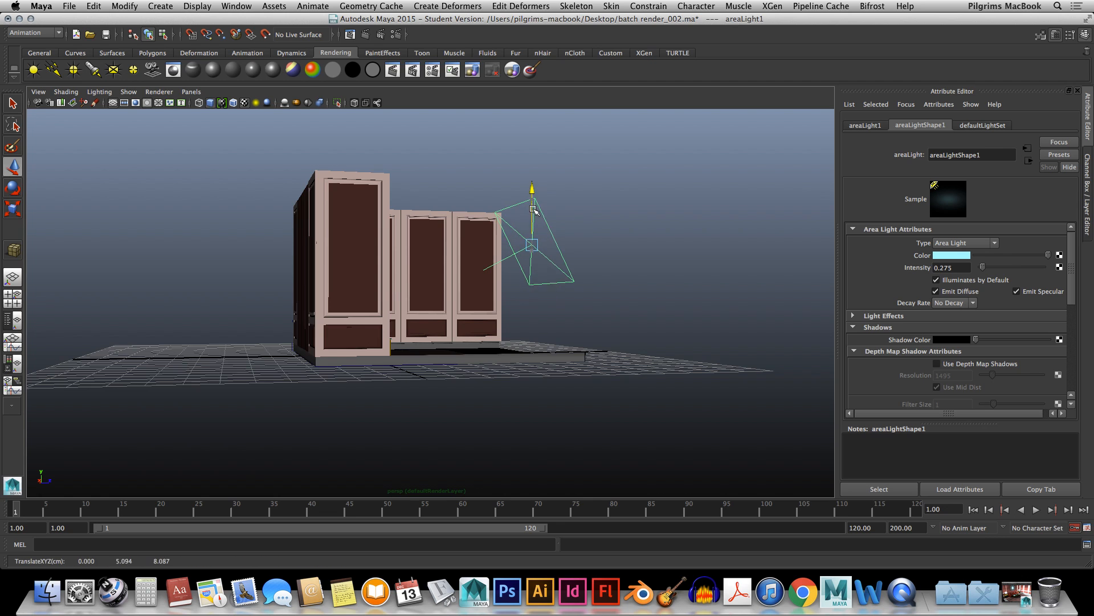
{"action": "left_click_drag", "start_coordinate": [579, 236], "coordinate": [522, 273], "text": "alt"}
{"action": "left_click", "coordinate": [618, 236]}
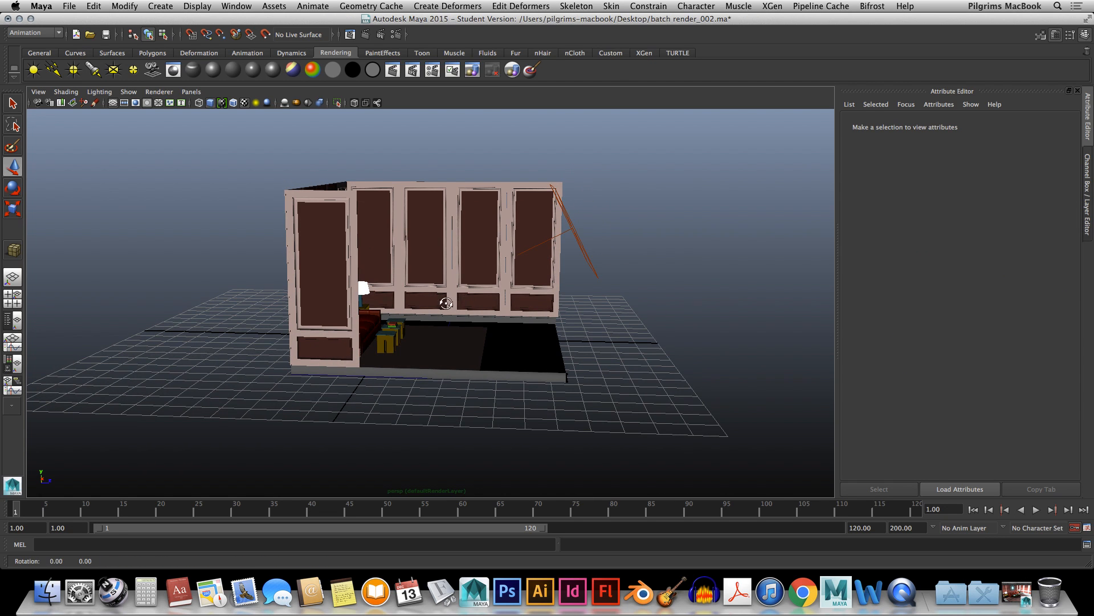
Inspect the lampshade's Blinn material, including its ambient colour and incandescence settings, and view the whole room
{"action": "left_click_drag", "start_coordinate": [447, 303], "coordinate": [399, 285], "text": "alt"}
{"action": "left_click", "coordinate": [397, 277]}
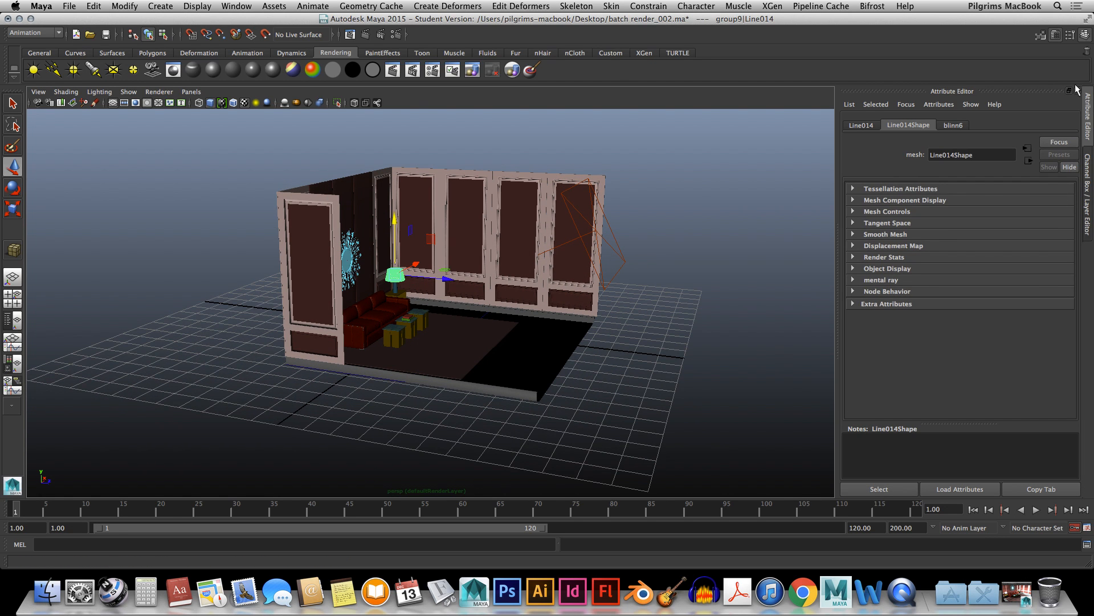
{"action": "left_click", "coordinate": [949, 125]}
{"action": "scroll", "coordinate": [475, 363], "scroll_direction": "up", "scroll_amount": 6}
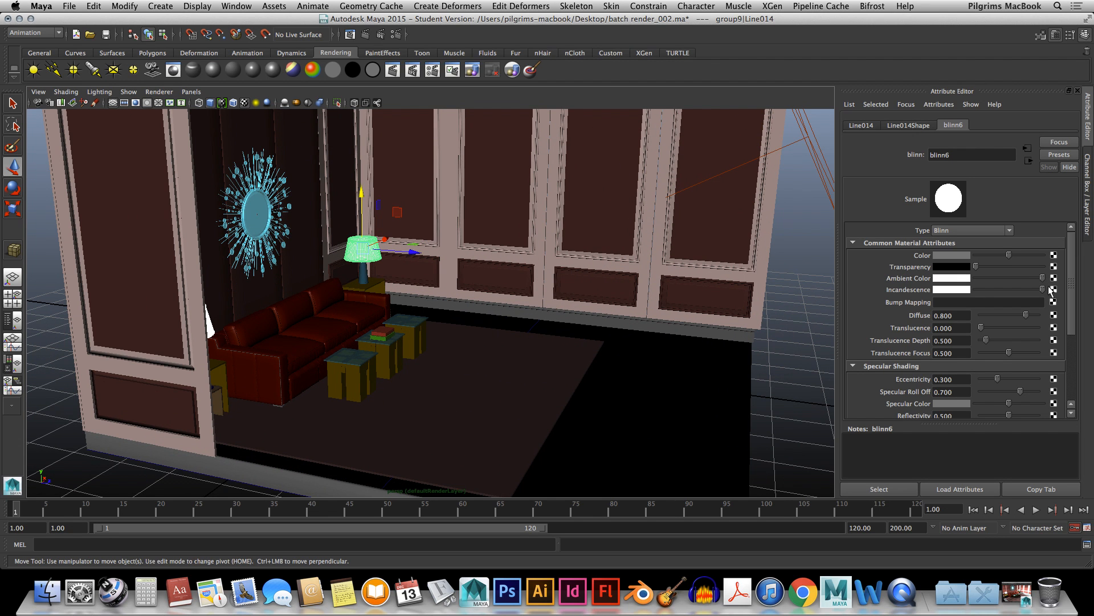
{"action": "left_click_drag", "start_coordinate": [376, 314], "coordinate": [257, 288], "text": "alt"}
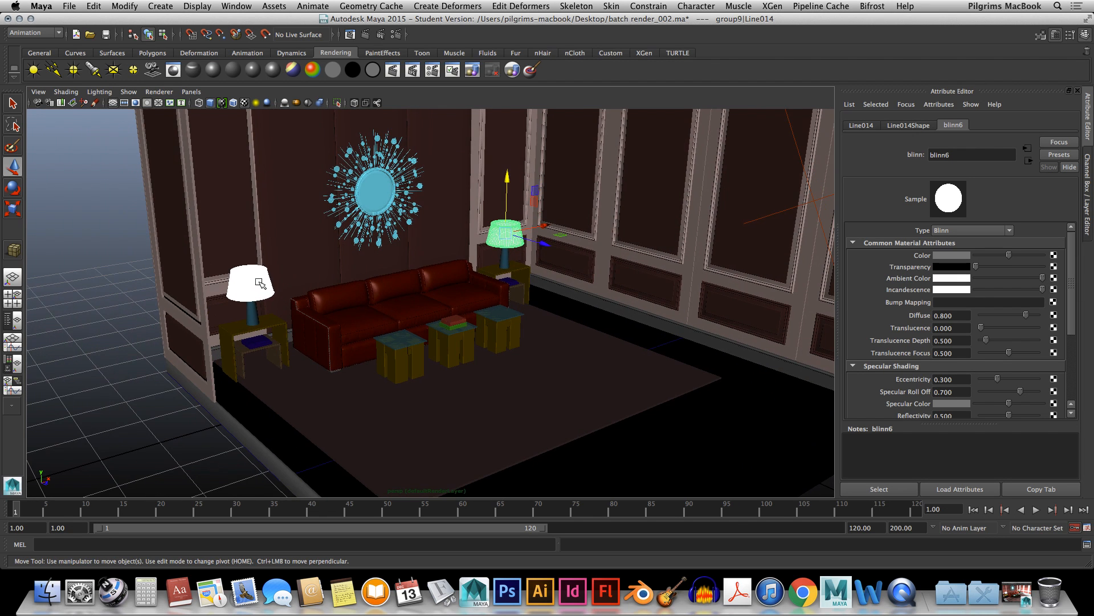
{"action": "left_click", "coordinate": [257, 288]}
{"action": "left_click", "coordinate": [122, 440]}
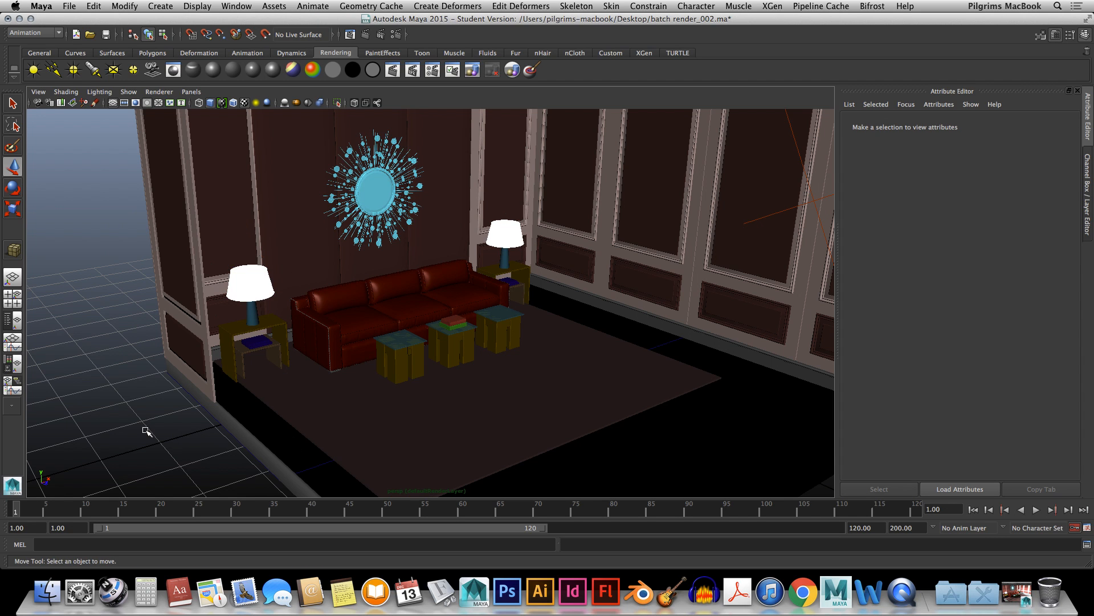
{"action": "left_click_drag", "start_coordinate": [147, 428], "coordinate": [188, 431], "text": "alt"}
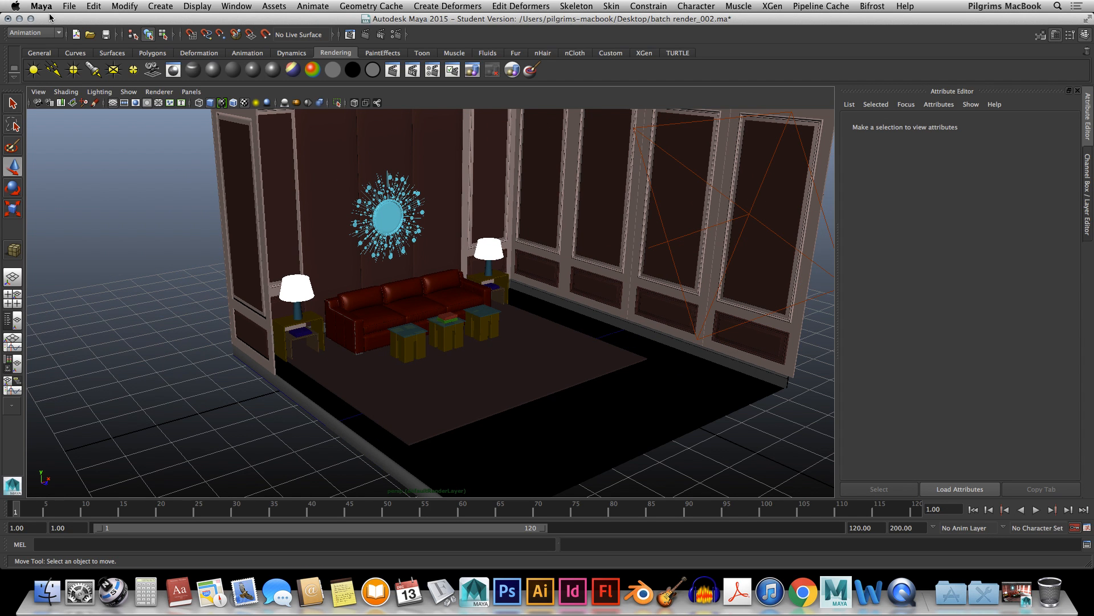
Save the scene to the Desktop as batch render_003 in Maya ASCII format, accepting the student version notice
{"action": "left_click", "coordinate": [69, 7]}
{"action": "left_click", "coordinate": [97, 63]}
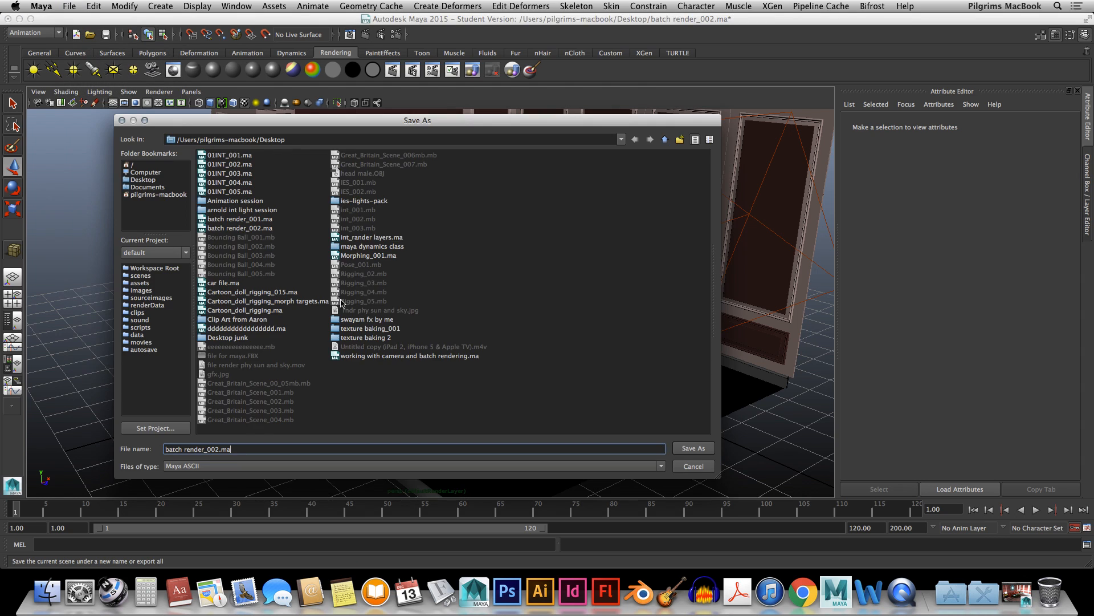
{"action": "key", "text": "BackSpace"}
{"action": "key", "text": "BackSpace"}
{"action": "key", "text": "BackSpace"}
{"action": "key", "text": "BackSpace"}
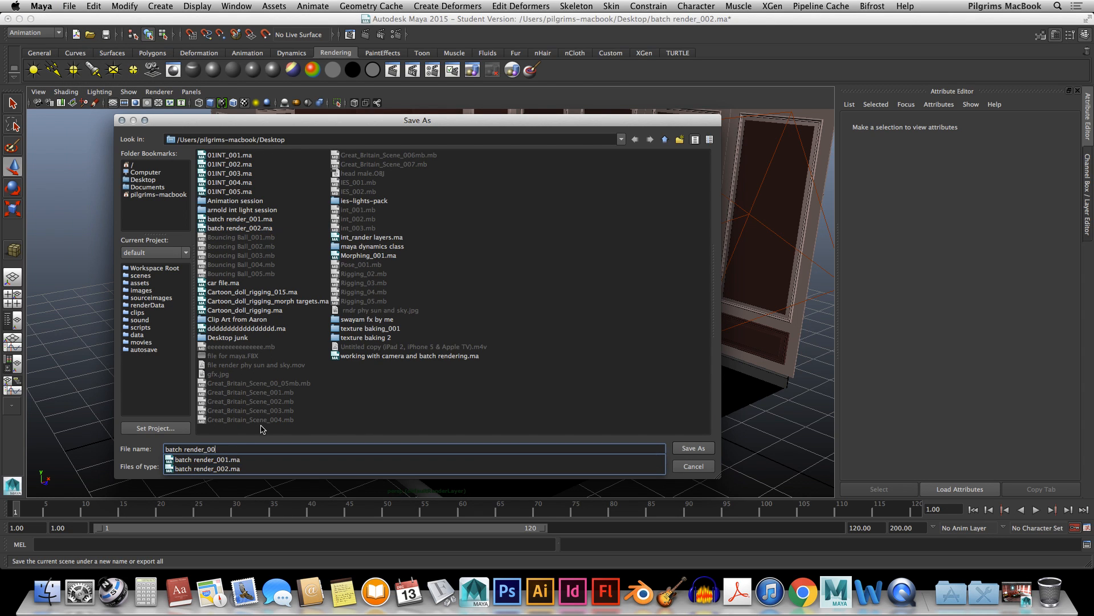
{"action": "type", "text": "3"}
{"action": "key", "text": "Return"}
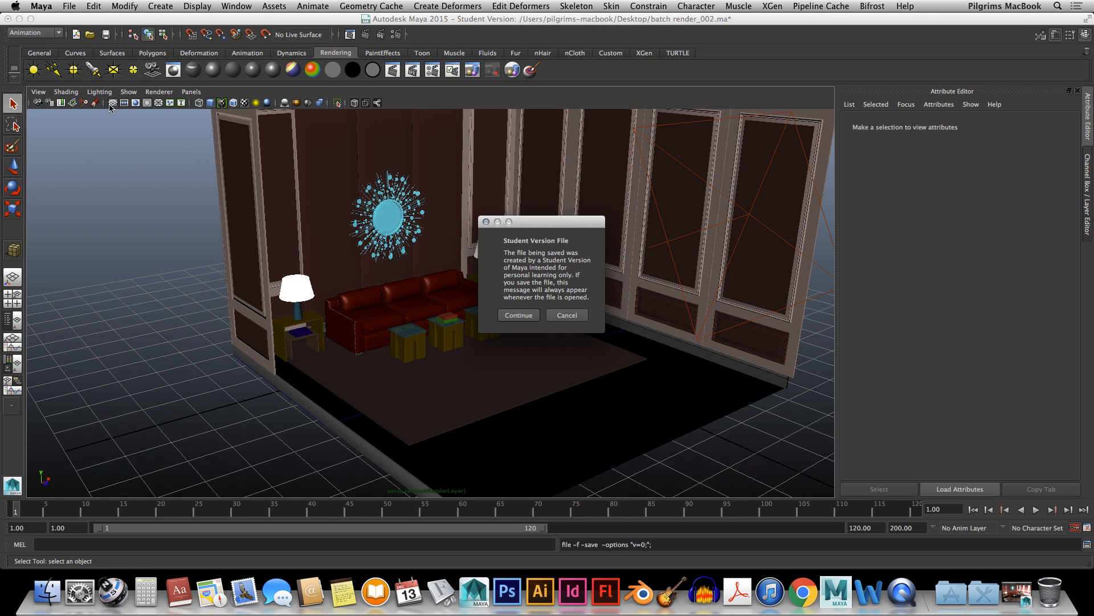
{"action": "left_click", "coordinate": [519, 314]}
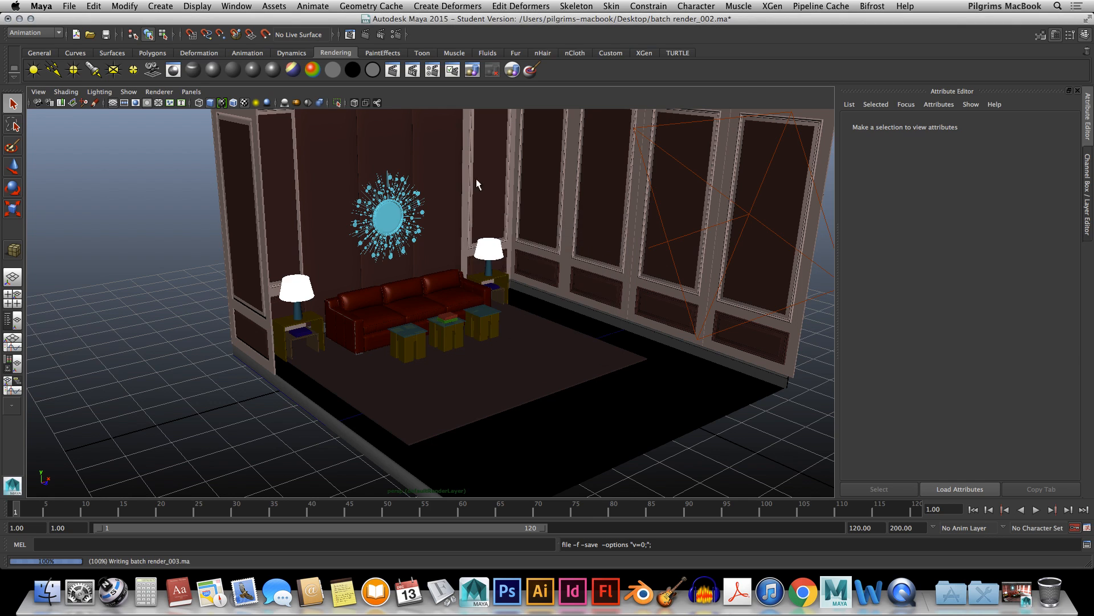
Create a Physical Sun and Sky environment in the mental ray indirect lighting settings and close the render settings
{"action": "left_click", "coordinate": [397, 34]}
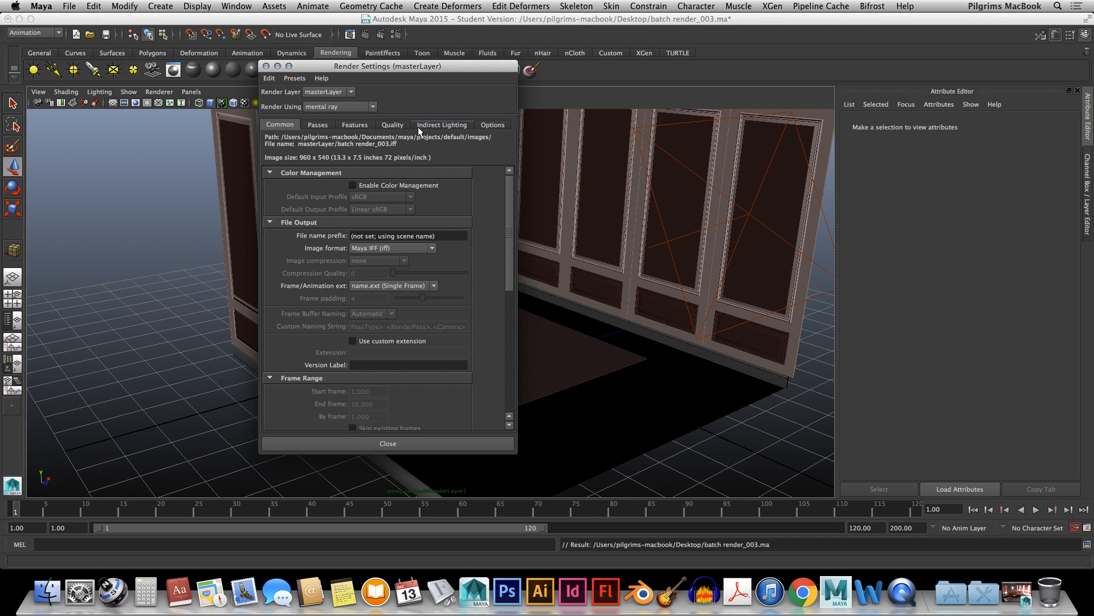
{"action": "left_click", "coordinate": [439, 124]}
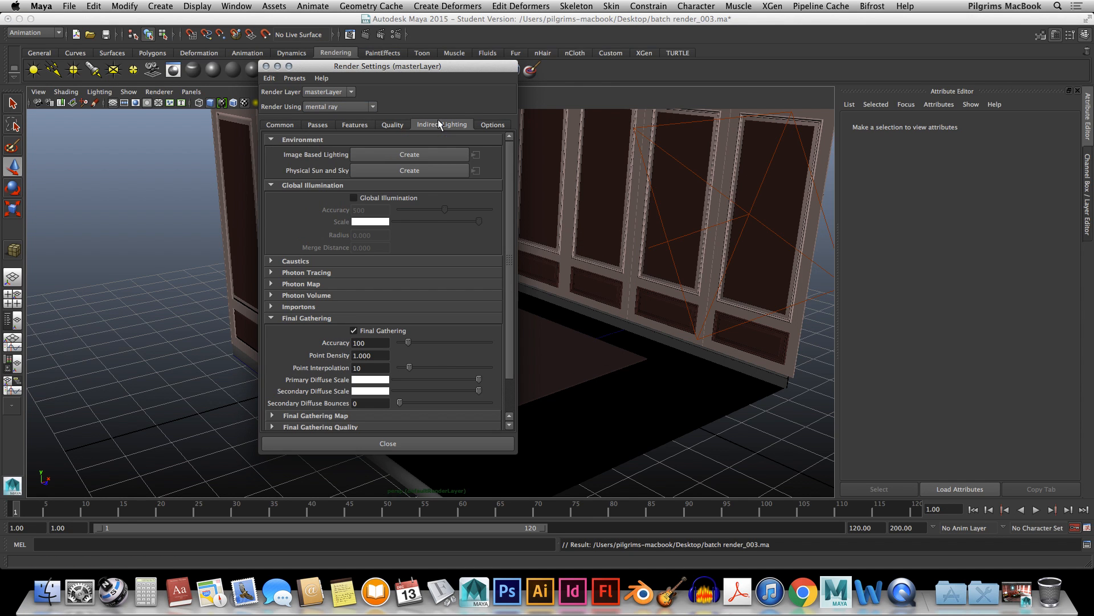
{"action": "left_click", "coordinate": [405, 169]}
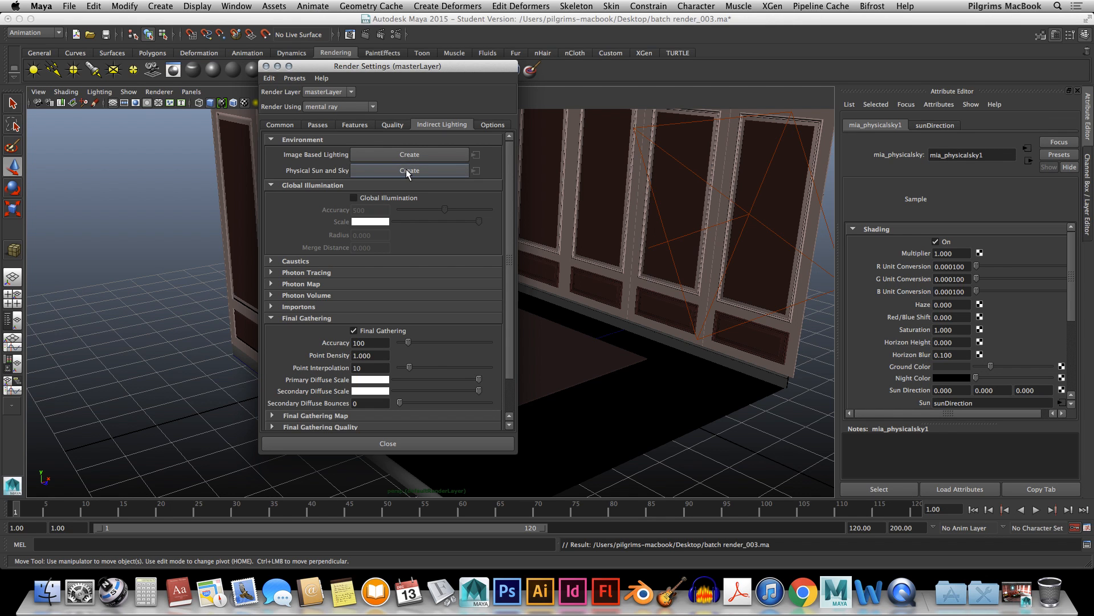
{"action": "left_click", "coordinate": [266, 67]}
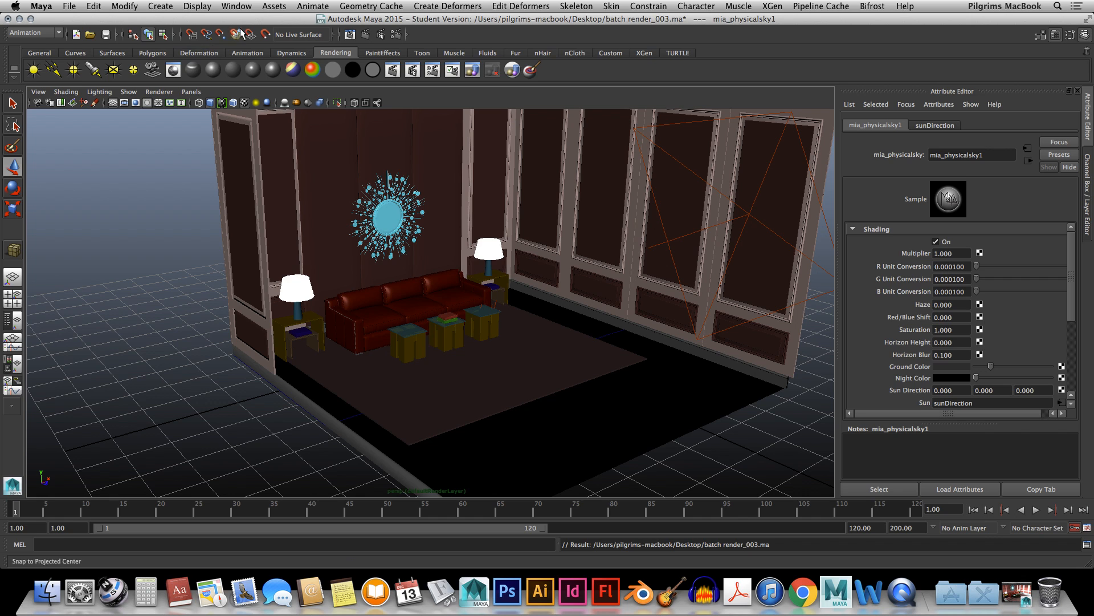
Select the sunDirection light from the scene's object list, move it toward the panelled side wall and enlarge it
{"action": "left_click", "coordinate": [170, 7]}
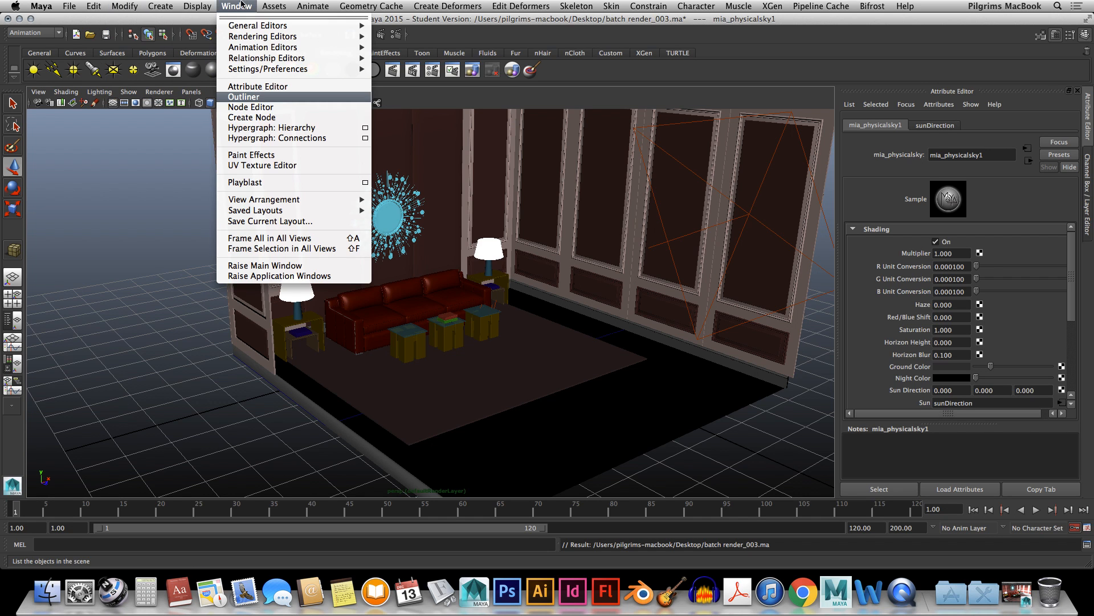
{"action": "left_click", "coordinate": [254, 98]}
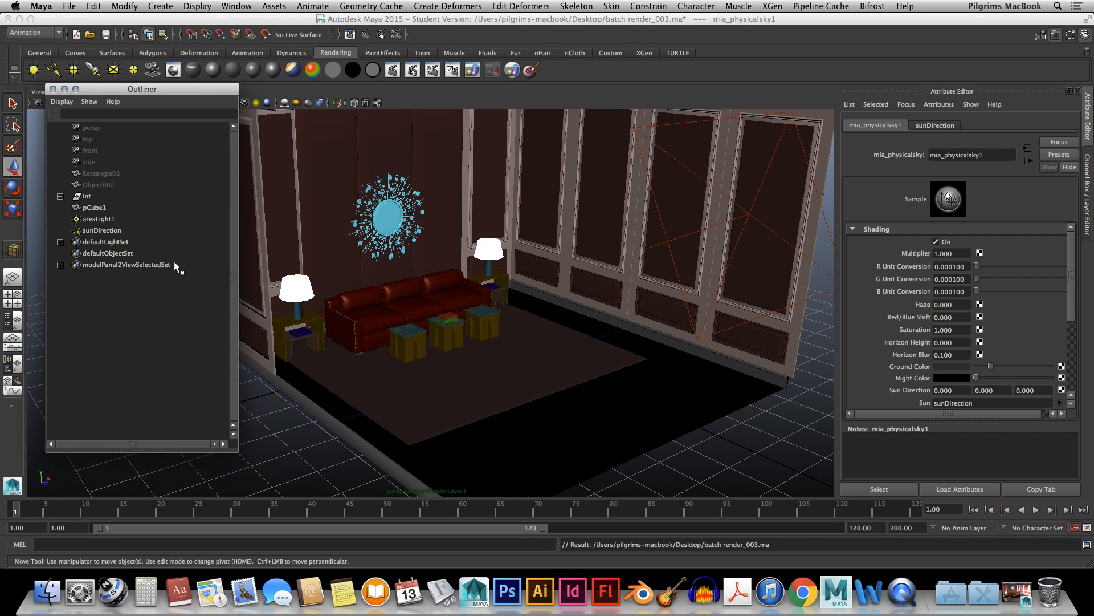
{"action": "left_click", "coordinate": [101, 230]}
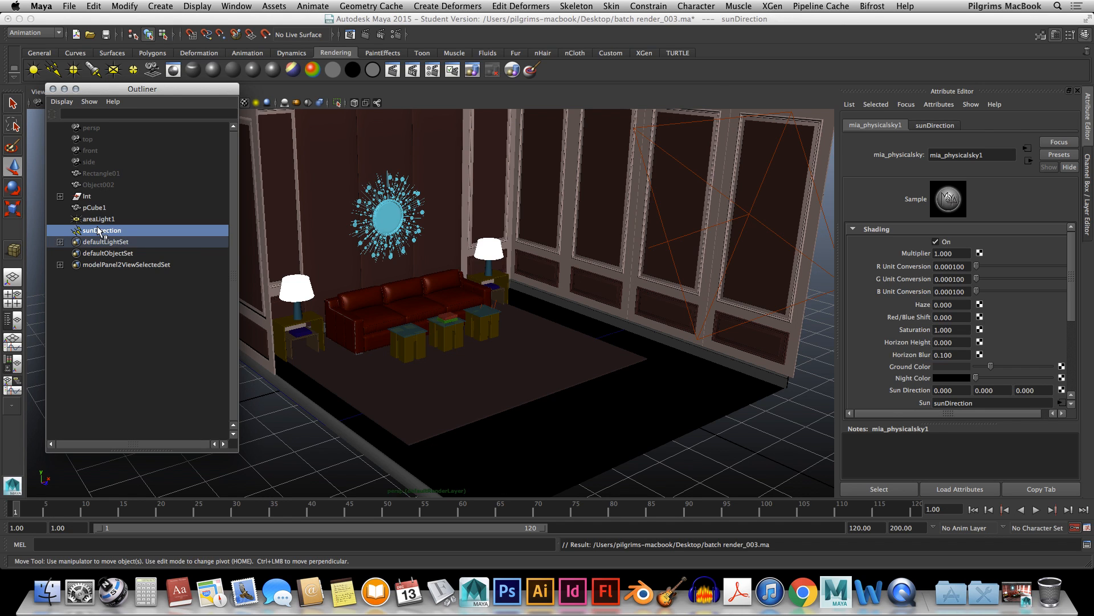
{"action": "left_click", "coordinate": [145, 341]}
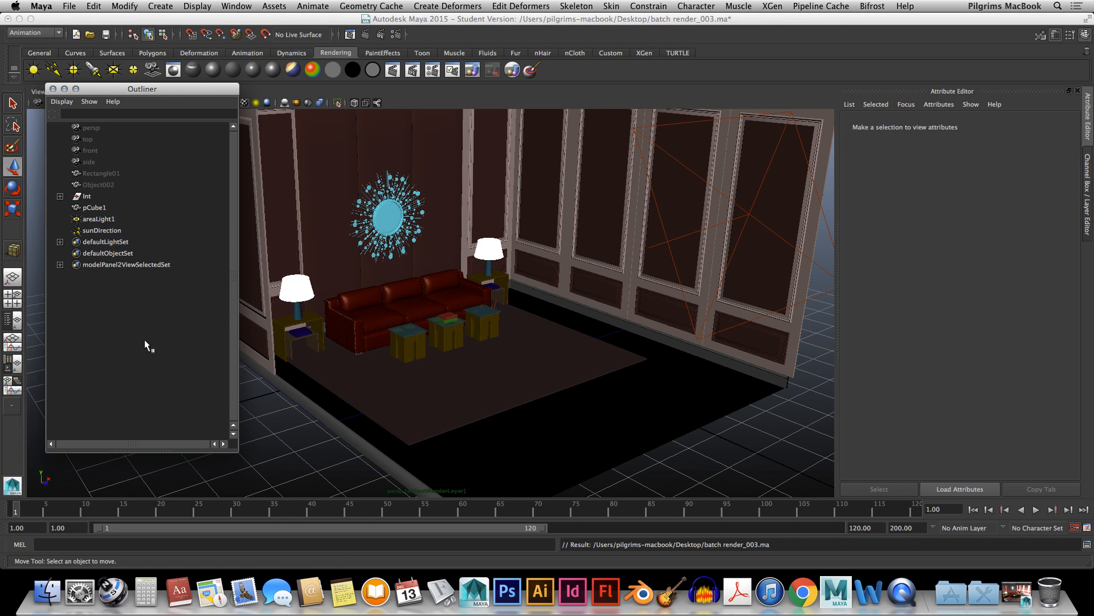
{"action": "left_click", "coordinate": [101, 232]}
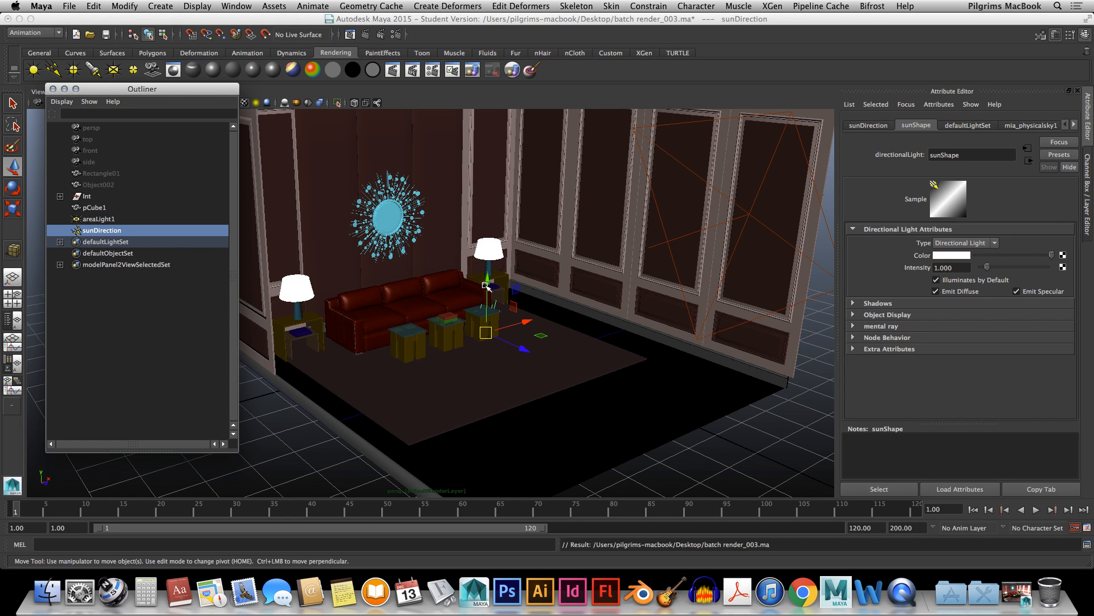
{"action": "left_click_drag", "start_coordinate": [485, 285], "coordinate": [614, 318]}
{"action": "key", "text": "e"}
{"action": "key", "text": "r"}
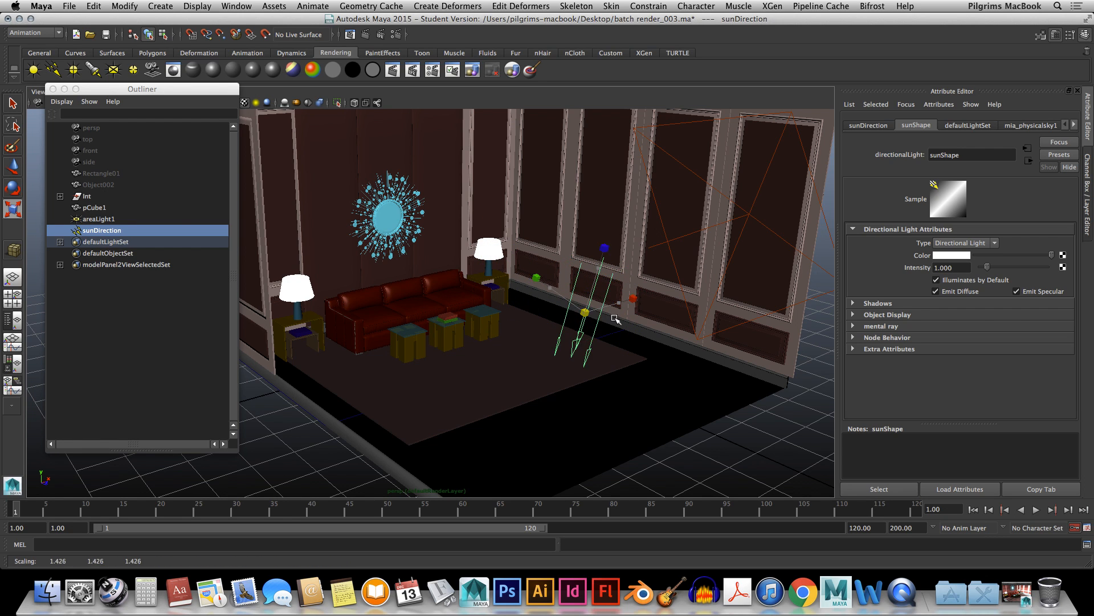
Rotate the sun light to about -52, -12 and 52 degrees, raise it slightly and show scene lighting in the viewport
{"action": "key", "text": "e"}
{"action": "left_click_drag", "start_coordinate": [593, 267], "coordinate": [540, 319]}
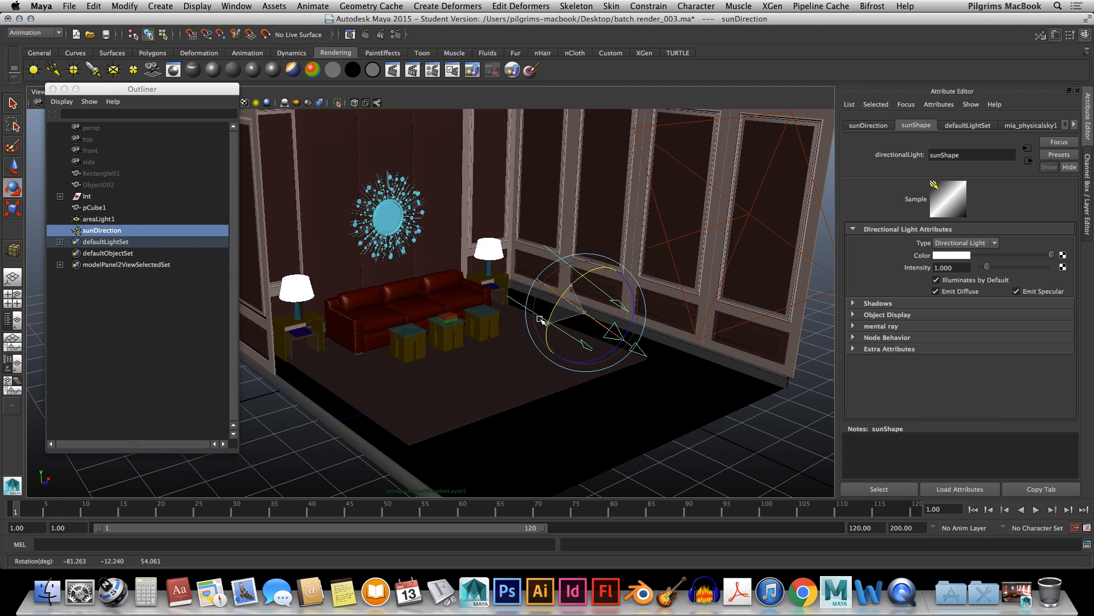
{"action": "key", "text": "w"}
{"action": "left_click_drag", "start_coordinate": [587, 272], "coordinate": [587, 243]}
{"action": "key", "text": "7"}
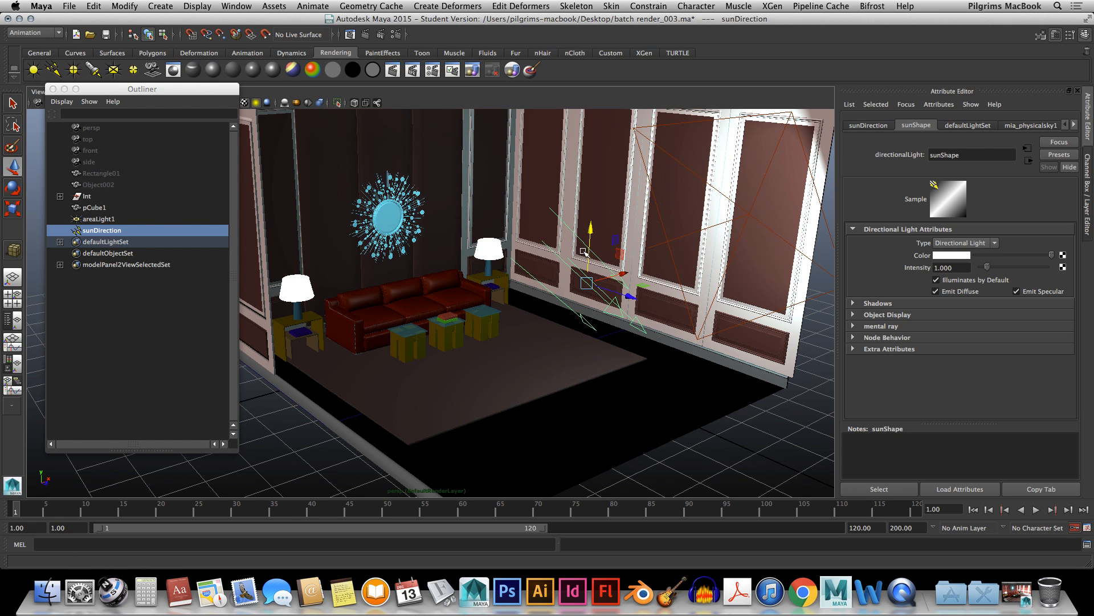
{"action": "key", "text": "r"}
{"action": "key", "text": "e"}
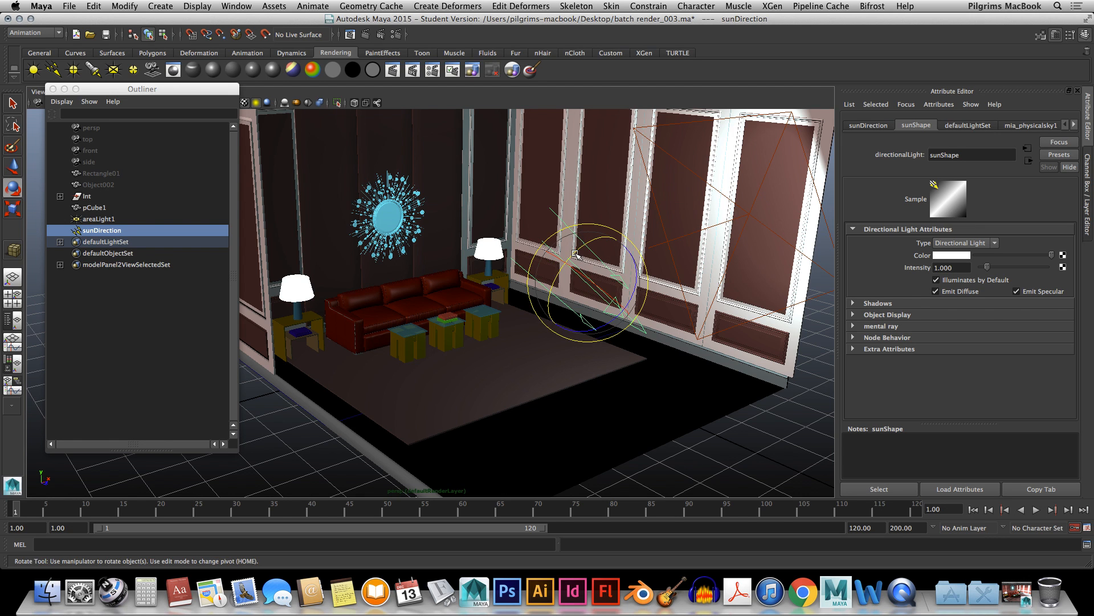
{"action": "left_click_drag", "start_coordinate": [575, 258], "coordinate": [572, 301]}
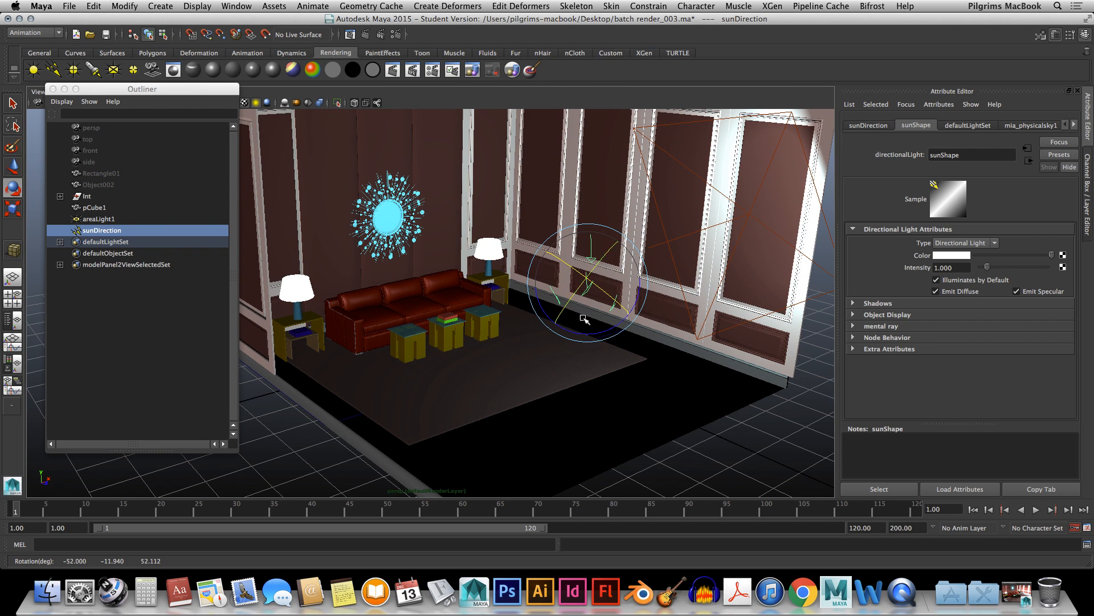
Frame the sofa, lamps and wall mirror, close the Outliner and render the current frame with mental ray
{"action": "scroll", "coordinate": [443, 254], "scroll_direction": "up", "scroll_amount": 5}
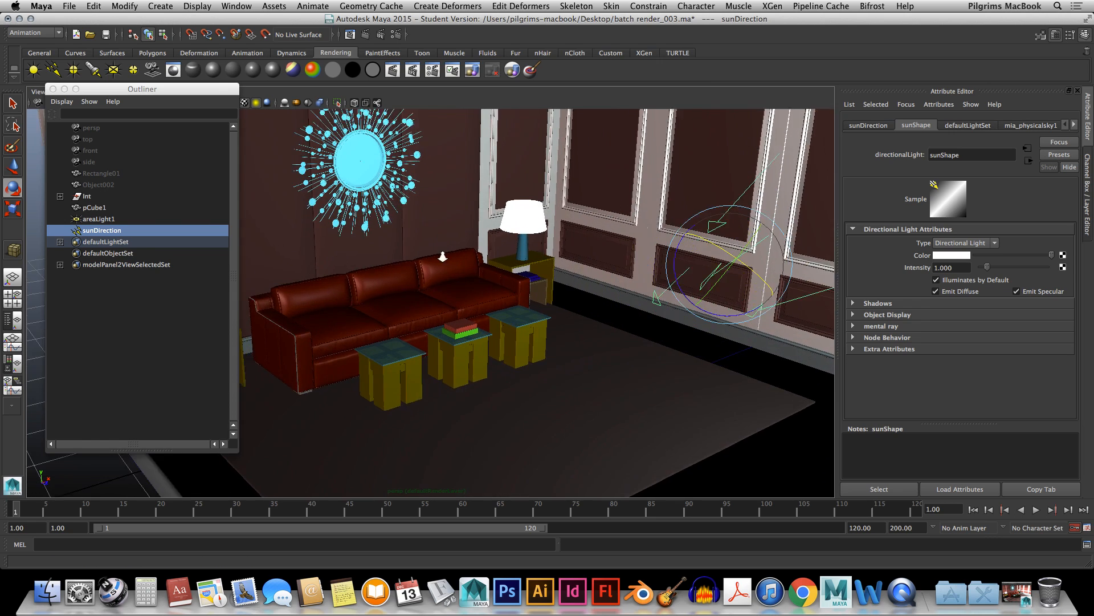
{"action": "middle_click_drag", "start_coordinate": [485, 256], "coordinate": [497, 273], "text": "alt"}
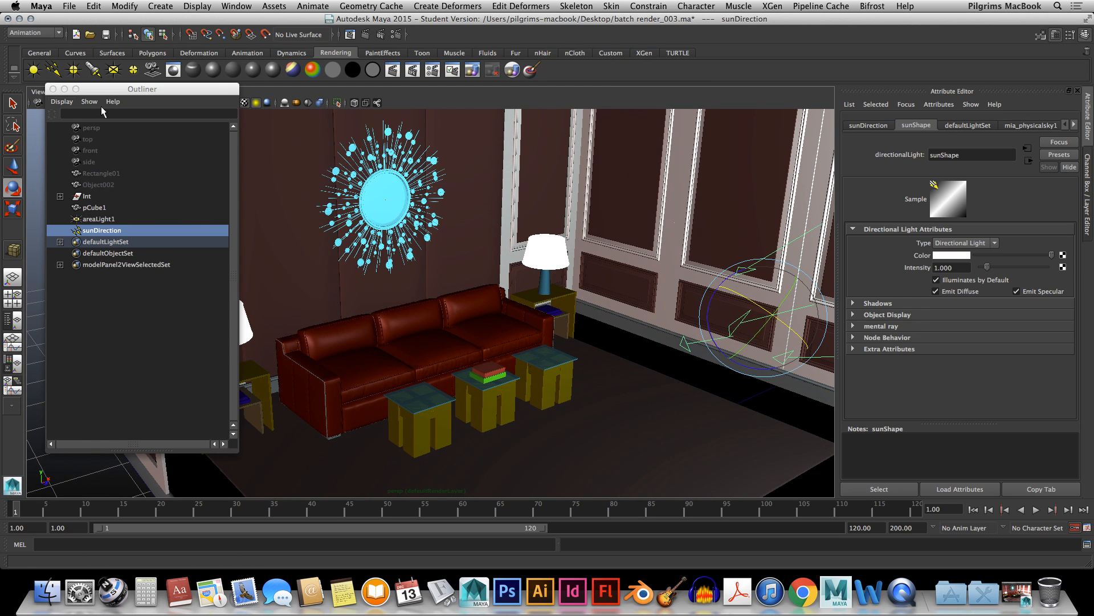
{"action": "left_click", "coordinate": [53, 89]}
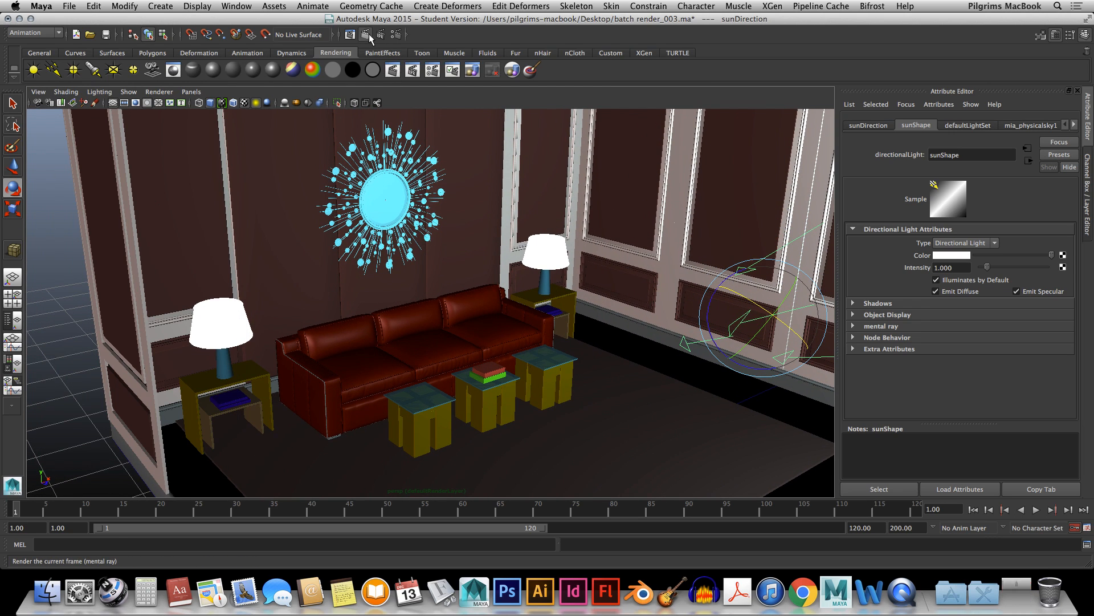
{"action": "left_click", "coordinate": [366, 34]}
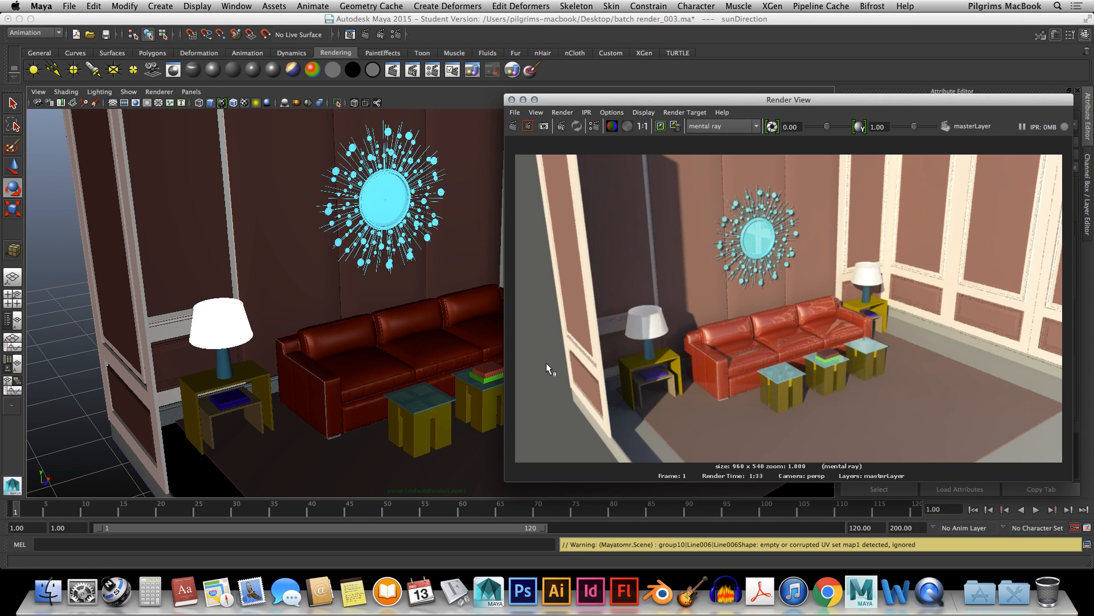
Close the finished render and re-aim the sun light by rotating it to a different direction
{"action": "left_click", "coordinate": [512, 100]}
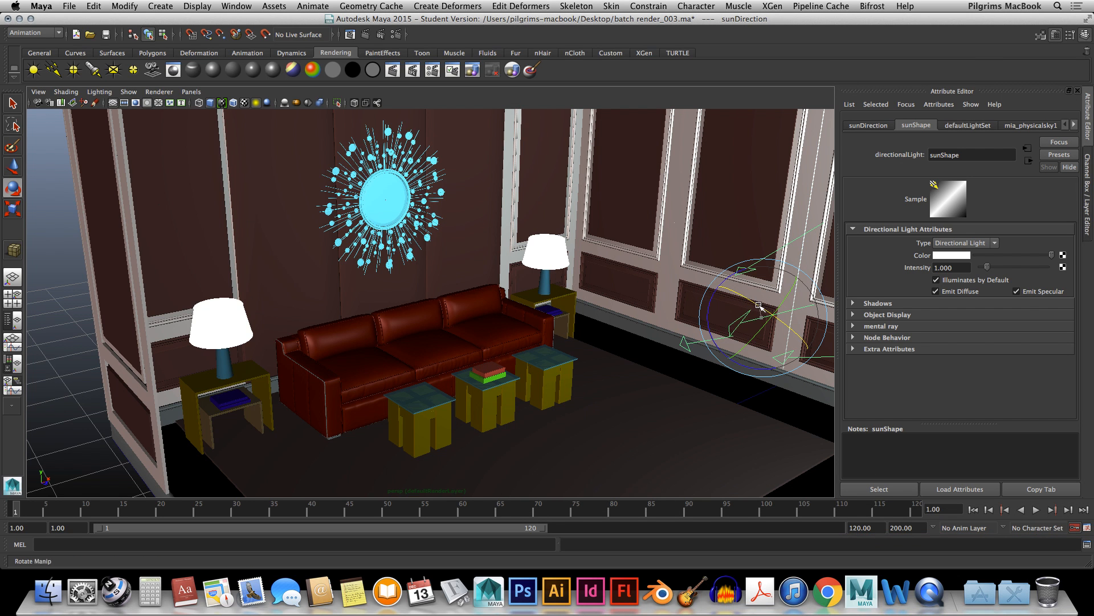
{"action": "left_click_drag", "start_coordinate": [759, 306], "coordinate": [719, 286]}
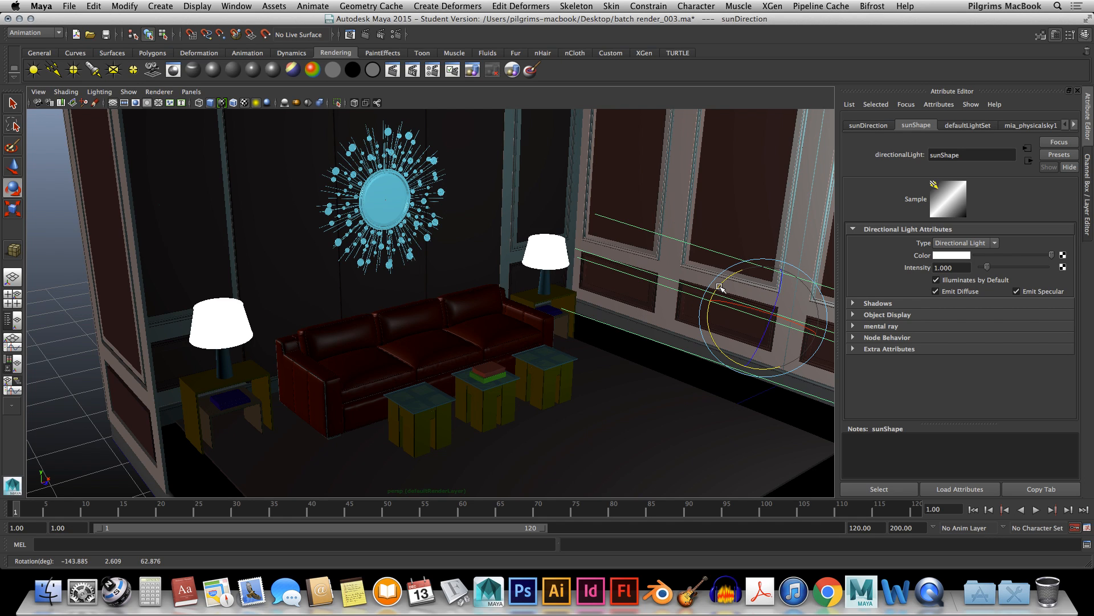
{"action": "left_click_drag", "start_coordinate": [723, 296], "coordinate": [802, 313]}
Delete the sun's directional light while viewing the whole room
{"action": "scroll", "coordinate": [625, 354], "scroll_direction": "down", "scroll_amount": 10}
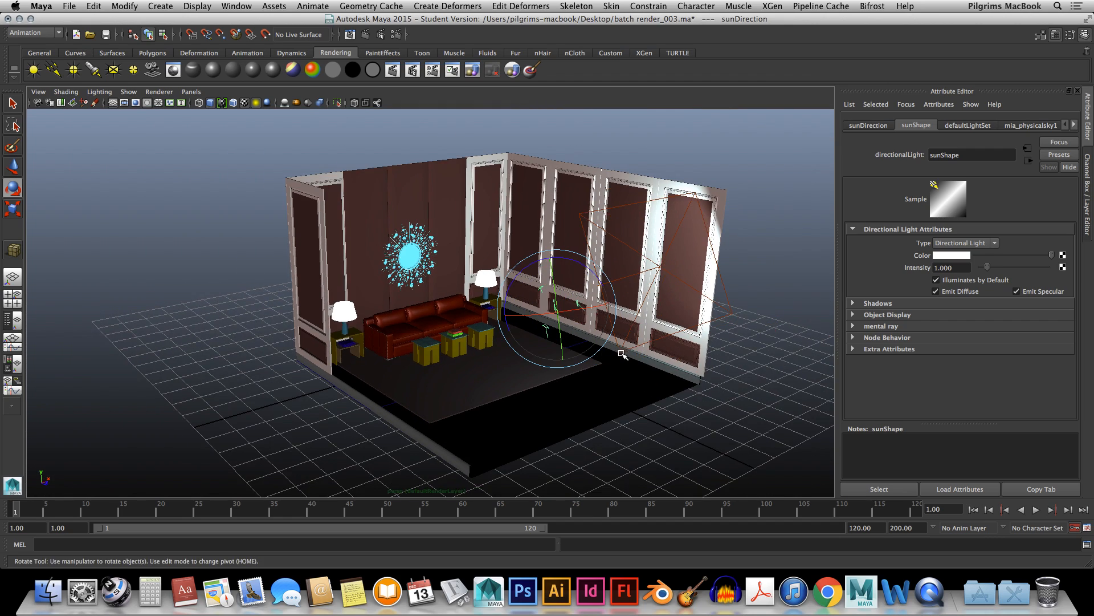
{"action": "left_click_drag", "start_coordinate": [623, 354], "coordinate": [648, 362], "text": "alt"}
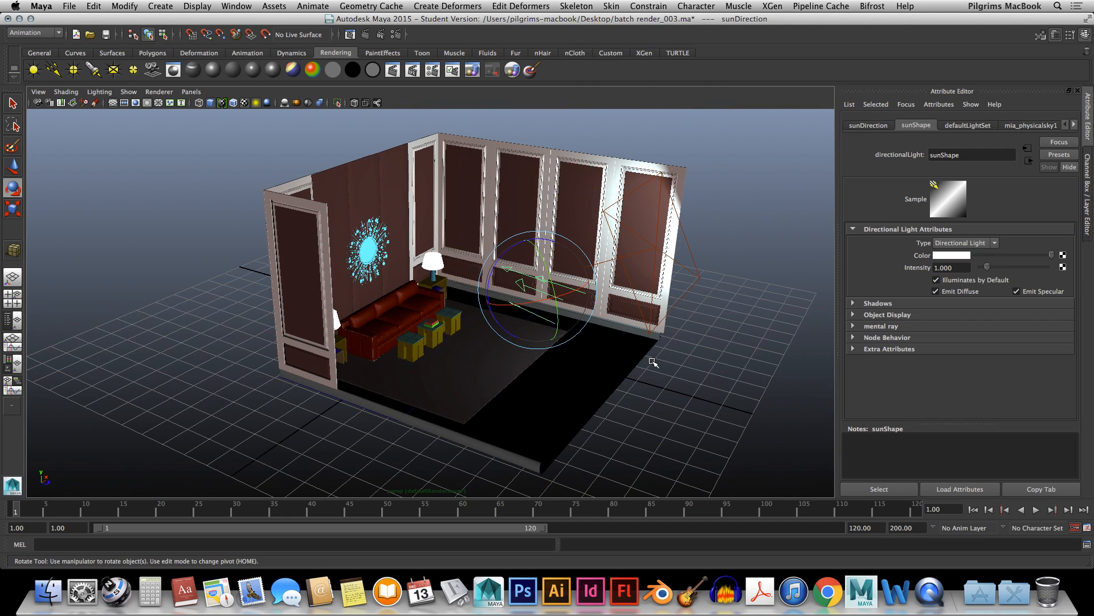
{"action": "left_click", "coordinate": [649, 365]}
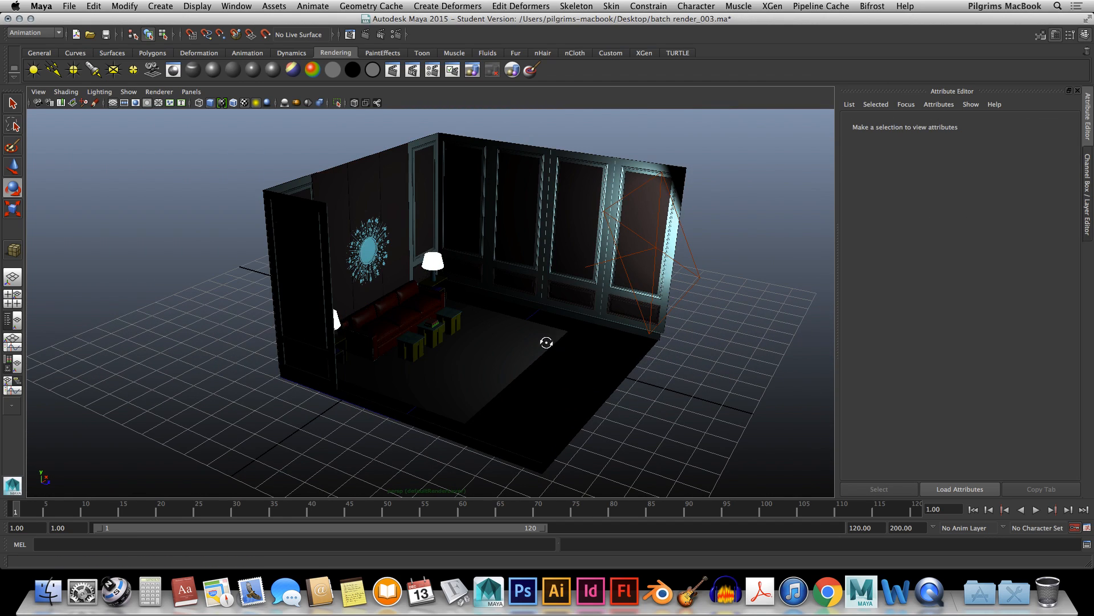
Try deleting the area light outside the open side of the room, and undo the deletion
{"action": "mouse_move", "coordinate": [544, 342]}
{"action": "left_mouse_down", "text": "alt"}
{"action": "mouse_move", "coordinate": [532, 321]}
{"action": "mouse_move", "coordinate": [609, 324]}
{"action": "mouse_move", "coordinate": [623, 306]}
{"action": "mouse_move", "coordinate": [540, 326]}
{"action": "left_mouse_up", "text": "alt"}
{"action": "left_click", "coordinate": [552, 287]}
{"action": "key", "text": "w"}
{"action": "key", "text": "Delete"}
{"action": "key", "text": "super+z"}
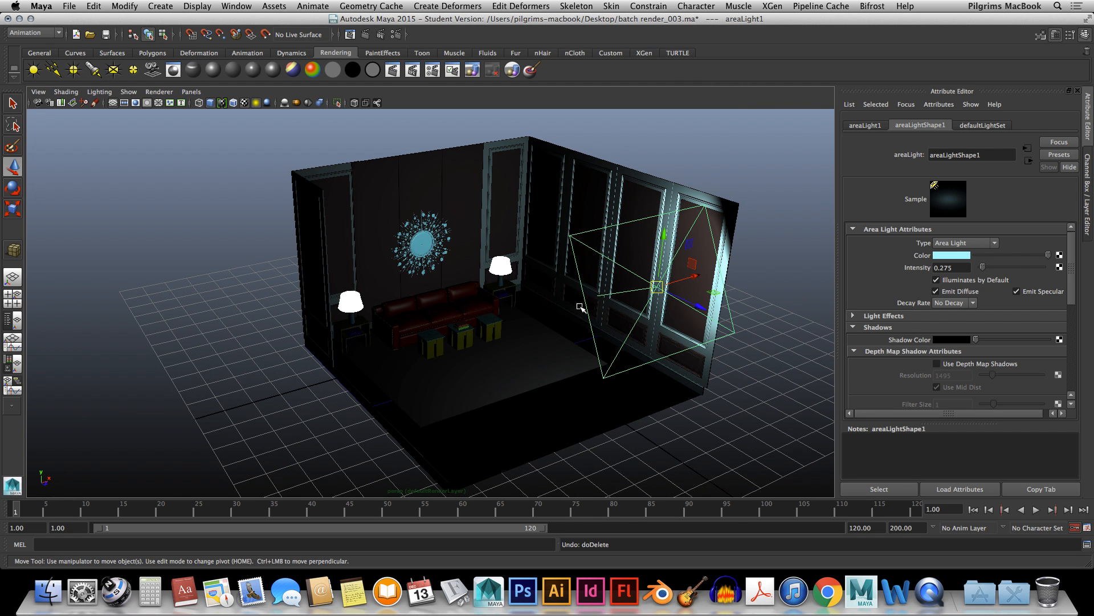
Frame the seating area closely and render it without the sun's directional light
{"action": "scroll", "coordinate": [502, 265], "scroll_direction": "up", "scroll_amount": 8}
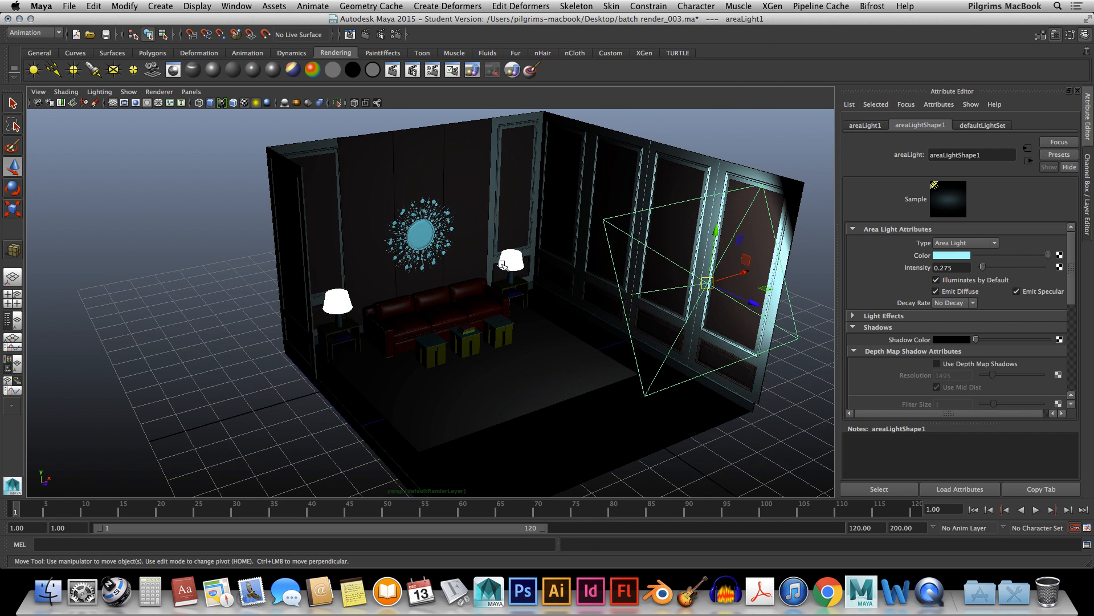
{"action": "left_click_drag", "start_coordinate": [569, 247], "coordinate": [422, 292], "text": "alt"}
{"action": "left_click", "coordinate": [361, 35]}
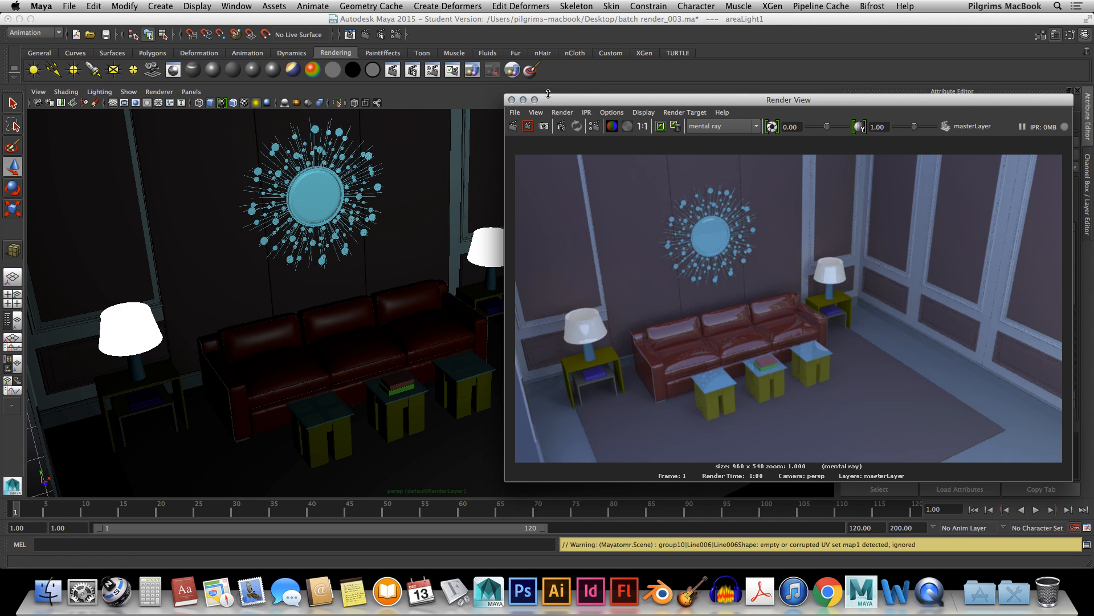
Delete the Physical Sun and Sky environment in the mental ray indirect lighting settings and render the room again
{"action": "left_click", "coordinate": [511, 100]}
{"action": "left_click", "coordinate": [392, 35]}
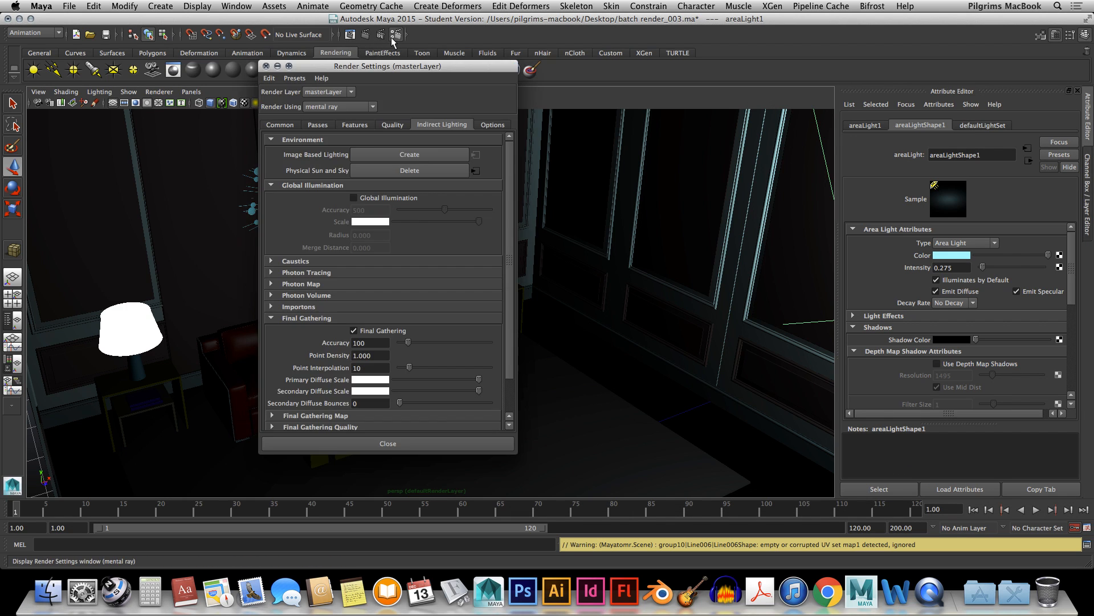
{"action": "left_click", "coordinate": [419, 169]}
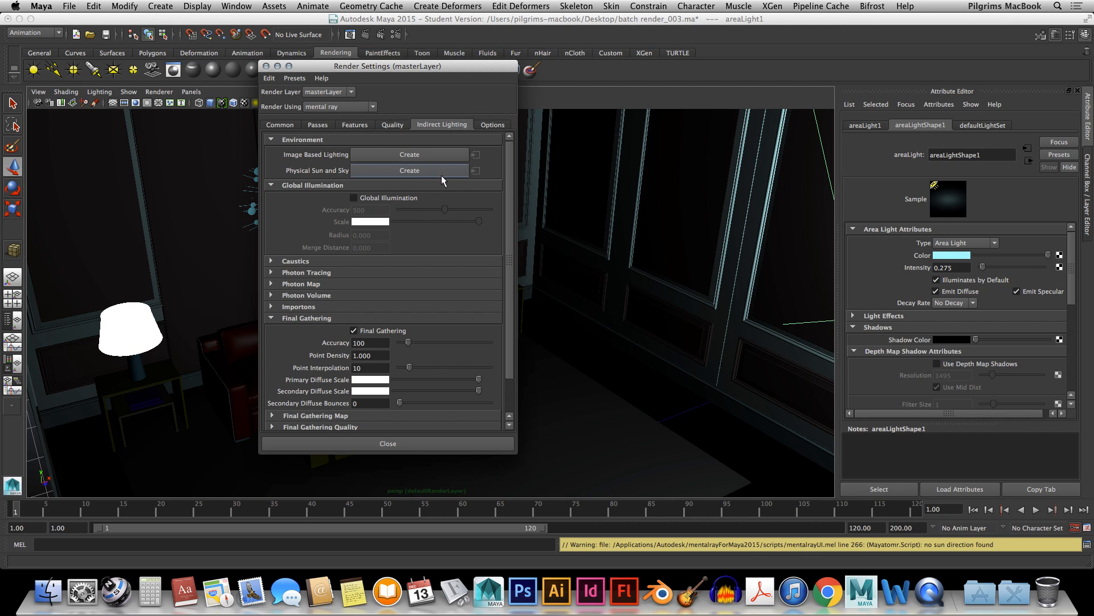
{"action": "left_click", "coordinate": [266, 66]}
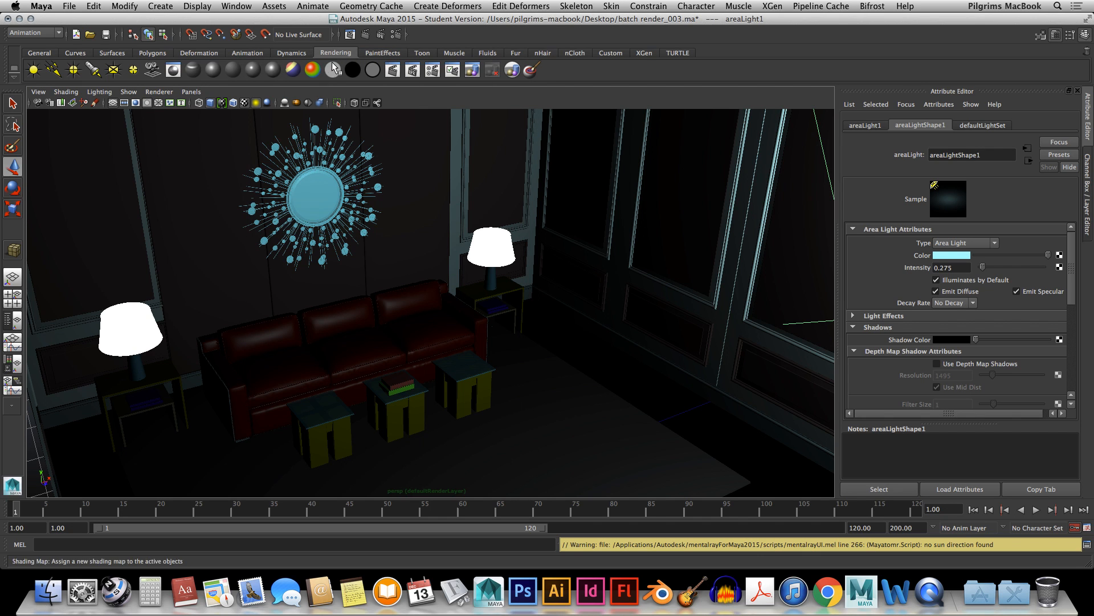
{"action": "left_click", "coordinate": [365, 34]}
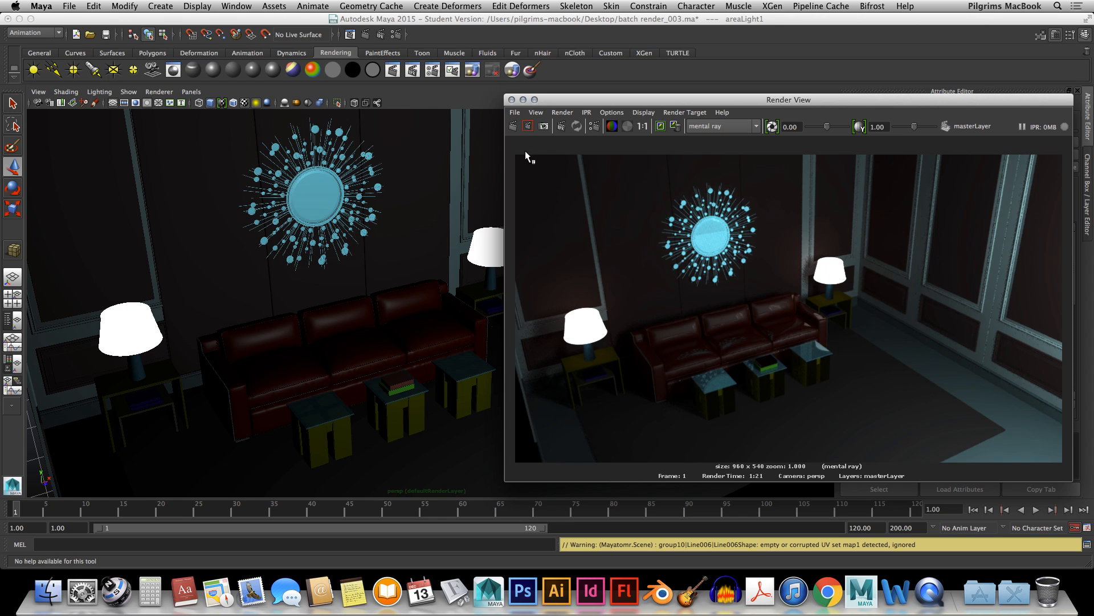
Close the render and lower the transparency, ambient colour and incandescence of the wall mirror's Blinn material
{"action": "left_click", "coordinate": [512, 100]}
{"action": "left_click", "coordinate": [329, 198]}
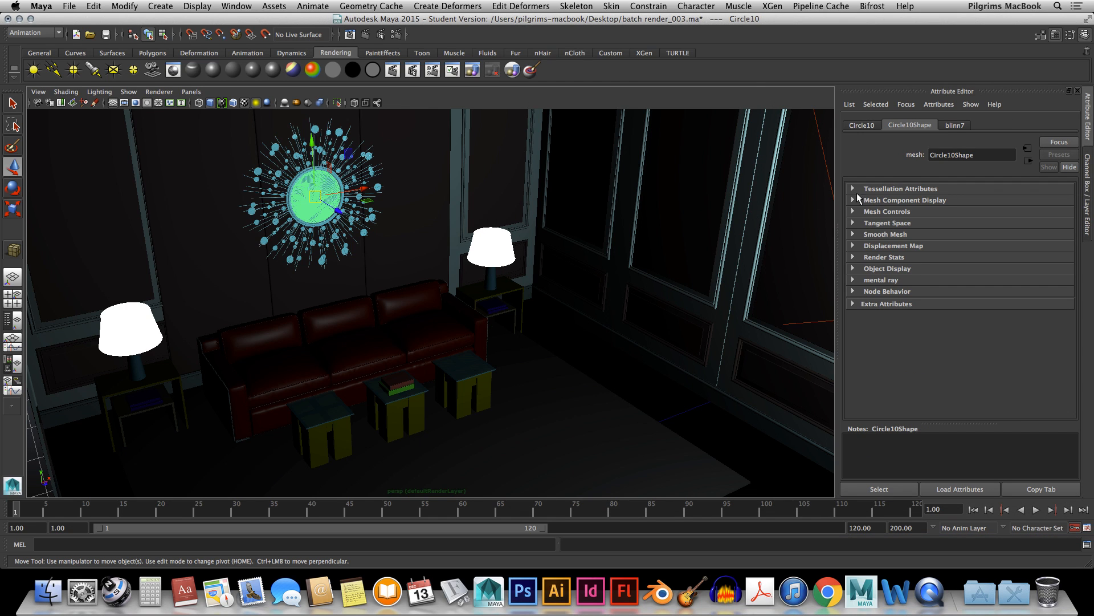
{"action": "left_click", "coordinate": [953, 126]}
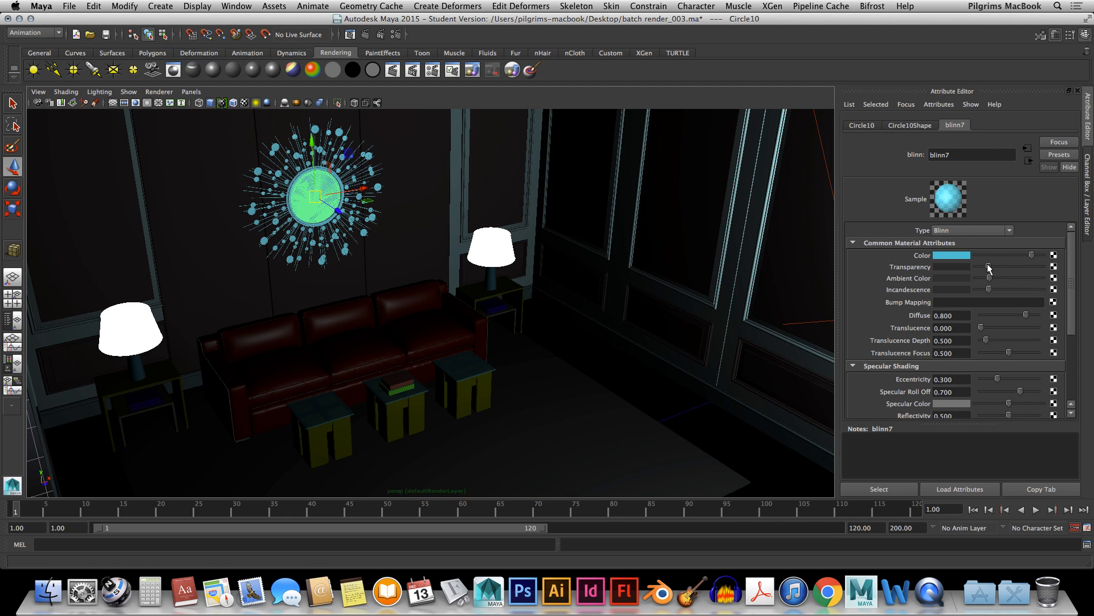
{"action": "left_click_drag", "start_coordinate": [979, 265], "coordinate": [984, 289]}
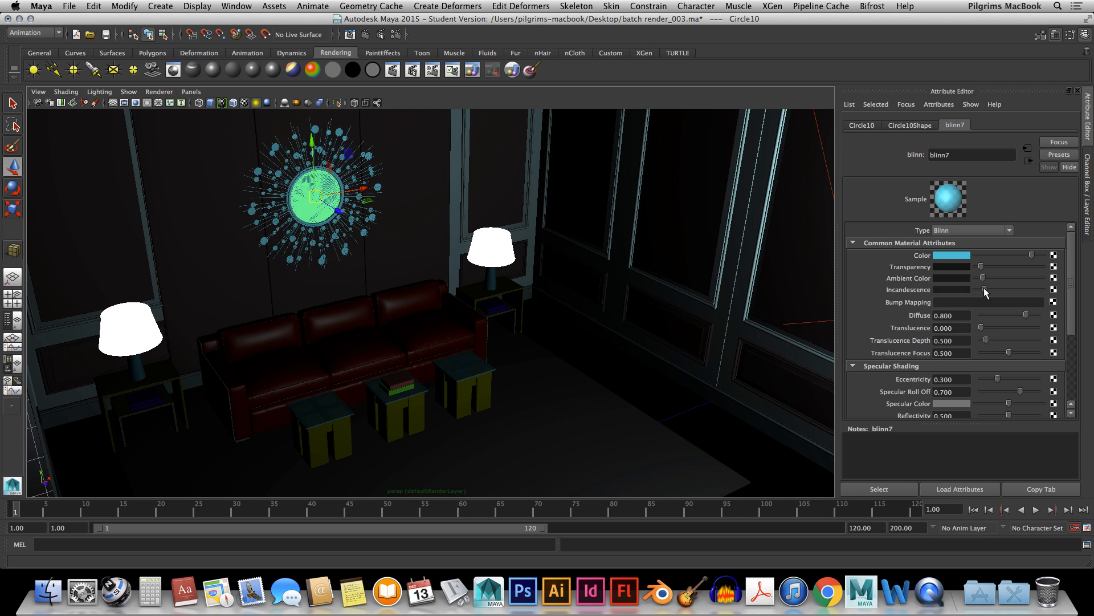
Discard the mistaken volume light, create a point light and position it inside the lampshade nearest the panelled side wall
{"action": "left_click", "coordinate": [131, 72]}
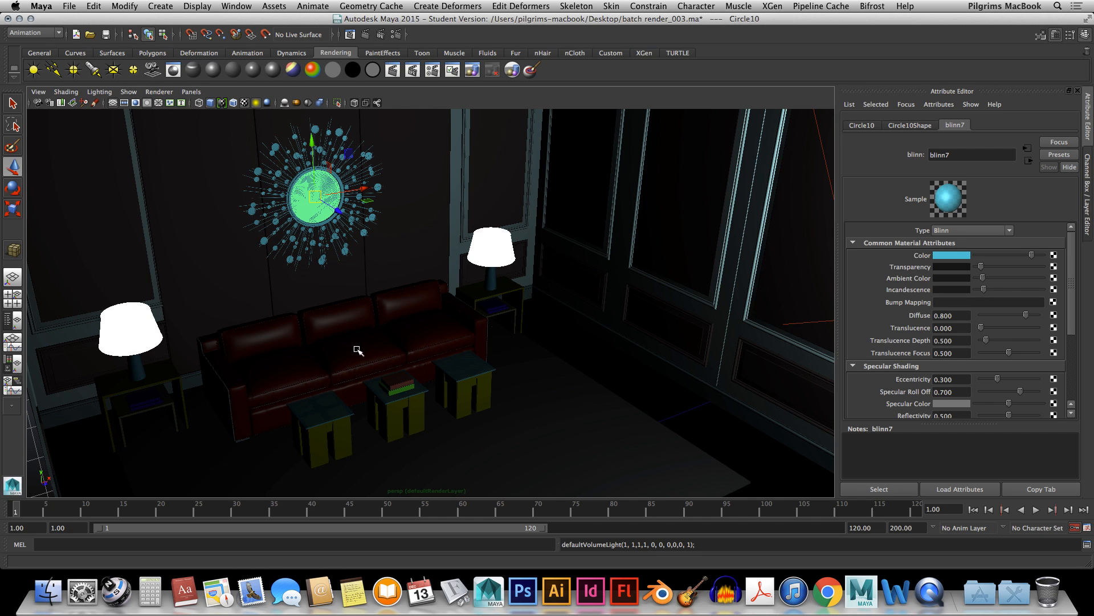
{"action": "key", "text": "Delete"}
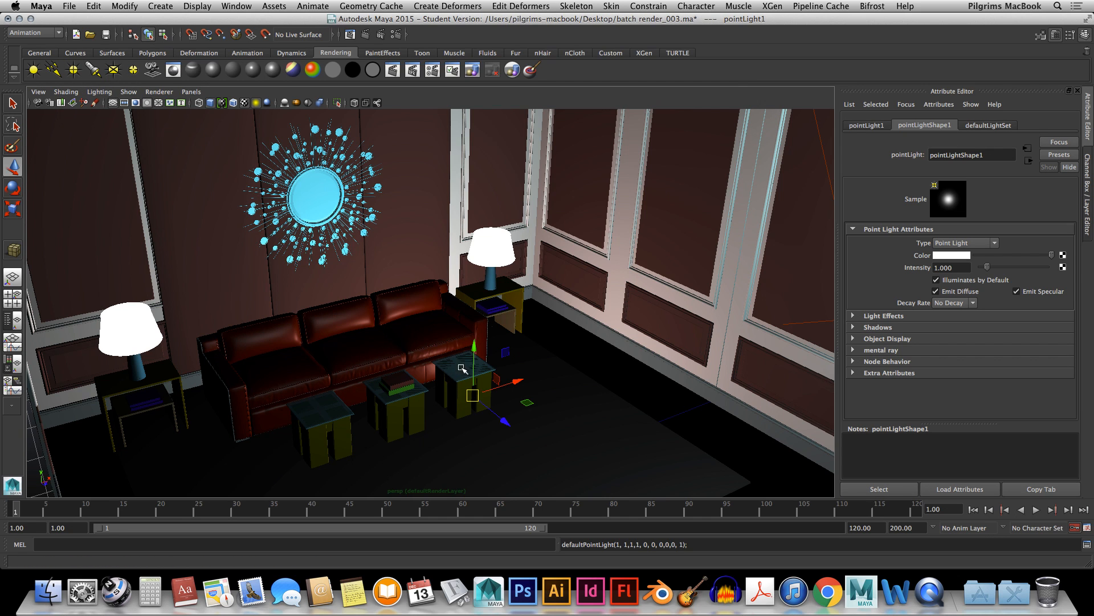
{"action": "left_click_drag", "start_coordinate": [473, 349], "coordinate": [457, 293]}
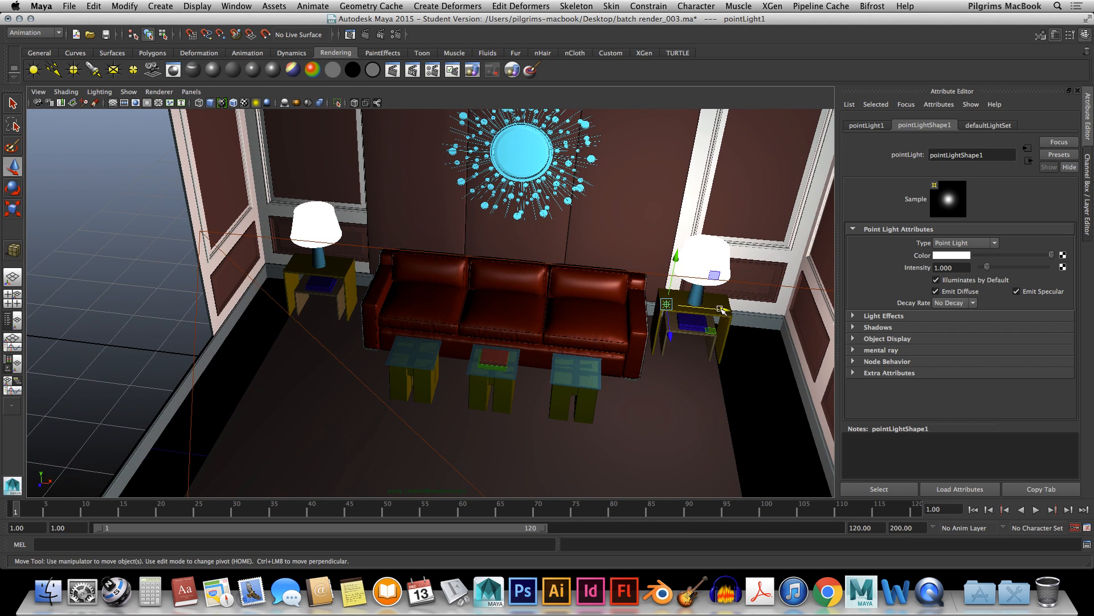
{"action": "left_click_drag", "start_coordinate": [758, 318], "coordinate": [808, 323], "text": "alt"}
{"action": "left_click_drag", "start_coordinate": [418, 246], "coordinate": [369, 242]}
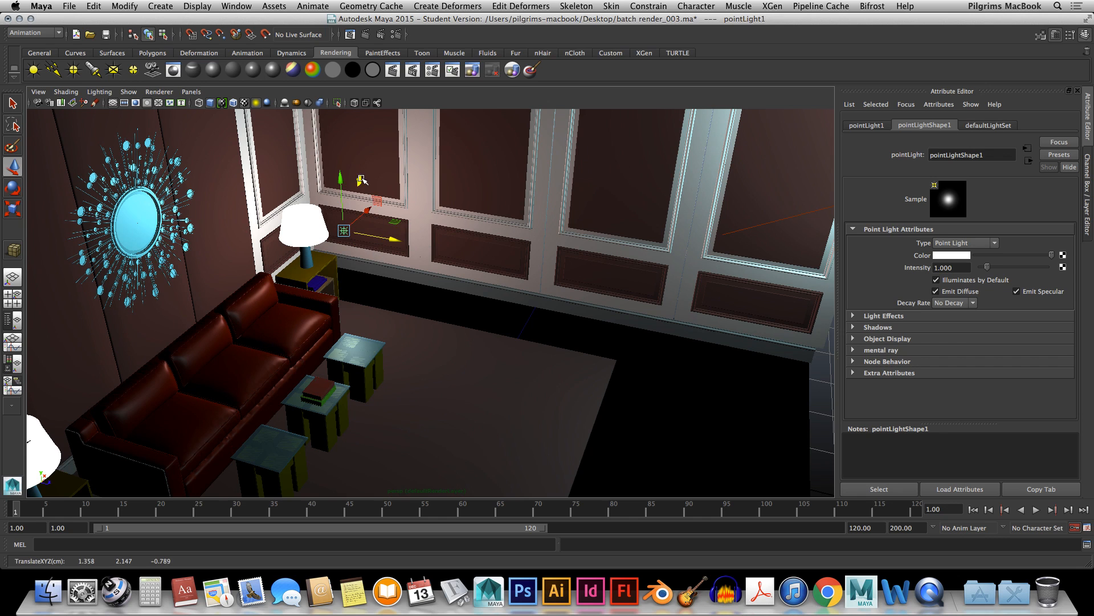
{"action": "left_click_drag", "start_coordinate": [342, 190], "coordinate": [342, 200]}
{"action": "left_click_drag", "start_coordinate": [388, 246], "coordinate": [271, 251]}
Duplicate the point light and move the copy across to the lampshade at the sofa's other end
{"action": "key", "text": "ctrl+d"}
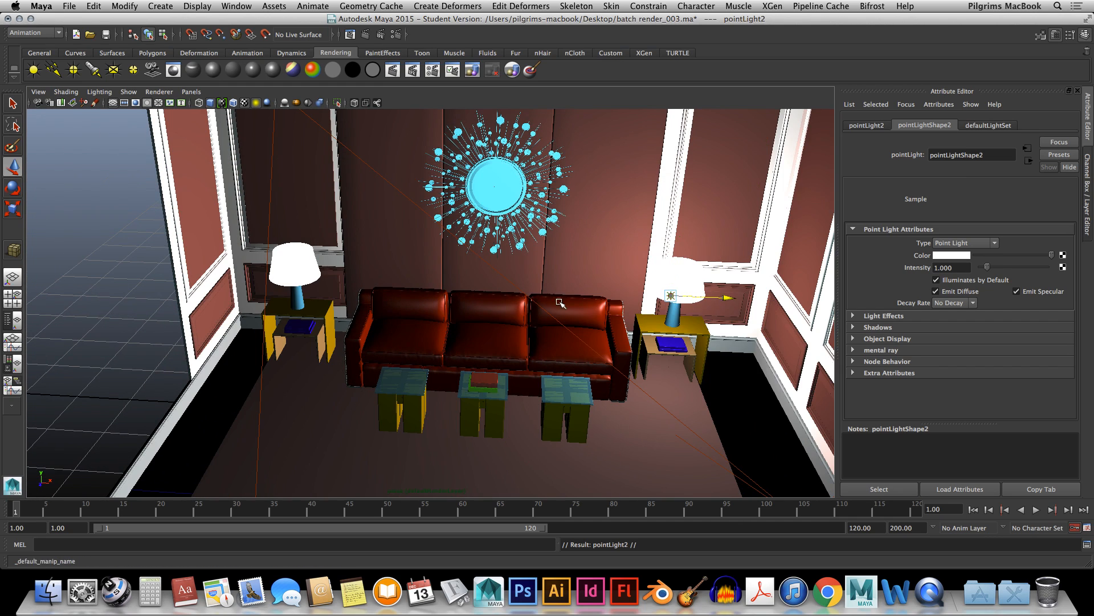
{"action": "left_click_drag", "start_coordinate": [717, 296], "coordinate": [439, 265]}
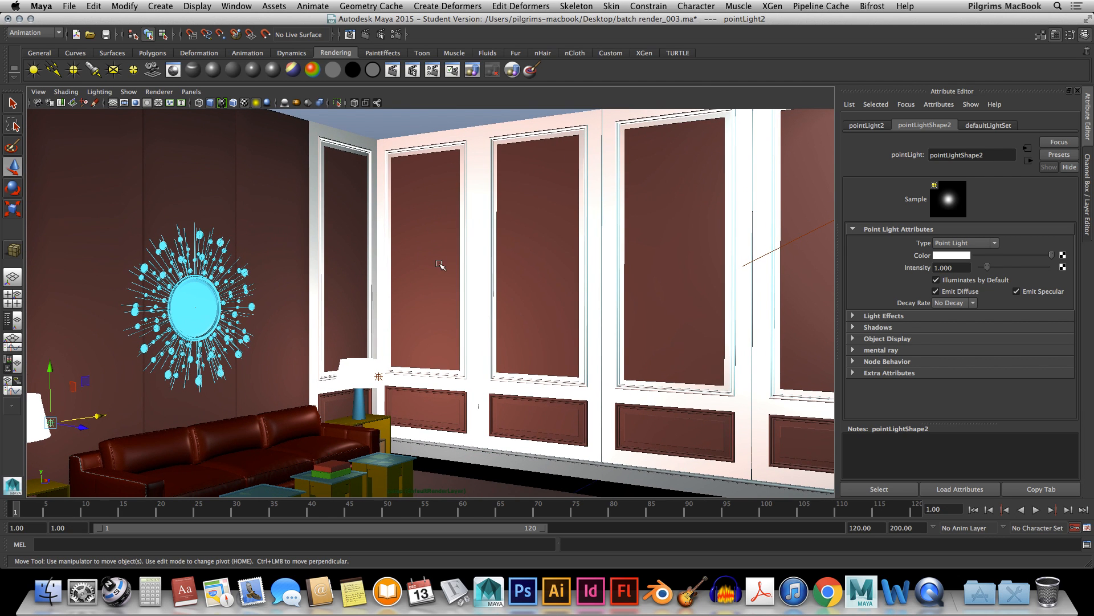
Turn off ray trace shadows for the two point lights inside the lampshades
{"action": "left_click", "coordinate": [907, 329]}
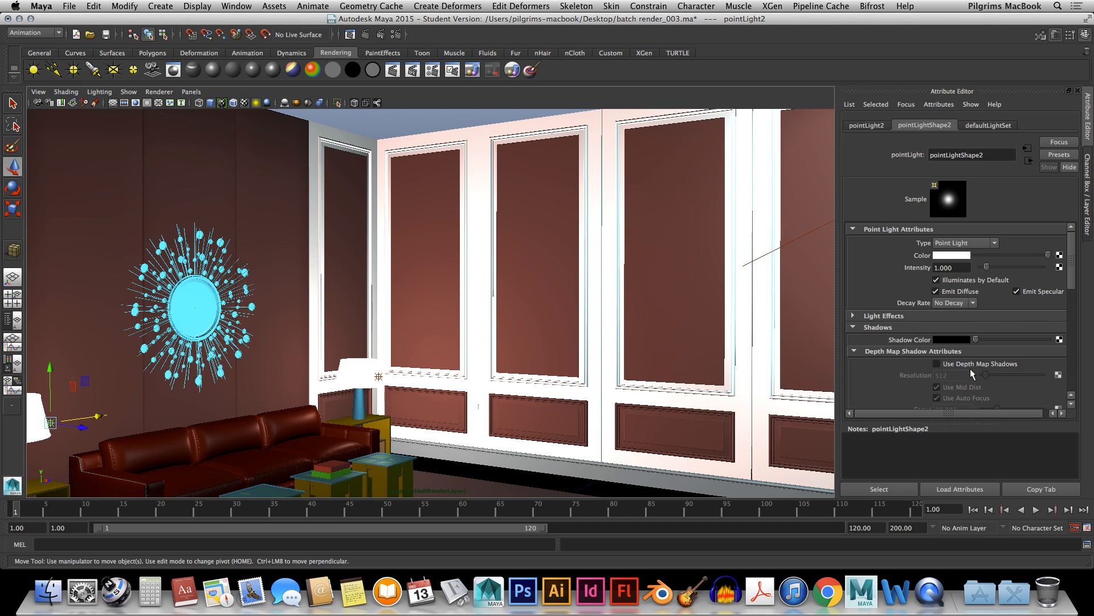
{"action": "left_click_drag", "start_coordinate": [1071, 259], "coordinate": [1070, 356]}
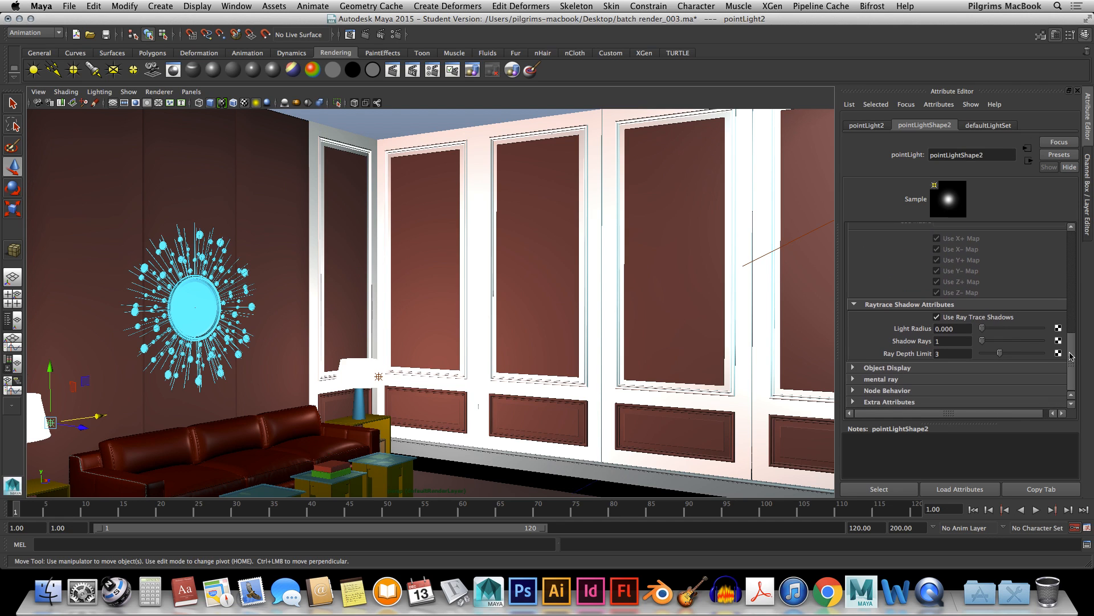
{"action": "left_click", "coordinate": [959, 318]}
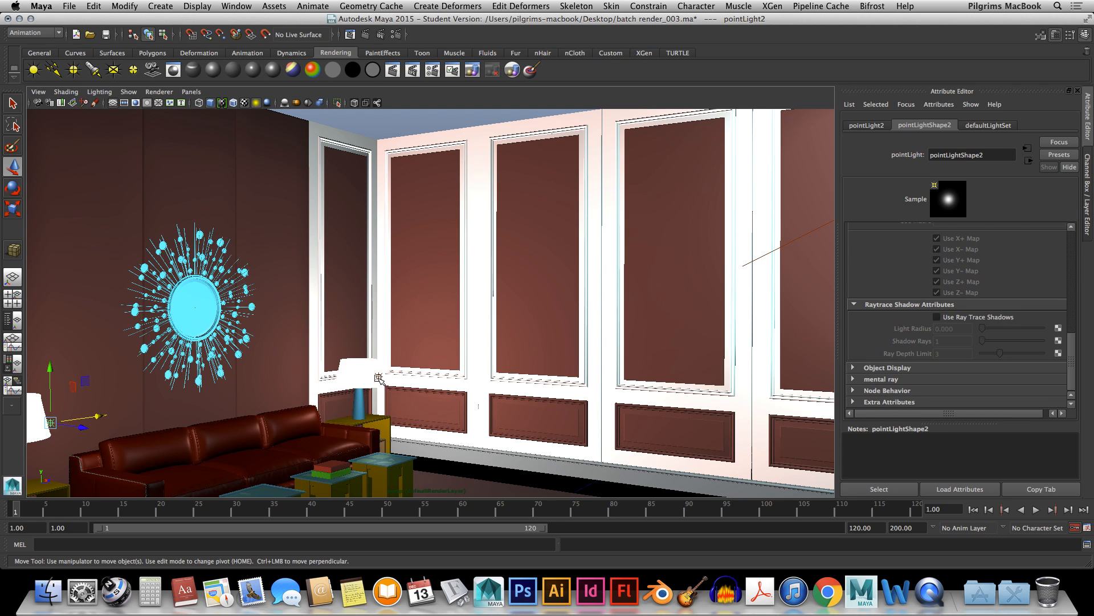
{"action": "left_click", "coordinate": [379, 377]}
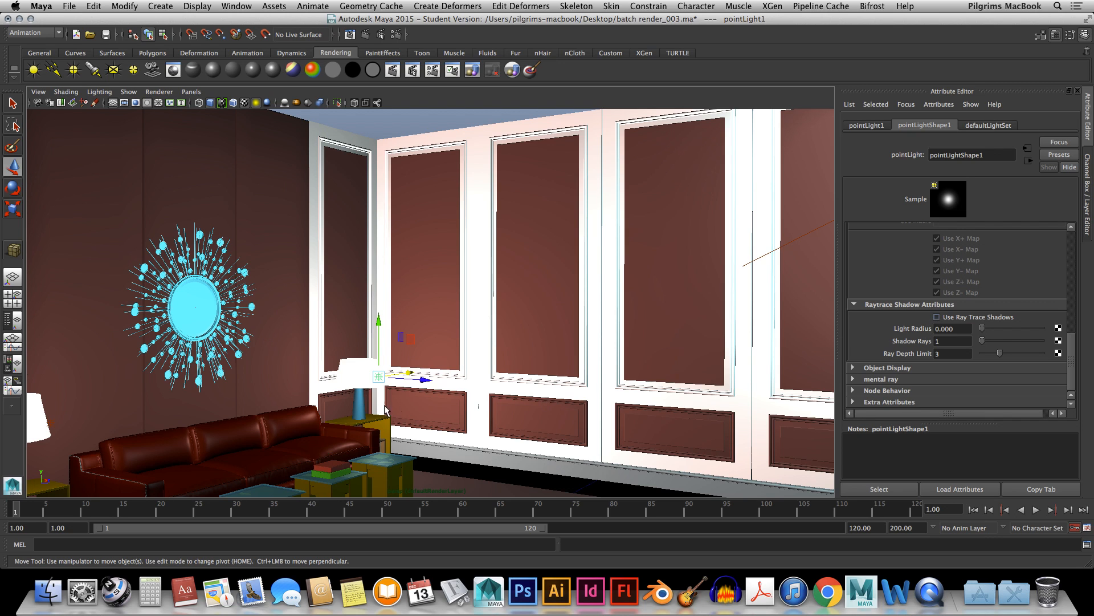
Render the sofa and both lamps with mental ray, review the image and close the render
{"action": "left_click_drag", "start_coordinate": [386, 410], "coordinate": [317, 434], "text": "alt"}
{"action": "left_click_drag", "start_coordinate": [311, 438], "coordinate": [342, 436], "text": "alt"}
{"action": "left_click", "coordinate": [368, 35]}
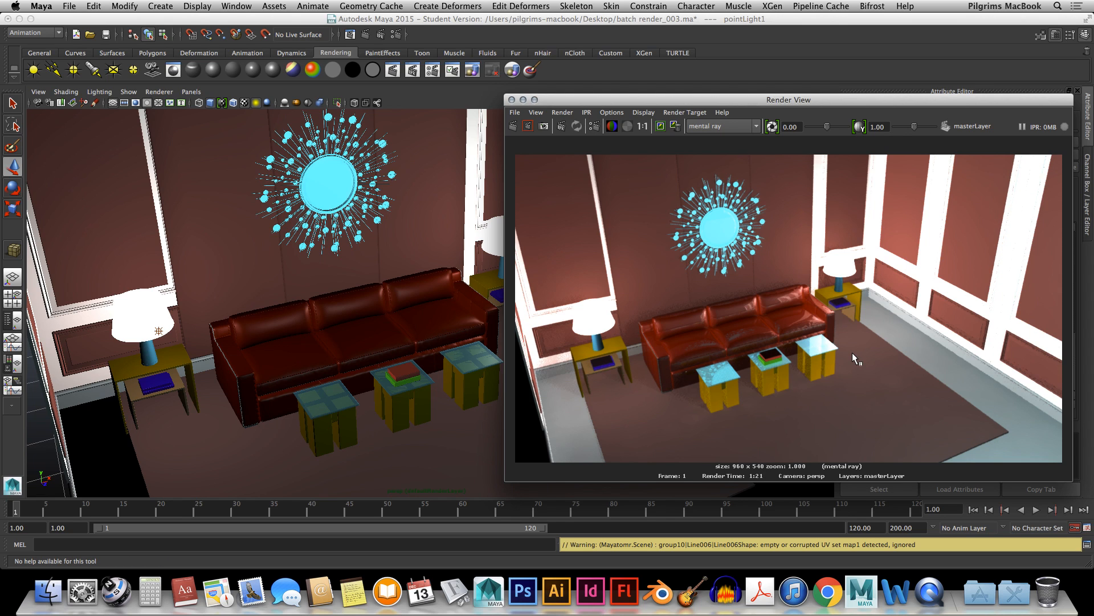
{"action": "left_click", "coordinate": [512, 100]}
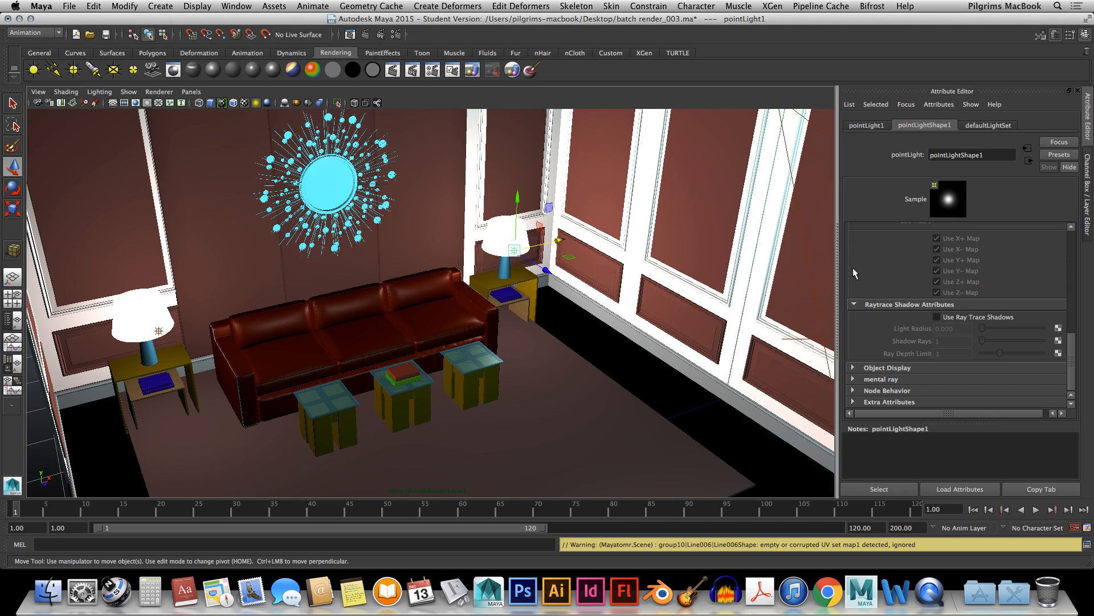
Set the intensity of both lamp point lights to 0.6
{"action": "left_click_drag", "start_coordinate": [1067, 342], "coordinate": [1010, 266]}
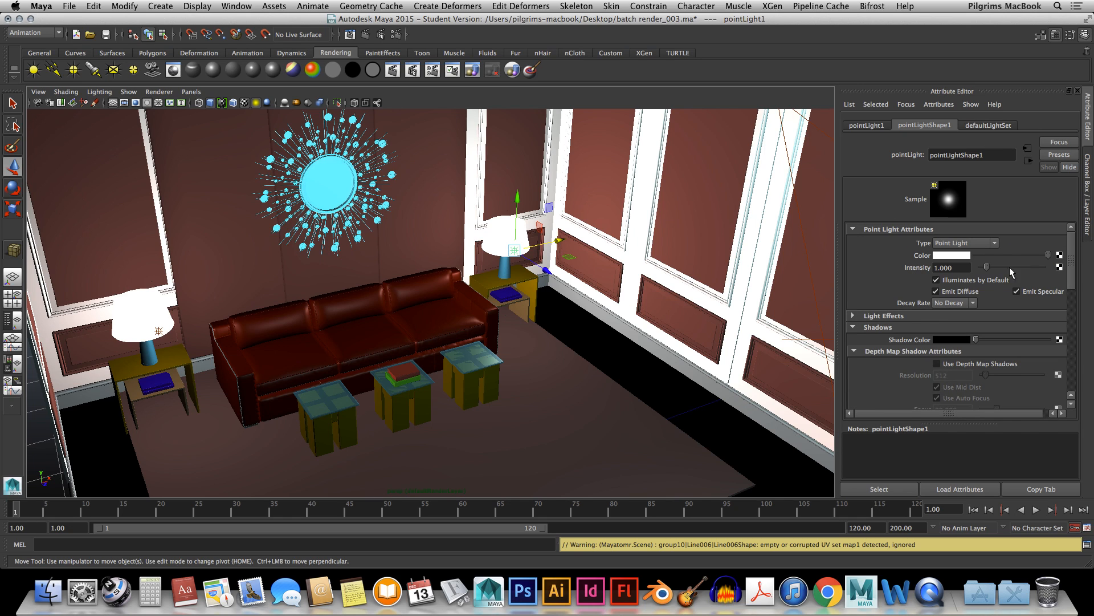
{"action": "left_click", "coordinate": [964, 268]}
{"action": "type", "text": "0.6"}
{"action": "key", "text": "Return"}
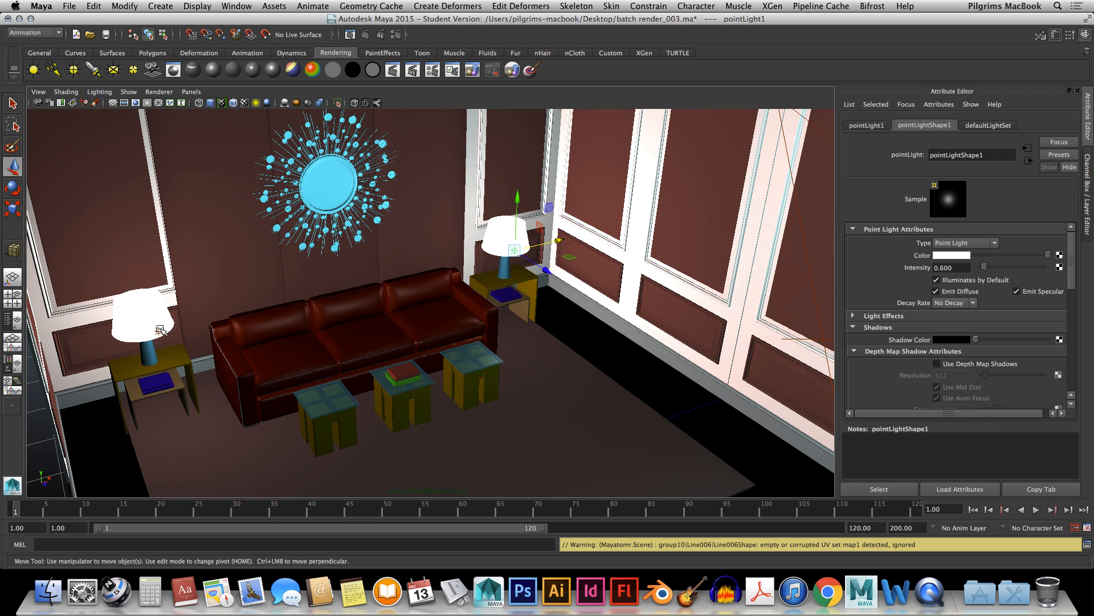
{"action": "left_click", "coordinate": [160, 330]}
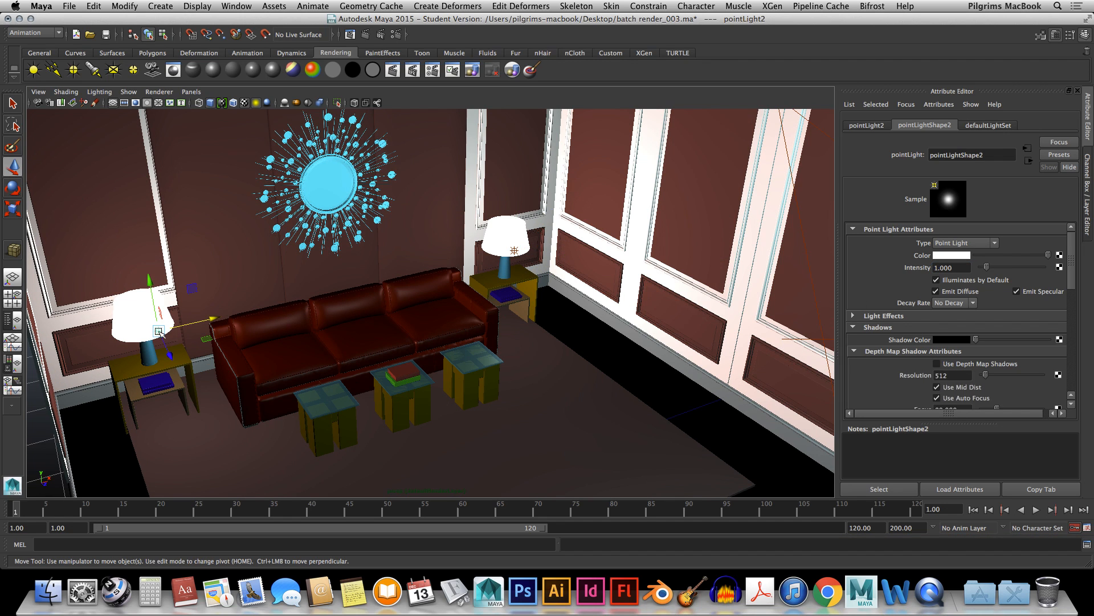
{"action": "double_click", "coordinate": [969, 267]}
{"action": "type", "text": "0."}
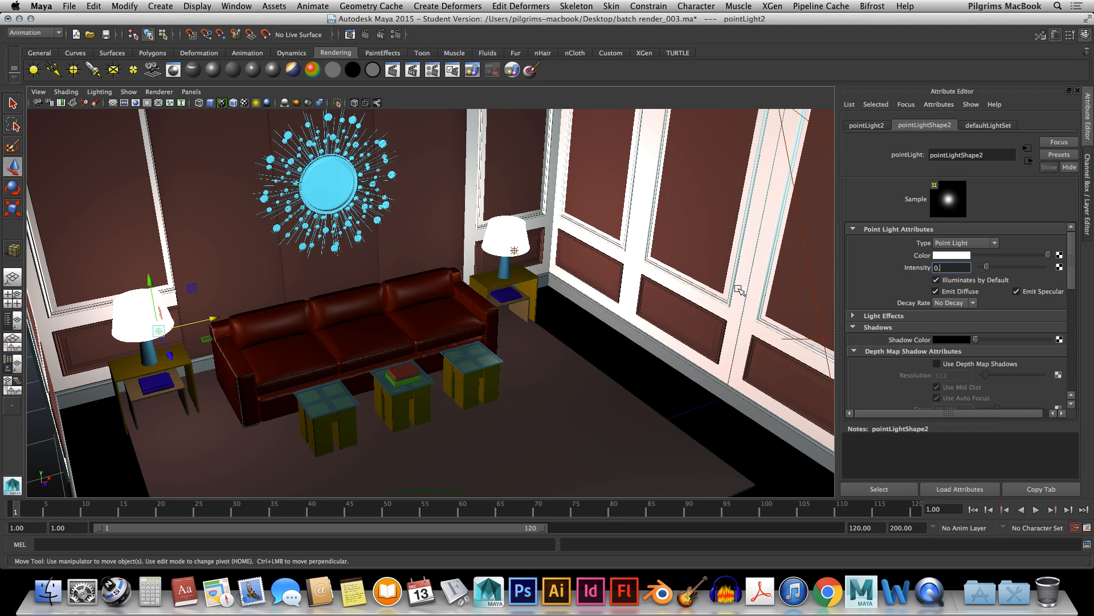
{"action": "type", "text": "6"}
{"action": "key", "text": "Return"}
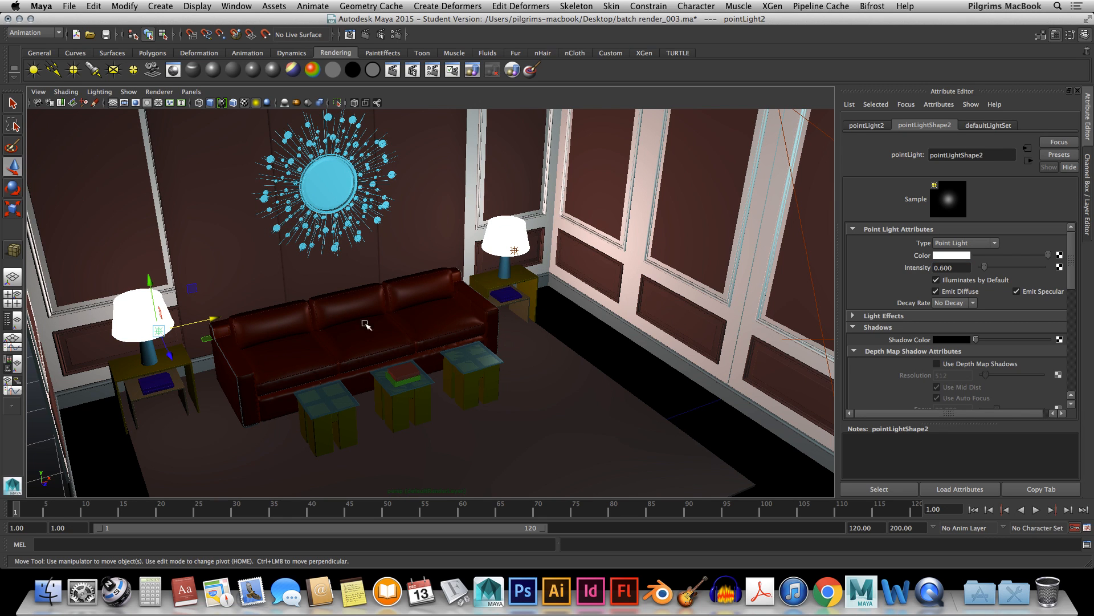
Duplicate the point light of the lamp farther from the panelled side wall, move the copy forward over the rug and enable its ray trace shadows
{"action": "key", "text": "ctrl+d"}
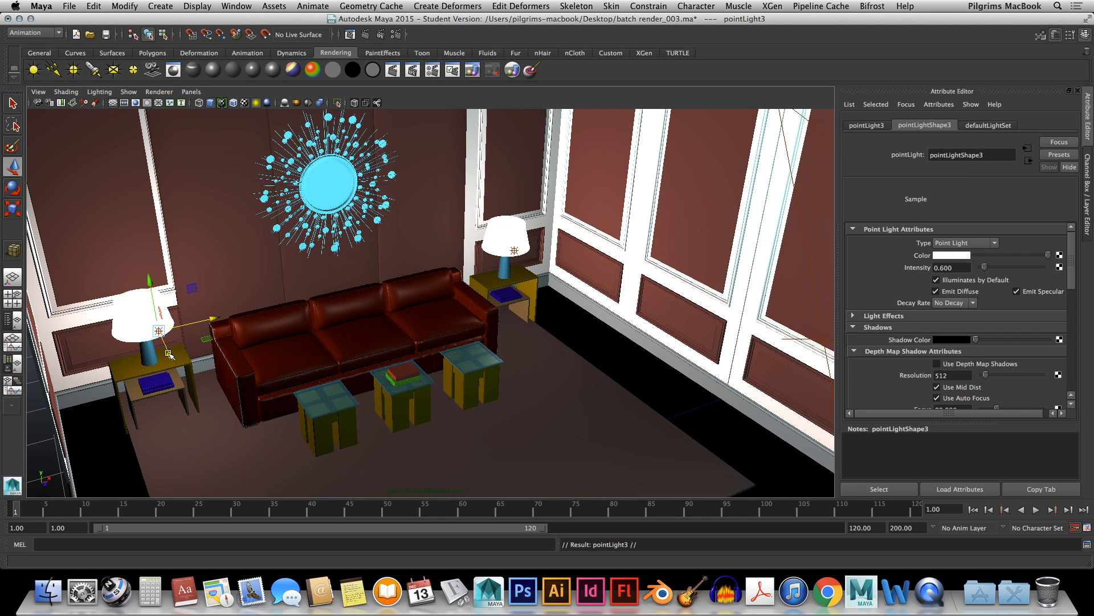
{"action": "left_click_drag", "start_coordinate": [170, 357], "coordinate": [225, 426]}
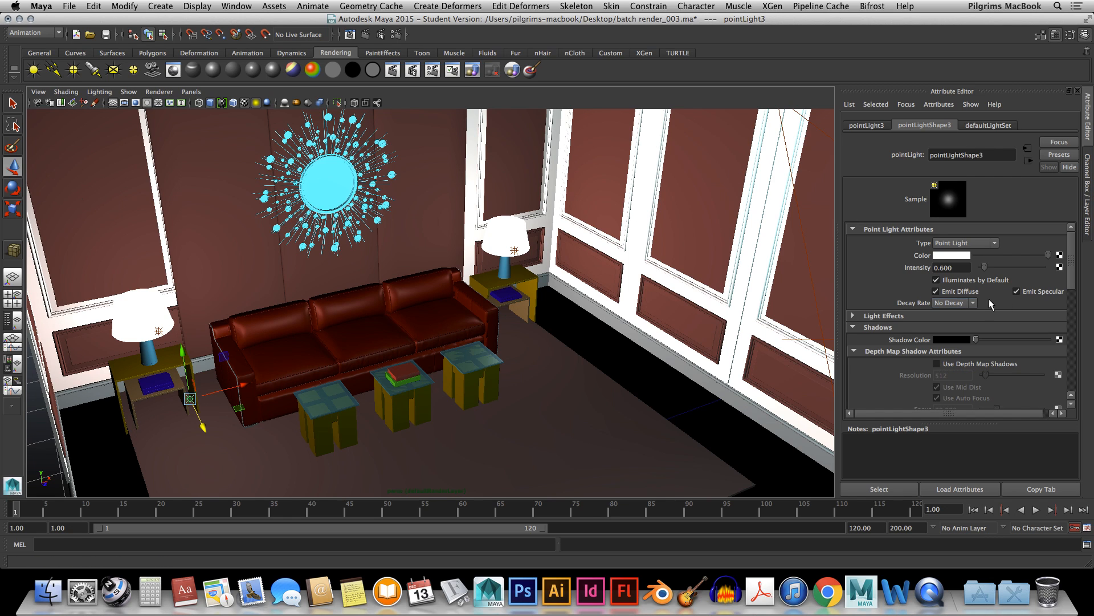
{"action": "scroll", "coordinate": [1061, 272], "scroll_direction": "down", "scroll_amount": 10}
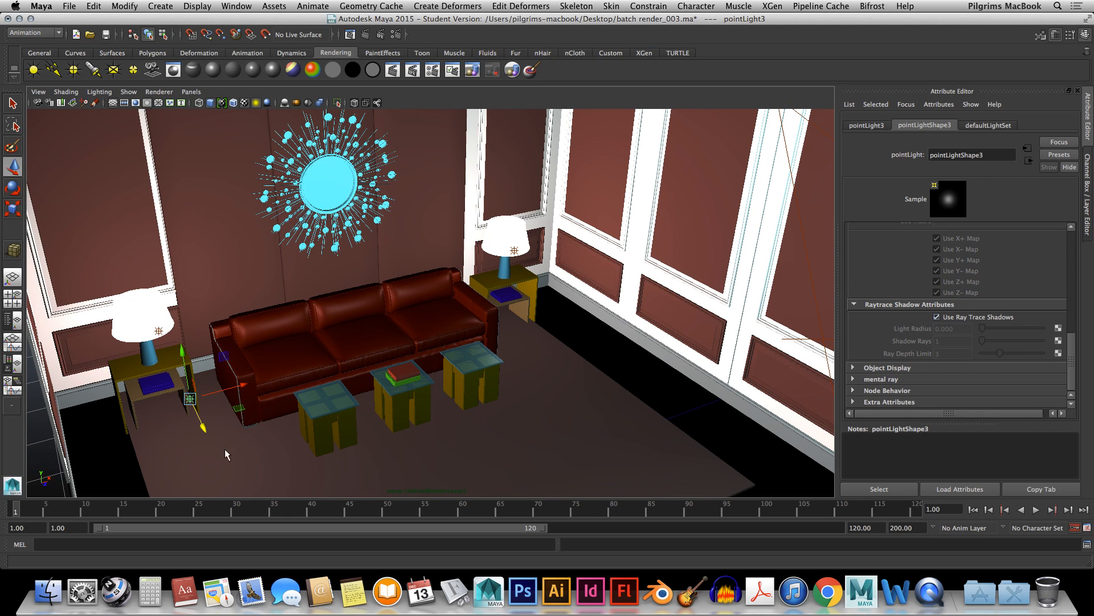
{"action": "mouse_move", "coordinate": [197, 417]}
{"action": "left_mouse_down"}
{"action": "mouse_move", "coordinate": [193, 386]}
{"action": "mouse_move", "coordinate": [181, 402]}
{"action": "mouse_move", "coordinate": [209, 470]}
{"action": "mouse_move", "coordinate": [320, 292]}
{"action": "left_mouse_up"}
{"action": "key", "text": "5"}
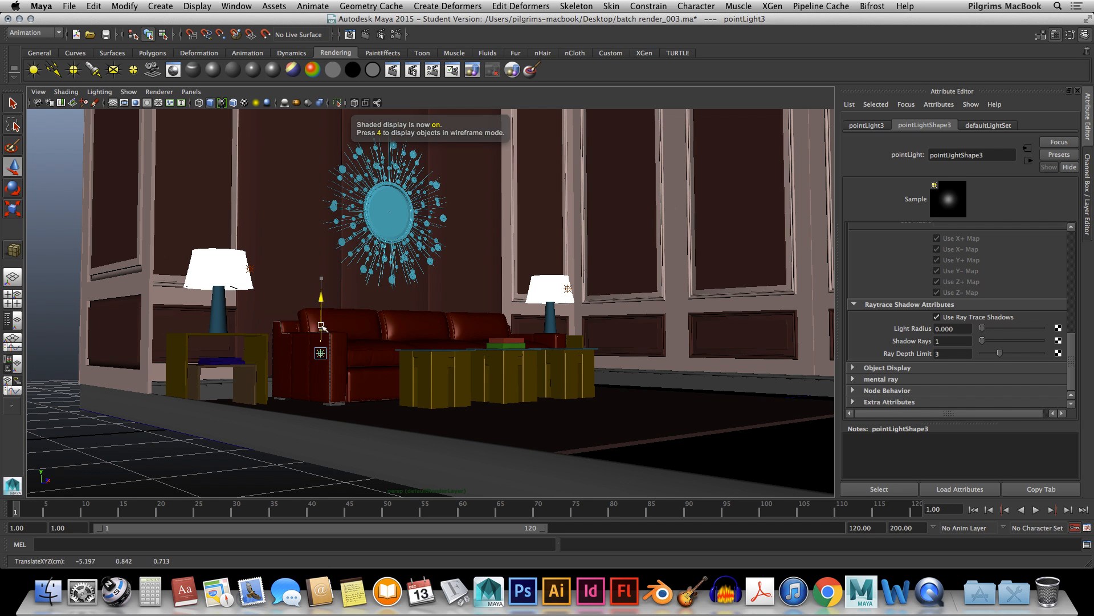
{"action": "left_click_drag", "start_coordinate": [342, 376], "coordinate": [330, 246], "text": "alt"}
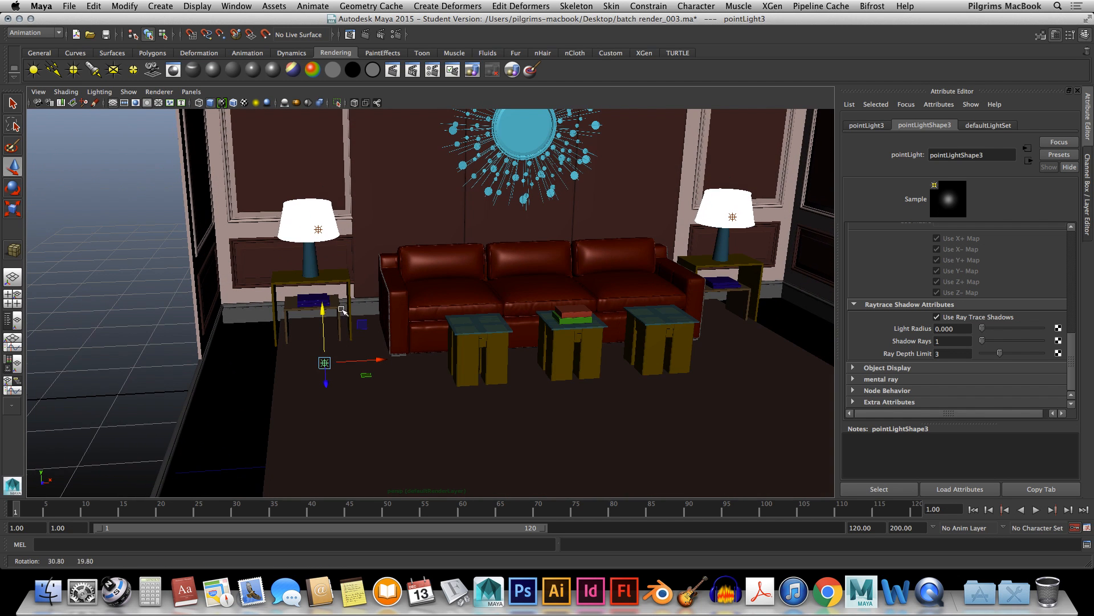
Compare the lamp light's settings and set the intensity of the point light over the rug to 0.4
{"action": "left_click", "coordinate": [318, 229]}
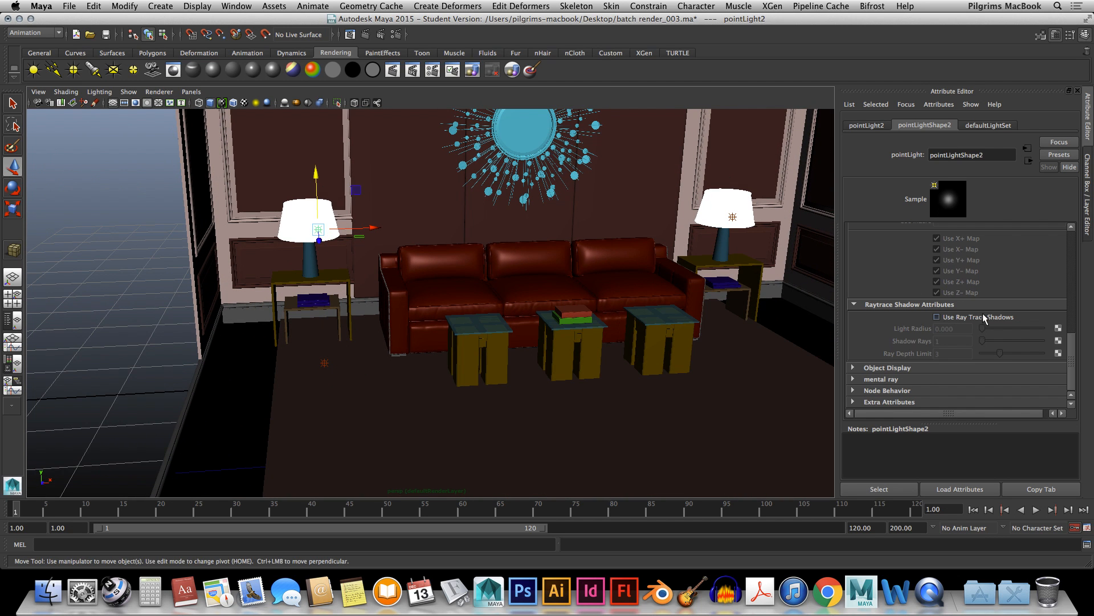
{"action": "left_click_drag", "start_coordinate": [1072, 344], "coordinate": [1062, 245]}
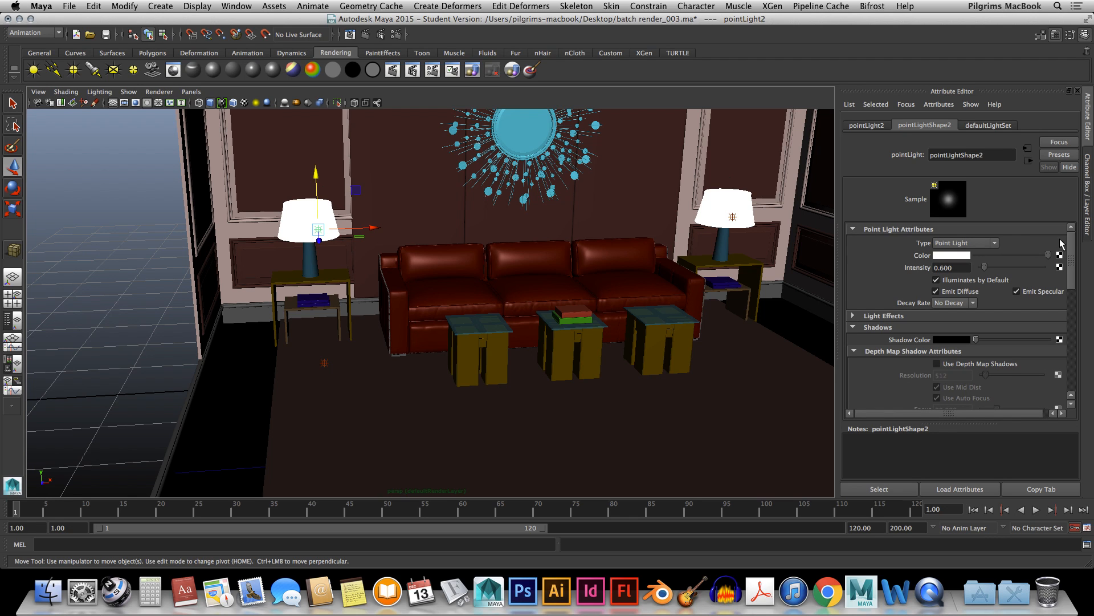
{"action": "left_click", "coordinate": [324, 363]}
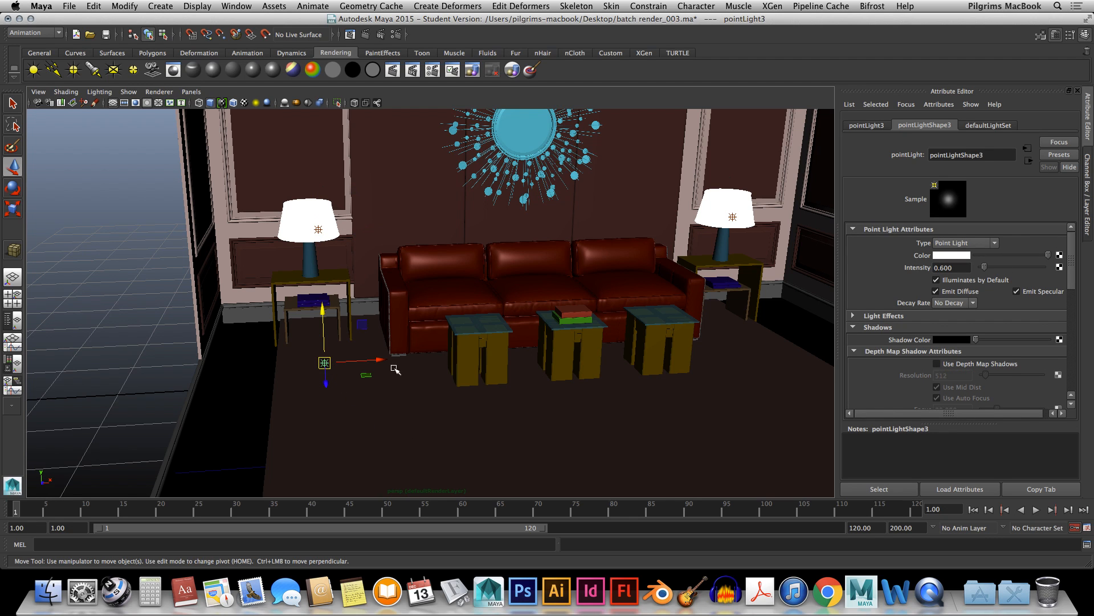
{"action": "double_click", "coordinate": [947, 267]}
{"action": "type", "text": "400"}
{"action": "key", "text": "Return"}
Duplicate the rug's point light, move the copy across to the rug's panelled-wall side and save the scene
{"action": "key", "text": "ctrl+d"}
{"action": "left_click_drag", "start_coordinate": [356, 360], "coordinate": [617, 434]}
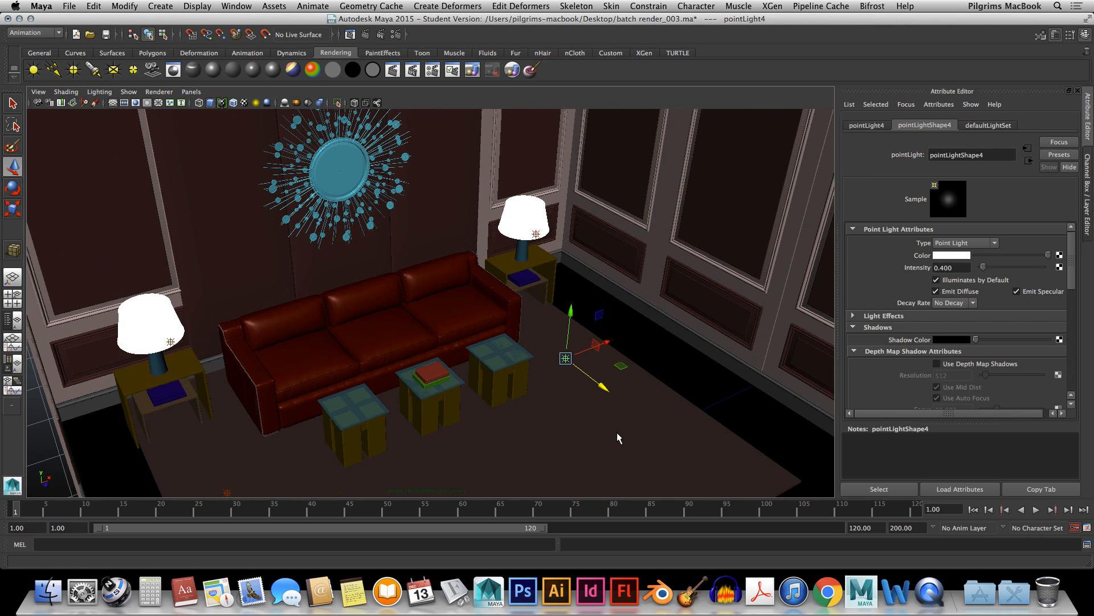
{"action": "key", "text": "super+s"}
{"action": "left_click", "coordinate": [519, 317]}
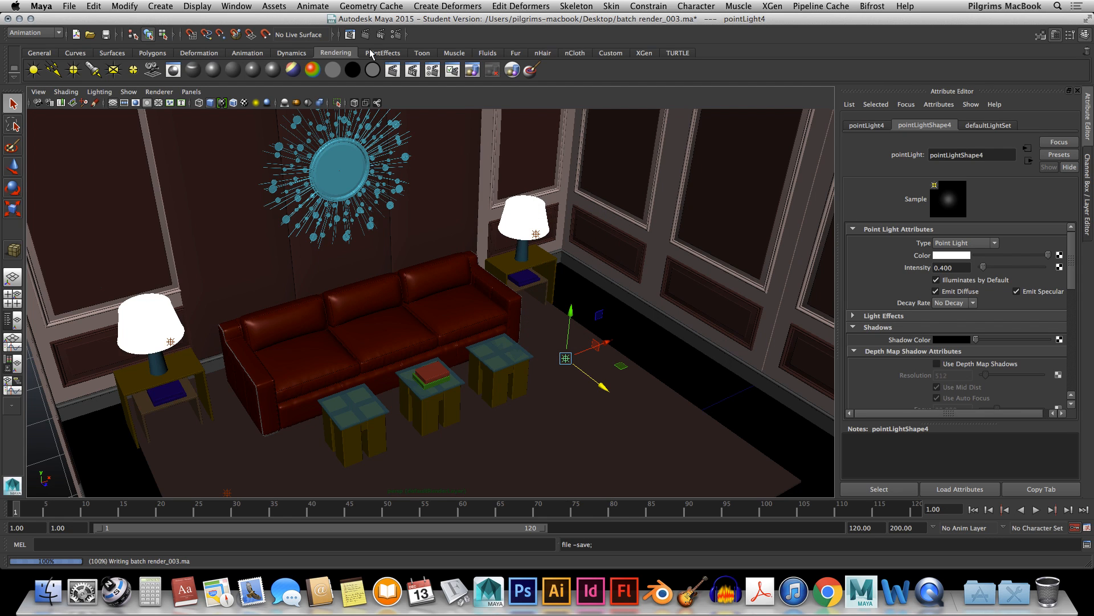
Set the render image size preset to 640x480, render the current frame and close the render after reviewing it
{"action": "left_click", "coordinate": [400, 35]}
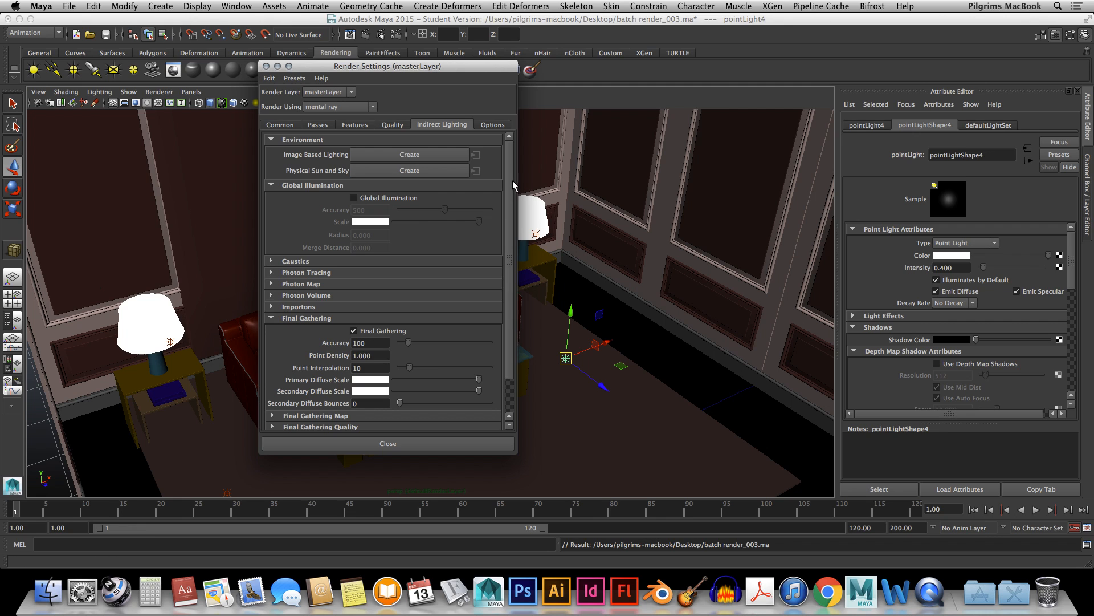
{"action": "left_click", "coordinate": [293, 129]}
{"action": "left_click_drag", "start_coordinate": [507, 182], "coordinate": [508, 308]}
{"action": "left_click", "coordinate": [384, 269]}
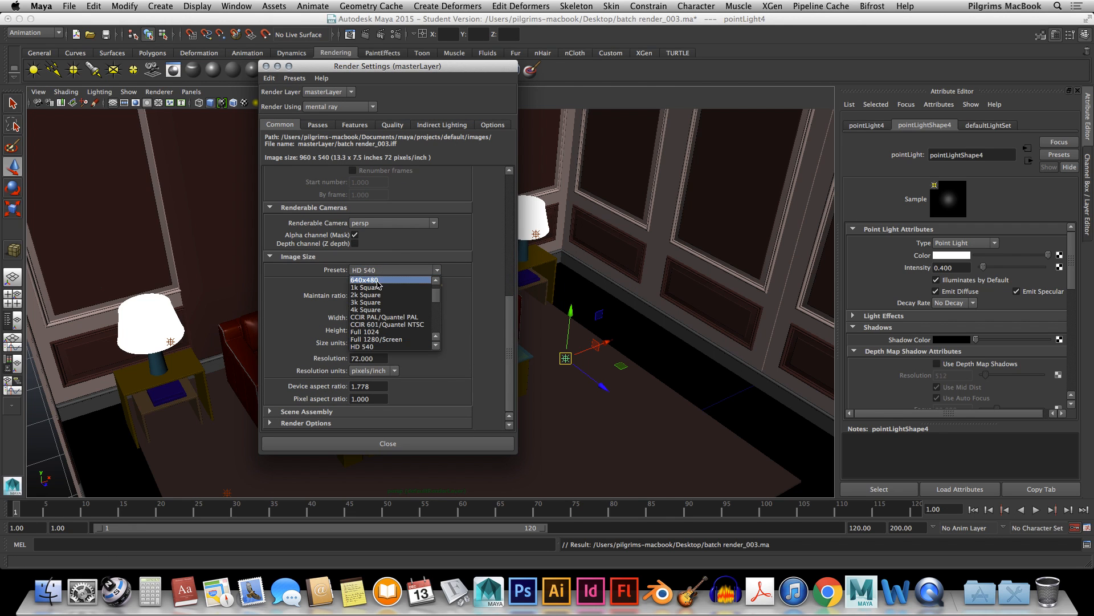
{"action": "left_click", "coordinate": [379, 285]}
{"action": "left_click", "coordinate": [266, 66]}
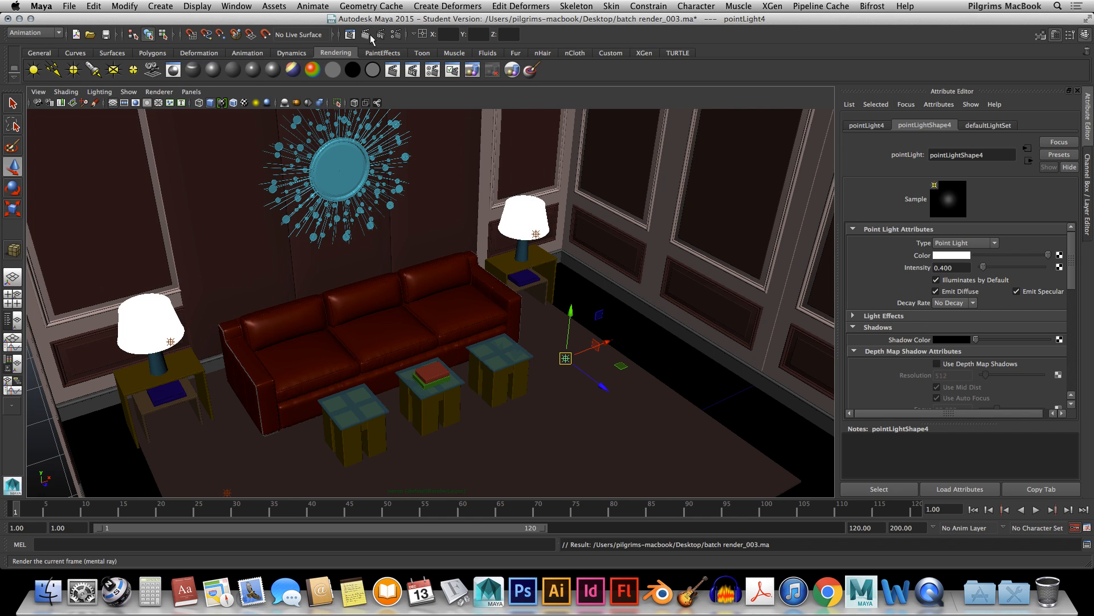
{"action": "left_click", "coordinate": [367, 35]}
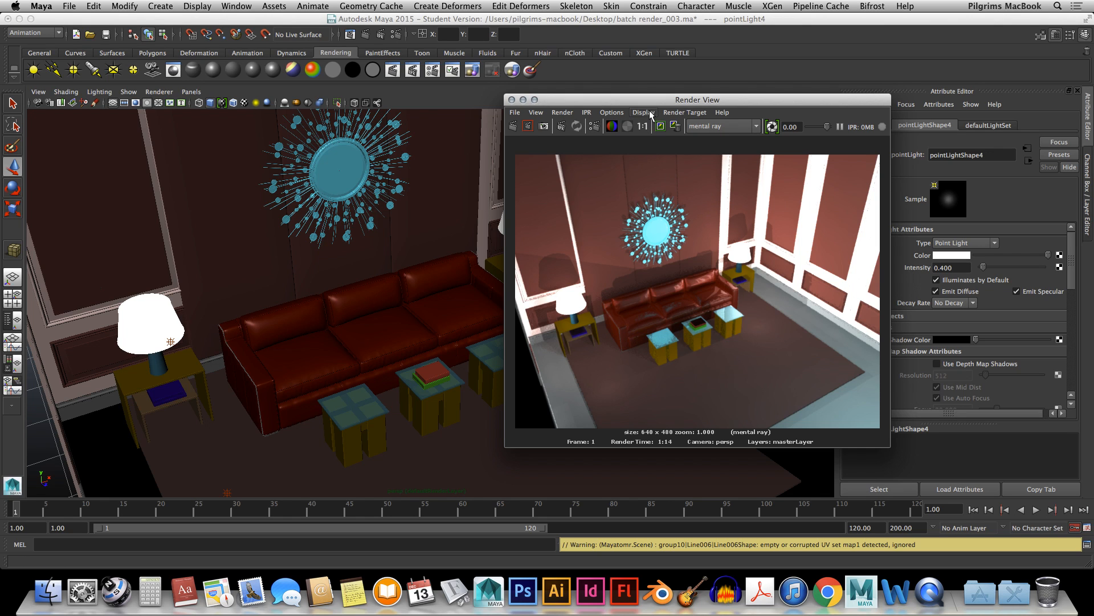
{"action": "left_click", "coordinate": [511, 100]}
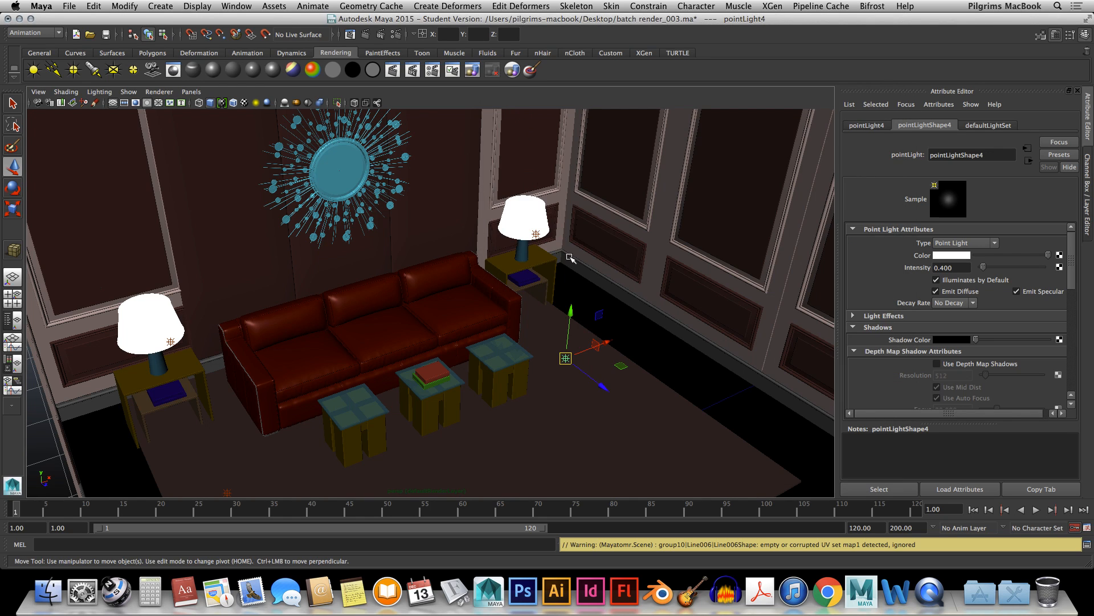
Lower the intensity of both lamp point lights to 0.4
{"action": "left_click", "coordinate": [536, 235]}
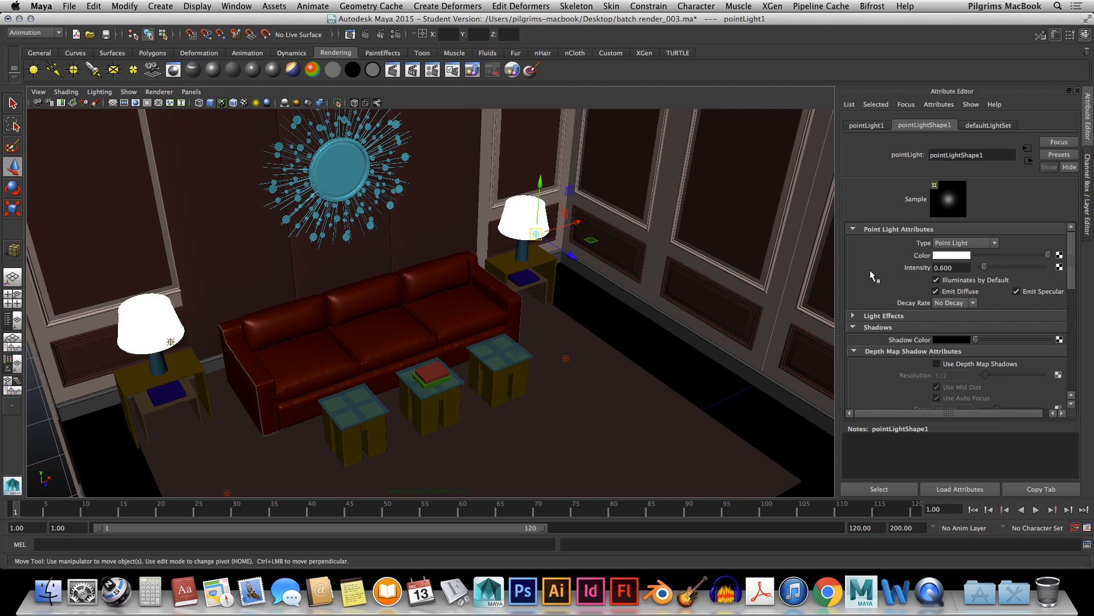
{"action": "left_click", "coordinate": [944, 267]}
{"action": "type", "text": "4"}
{"action": "key", "text": "Return"}
{"action": "left_click", "coordinate": [171, 343]}
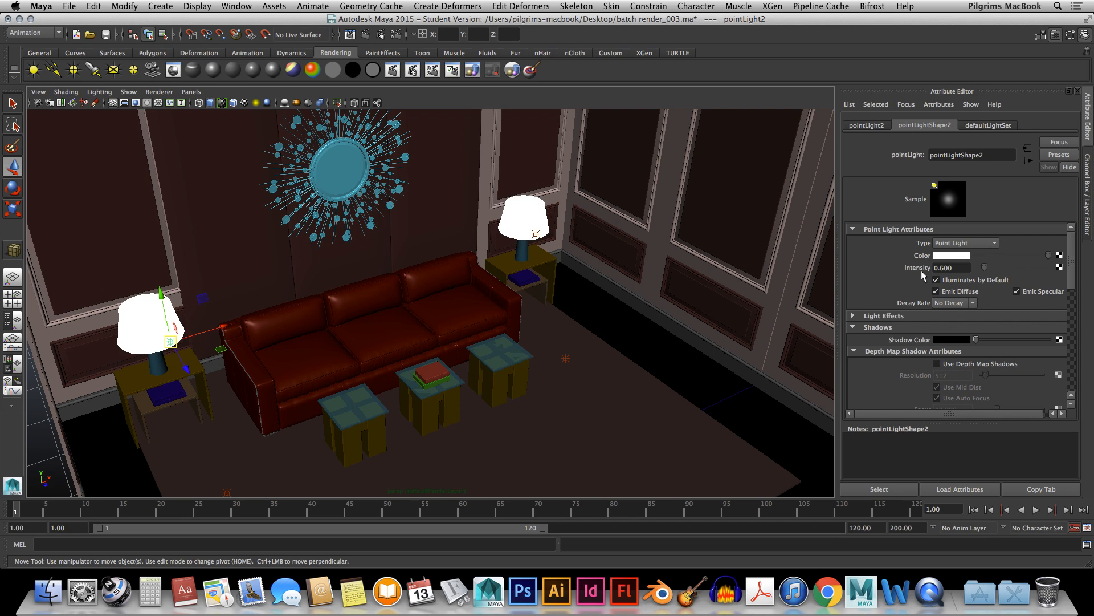
{"action": "left_click_drag", "start_coordinate": [956, 268], "coordinate": [944, 268]}
{"action": "type", "text": "5"}
{"action": "key", "text": "BackSpace"}
{"action": "type", "text": "4"}
{"action": "key", "text": "Return"}
Lower the intensity of the two point lights over the rug to 0.25
{"action": "left_click", "coordinate": [564, 359]}
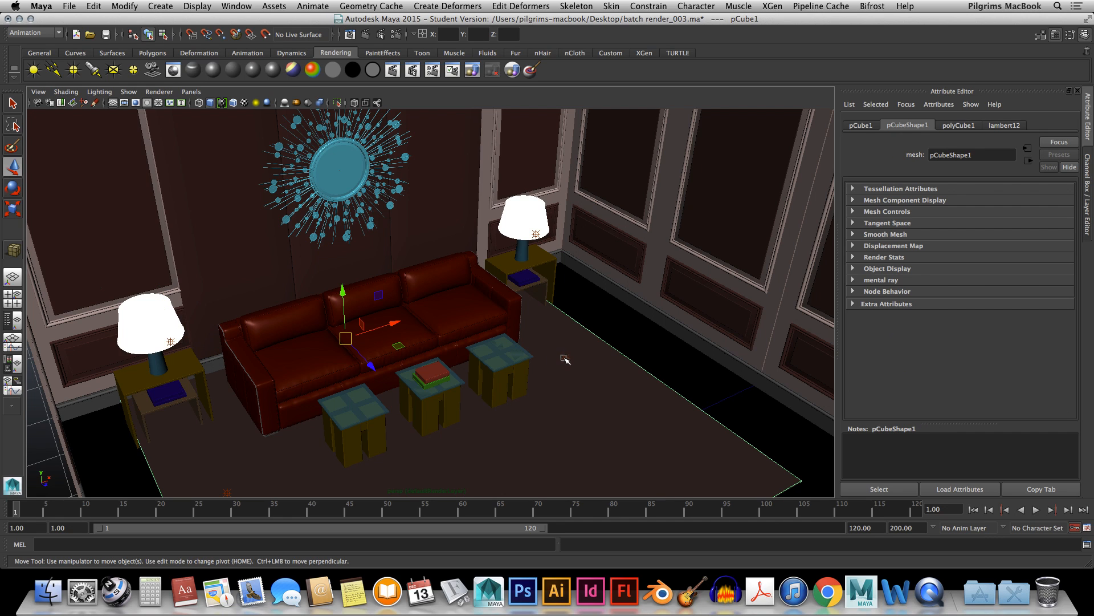
{"action": "left_click", "coordinate": [565, 358]}
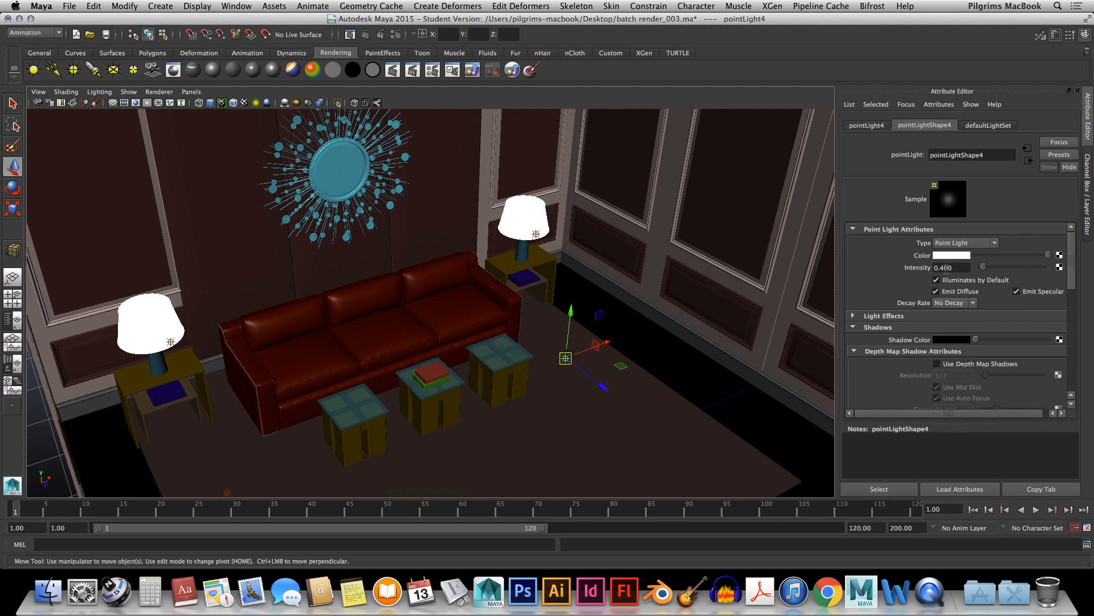
{"action": "double_click", "coordinate": [943, 268]}
{"action": "type", "text": "25"}
{"action": "key", "text": "Return"}
{"action": "middle_click_drag", "start_coordinate": [331, 466], "coordinate": [346, 439], "text": "alt"}
{"action": "left_click", "coordinate": [245, 459]}
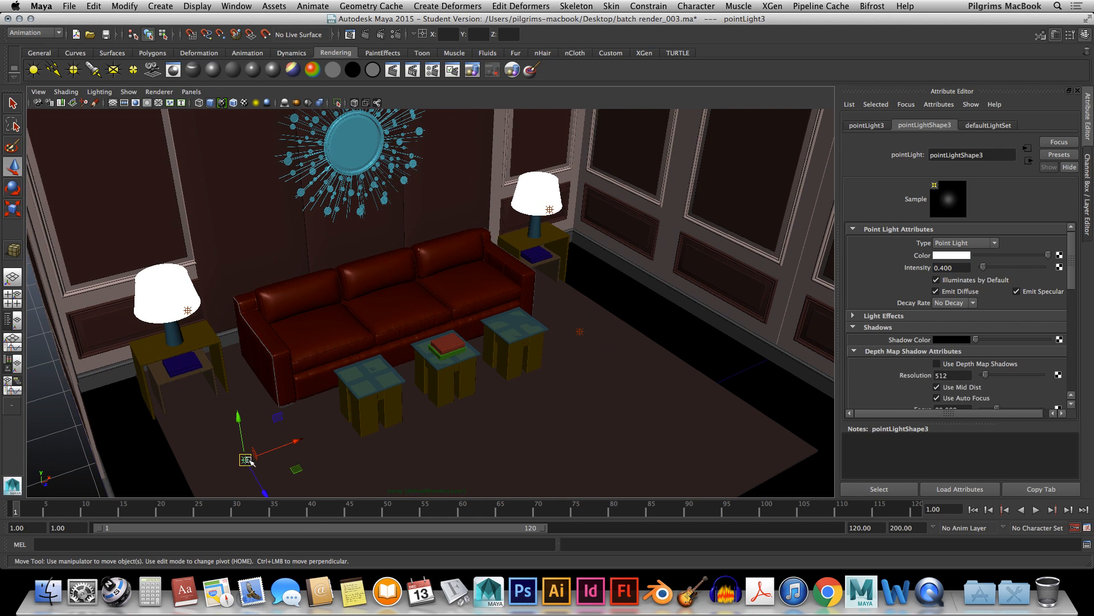
{"action": "left_click", "coordinate": [951, 266]}
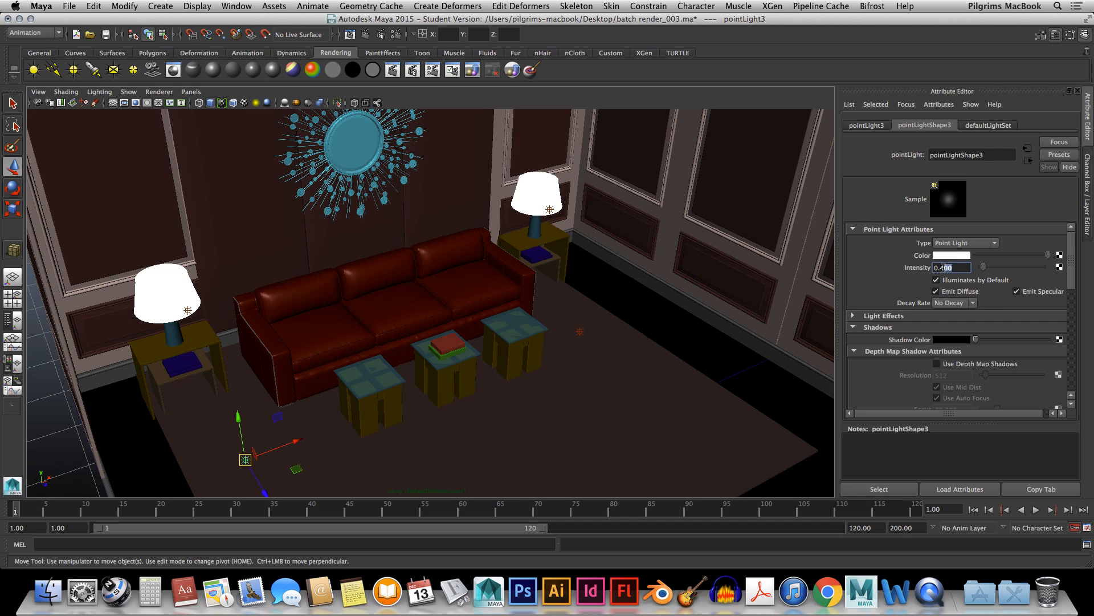
{"action": "type", "text": "15"}
{"action": "key", "text": "Return"}
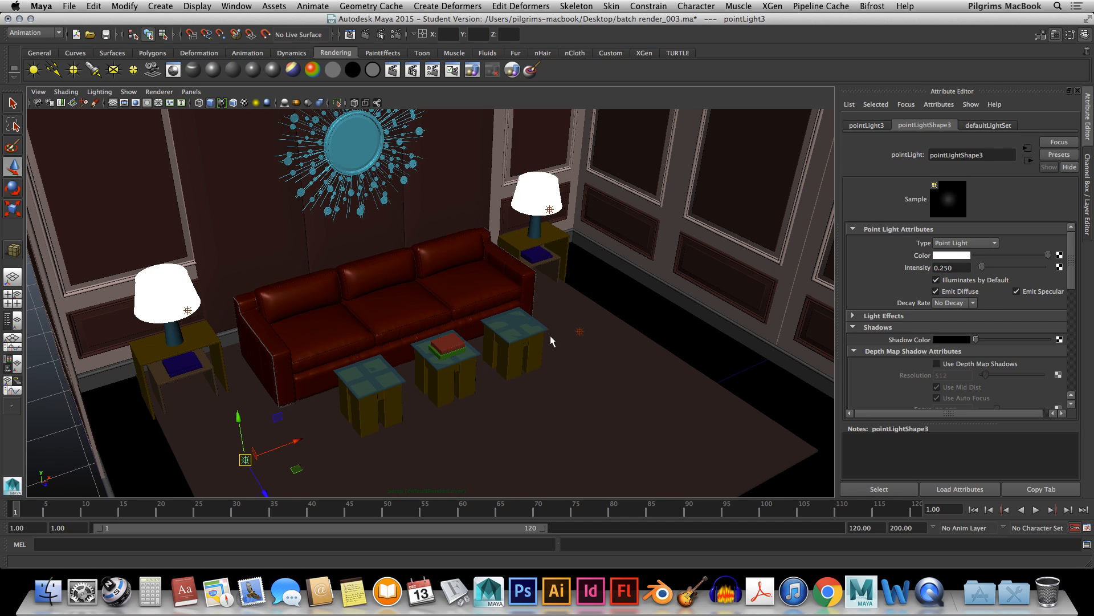
Save the scene, then create a camera and move it over the rug on the panelled-wall side
{"action": "key", "text": "super+s"}
{"action": "left_click", "coordinate": [519, 317]}
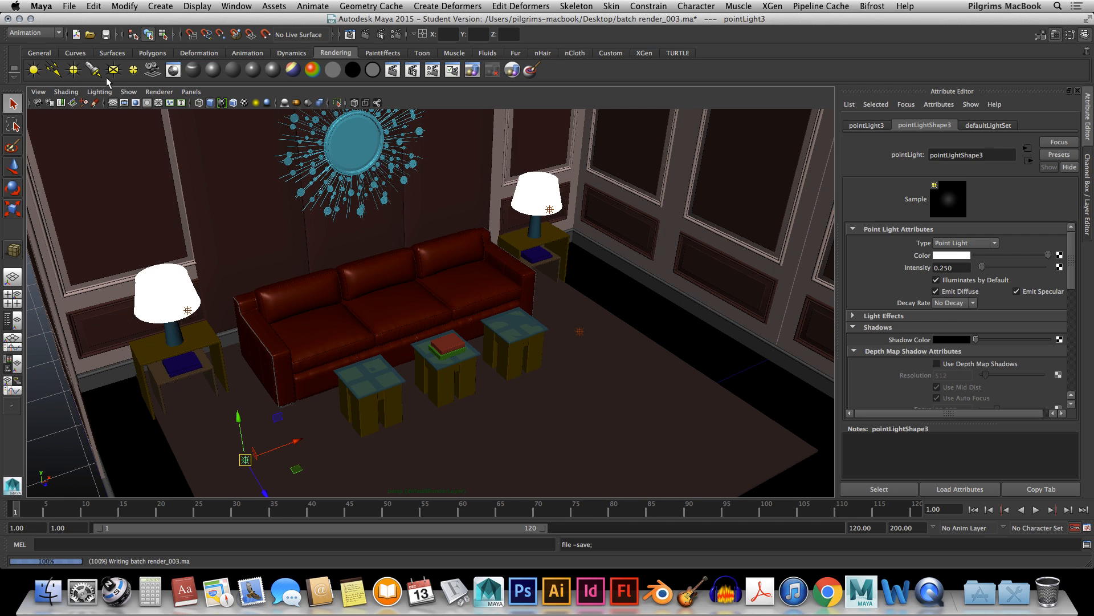
{"action": "left_click", "coordinate": [121, 7]}
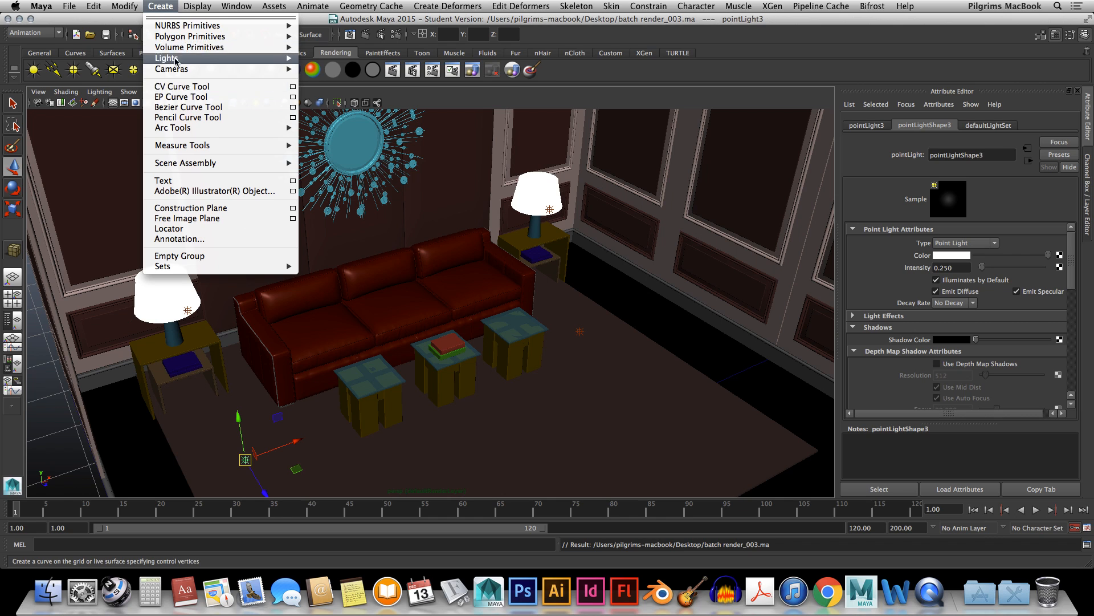
{"action": "mouse_move", "coordinate": [183, 69]}
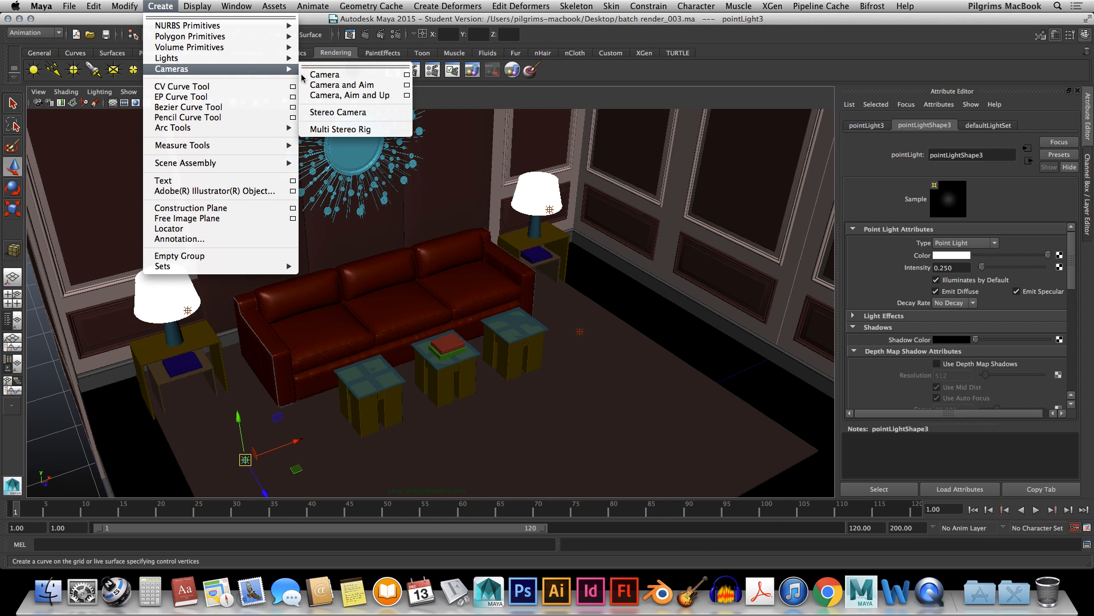
{"action": "left_click", "coordinate": [329, 74]}
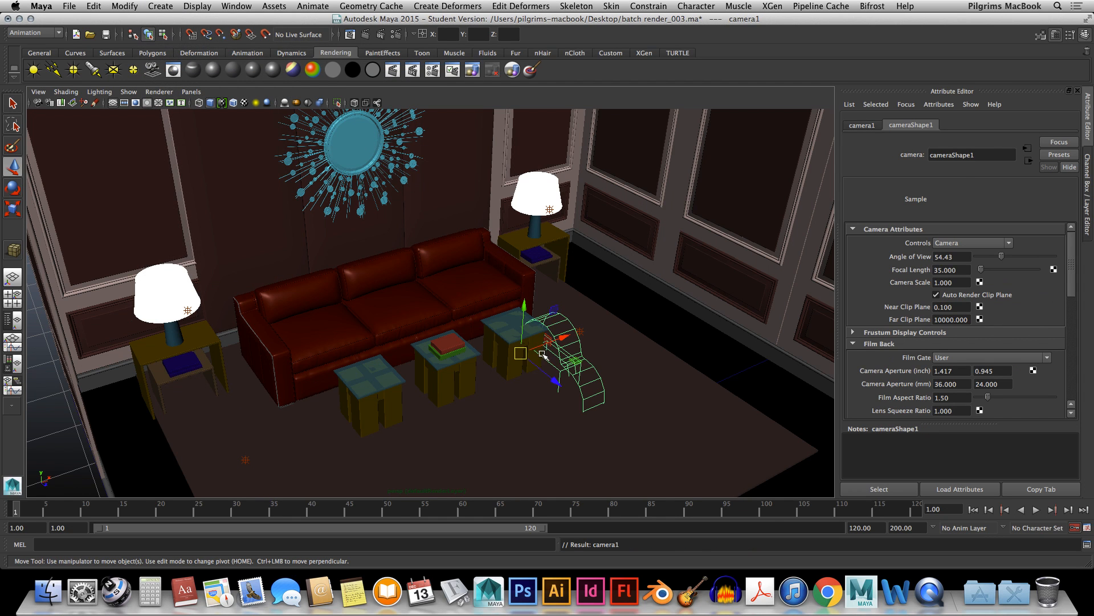
{"action": "left_click_drag", "start_coordinate": [545, 372], "coordinate": [664, 296]}
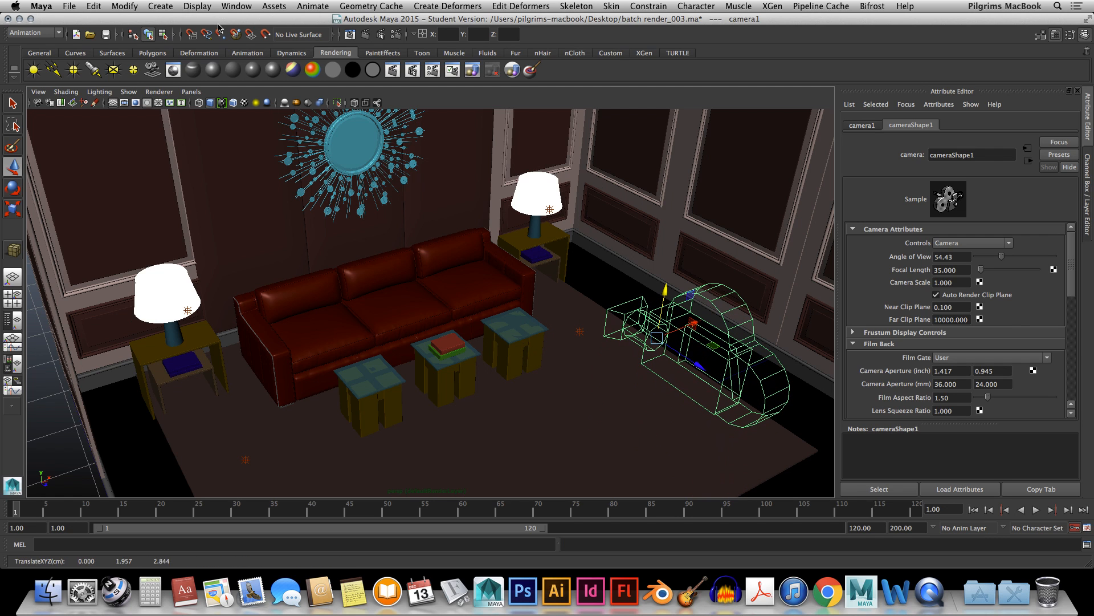
Look through the new camera and frame the sofa, lamps, stools and panelled wall from a raised three-quarter angle
{"action": "left_click", "coordinate": [192, 91]}
{"action": "mouse_move", "coordinate": [210, 103]}
{"action": "left_click", "coordinate": [309, 107]}
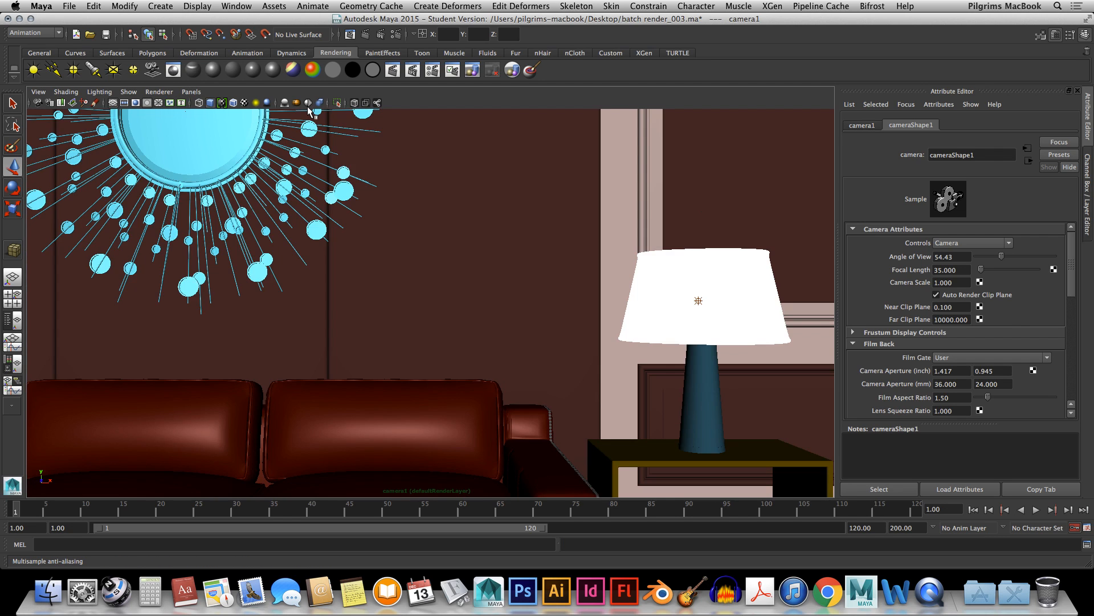
{"action": "scroll", "coordinate": [367, 241], "scroll_direction": "down", "scroll_amount": 3}
{"action": "scroll", "coordinate": [372, 240], "scroll_direction": "up", "scroll_amount": 4}
{"action": "scroll", "coordinate": [372, 240], "scroll_direction": "down", "scroll_amount": 6}
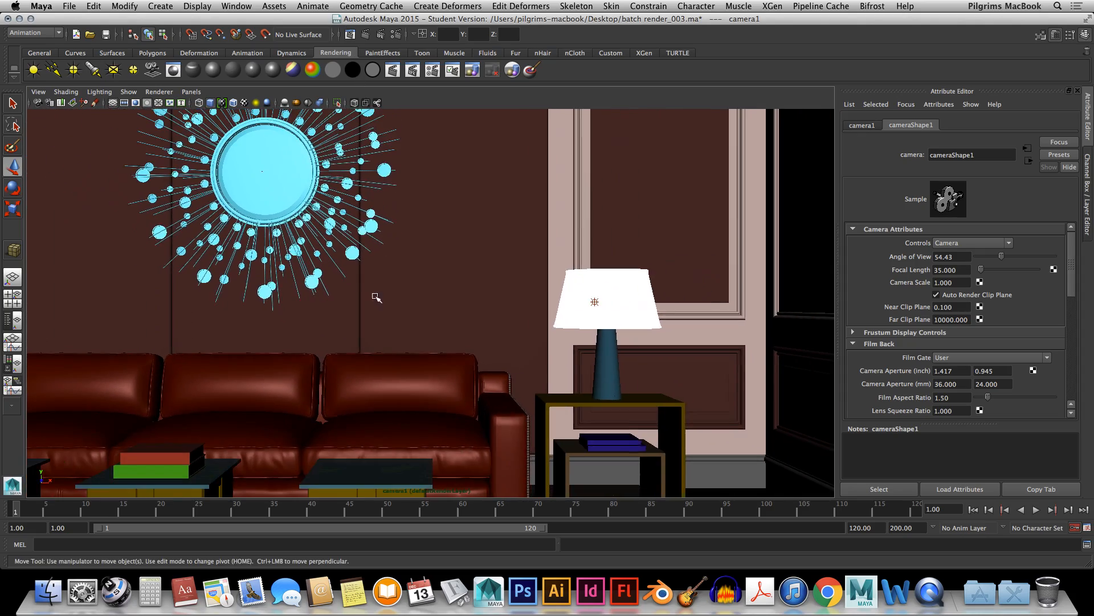
{"action": "scroll", "coordinate": [346, 407], "scroll_direction": "down", "scroll_amount": 4}
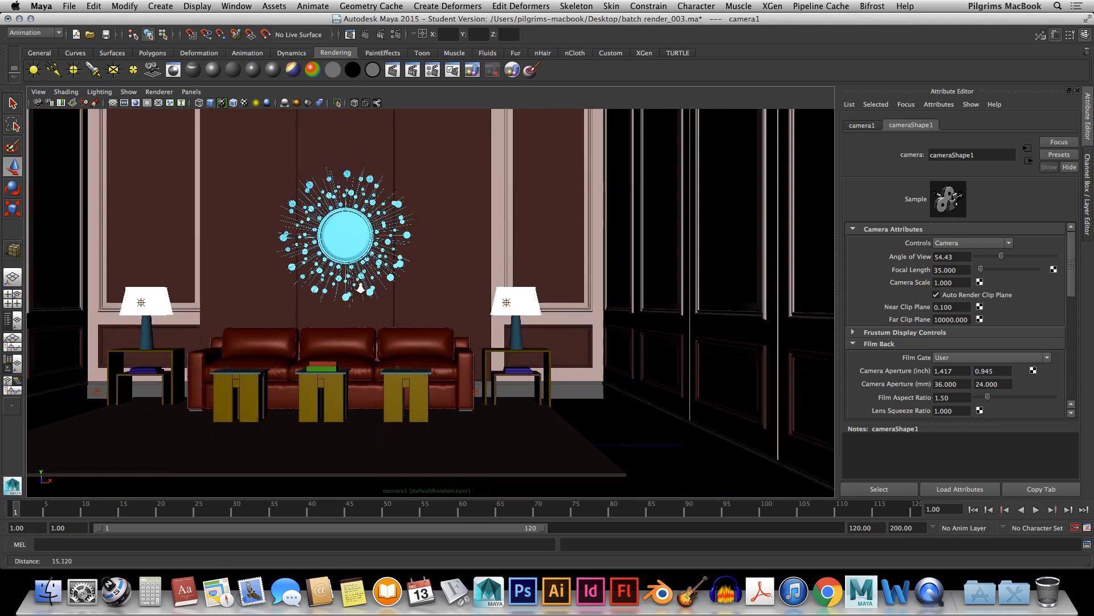
{"action": "left_click_drag", "start_coordinate": [377, 365], "coordinate": [425, 284], "text": "alt"}
{"action": "middle_click_drag", "start_coordinate": [425, 284], "coordinate": [372, 270], "text": "alt"}
{"action": "right_click_drag", "start_coordinate": [368, 276], "coordinate": [368, 313], "text": "alt"}
{"action": "left_click_drag", "start_coordinate": [368, 313], "coordinate": [389, 323], "text": "alt"}
{"action": "middle_click_drag", "start_coordinate": [389, 324], "coordinate": [377, 292], "text": "alt"}
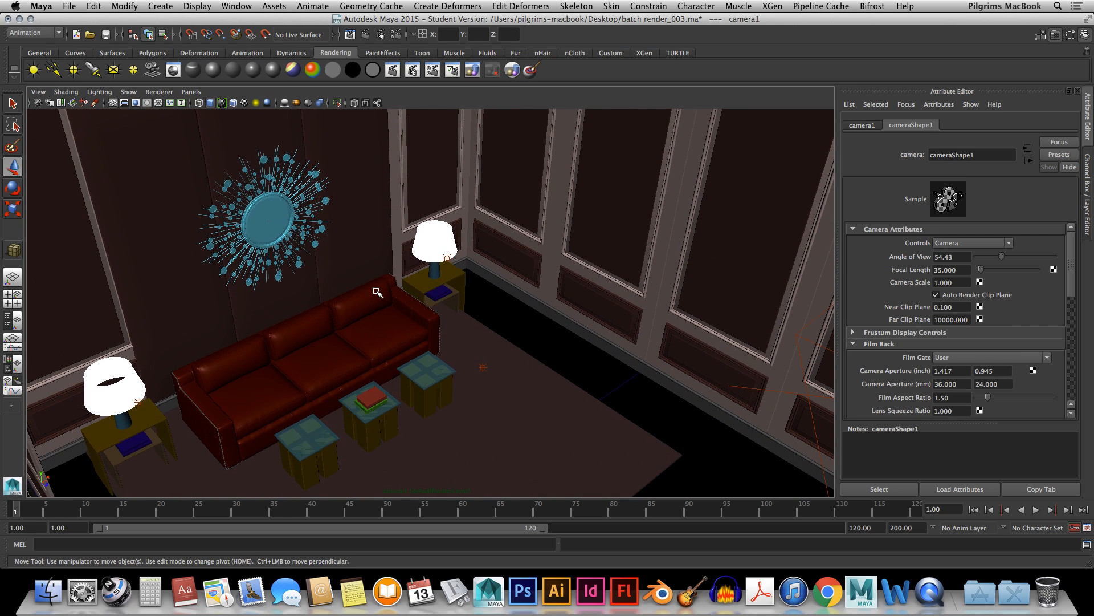
Keyframe the camera at frame 1 and orbit it to a lower, more frontal view at frame 5
{"action": "key", "text": "s"}
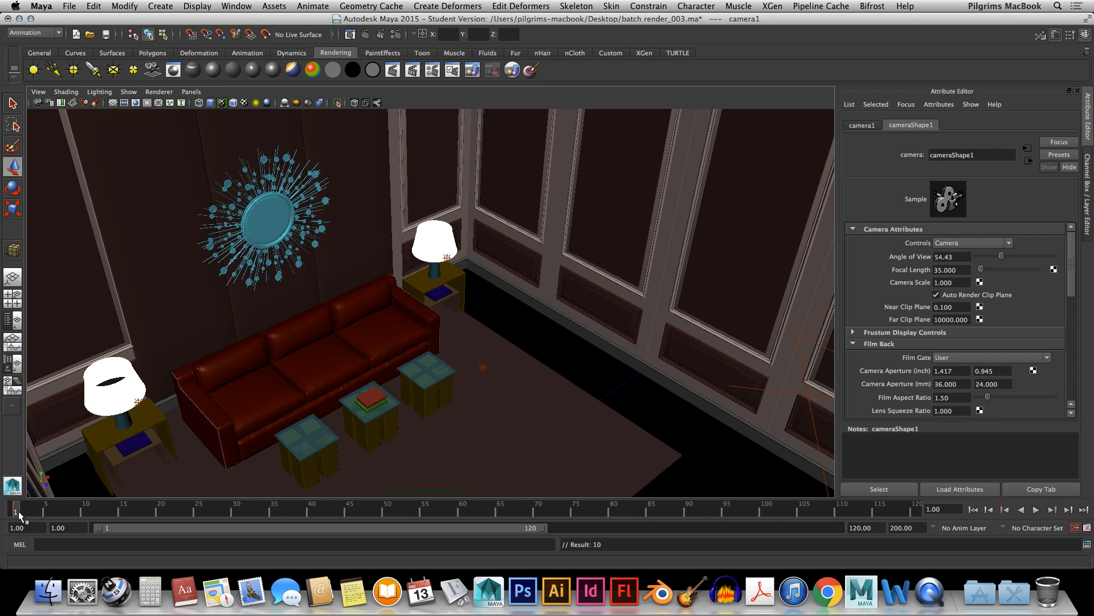
{"action": "key", "text": "alt+v"}
{"action": "left_click_drag", "start_coordinate": [229, 511], "coordinate": [7, 519]}
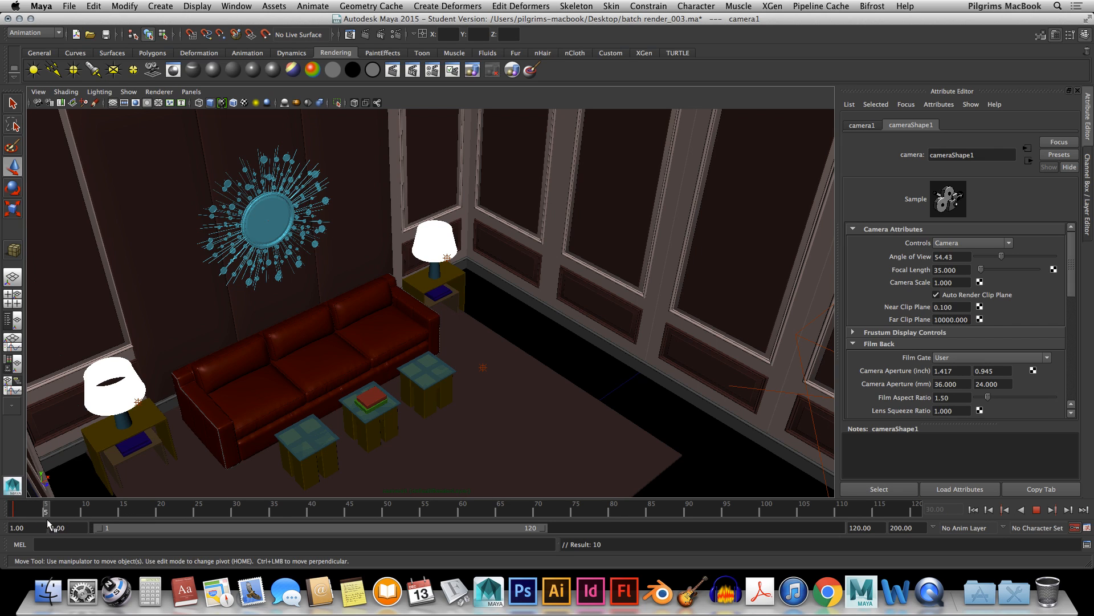
{"action": "key", "text": "alt+v"}
{"action": "left_click_drag", "start_coordinate": [304, 395], "coordinate": [290, 381], "text": "alt"}
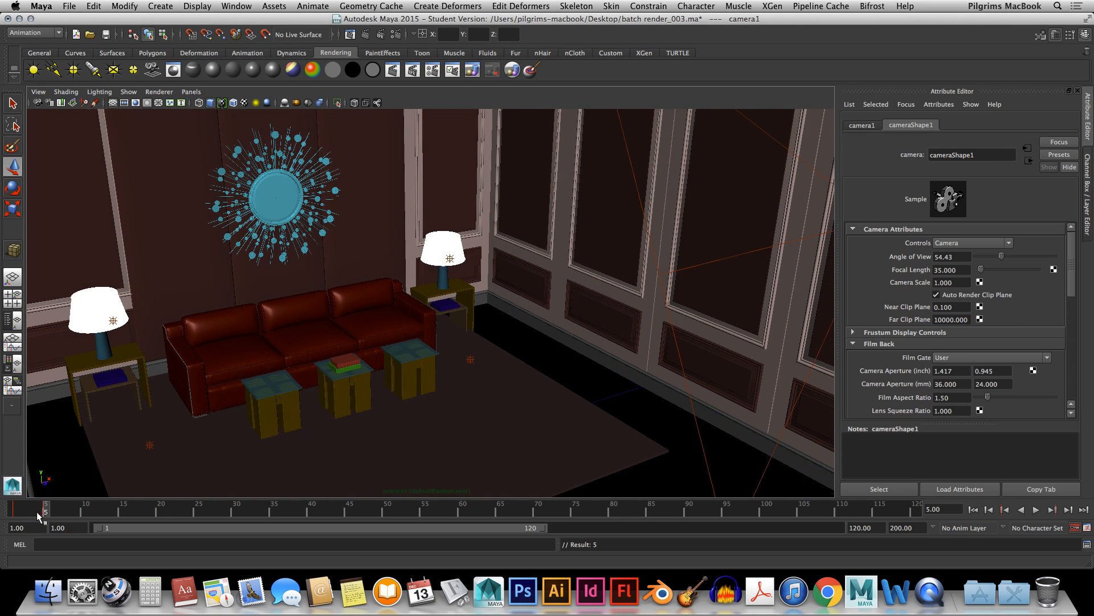
Orbit the camera slightly further toward the sofa's front at frame 10, key it and play back the move
{"action": "mouse_move", "coordinate": [36, 511]}
{"action": "left_mouse_down"}
{"action": "mouse_move", "coordinate": [17, 515]}
{"action": "mouse_move", "coordinate": [45, 515]}
{"action": "left_mouse_up"}
{"action": "left_click_drag", "start_coordinate": [83, 519], "coordinate": [87, 508]}
{"action": "left_click_drag", "start_coordinate": [297, 346], "coordinate": [287, 346], "text": "alt"}
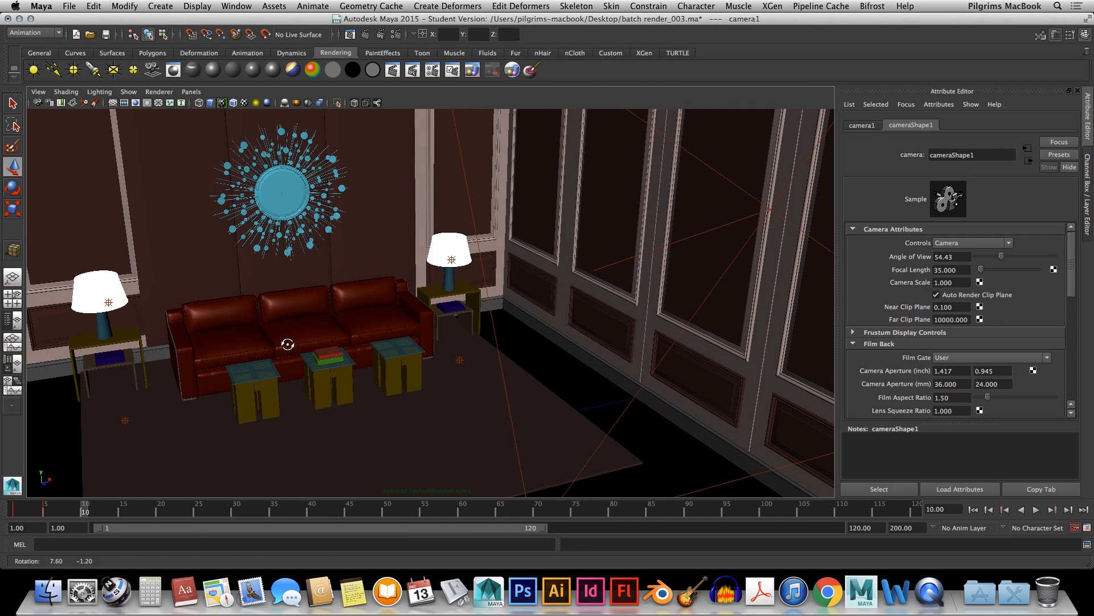
{"action": "key", "text": "alt+v"}
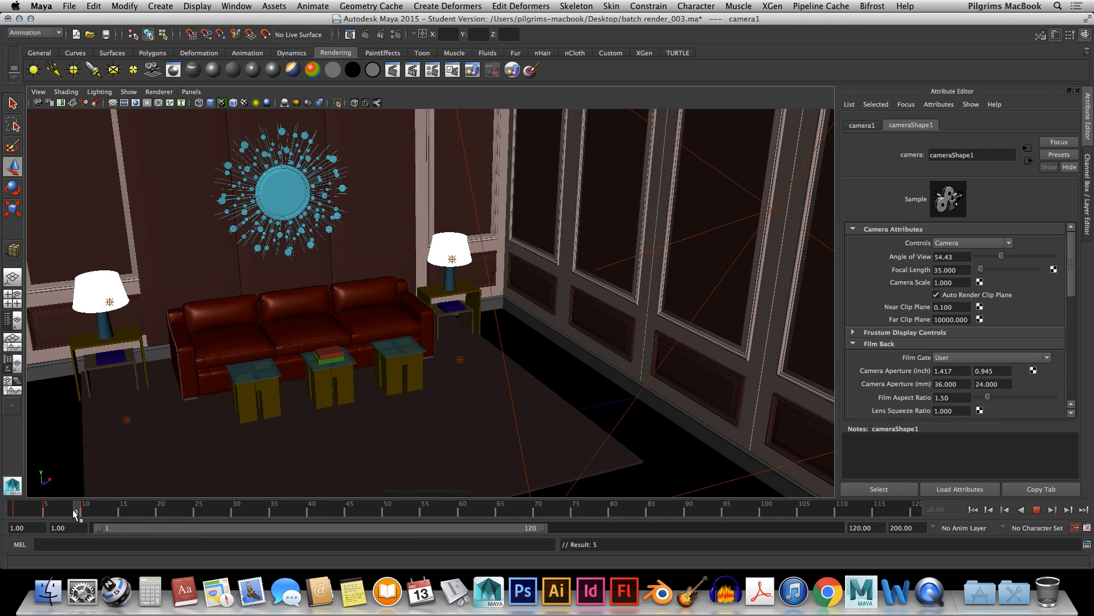
{"action": "left_click_drag", "start_coordinate": [48, 512], "coordinate": [14, 513]}
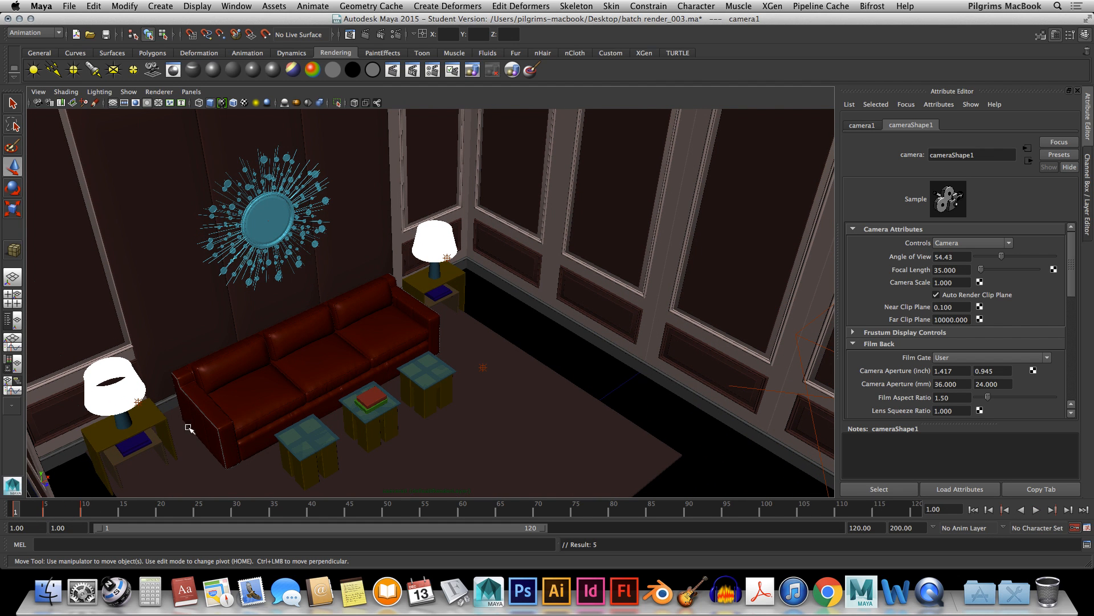
Lower the camera's frame 1 view slightly and key a reframed, more frontal view of the sofa at frame 15
{"action": "left_click_drag", "start_coordinate": [281, 409], "coordinate": [269, 401], "text": "alt"}
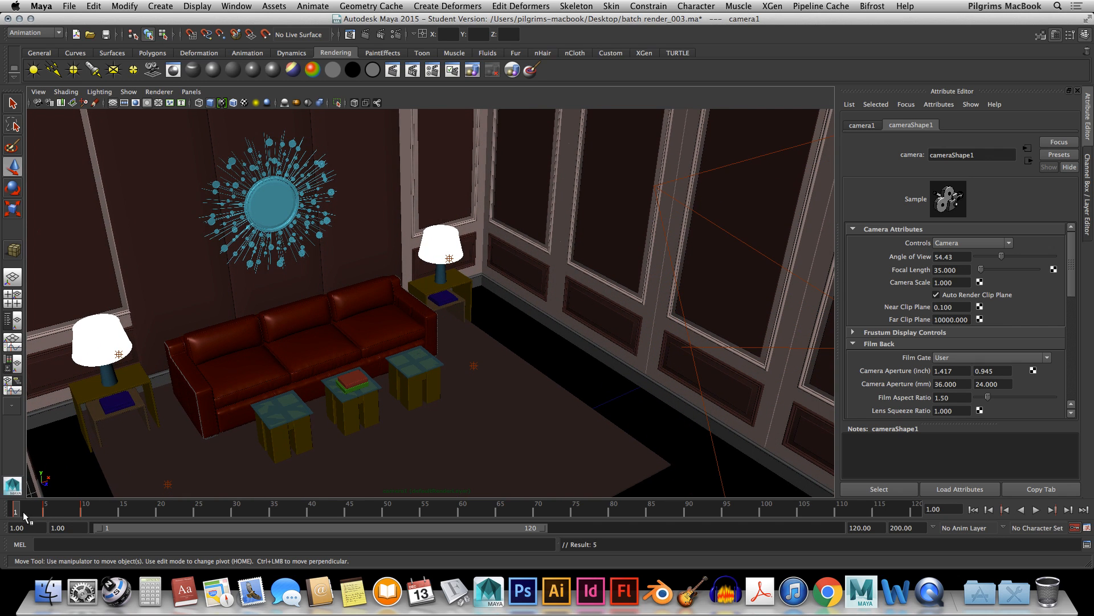
{"action": "left_click_drag", "start_coordinate": [16, 511], "coordinate": [121, 514]}
{"action": "left_click_drag", "start_coordinate": [257, 331], "coordinate": [268, 321], "text": "alt"}
{"action": "right_click_drag", "start_coordinate": [269, 321], "coordinate": [273, 331], "text": "alt"}
{"action": "middle_click_drag", "start_coordinate": [272, 311], "coordinate": [270, 304], "text": "alt"}
{"action": "right_click_drag", "start_coordinate": [269, 305], "coordinate": [270, 309], "text": "alt"}
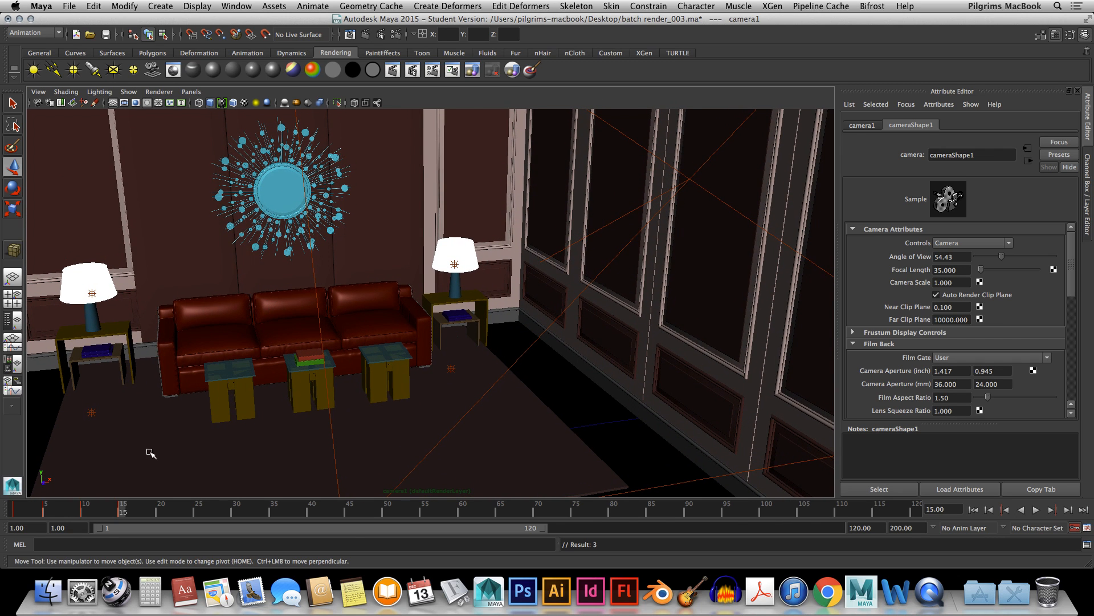
Return the timeline to frame 1 and save the scene
{"action": "mouse_move", "coordinate": [130, 506]}
{"action": "left_mouse_down"}
{"action": "mouse_move", "coordinate": [155, 511]}
{"action": "mouse_move", "coordinate": [53, 516]}
{"action": "mouse_move", "coordinate": [28, 505]}
{"action": "mouse_move", "coordinate": [121, 510]}
{"action": "mouse_move", "coordinate": [14, 515]}
{"action": "left_mouse_up"}
{"action": "key", "text": "super+s"}
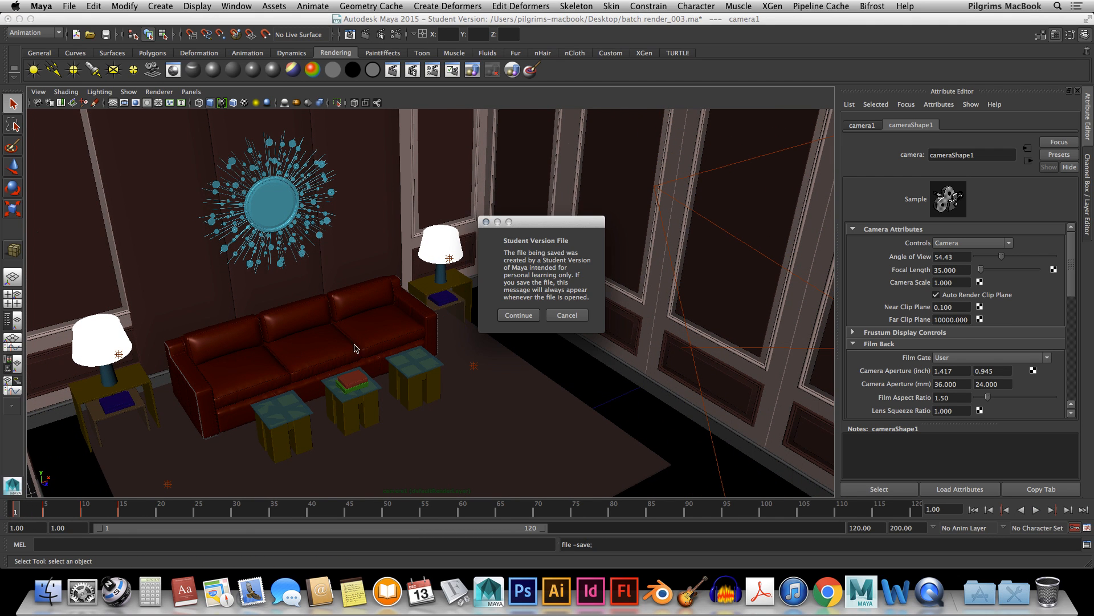
{"action": "left_click", "coordinate": [517, 315]}
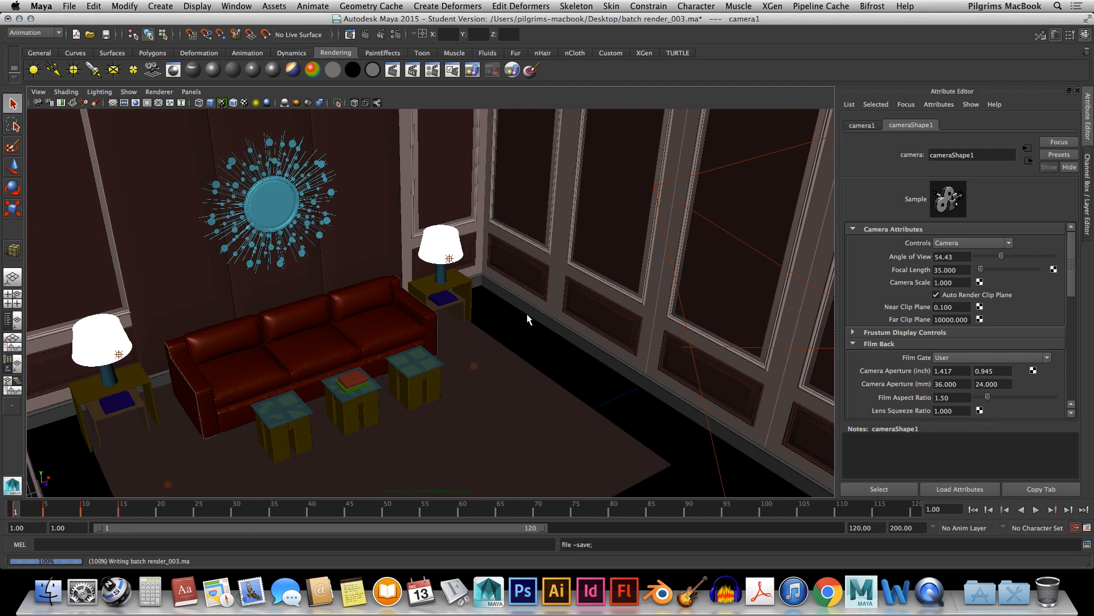
{"action": "key", "text": "w"}
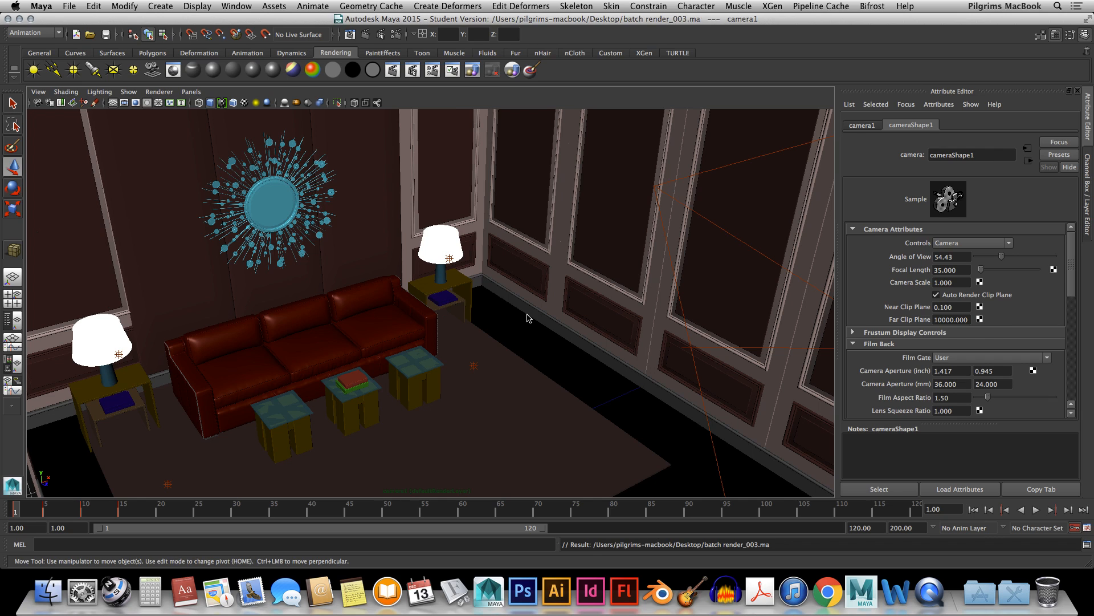
Render the current frame with mental ray and move the Render View window clear of the Student Version dialog
{"action": "left_click", "coordinate": [365, 34]}
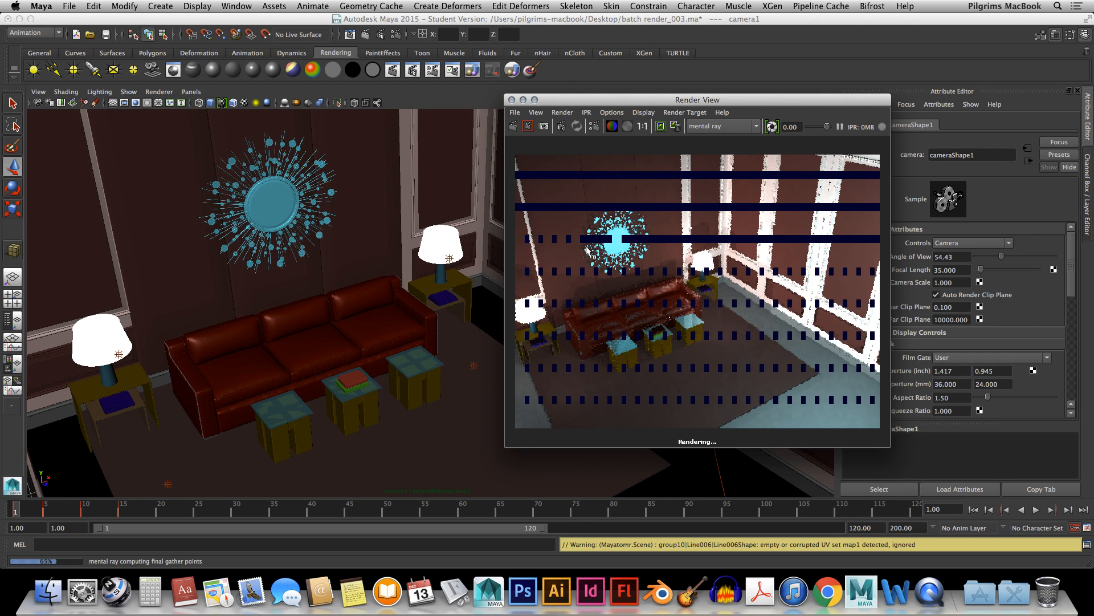
{"action": "key", "text": "q"}
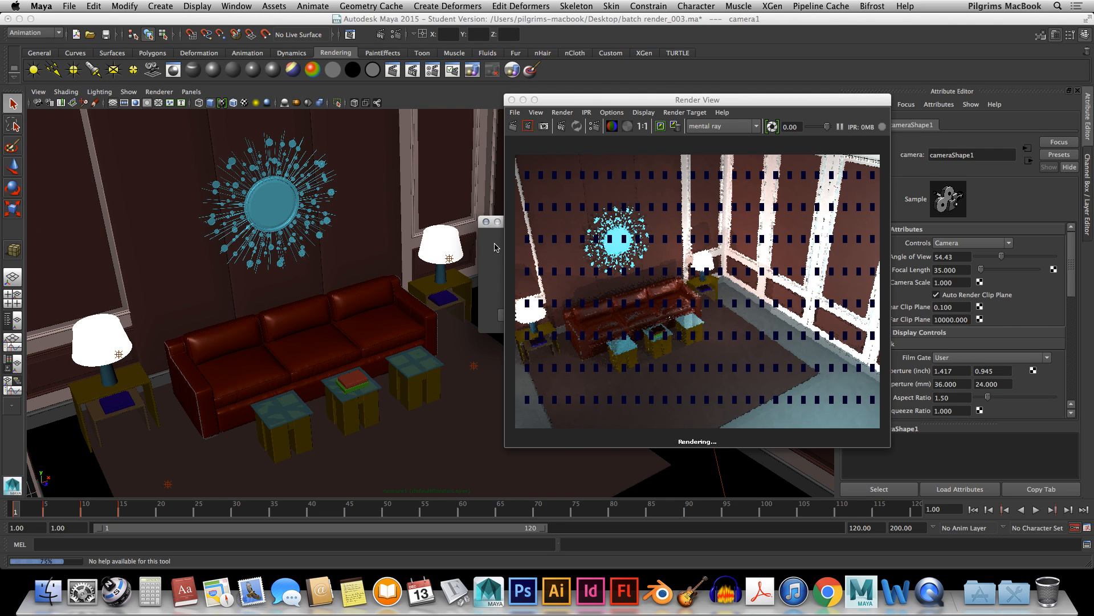
{"action": "left_click_drag", "start_coordinate": [601, 107], "coordinate": [422, 131]}
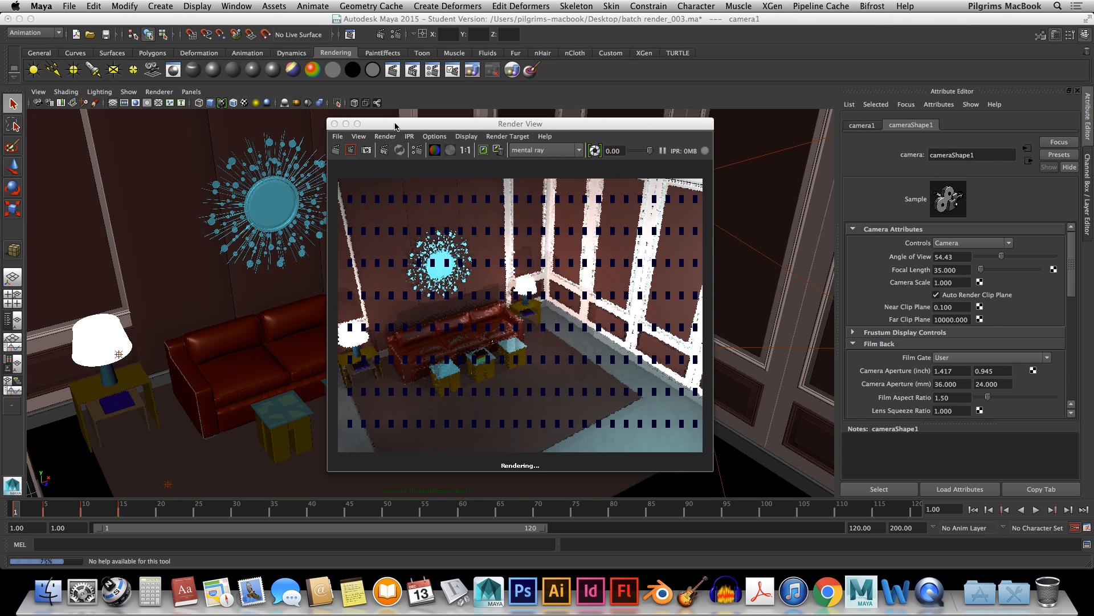
{"action": "left_click_drag", "start_coordinate": [394, 127], "coordinate": [458, 133]}
{"action": "left_click_drag", "start_coordinate": [612, 133], "coordinate": [880, 444]}
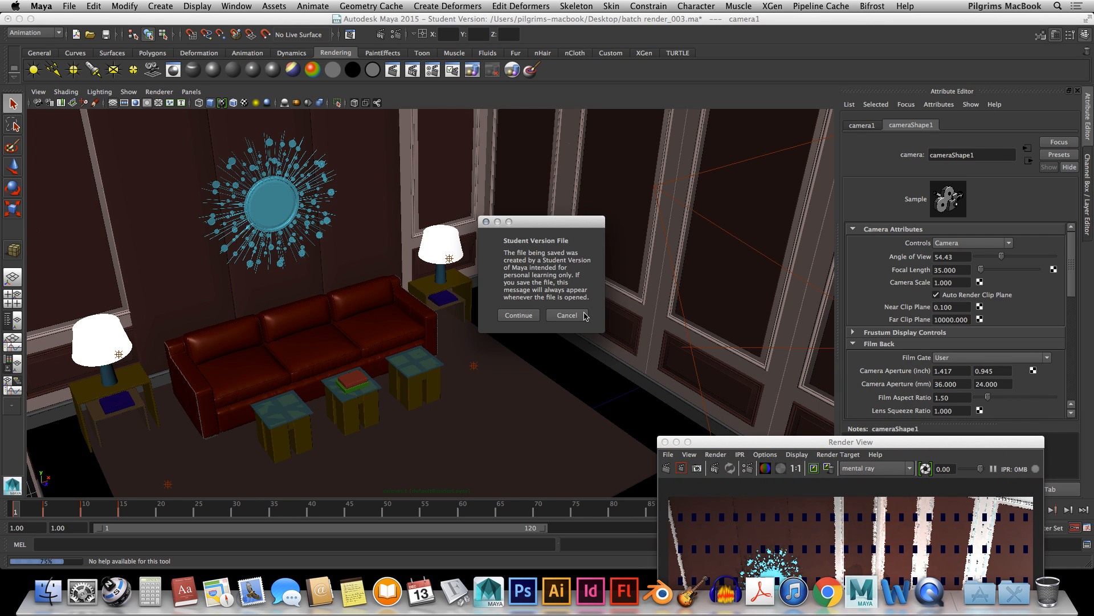
{"action": "left_click_drag", "start_coordinate": [733, 438], "coordinate": [712, 138]}
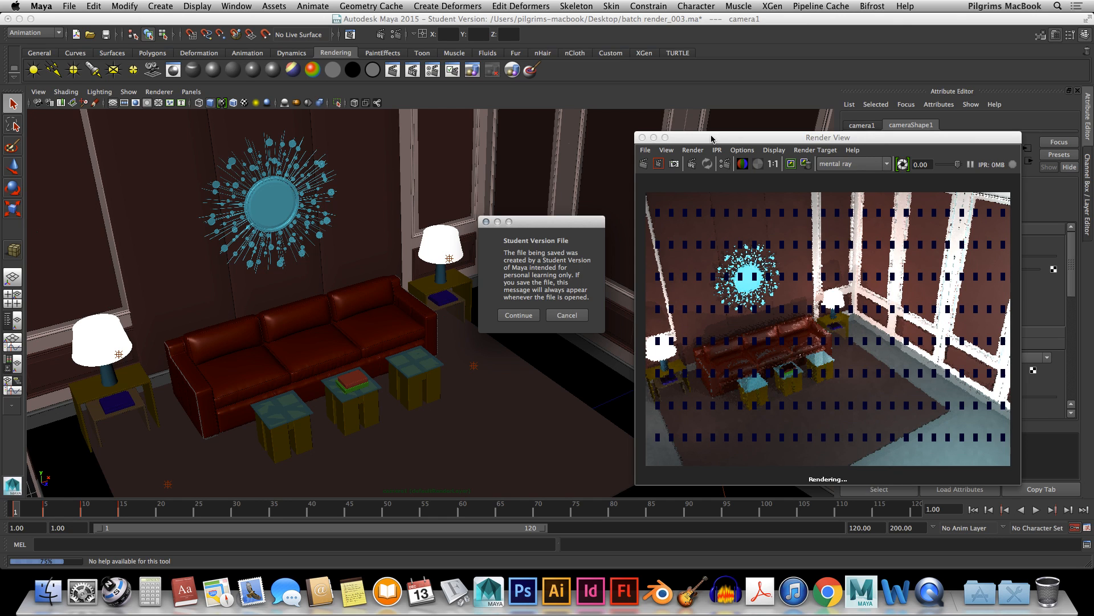
{"action": "left_click_drag", "start_coordinate": [712, 138], "coordinate": [733, 184]}
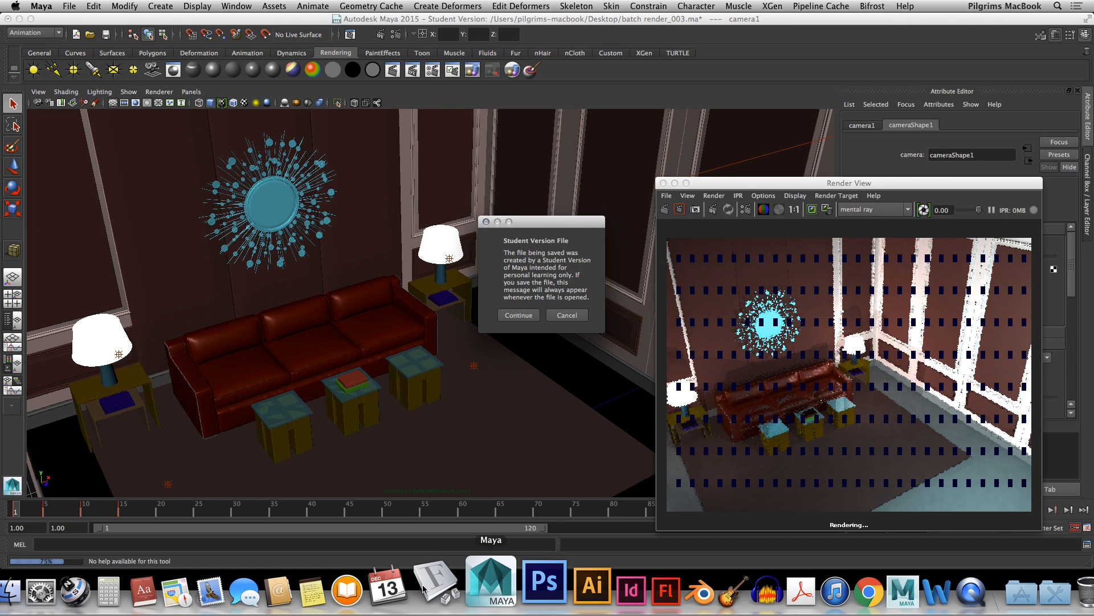
Force quit the unresponsive Maya application
{"action": "right_click", "coordinate": [490, 579]}
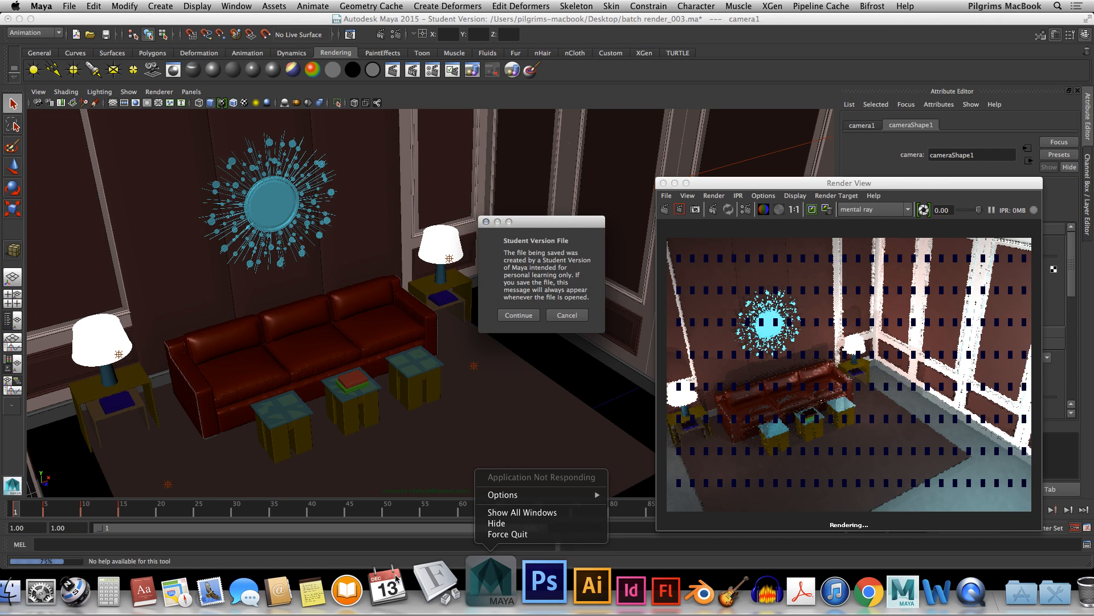
{"action": "left_click", "coordinate": [501, 534]}
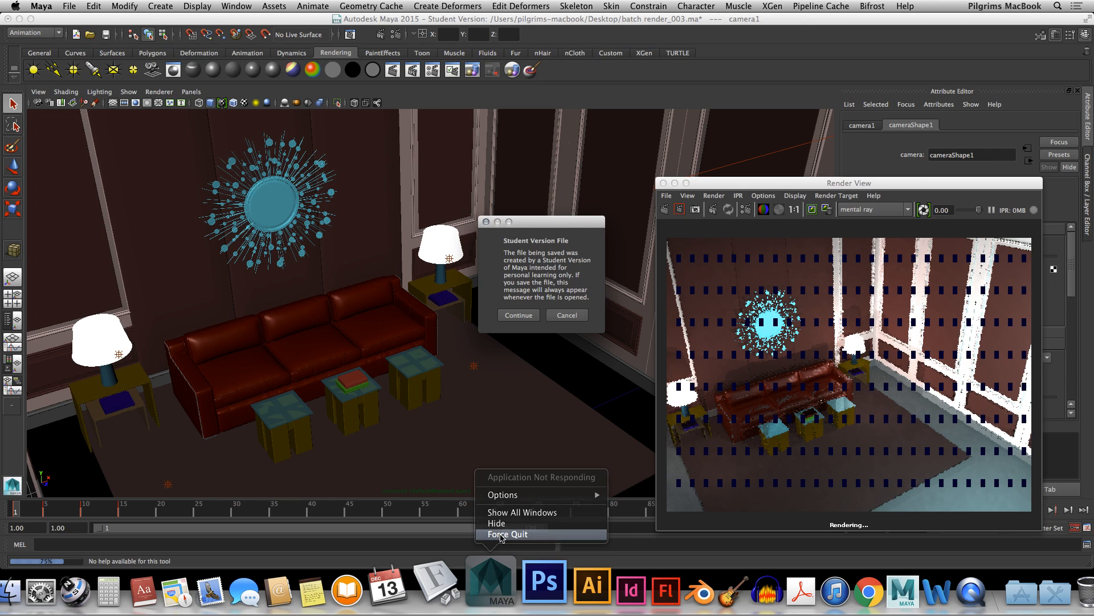
{"action": "left_click", "coordinate": [908, 424]}
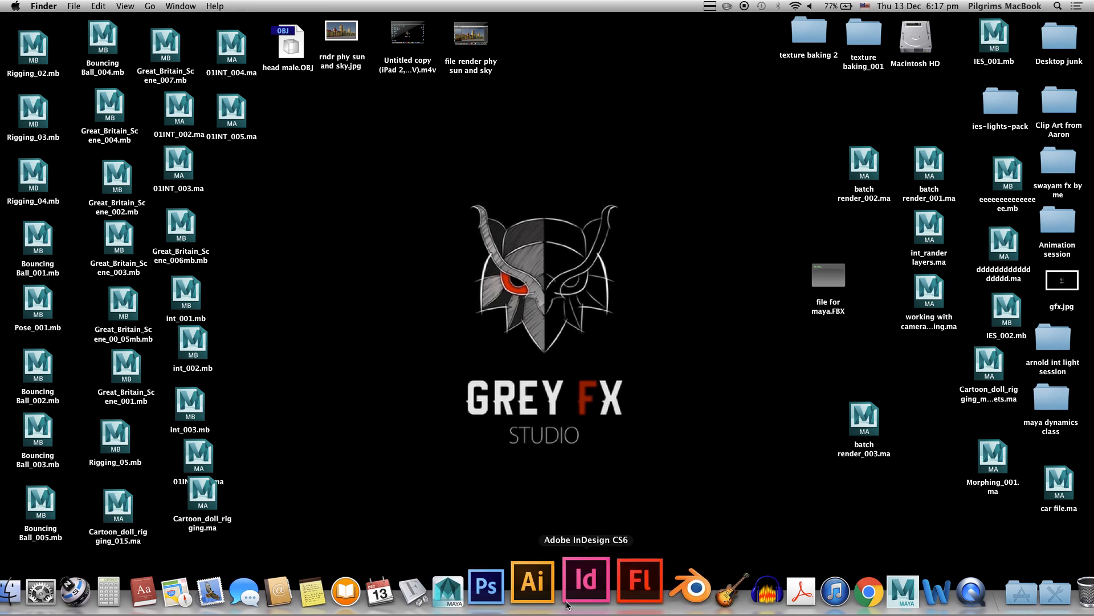
{"action": "left_click", "coordinate": [489, 588]}
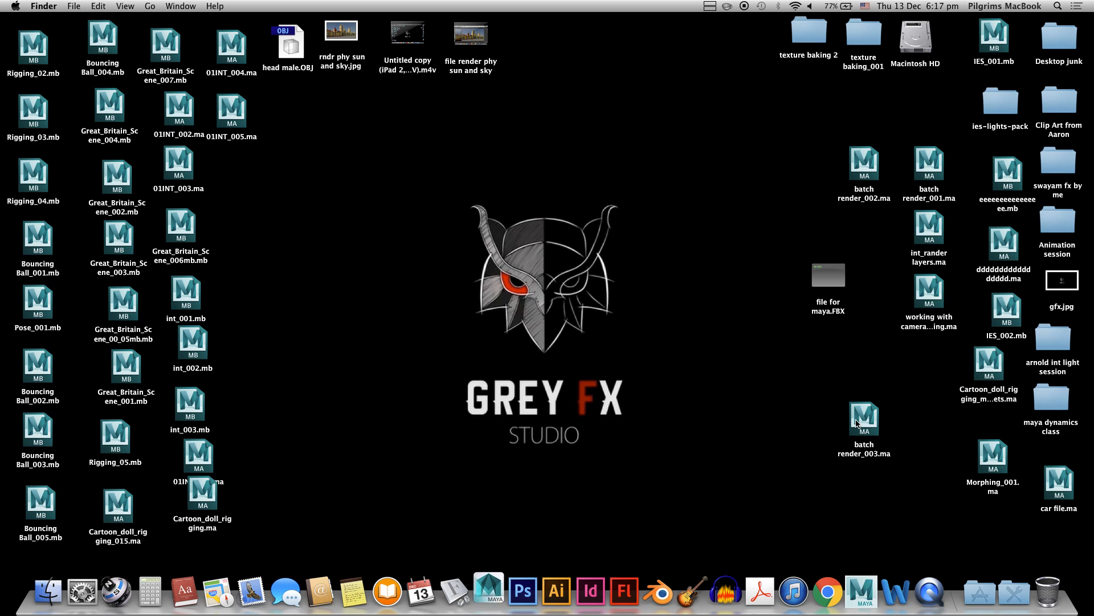
{"action": "right_click", "coordinate": [928, 590]}
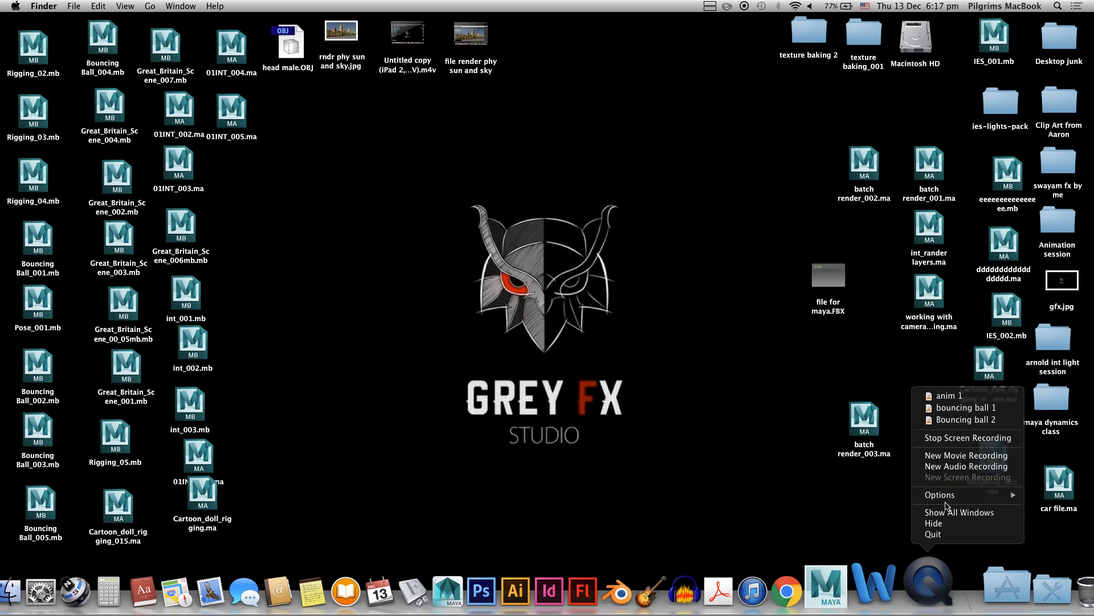
{"action": "left_click", "coordinate": [947, 466]}
{"action": "right_click", "coordinate": [928, 588]}
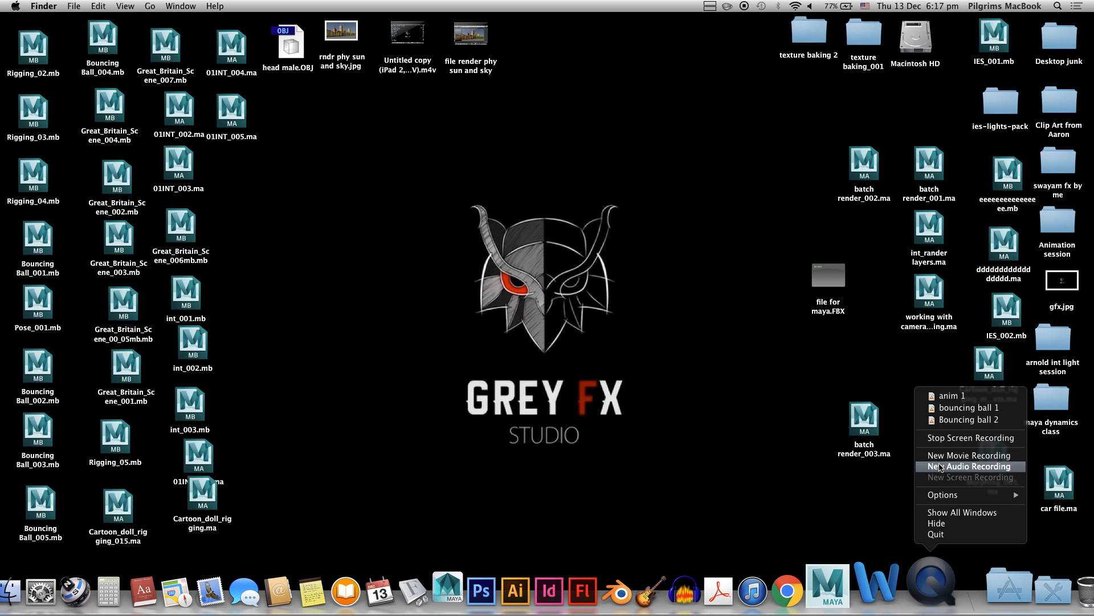